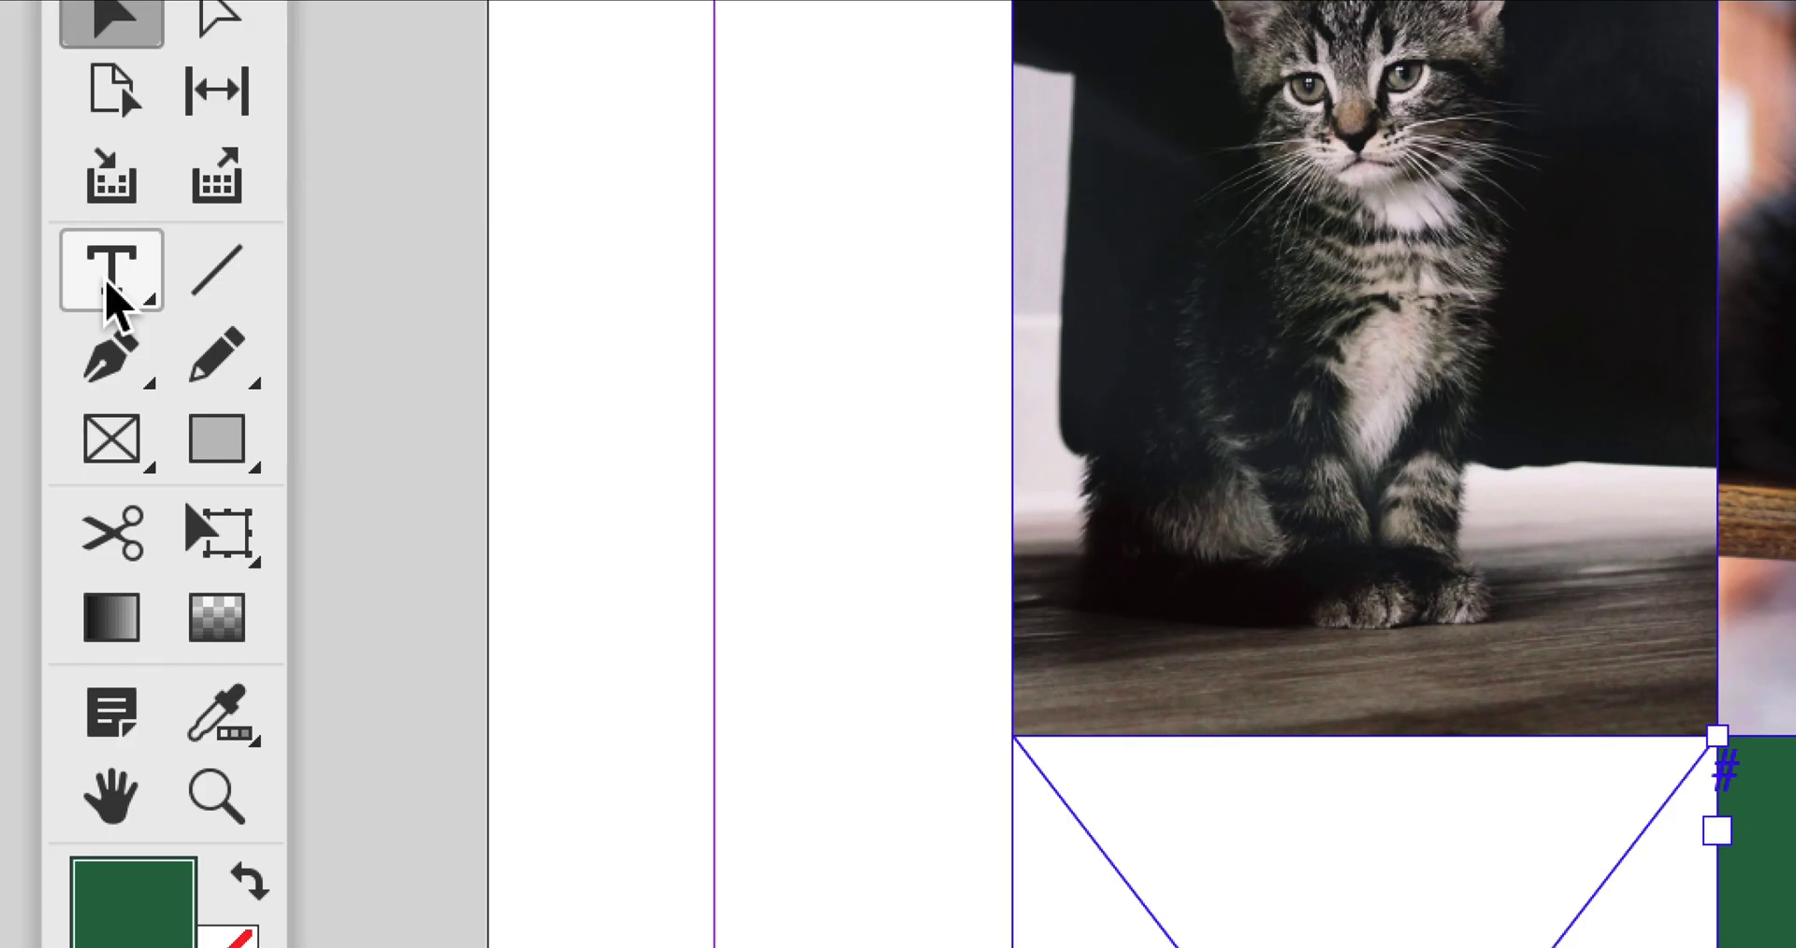
Step: Enter the text "Cats!" in the green frame, then leave text editing with the frame selected
{"action": "left_click", "coordinate": [109, 288]}
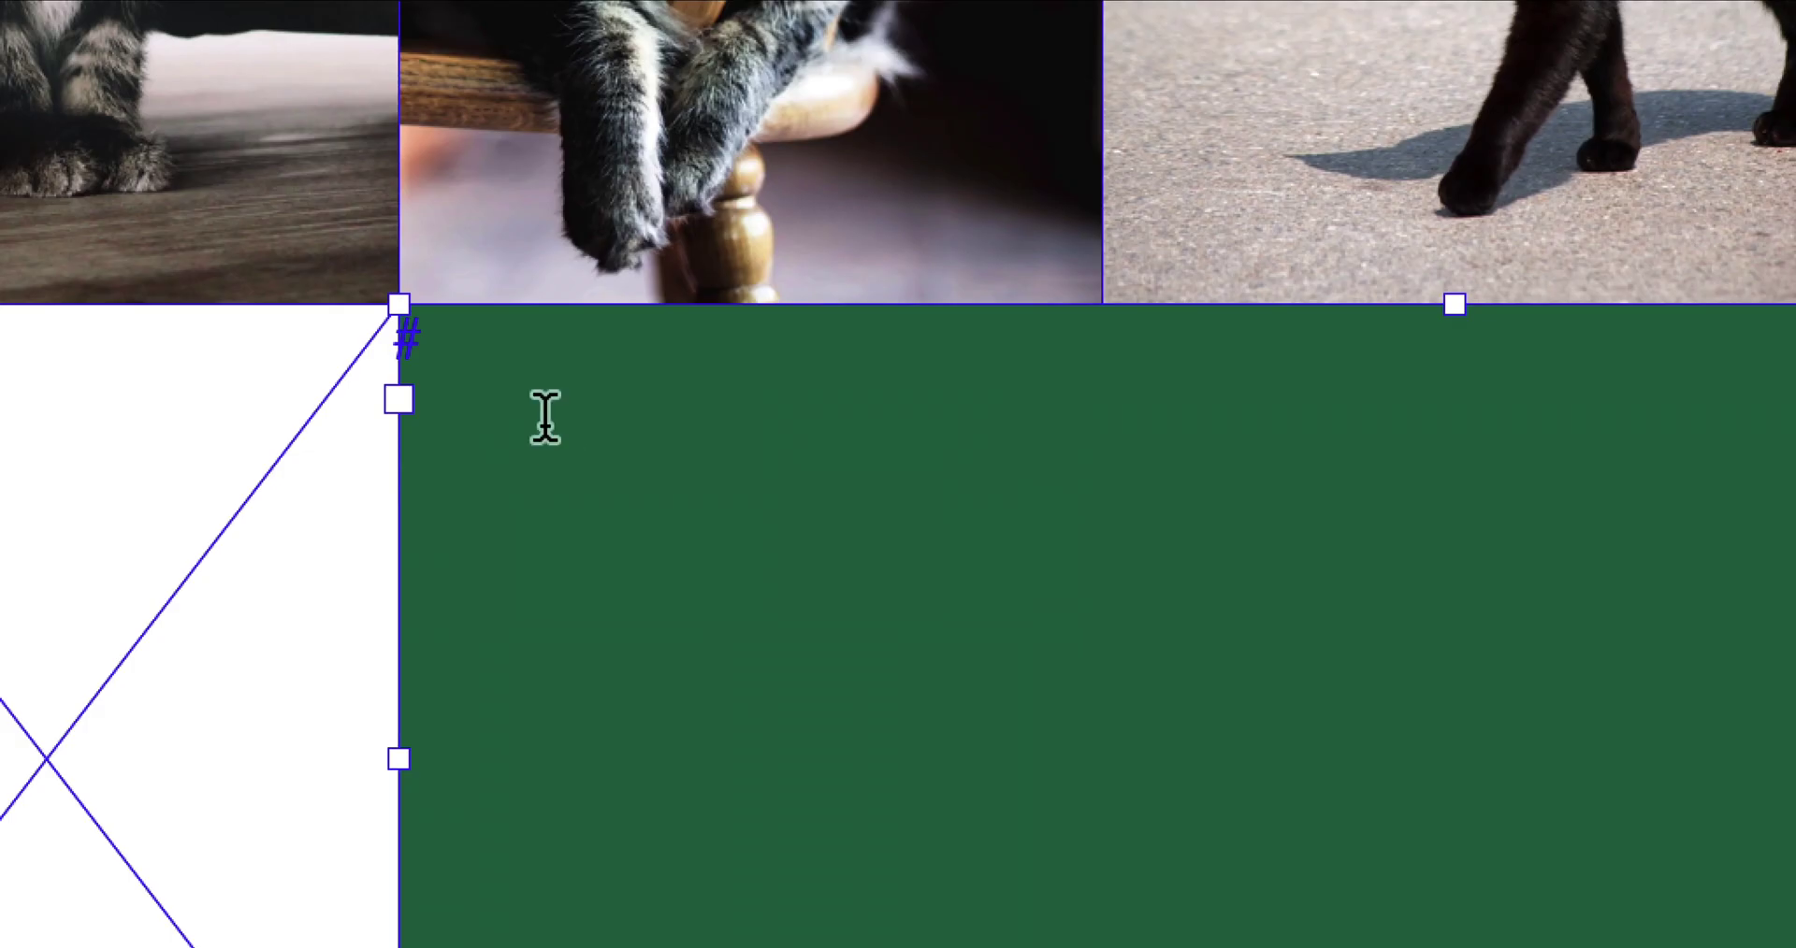
{"action": "left_click", "coordinate": [545, 418]}
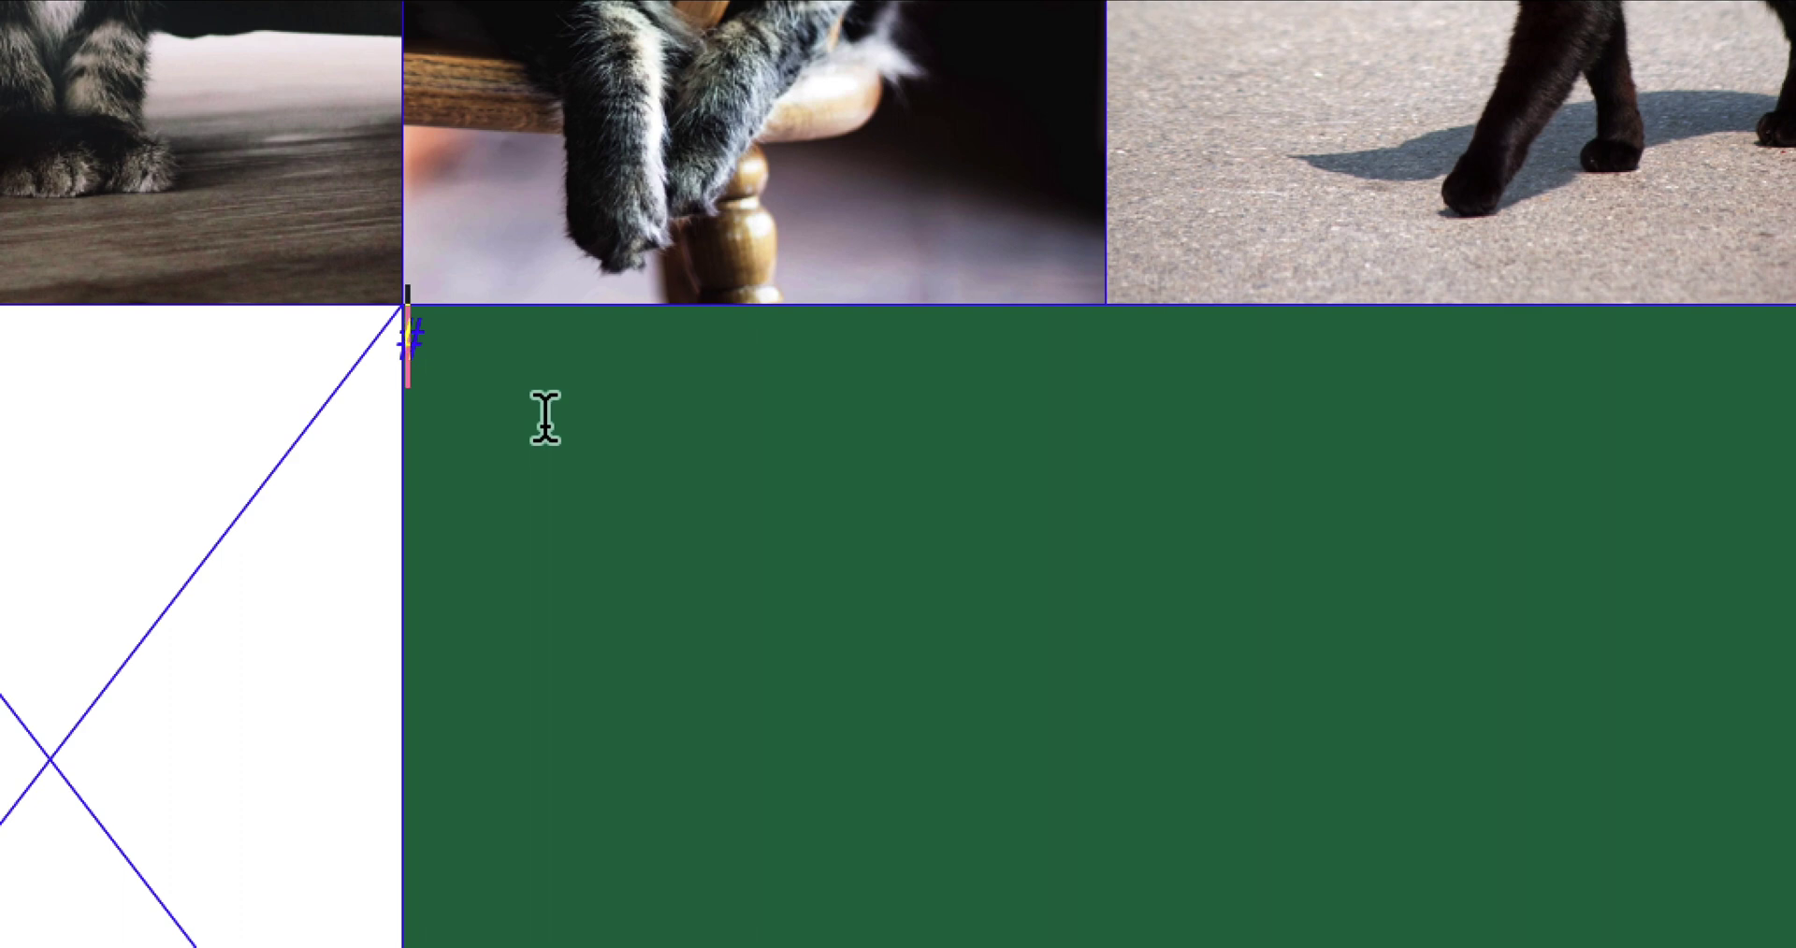
{"action": "type", "text": "Cats"}
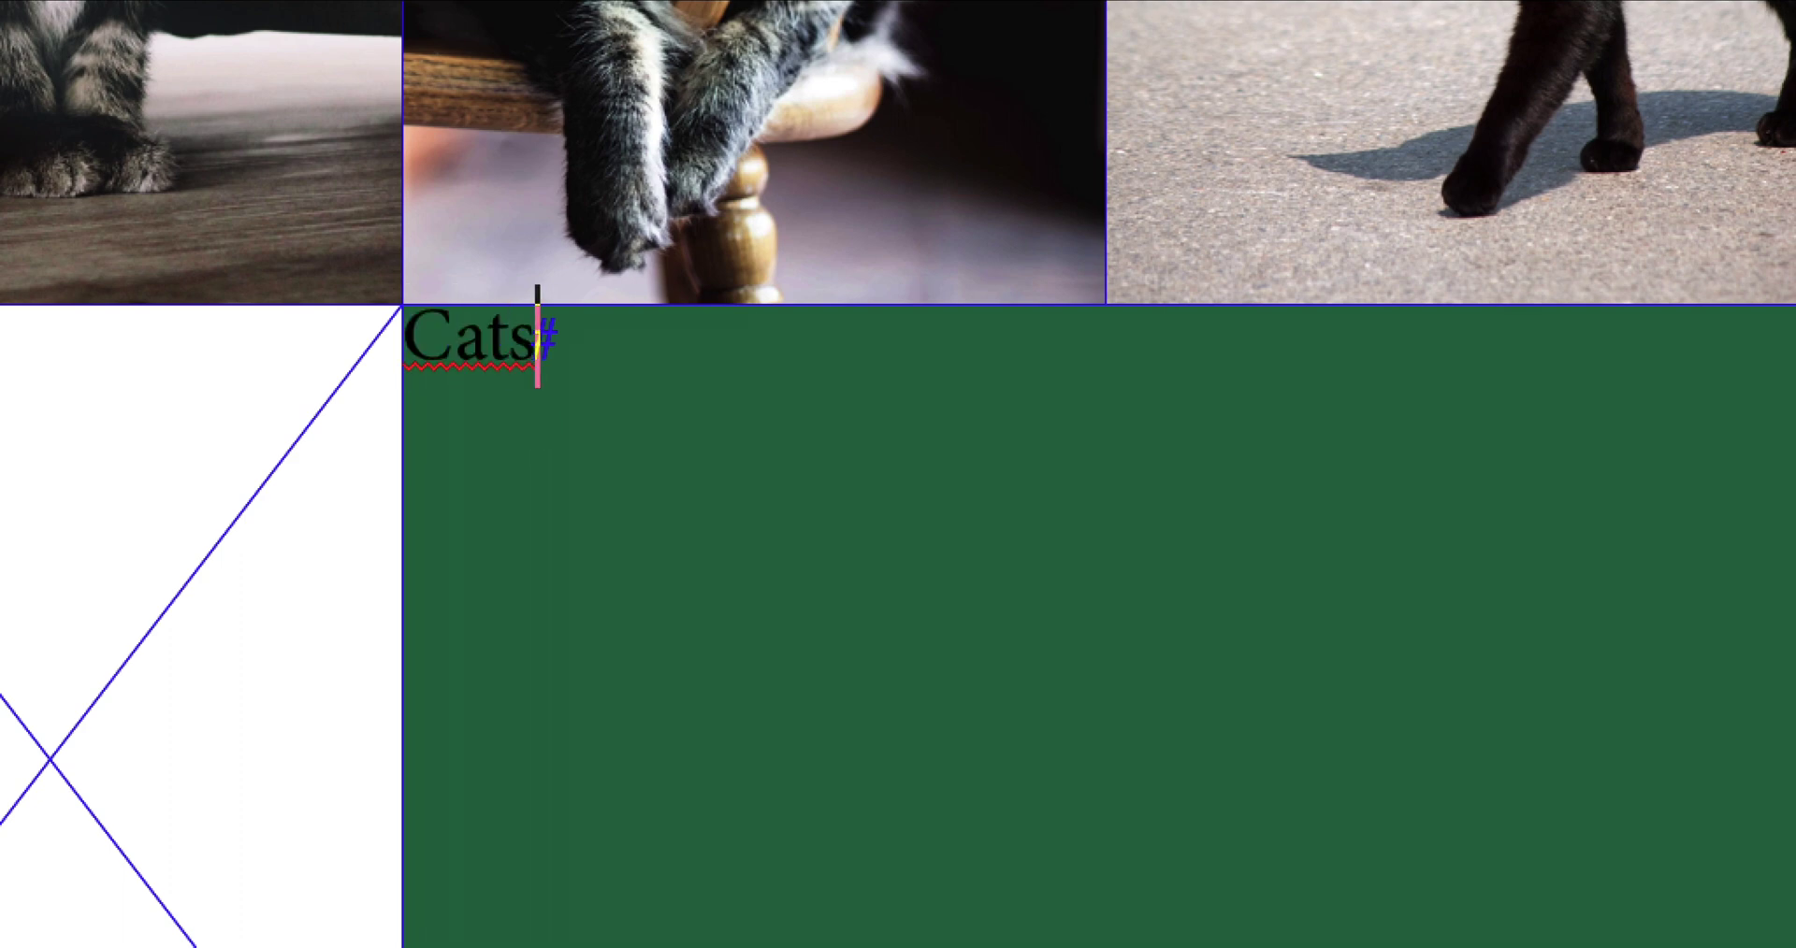
{"action": "type", "text": "!"}
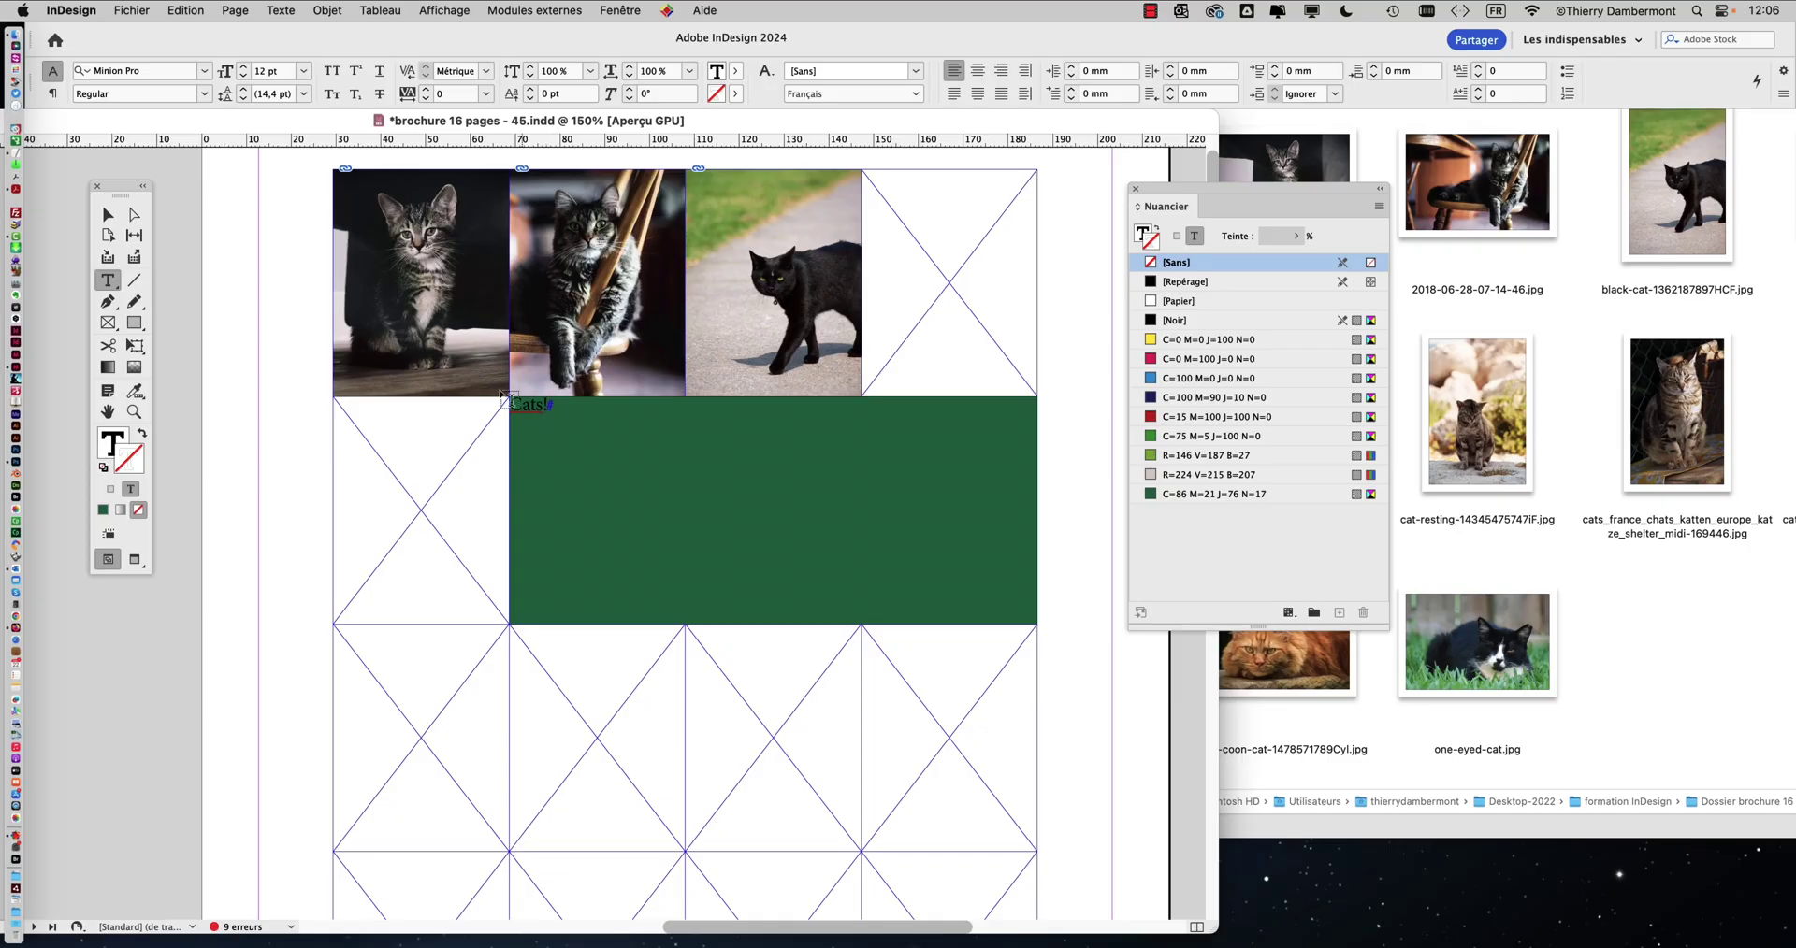
{"action": "left_click", "coordinate": [107, 214]}
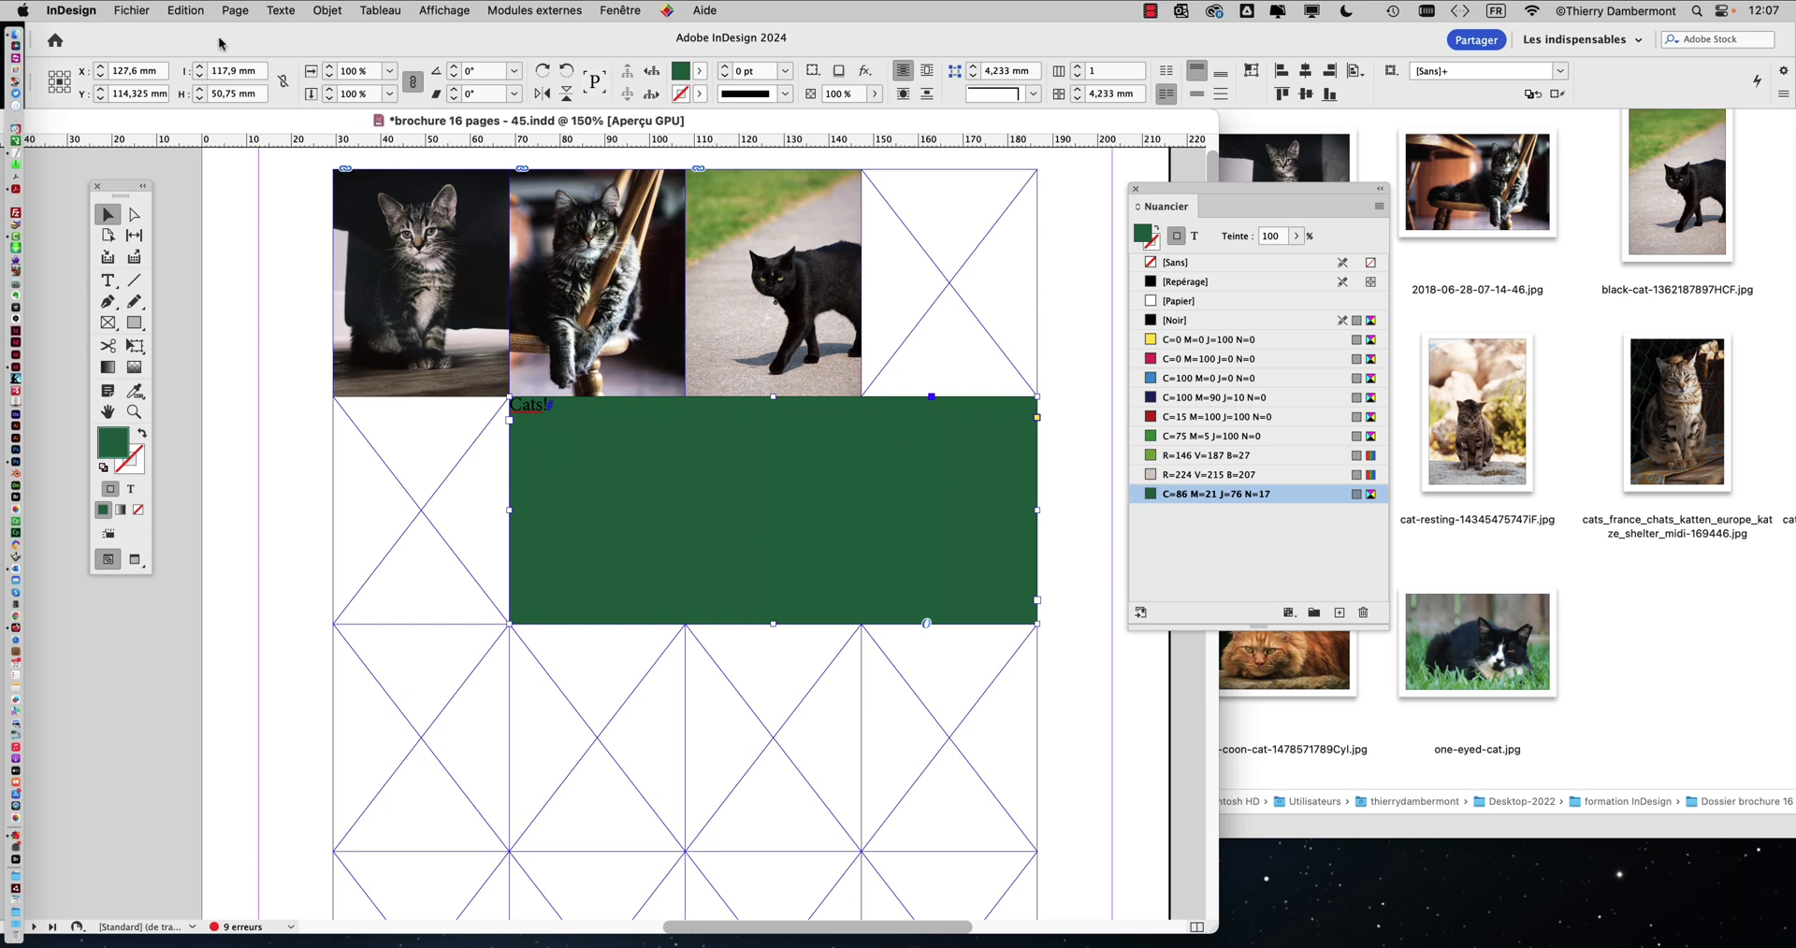
Step: Centre the "Cats!" paragraph horizontally in the green frame and move the paragraph and swatch settings clear of it
{"action": "left_click", "coordinate": [263, 9]}
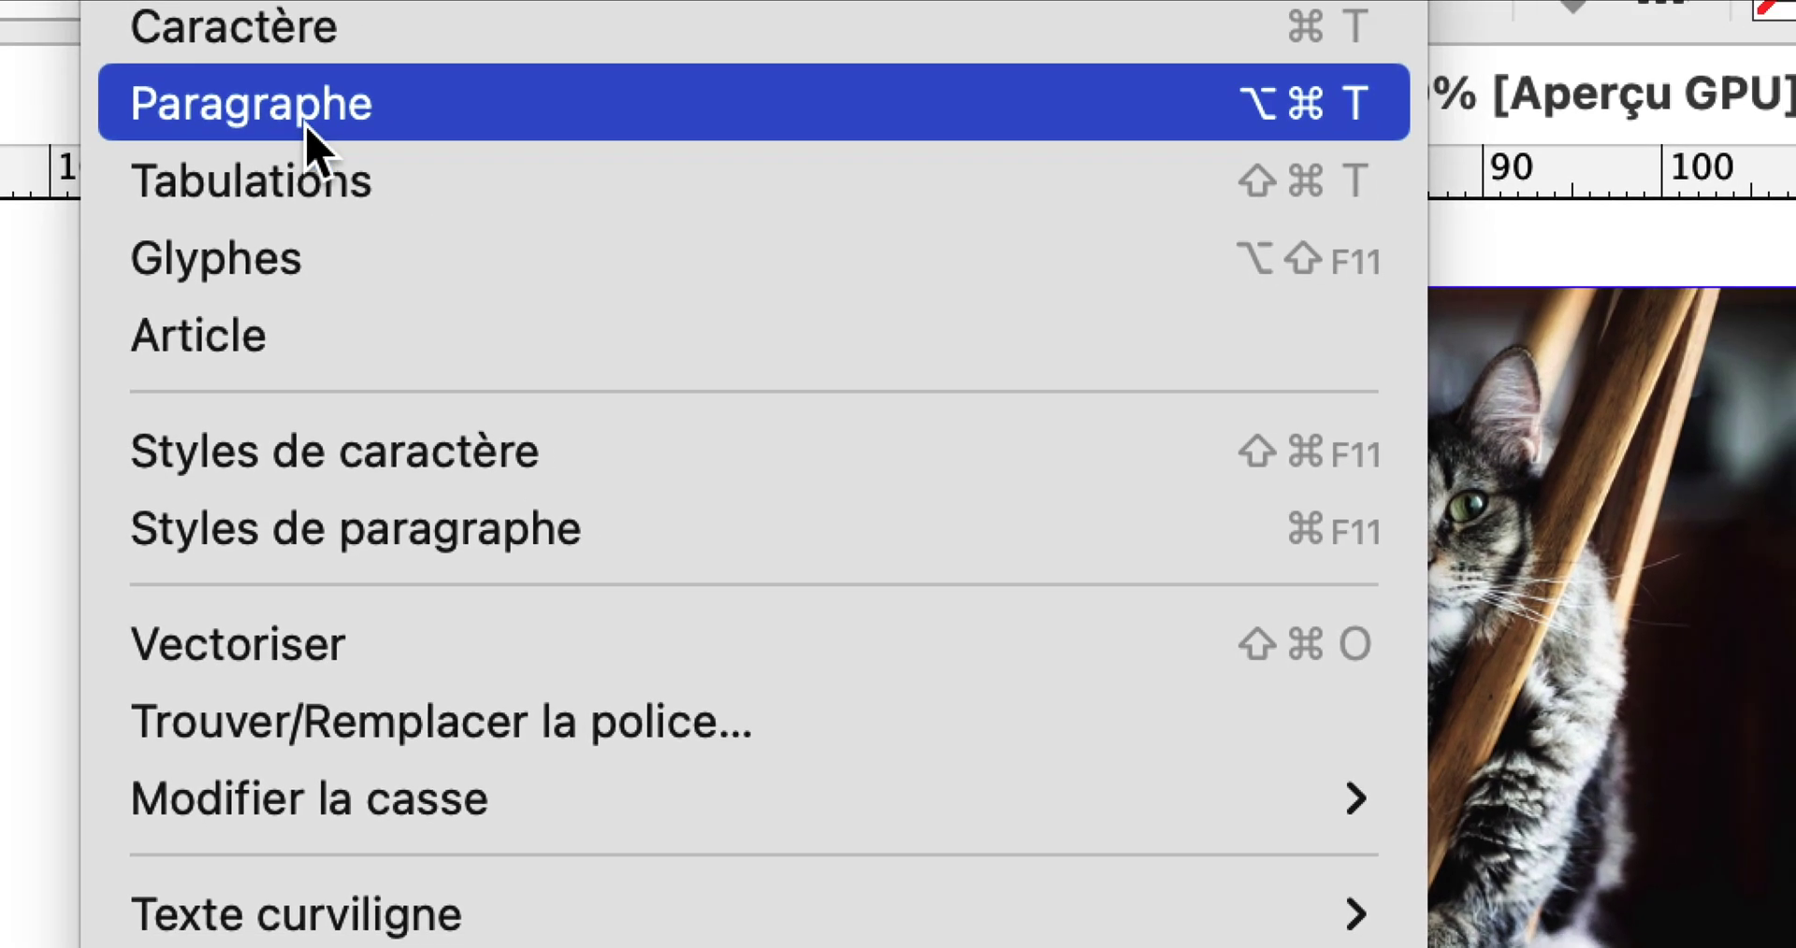
{"action": "left_click", "coordinate": [285, 131]}
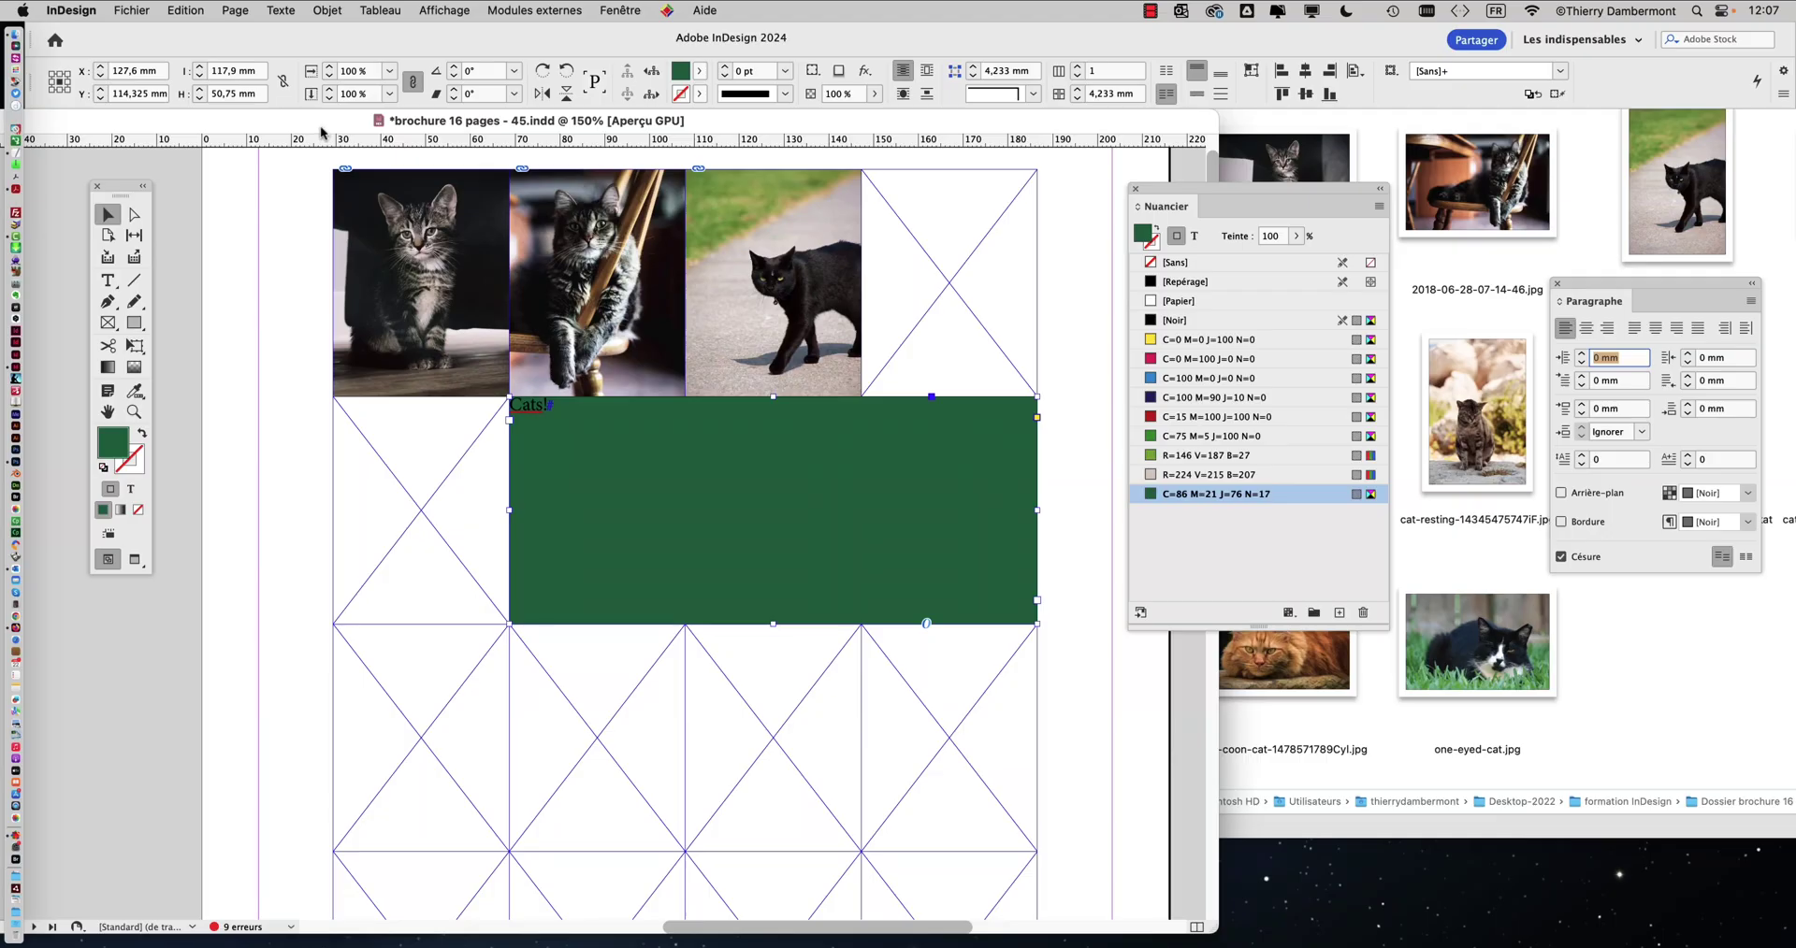
{"action": "left_click_drag", "start_coordinate": [1165, 191], "coordinate": [1274, 617]}
{"action": "left_click_drag", "start_coordinate": [1566, 285], "coordinate": [955, 192]}
{"action": "left_click_drag", "start_coordinate": [1213, 926], "coordinate": [1790, 946]}
{"action": "left_click_drag", "start_coordinate": [989, 199], "coordinate": [409, 217]}
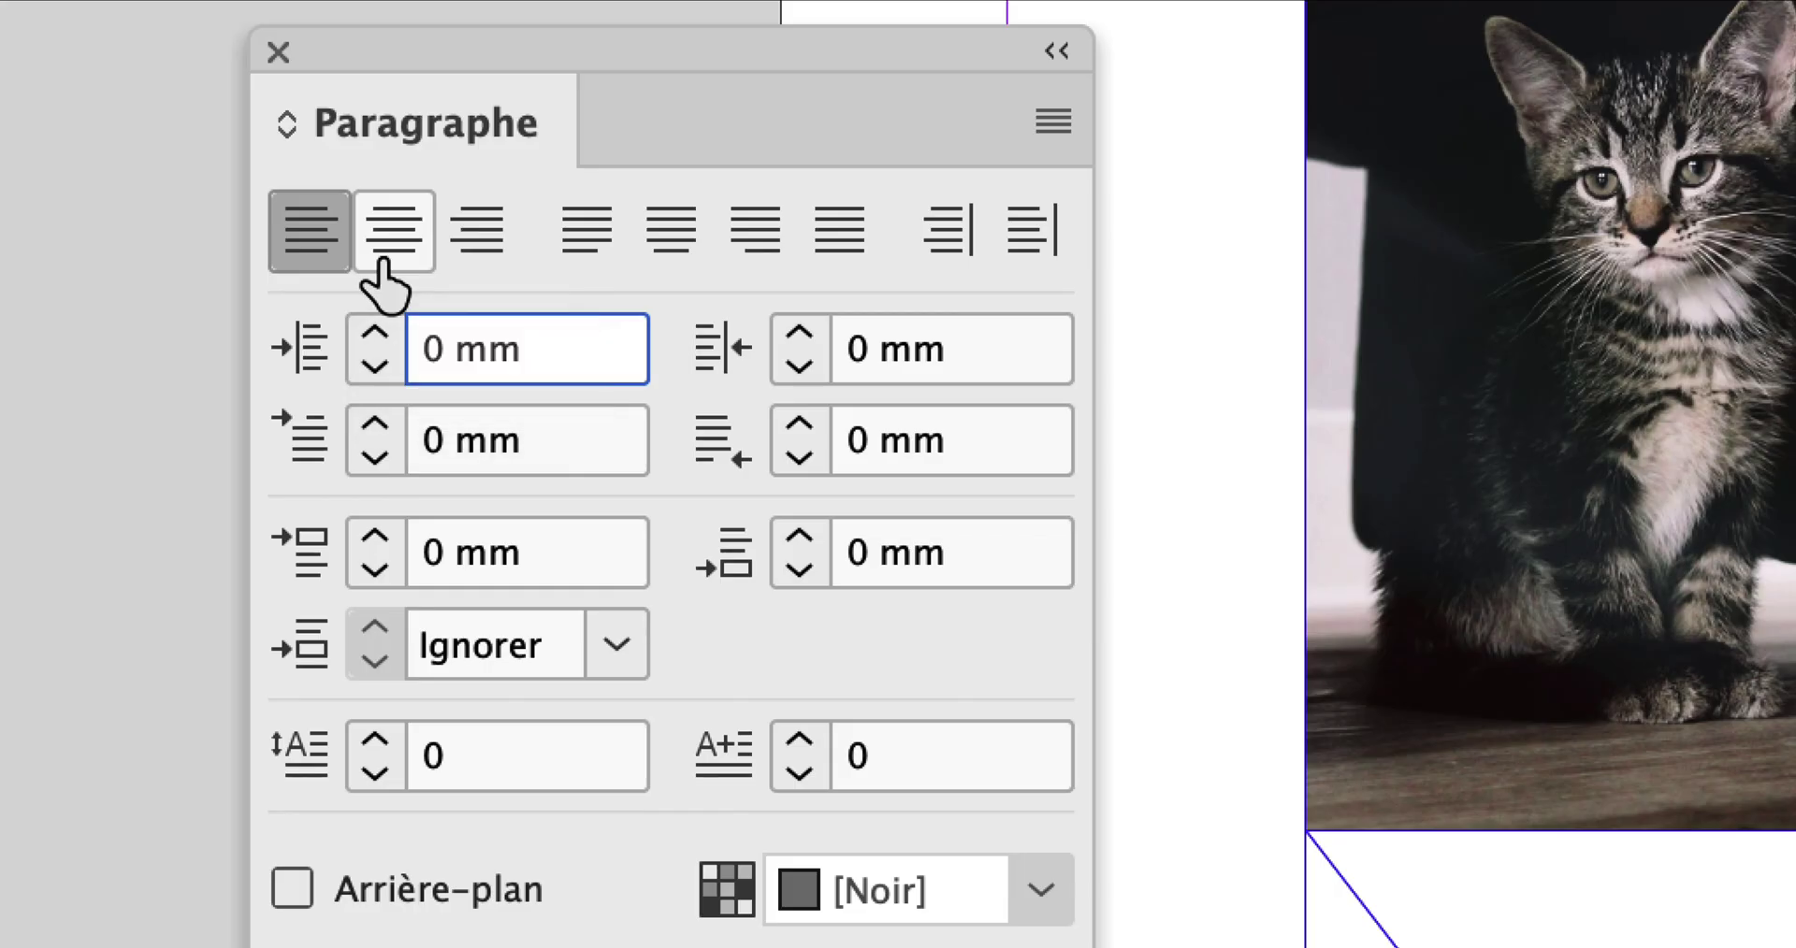
{"action": "left_click", "coordinate": [383, 262]}
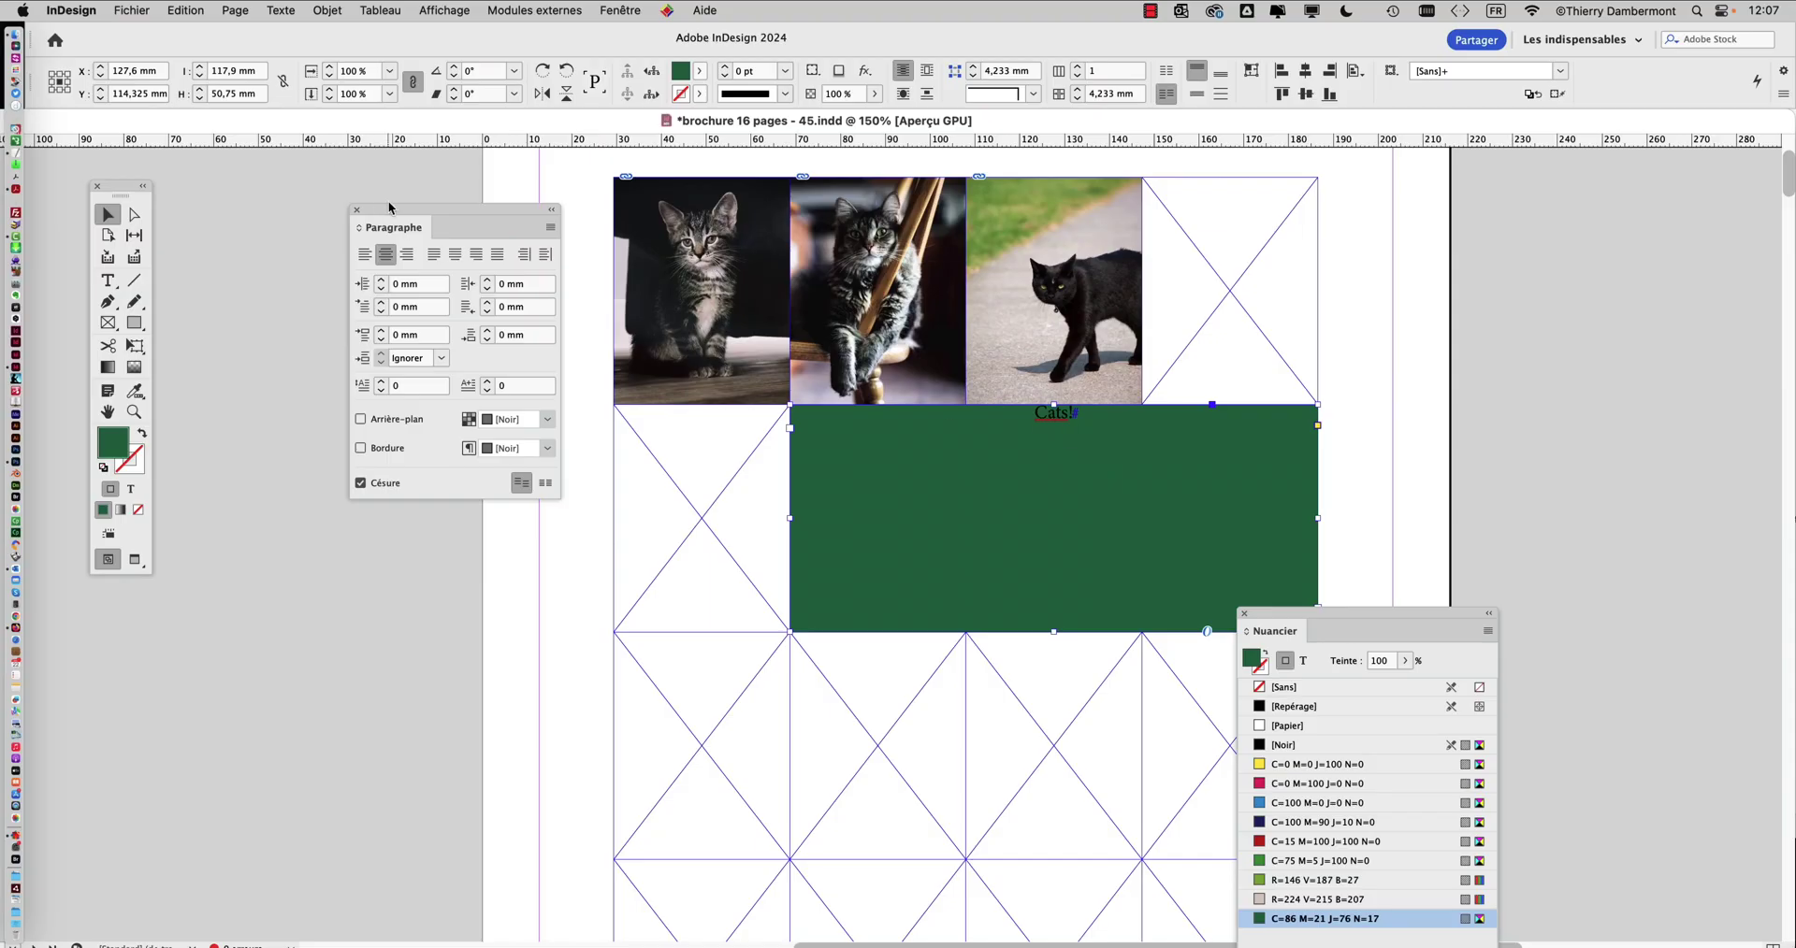
{"action": "left_click_drag", "start_coordinate": [393, 209], "coordinate": [1480, 206]}
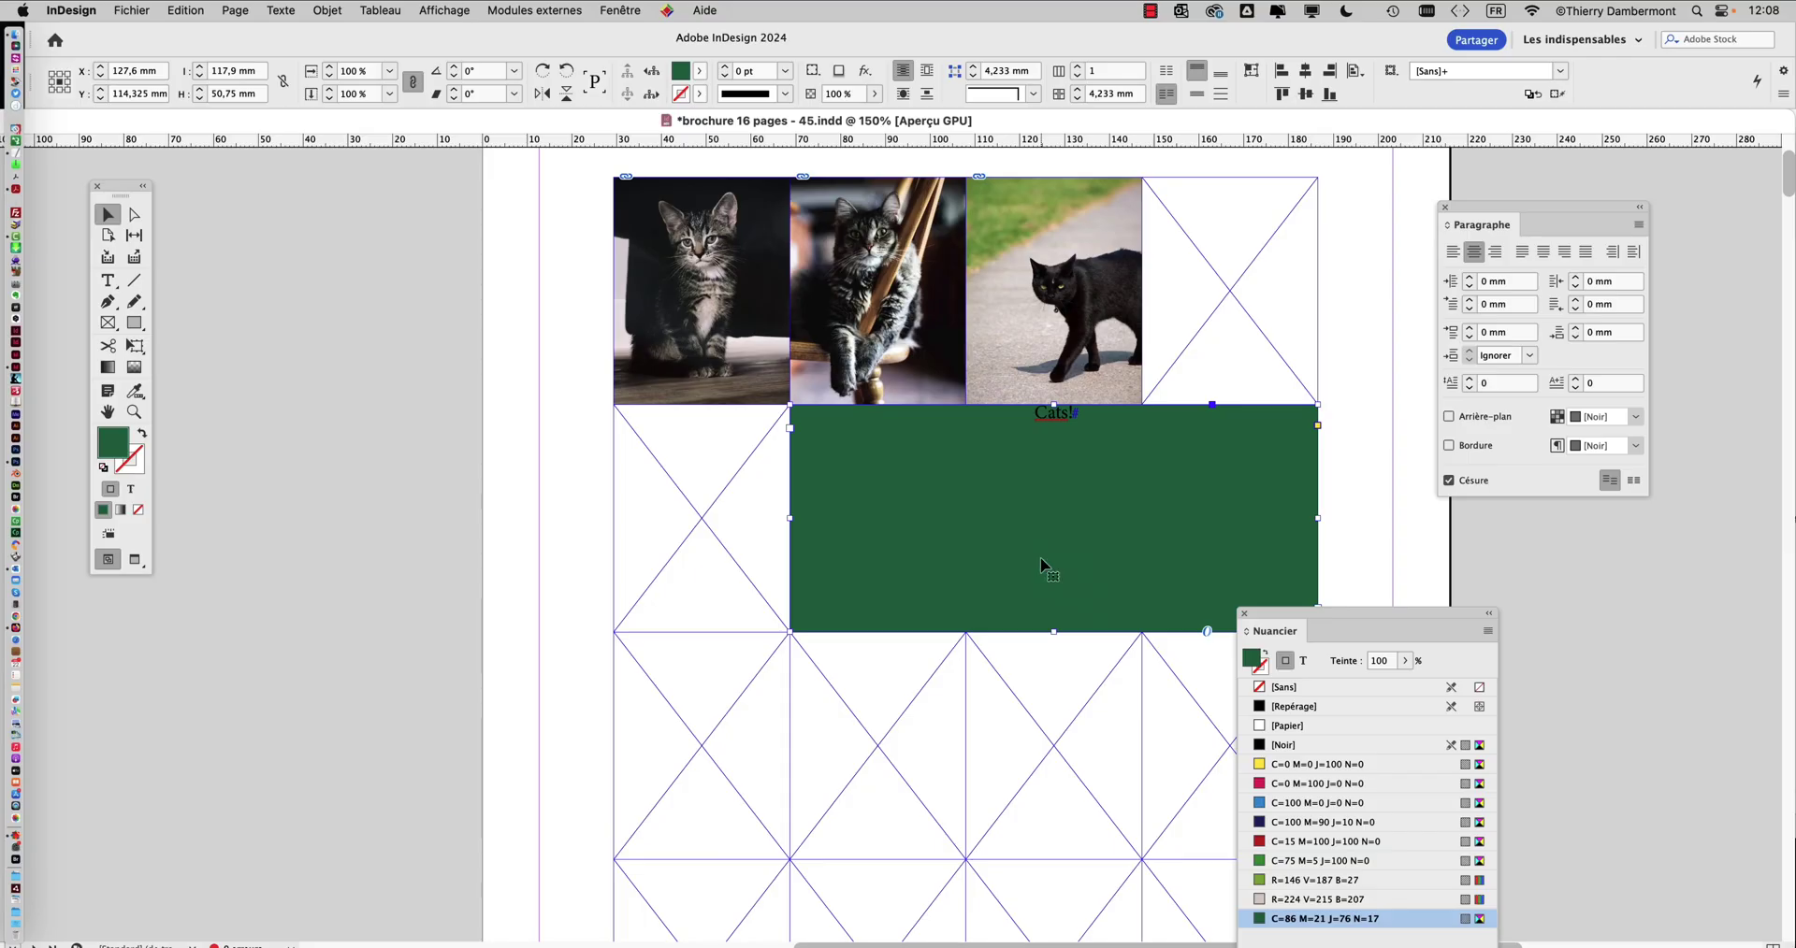
{"action": "left_click_drag", "start_coordinate": [1533, 210], "coordinate": [1459, 223]}
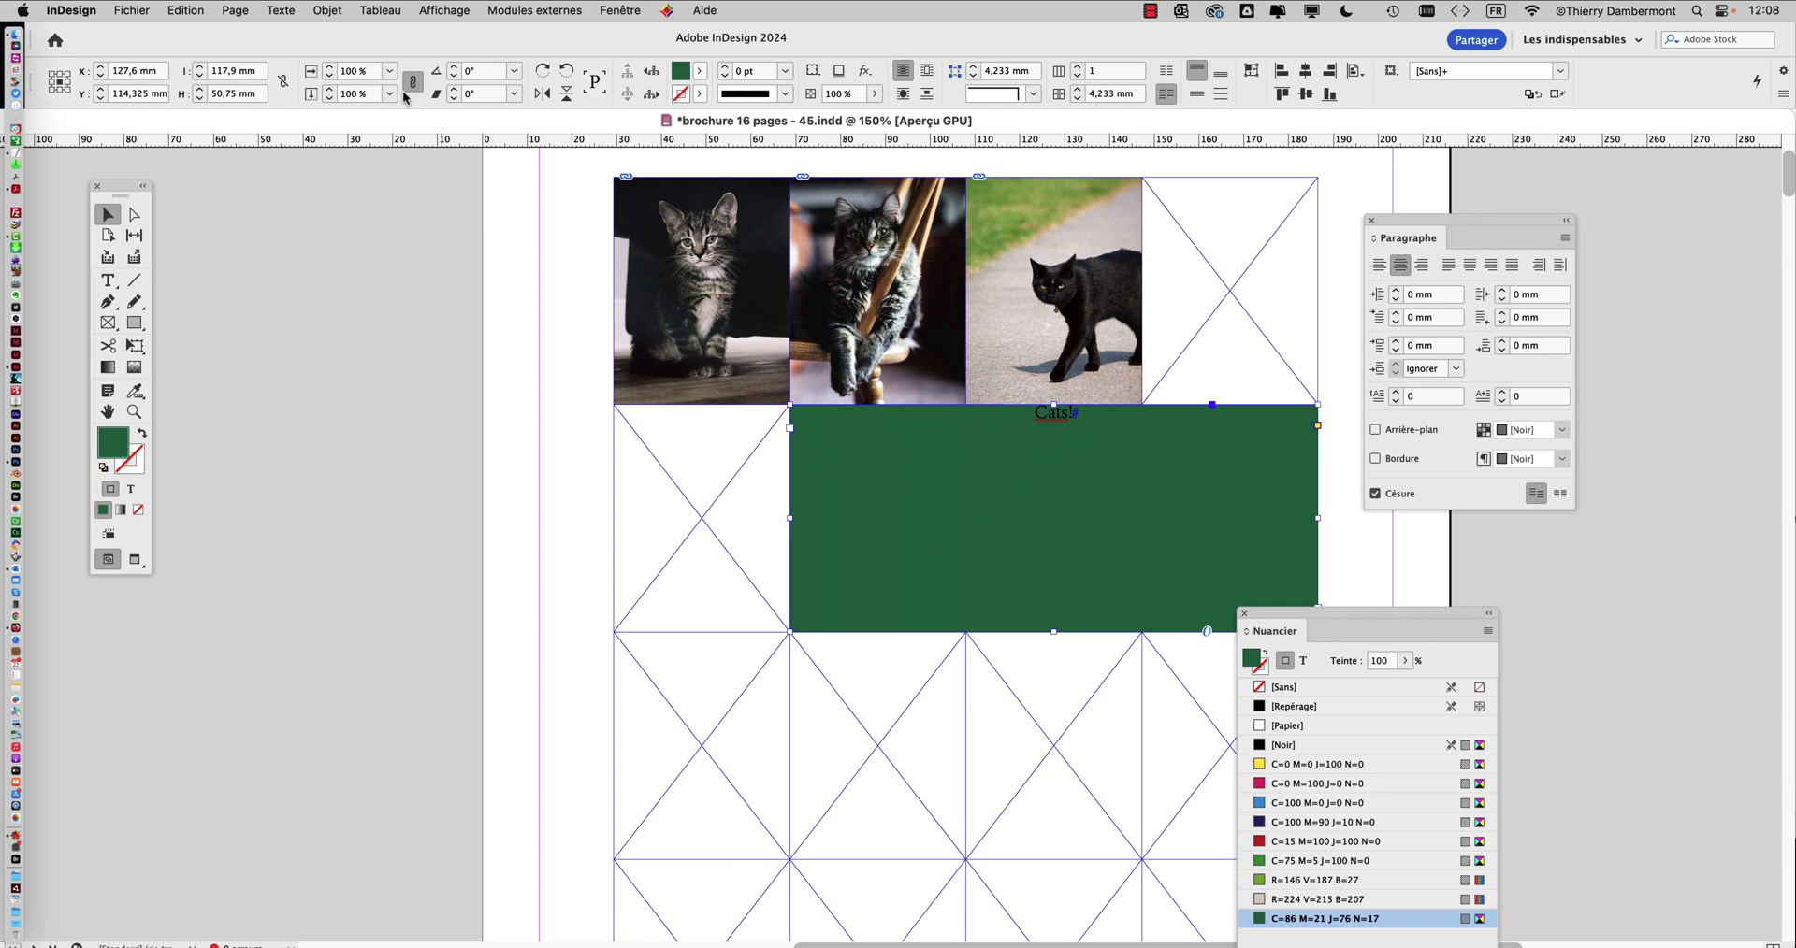
Step: Set the green text frame's vertical justification to Centrer in its text frame options, with the preview enabled
{"action": "left_click", "coordinate": [327, 9]}
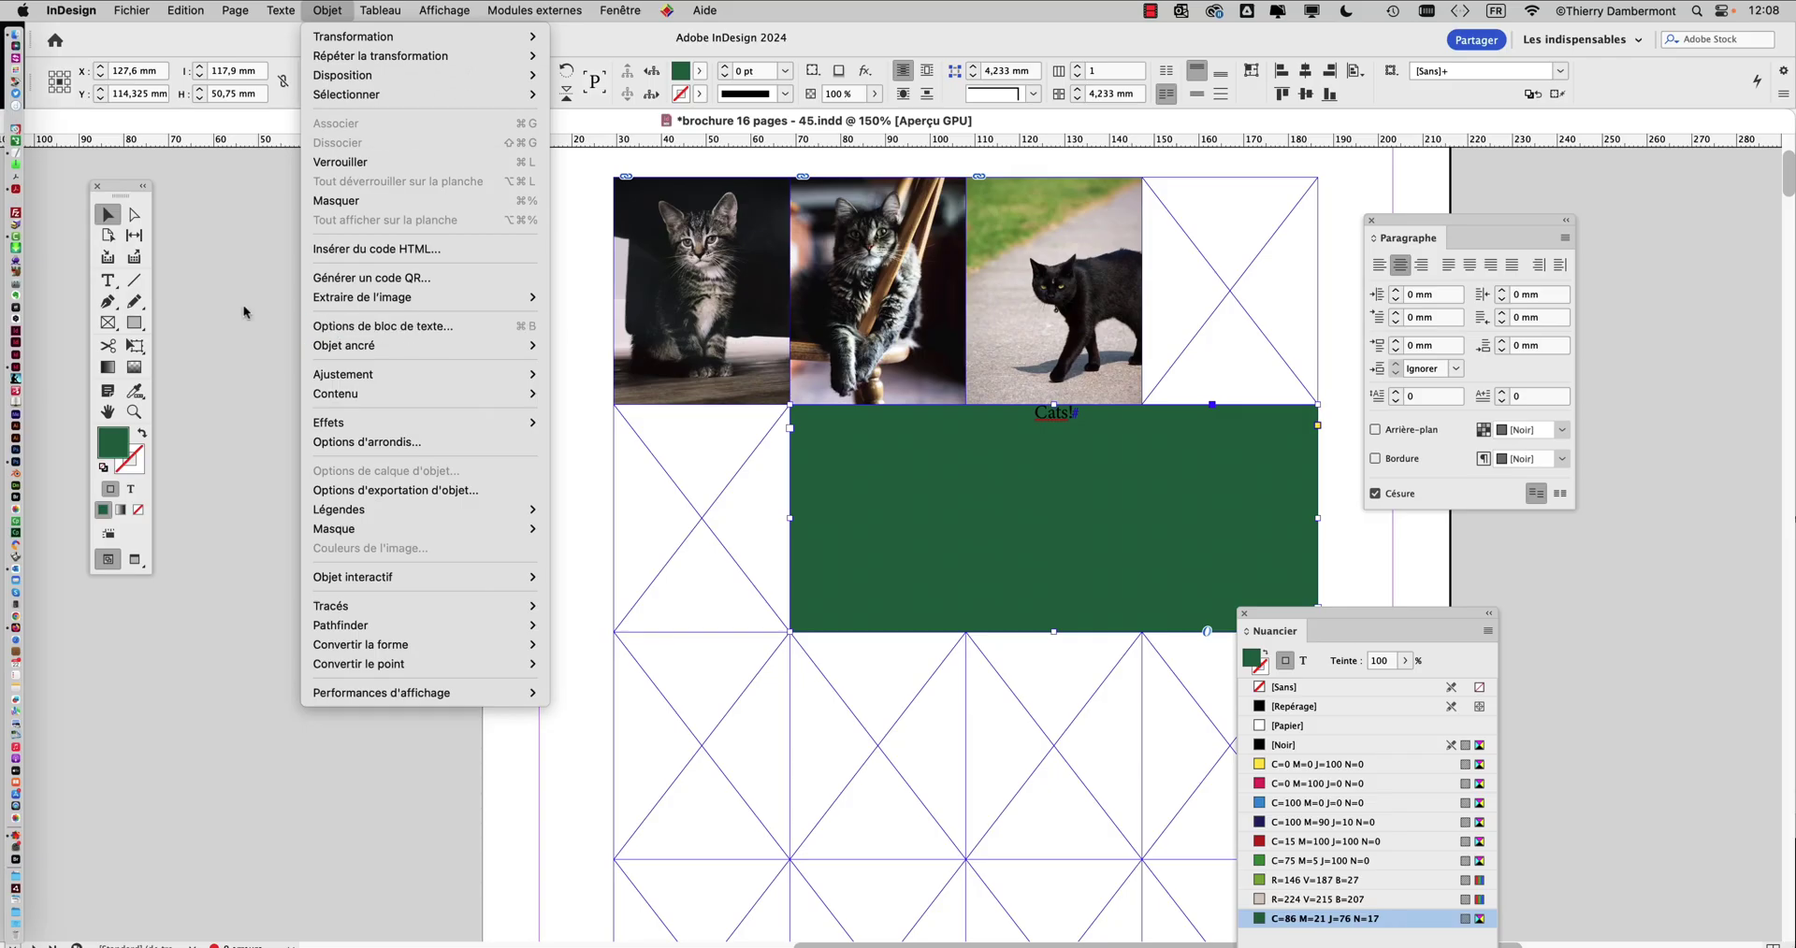
{"action": "left_click", "coordinate": [245, 313]}
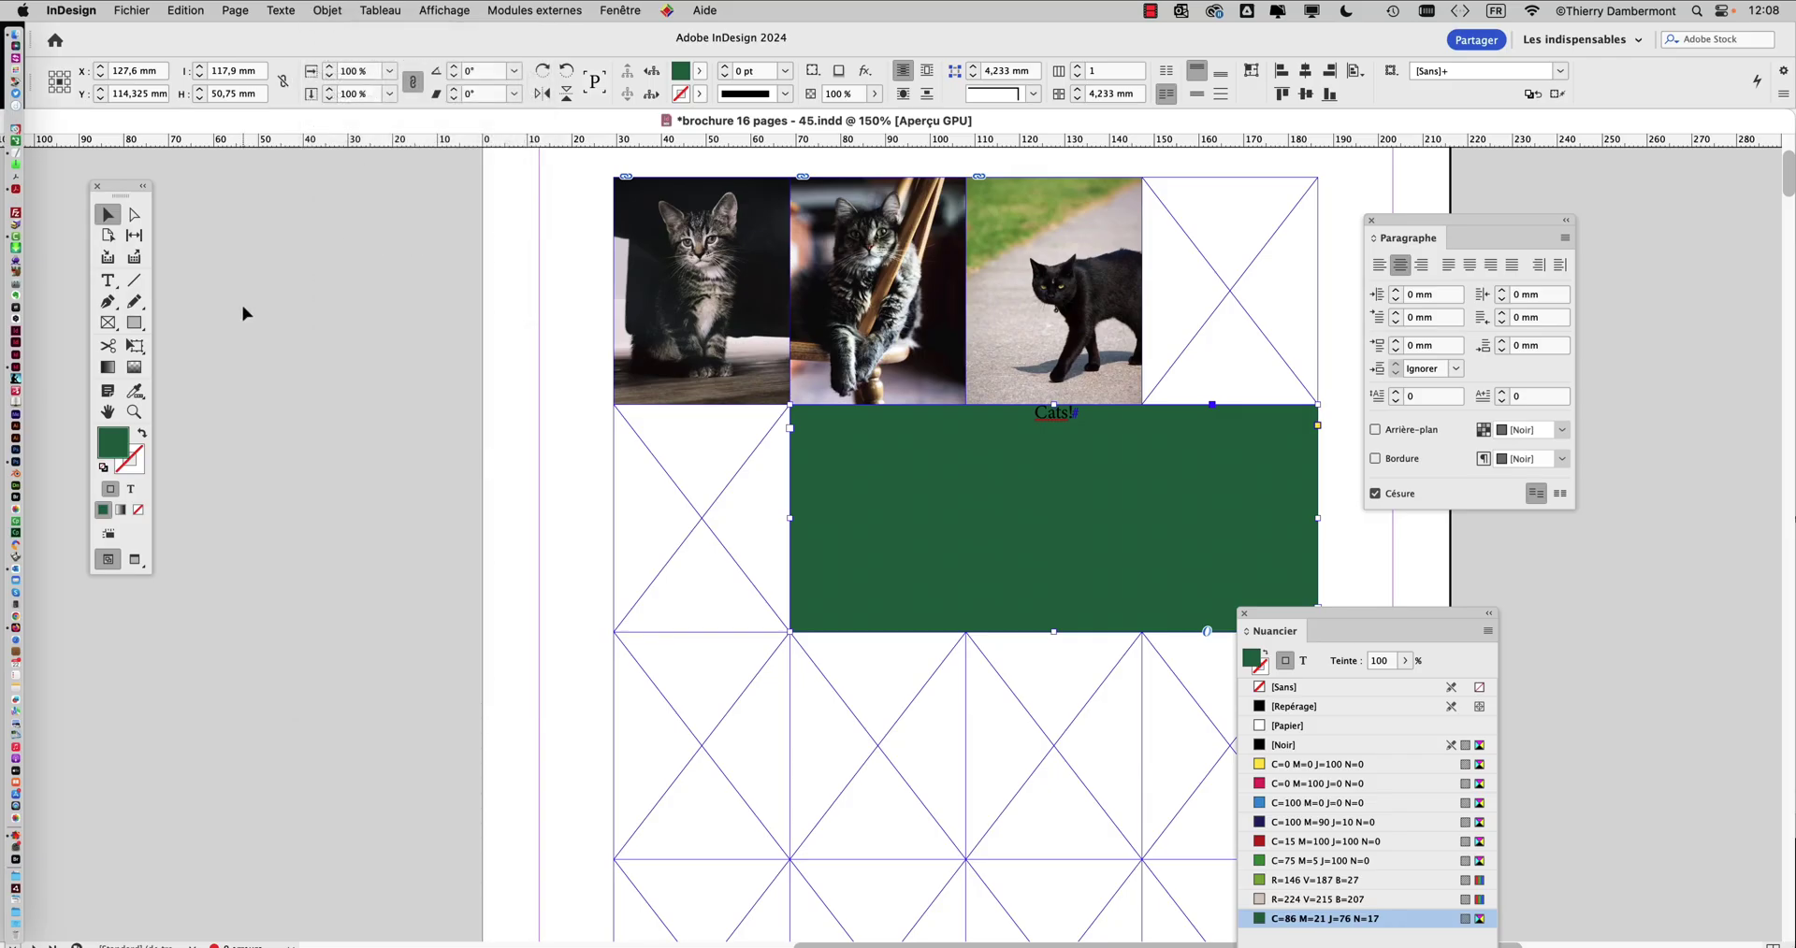
{"action": "key", "text": "super+b"}
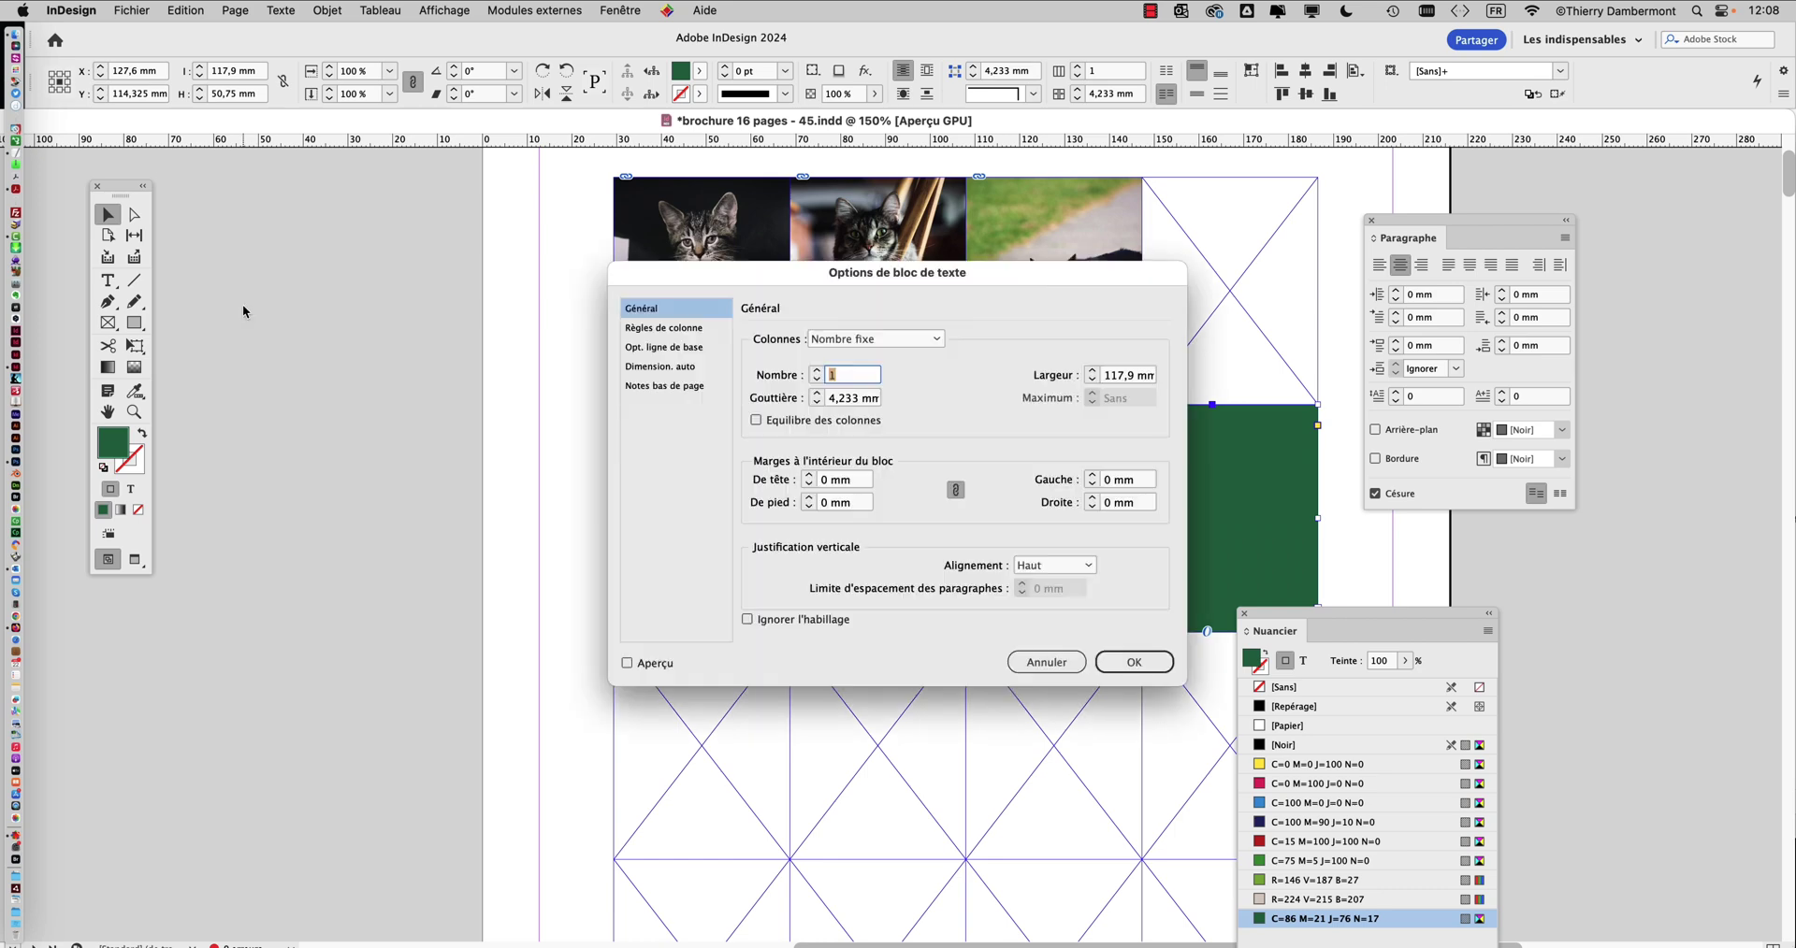
{"action": "left_click_drag", "start_coordinate": [892, 276], "coordinate": [444, 139]}
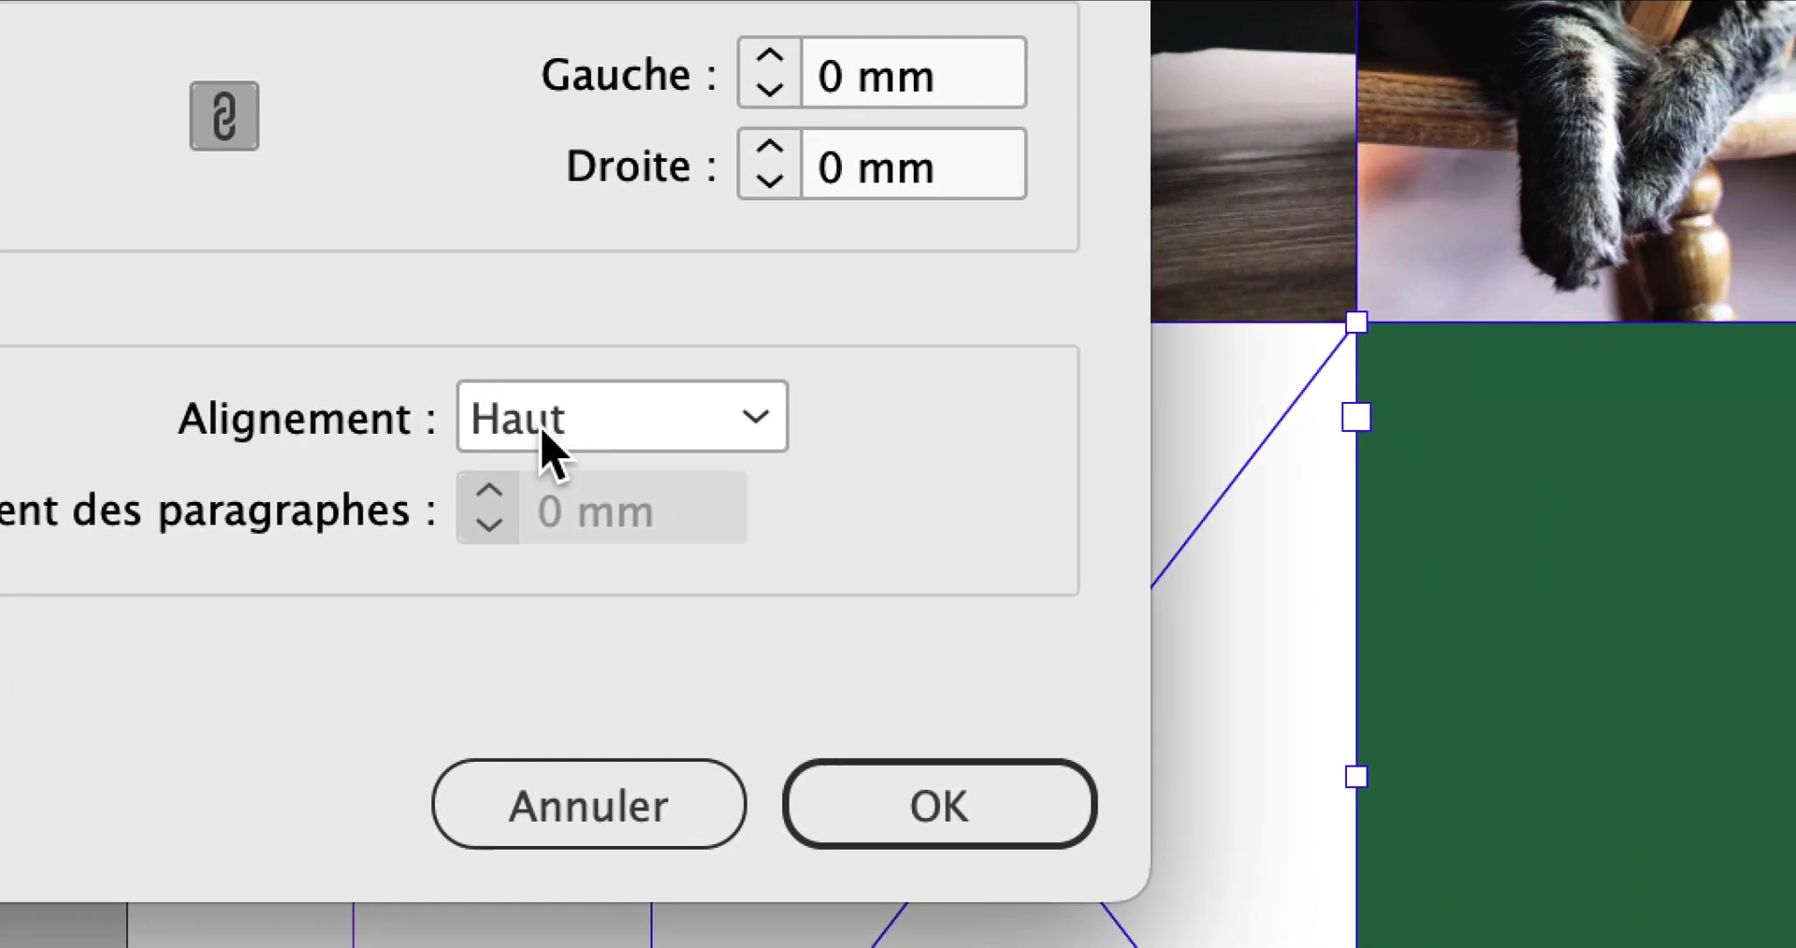
{"action": "left_click", "coordinate": [1229, 476]}
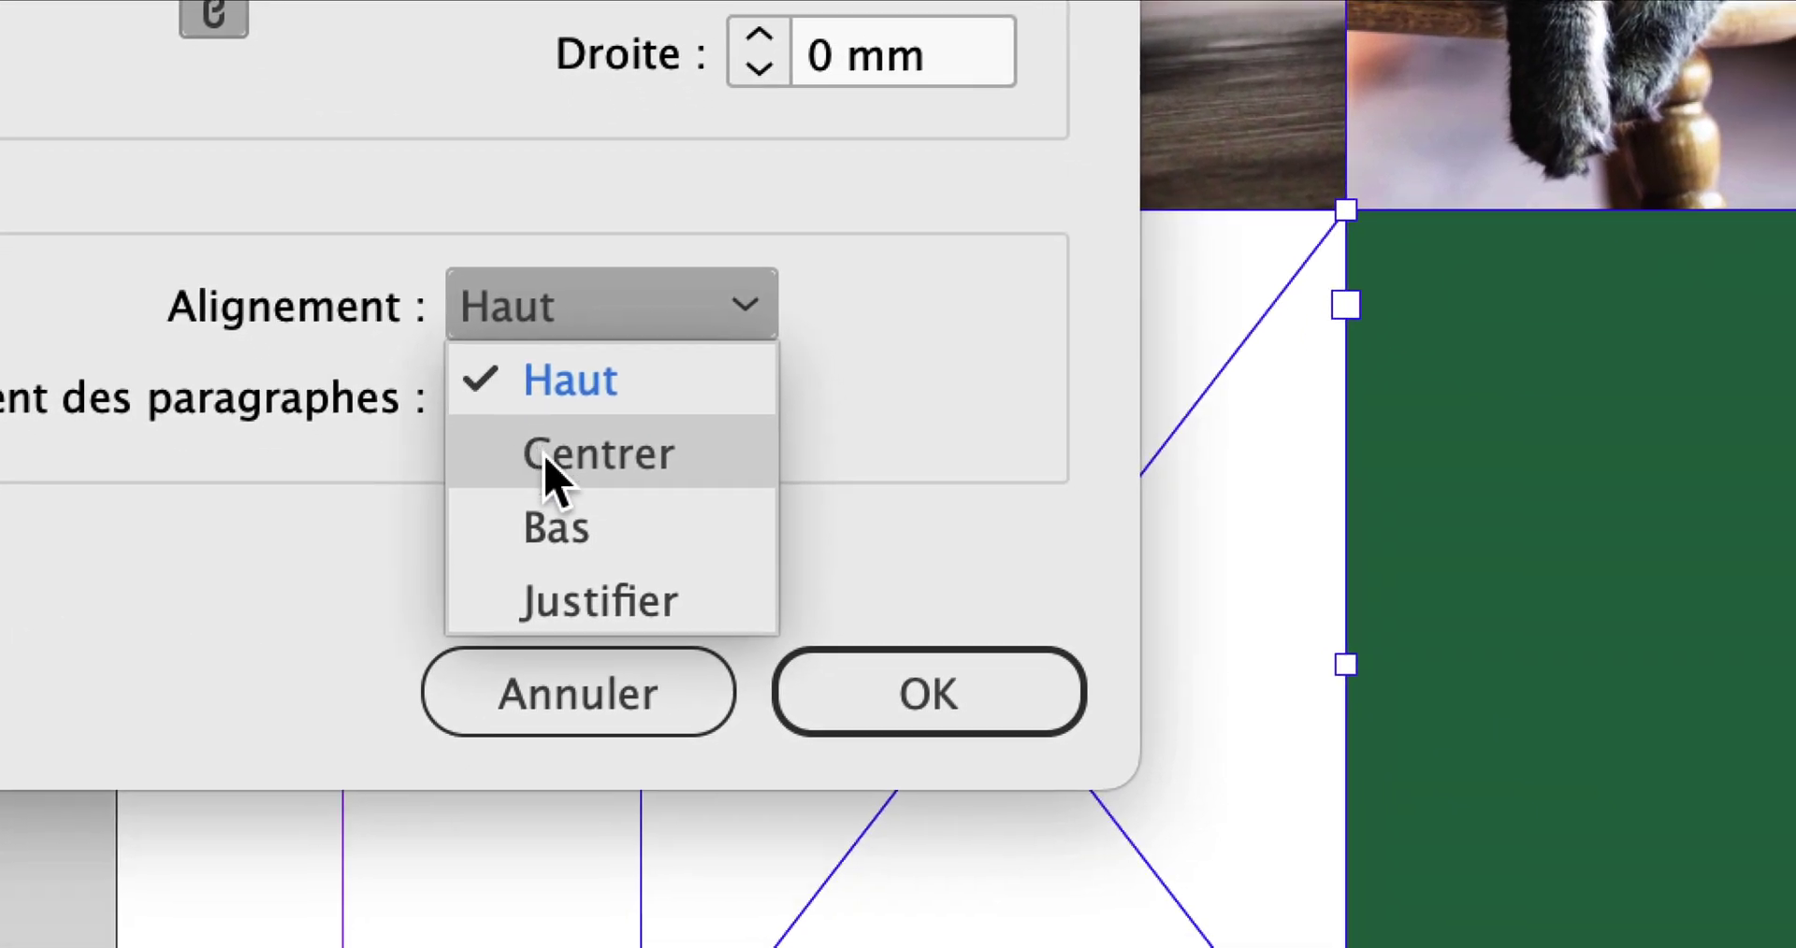
{"action": "left_click", "coordinate": [553, 556]}
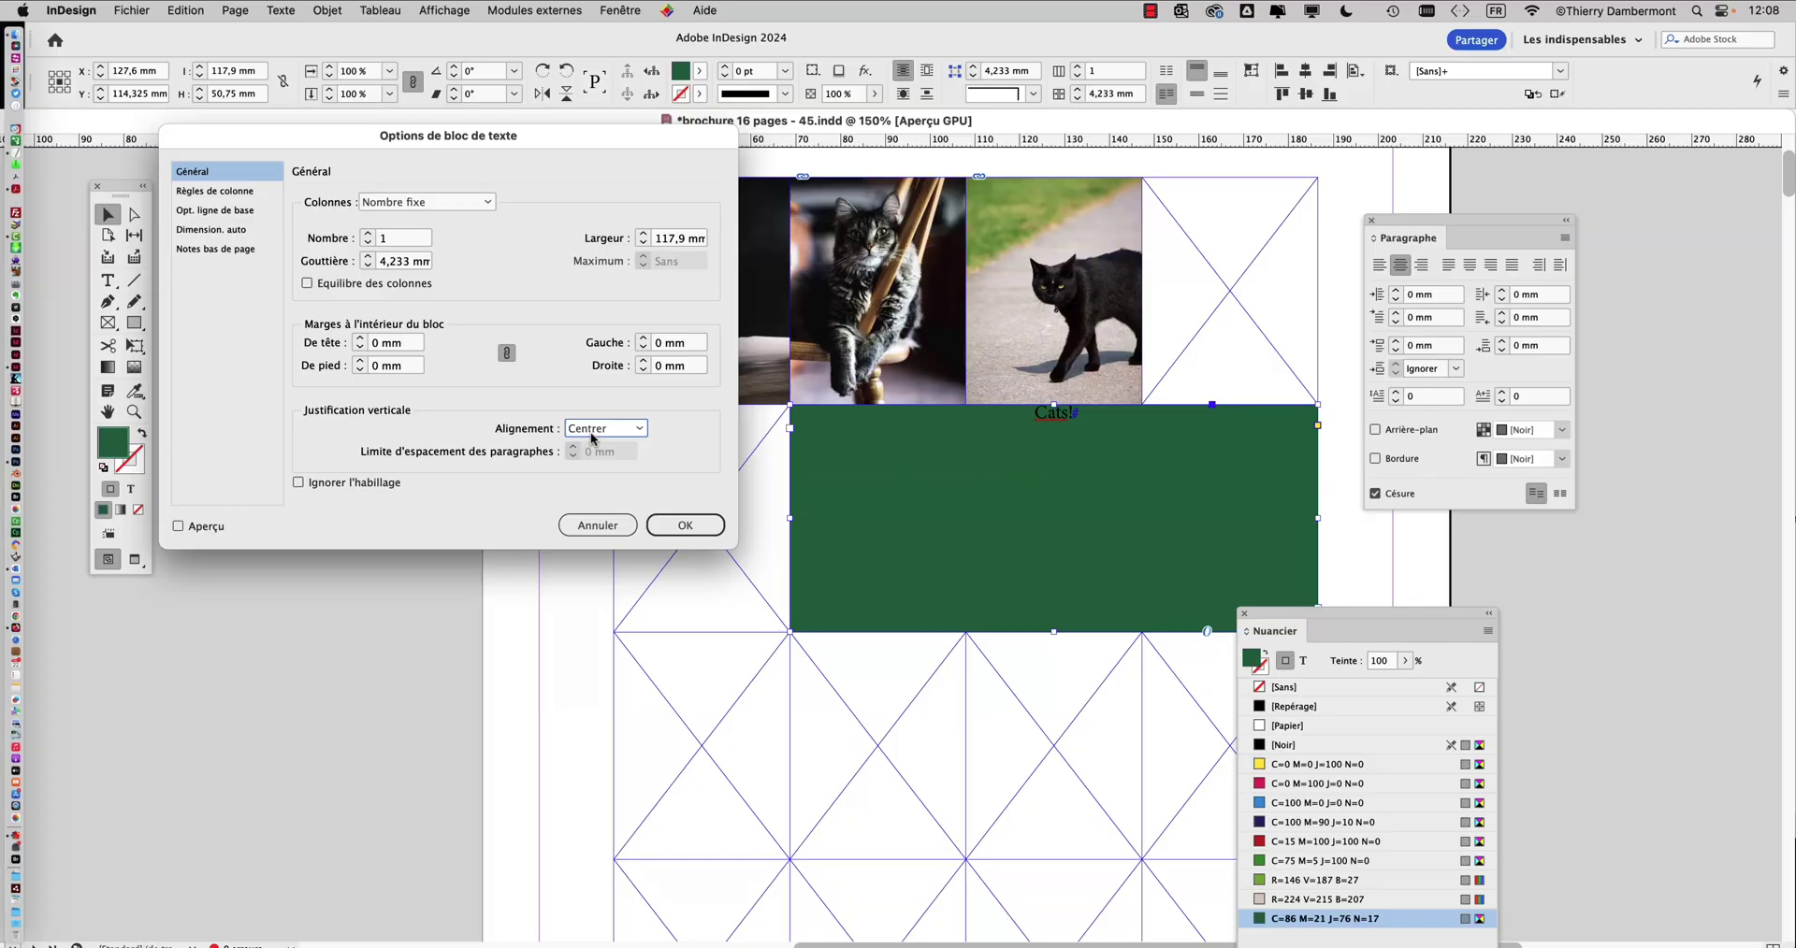
{"action": "left_click", "coordinate": [187, 528]}
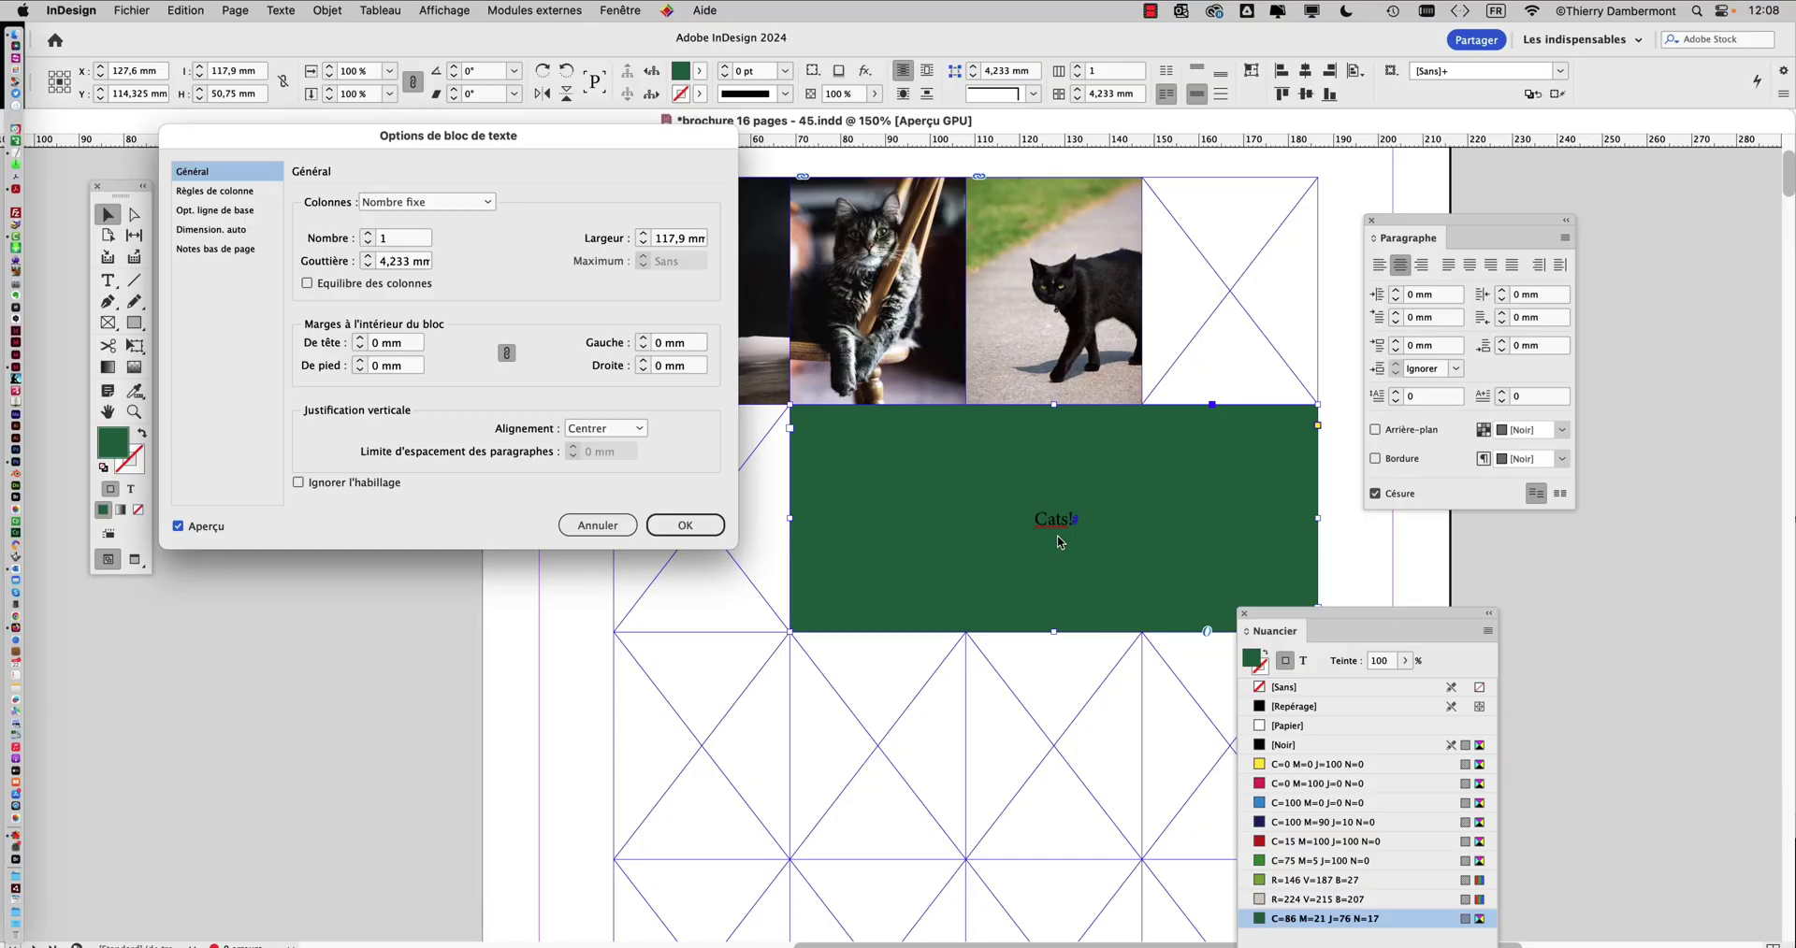
{"action": "left_click", "coordinate": [685, 526]}
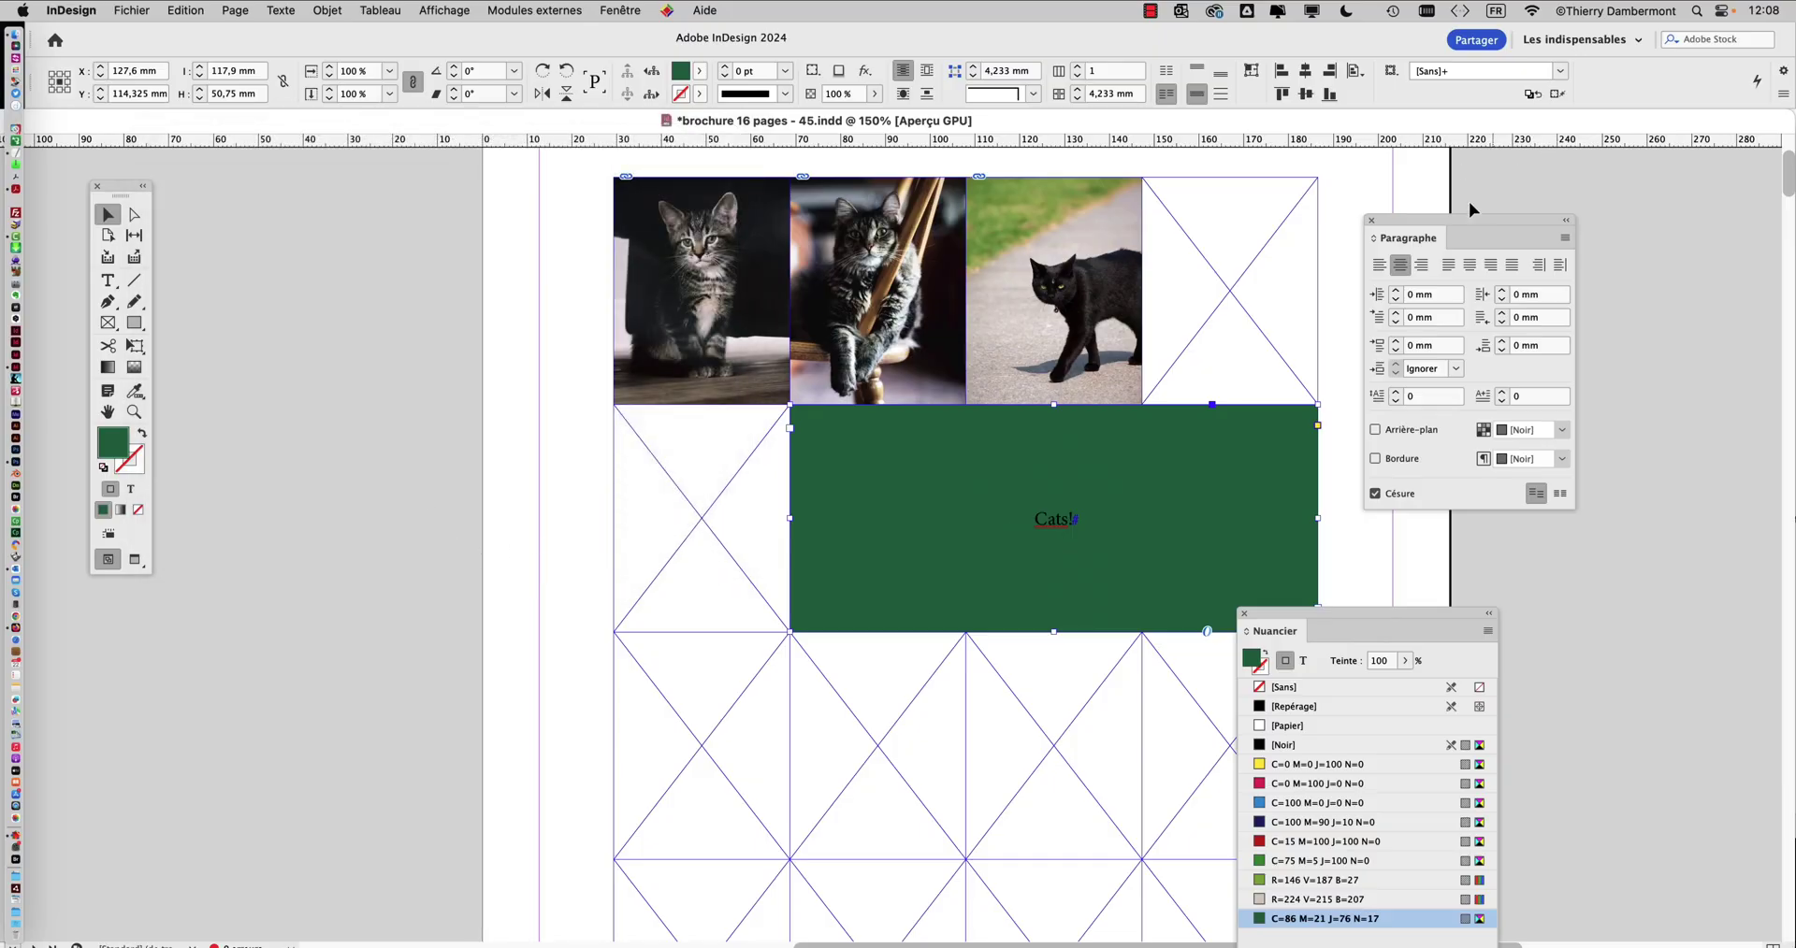
{"action": "left_click_drag", "start_coordinate": [1445, 219], "coordinate": [1606, 182]}
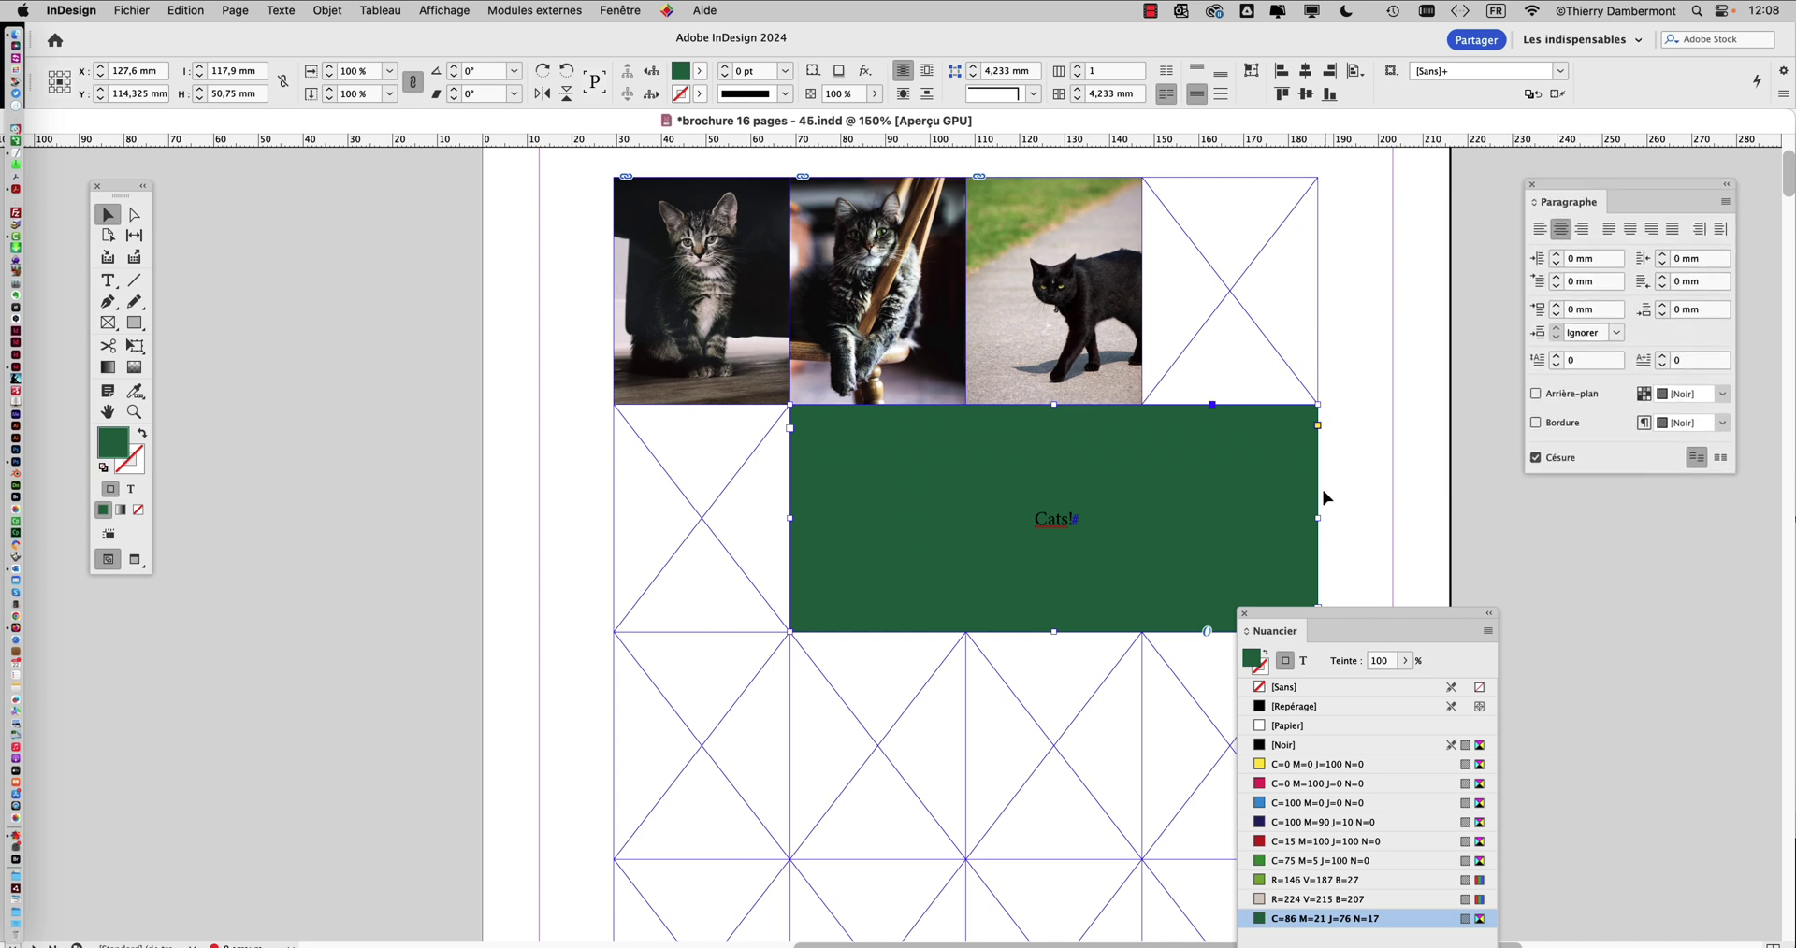
Step: Align the "Cats!" text vertically to the bottom of the green frame
{"action": "left_click", "coordinate": [1197, 71]}
{"action": "left_click", "coordinate": [1198, 96]}
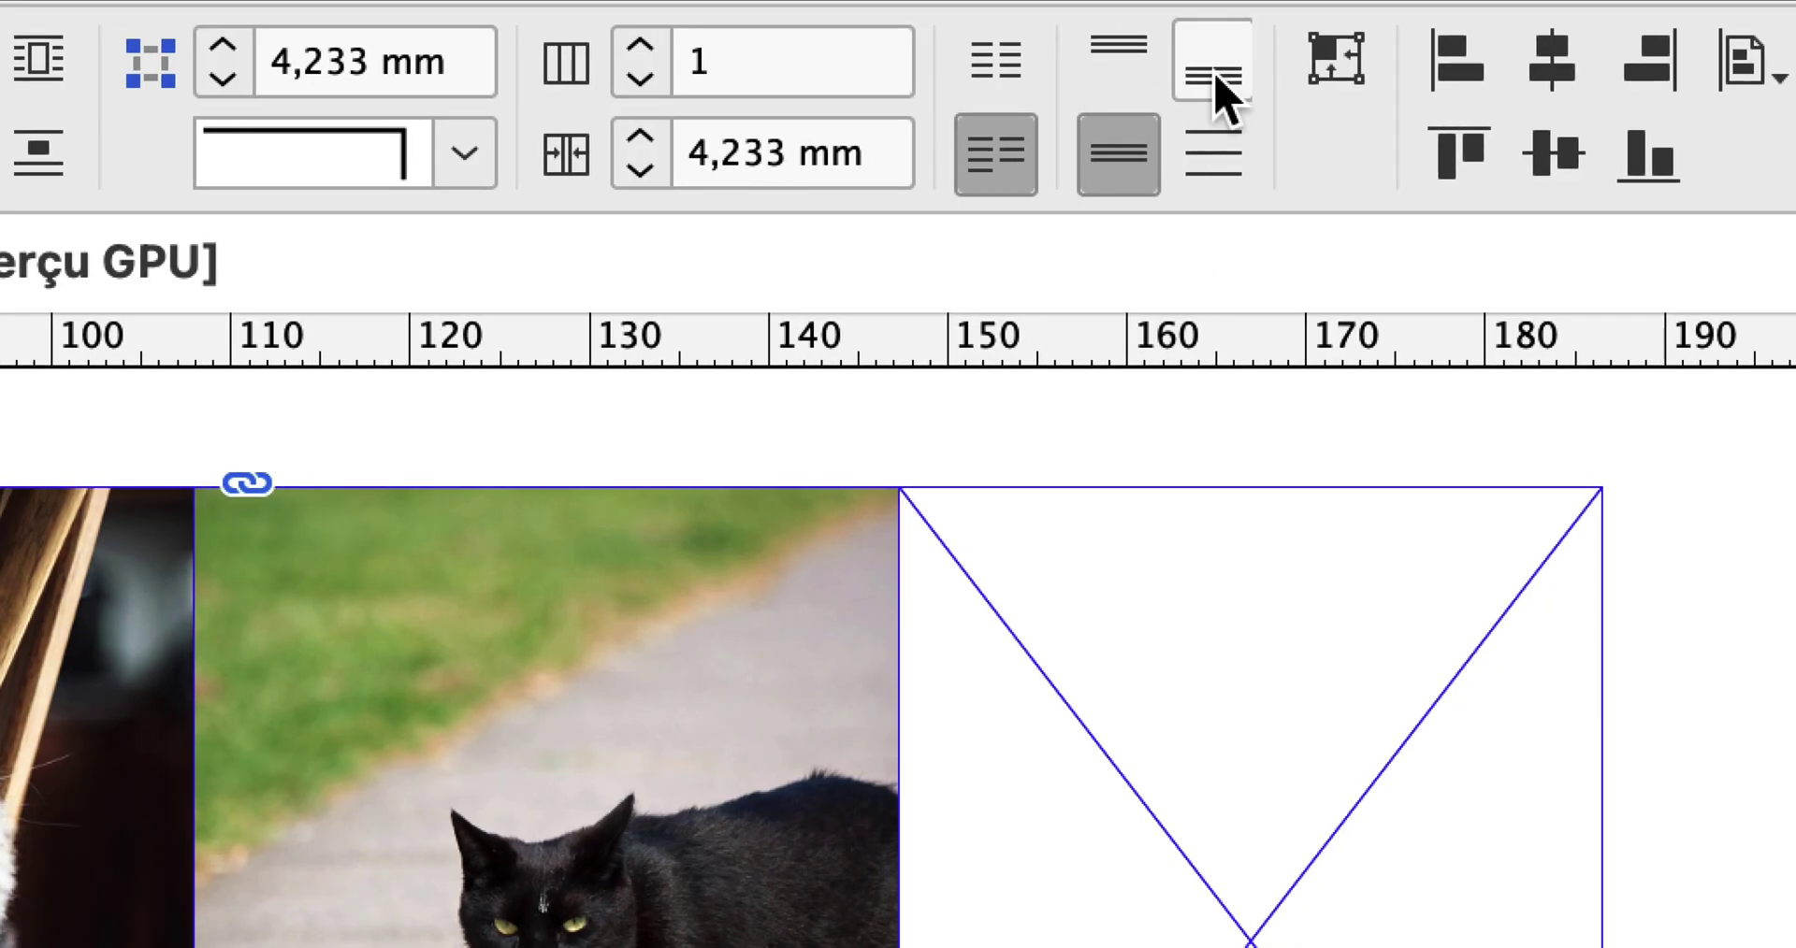
{"action": "left_click", "coordinate": [1221, 74]}
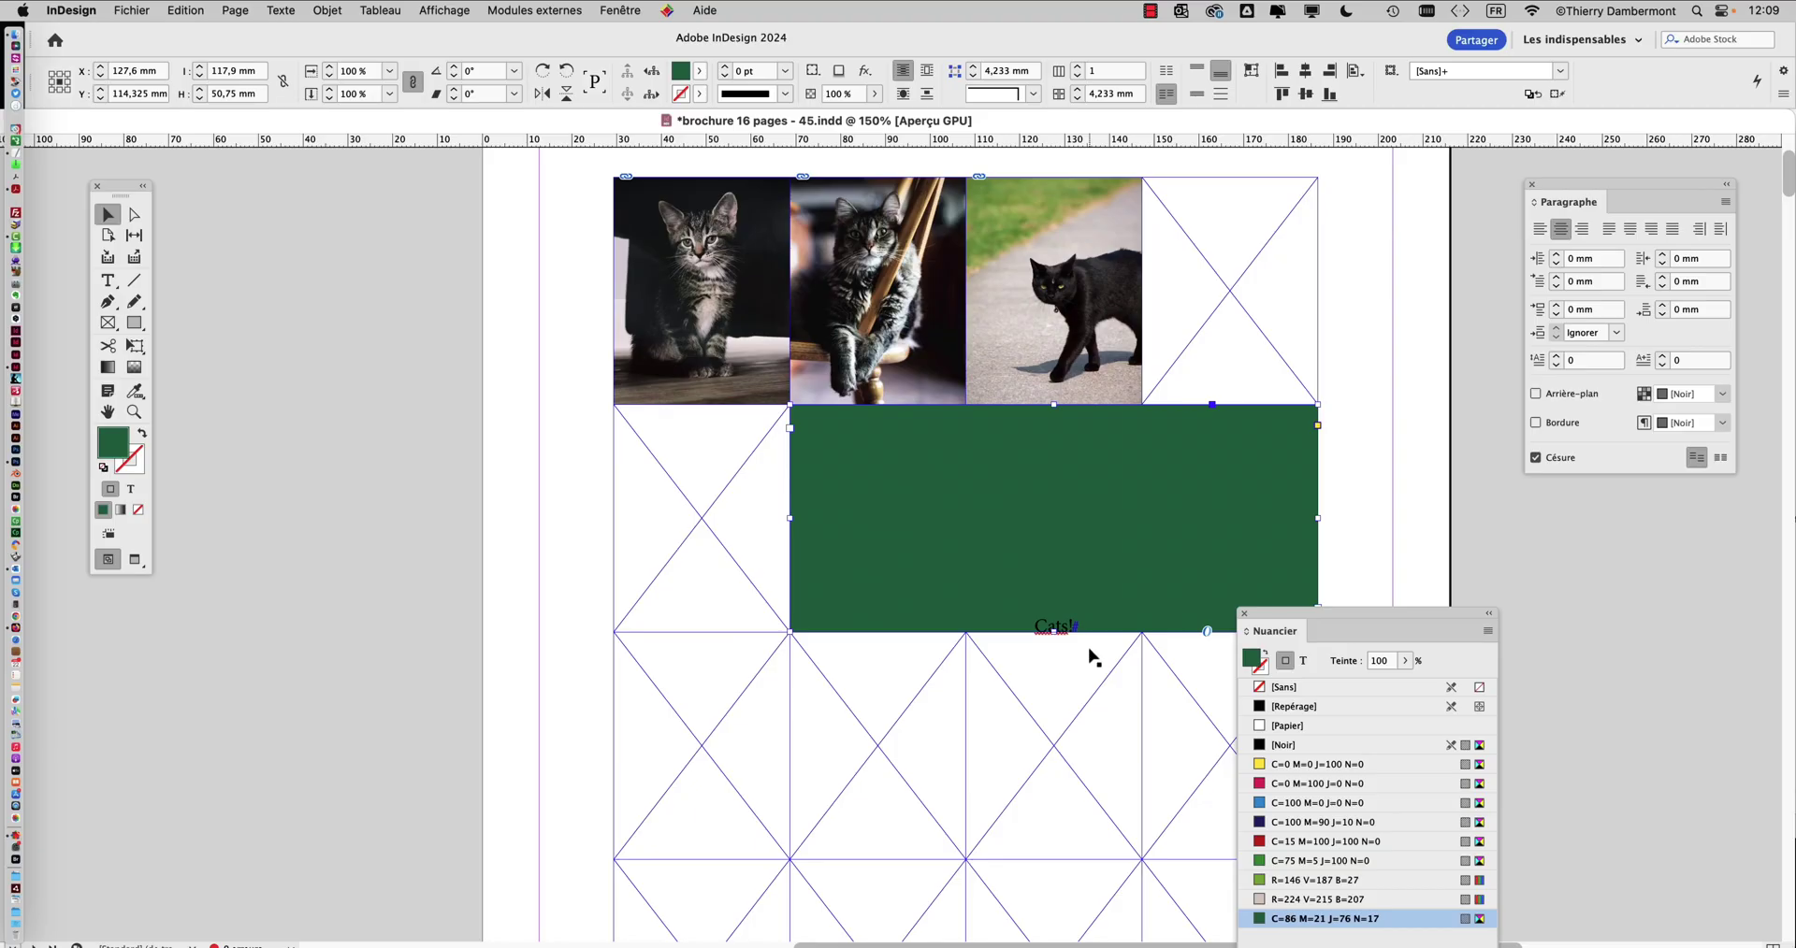
Step: Return the green frame's vertical alignment to Centrer in the text frame options
{"action": "key", "text": "super+b"}
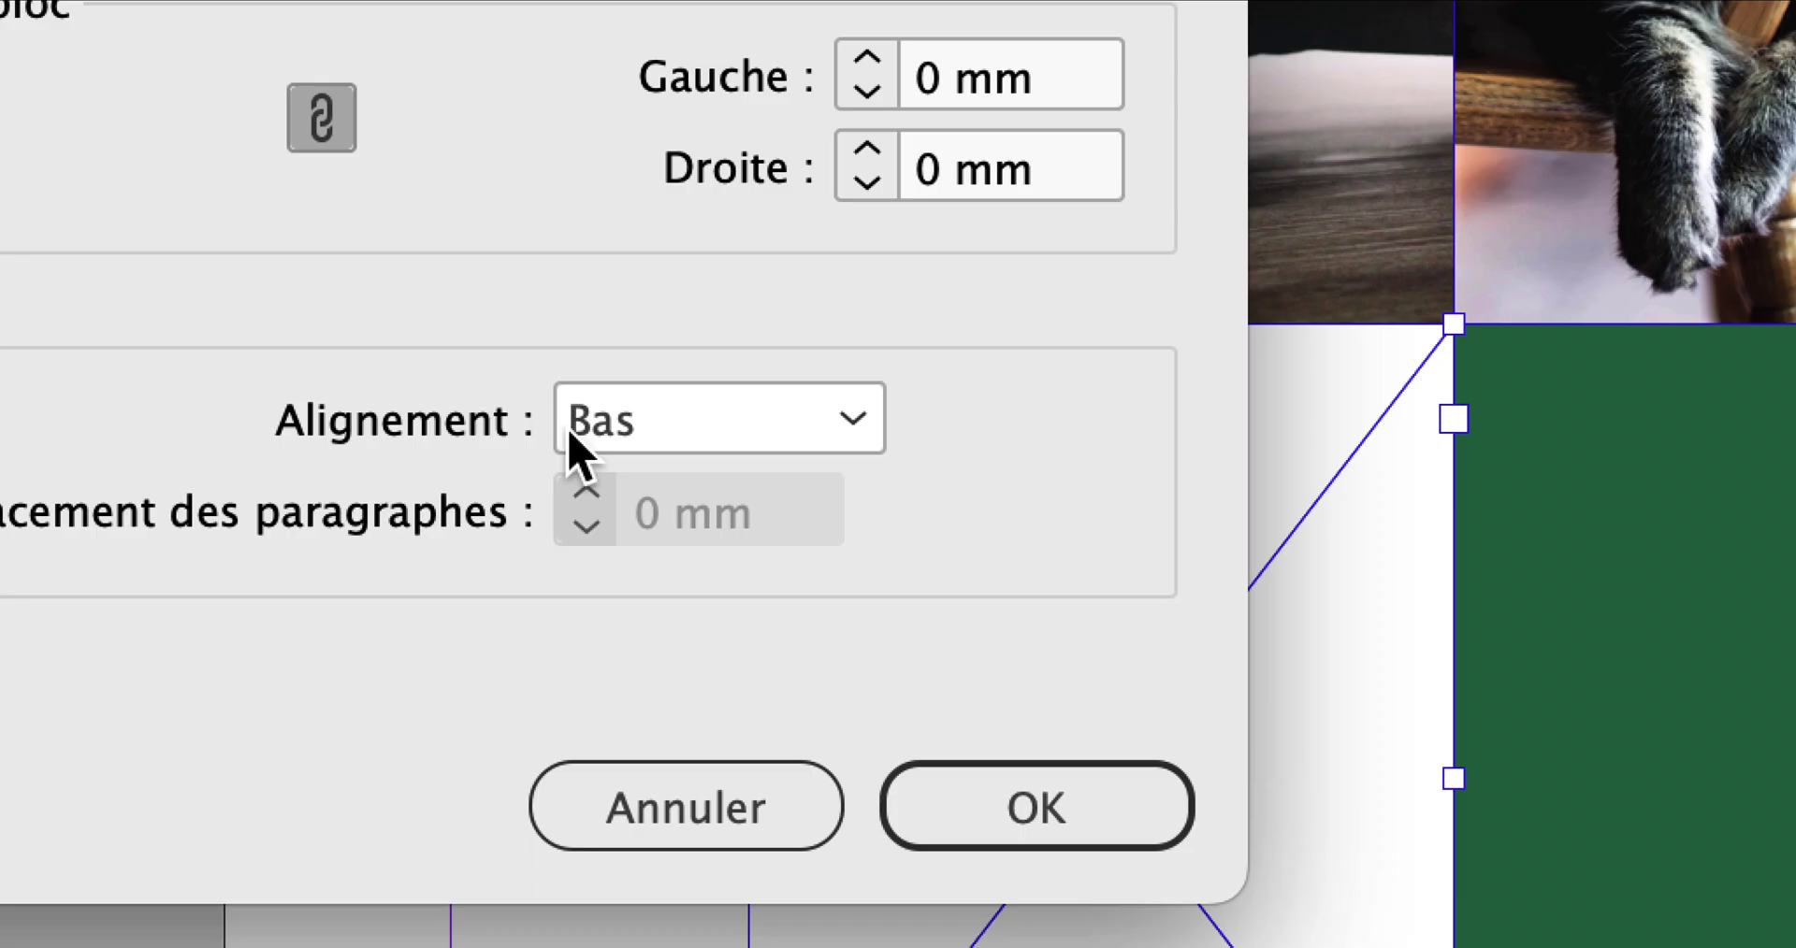
{"action": "left_click", "coordinate": [568, 430]}
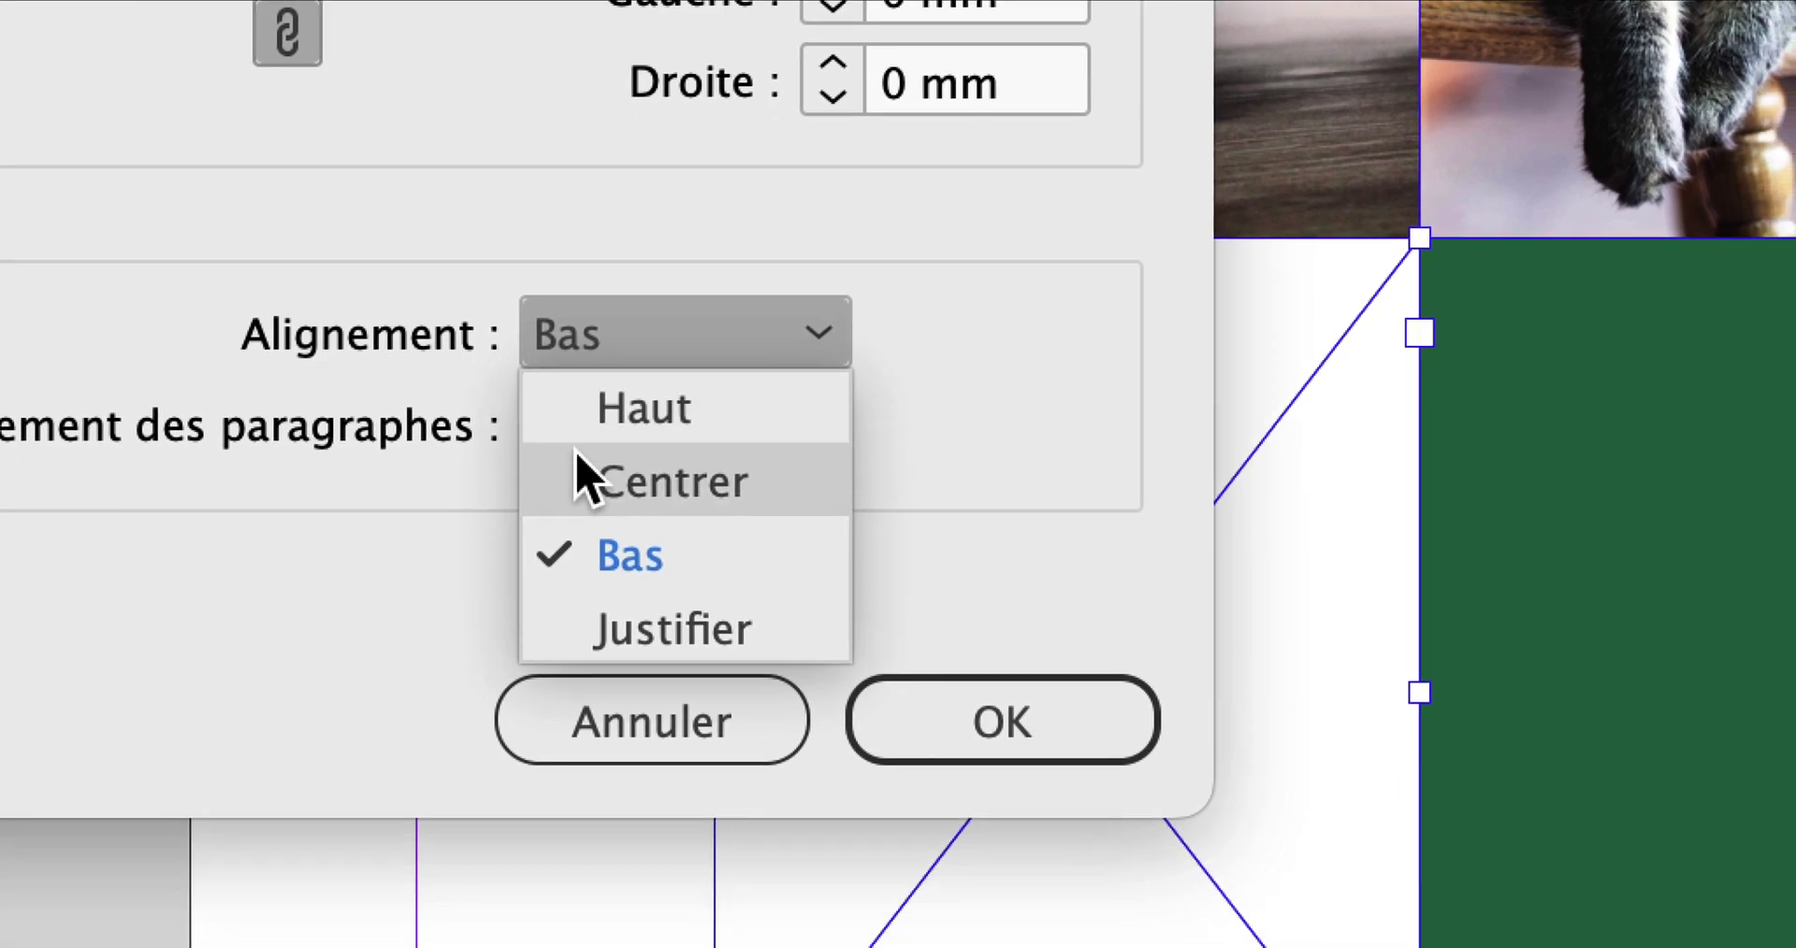
{"action": "left_click", "coordinate": [580, 472]}
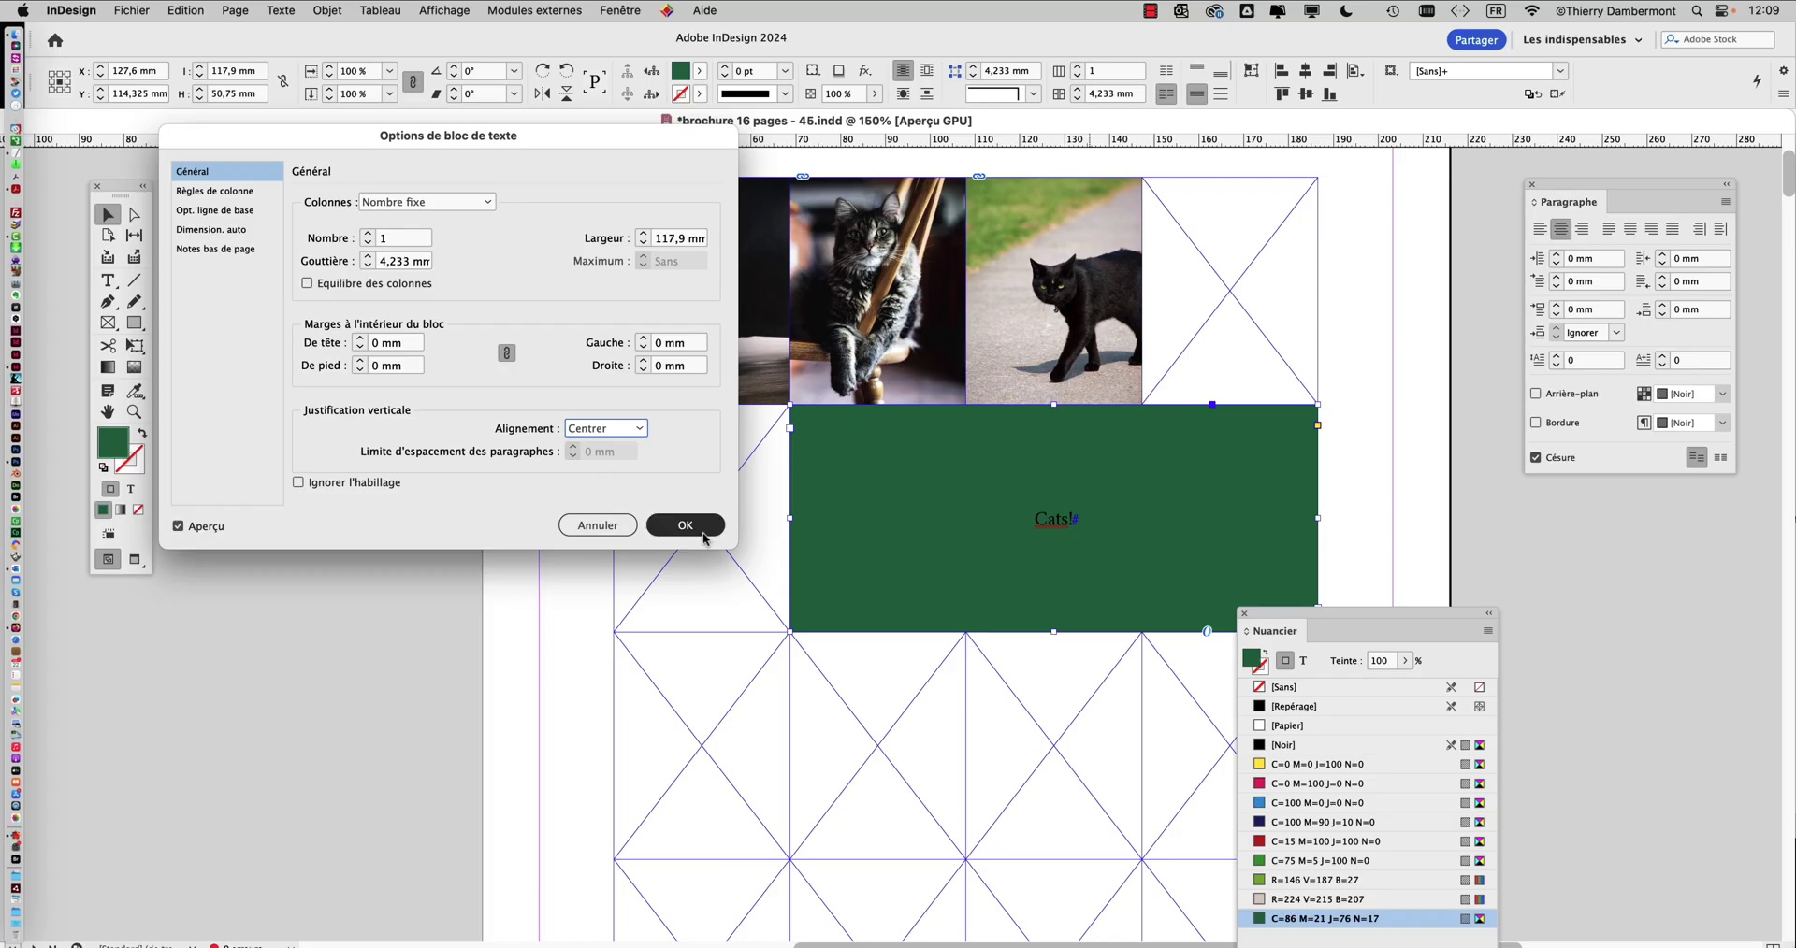
{"action": "left_click", "coordinate": [703, 531]}
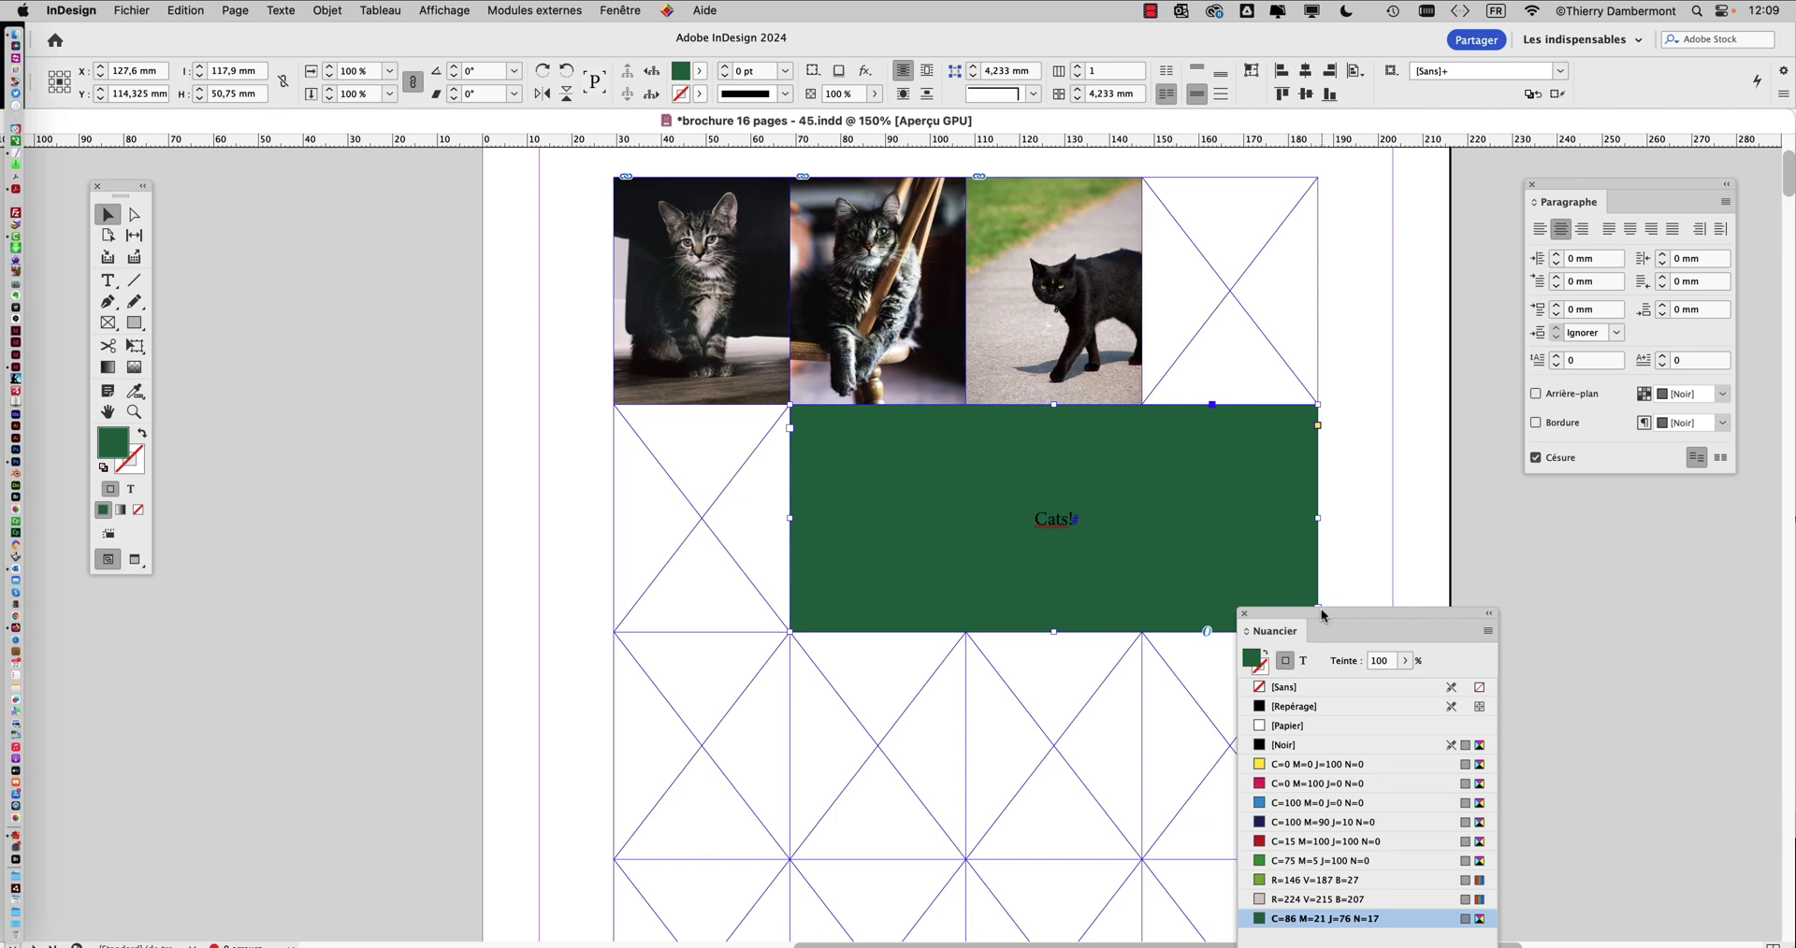
Step: Enlarge the "Cats!" text in the green frame to a font size of 100 pt
{"action": "left_click_drag", "start_coordinate": [1321, 608], "coordinate": [1604, 585]}
{"action": "scroll", "coordinate": [1043, 519], "scroll_direction": "up", "scroll_amount": 5}
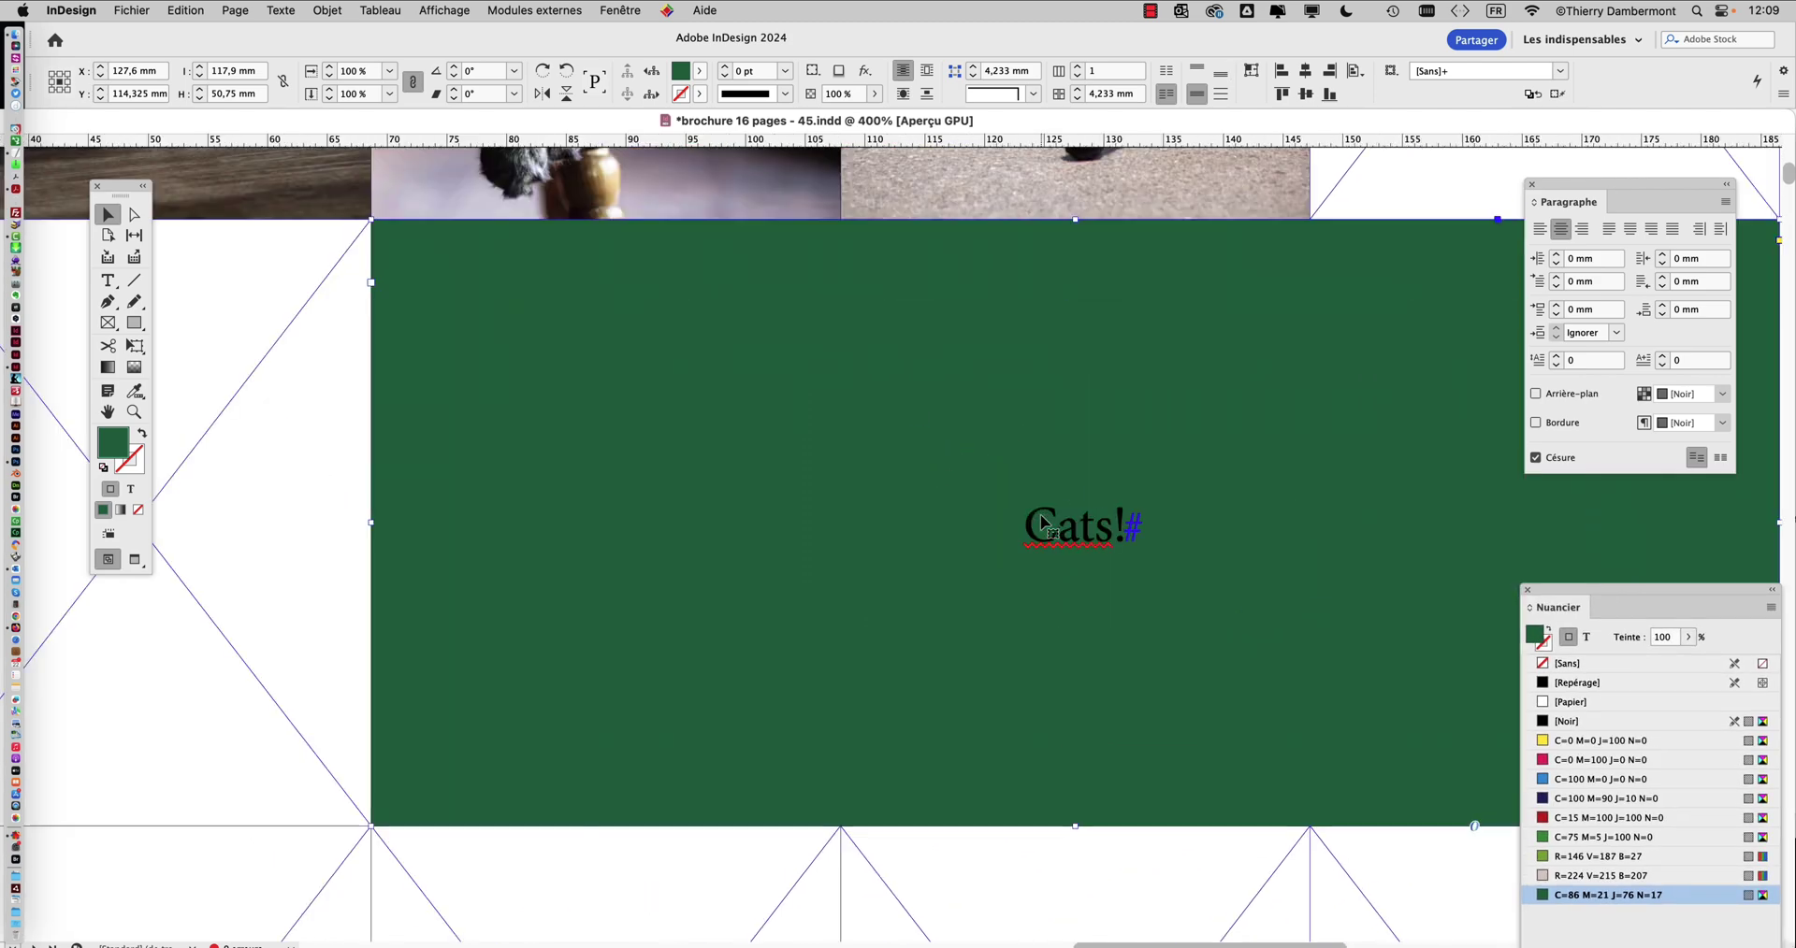
{"action": "scroll", "coordinate": [1038, 519], "scroll_direction": "down", "scroll_amount": 3}
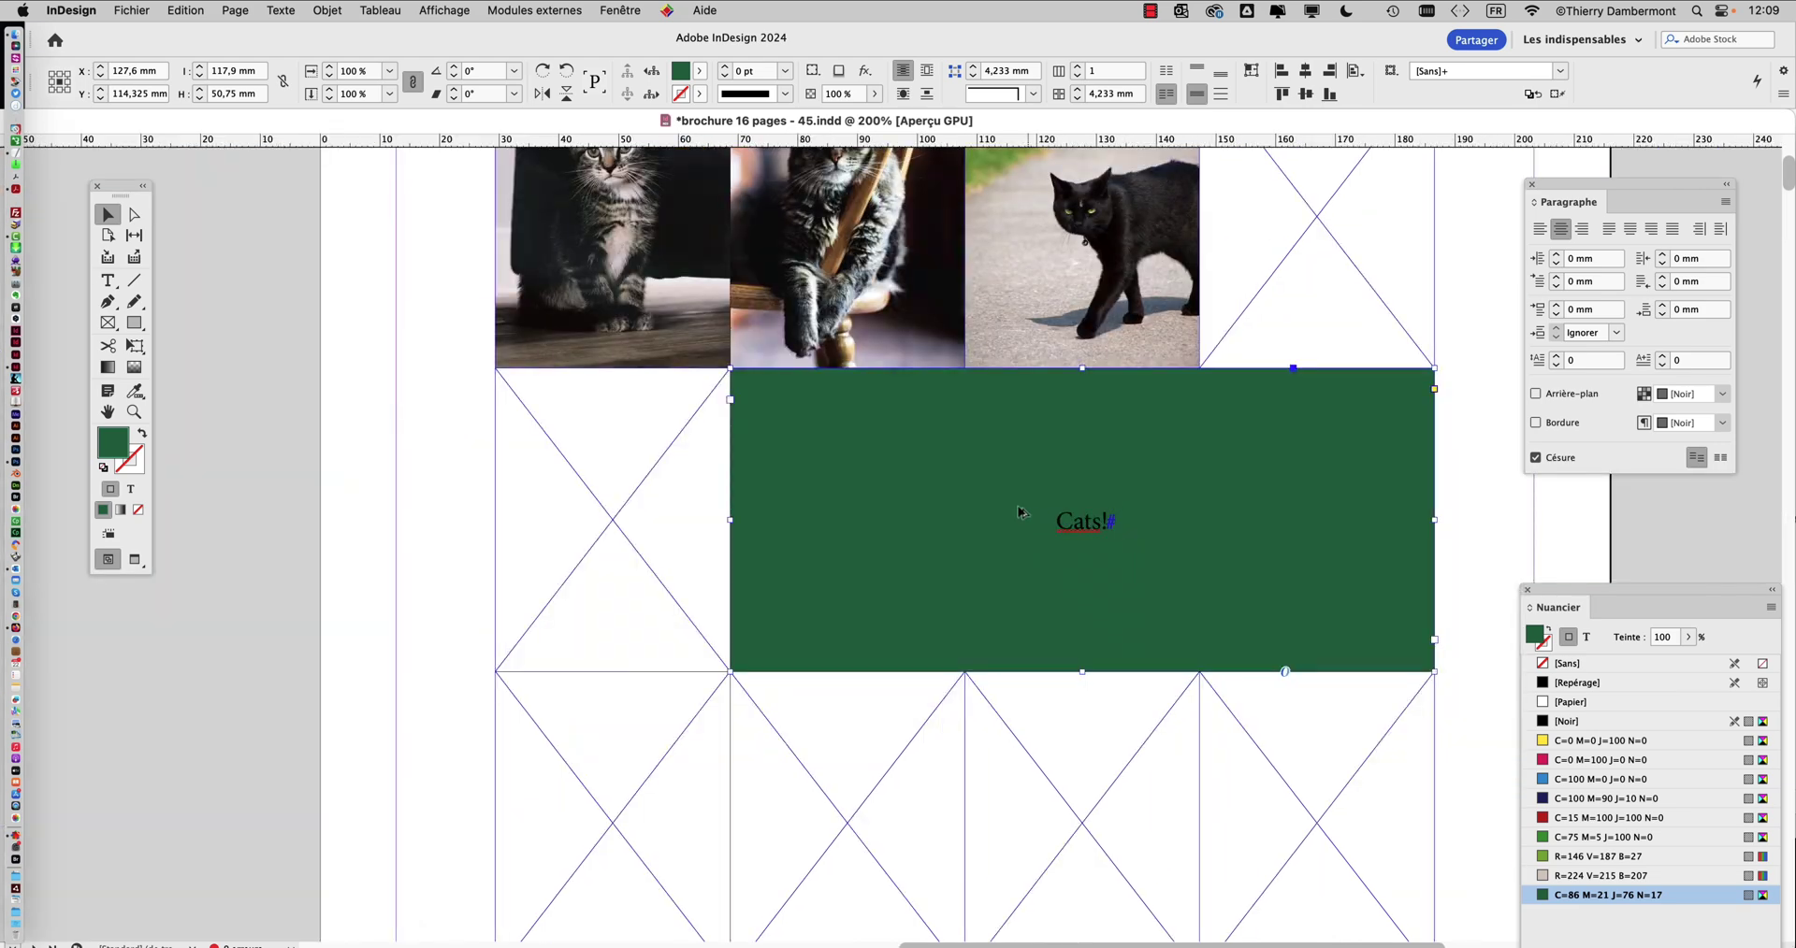
{"action": "scroll", "coordinate": [1029, 517], "scroll_direction": "up", "scroll_amount": 2}
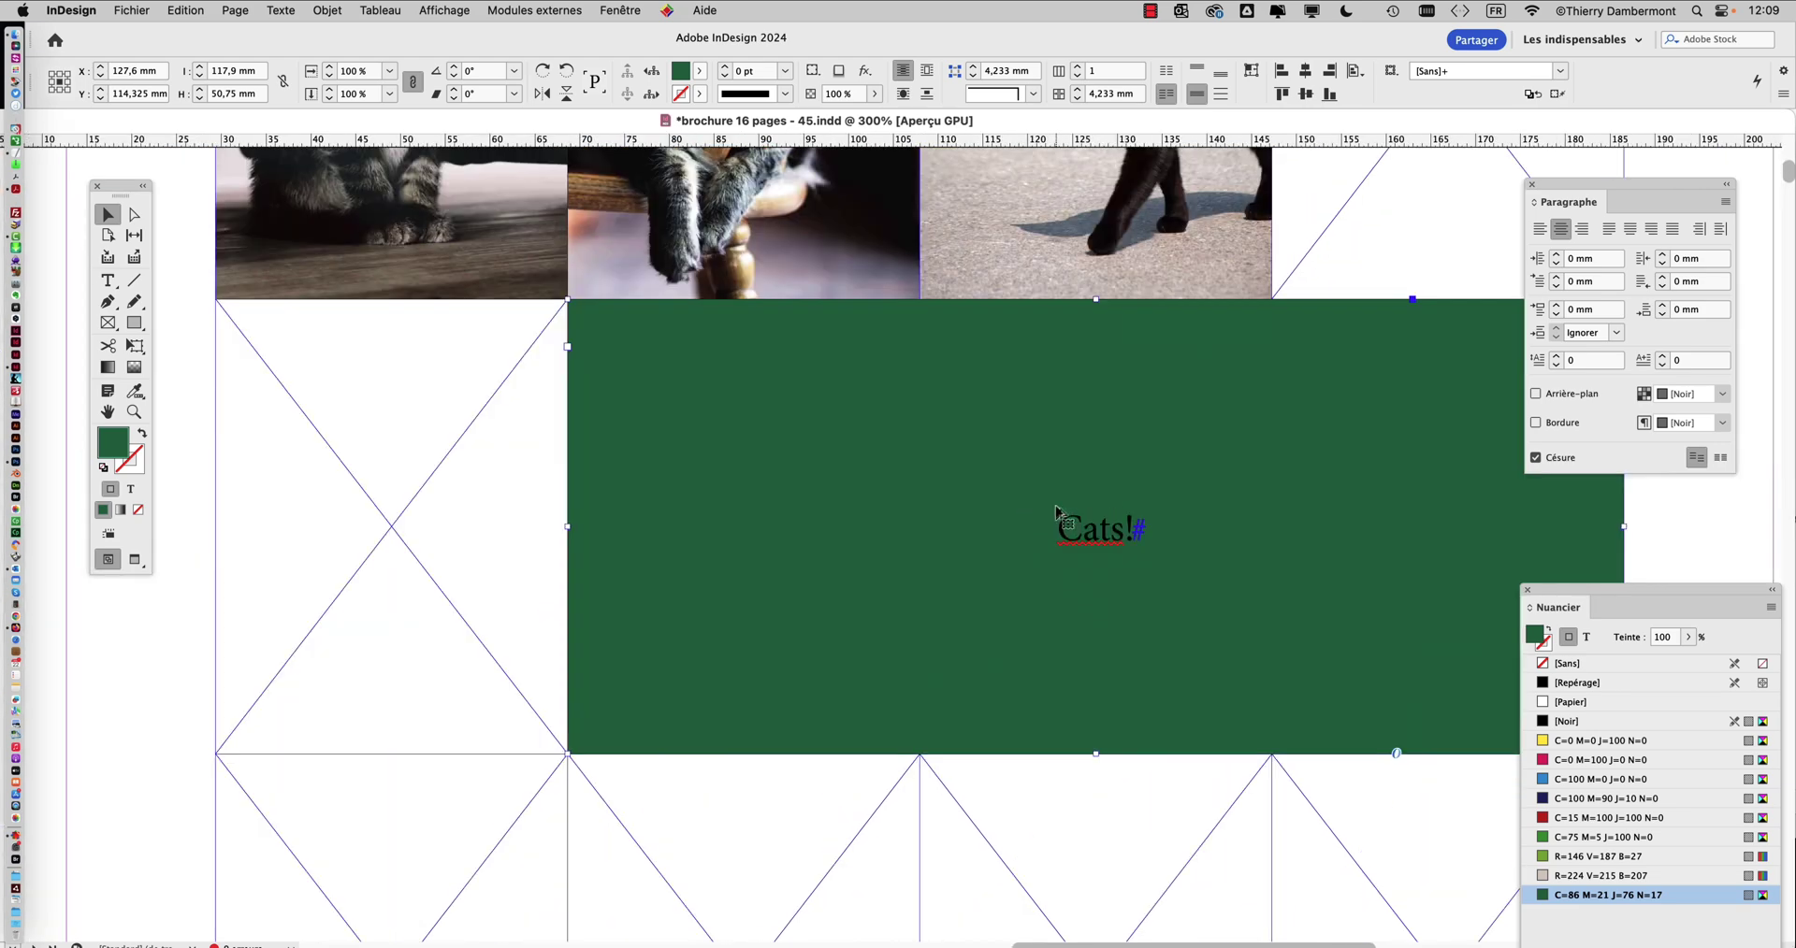
{"action": "left_click", "coordinate": [282, 10]}
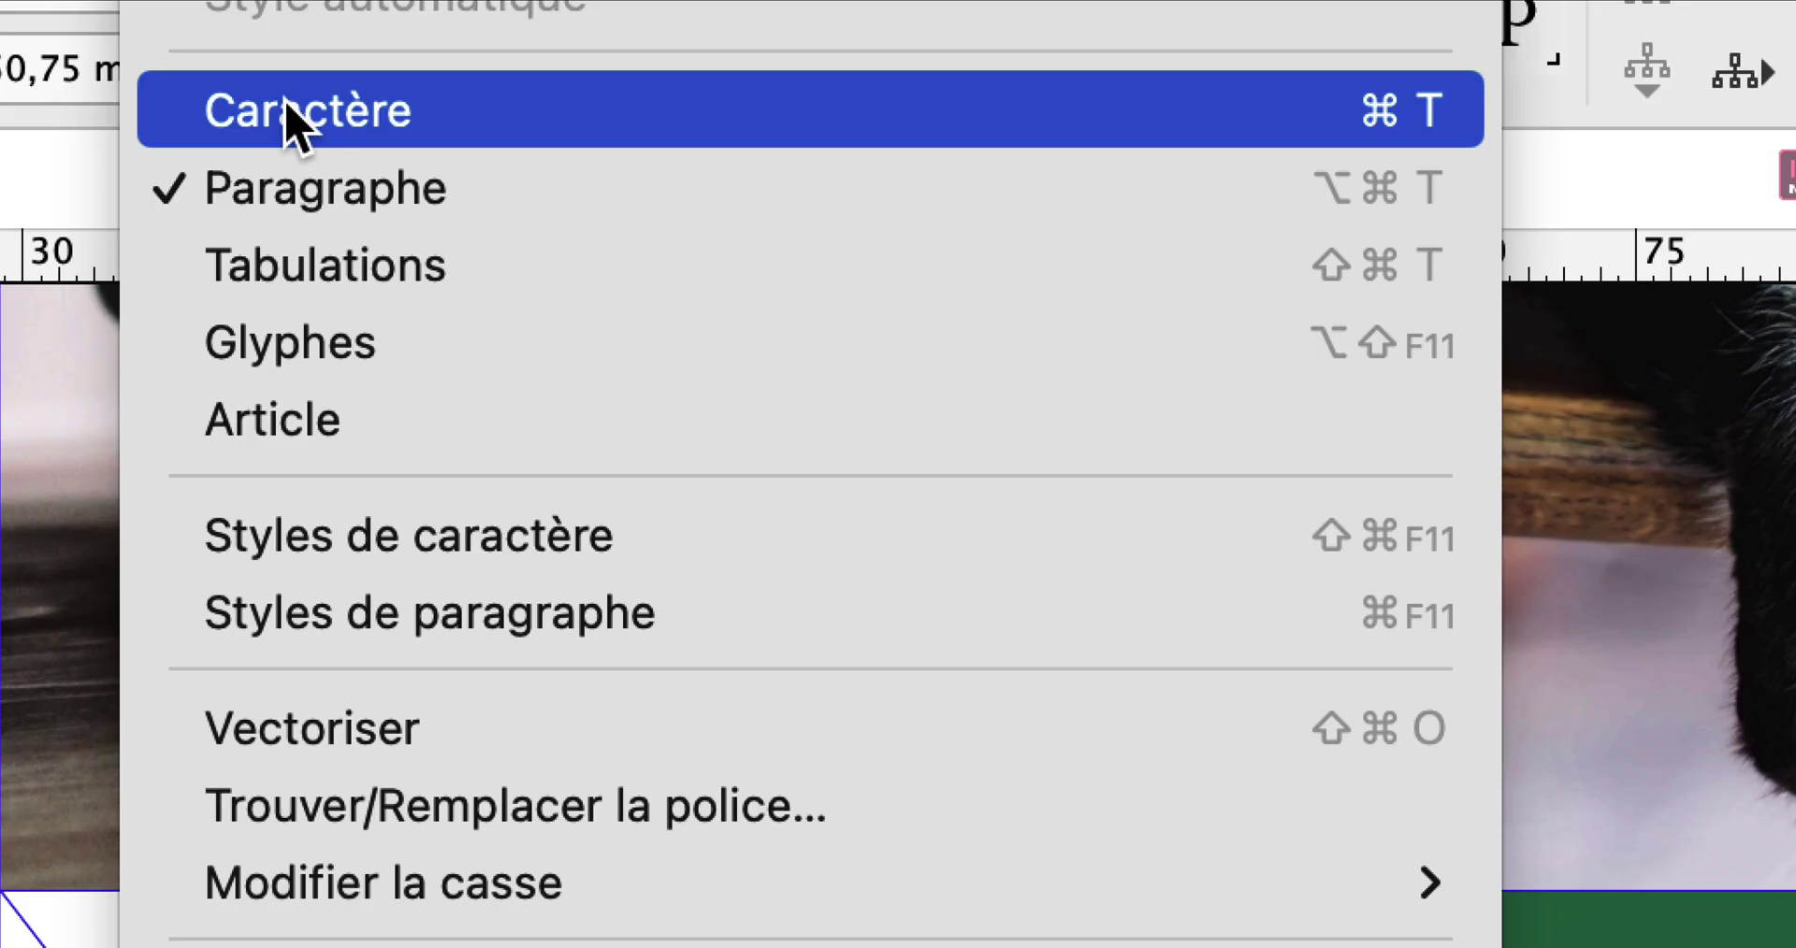
{"action": "left_click", "coordinate": [290, 117]}
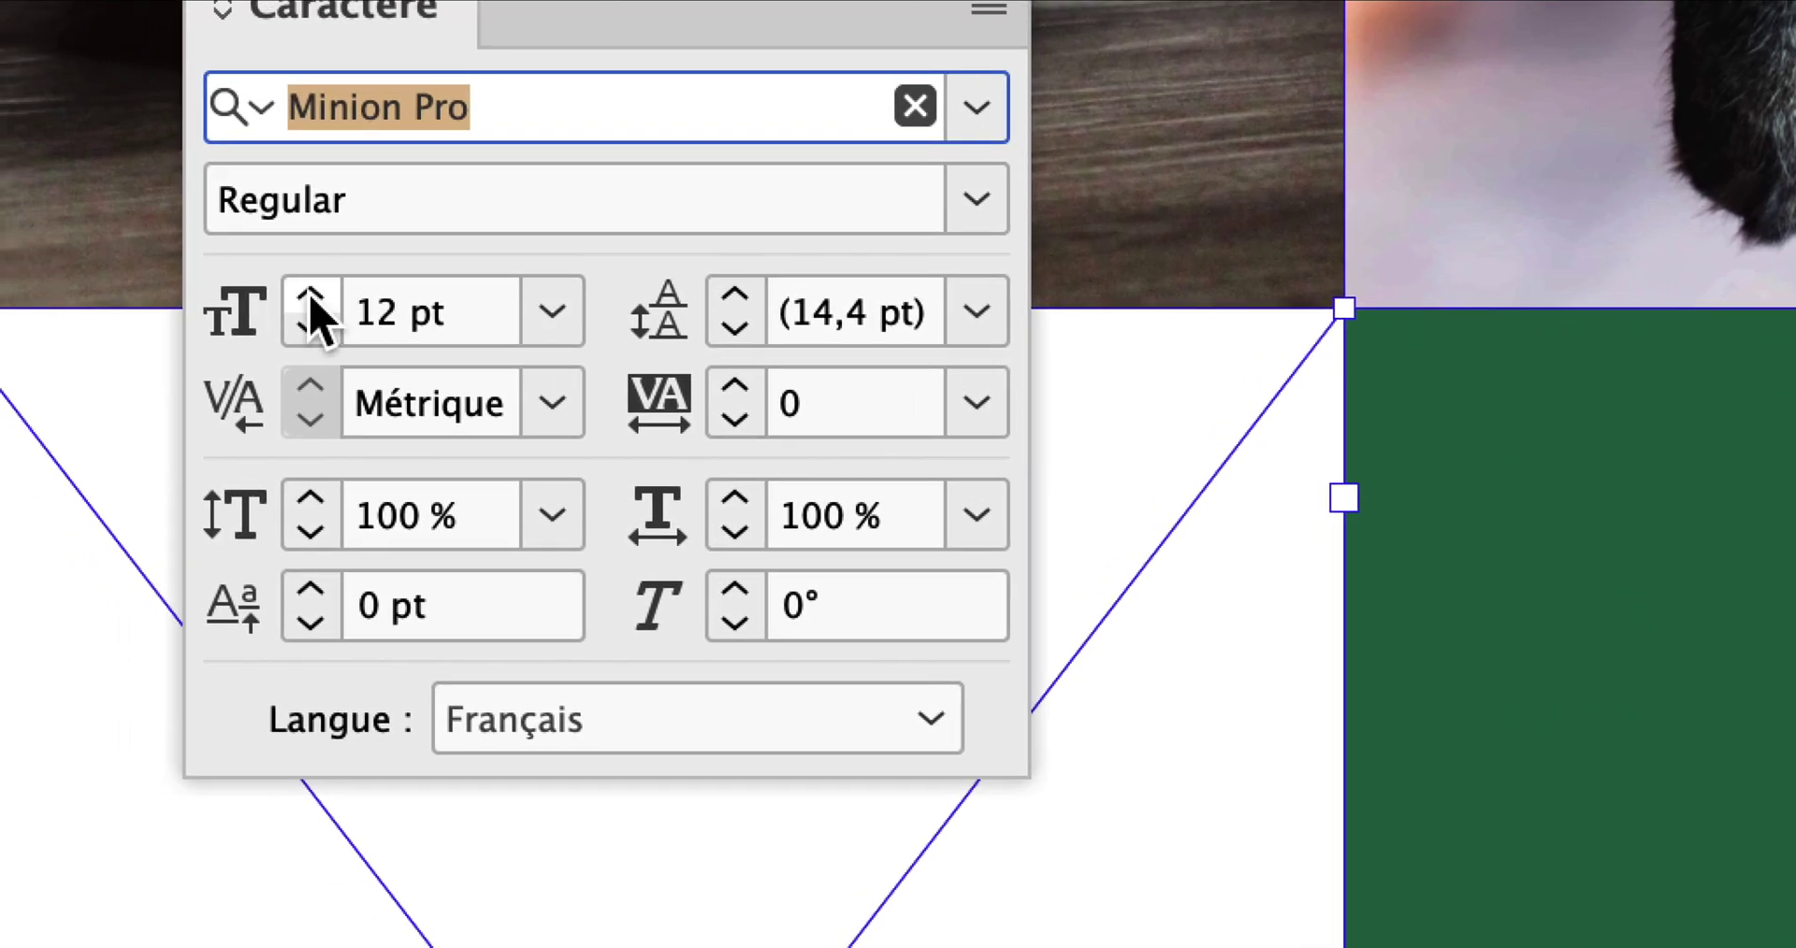
{"action": "left_click", "coordinate": [294, 294]}
{"action": "left_click", "coordinate": [294, 294]}
{"action": "left_click", "coordinate": [310, 296]}
{"action": "left_click", "coordinate": [310, 296]}
{"action": "left_click", "coordinate": [310, 296]}
{"action": "left_click", "coordinate": [311, 296], "text": "shift"}
{"action": "left_click", "coordinate": [311, 296], "text": "shift"}
{"action": "left_click", "coordinate": [310, 296], "text": "shift"}
{"action": "left_click", "coordinate": [310, 295], "text": "shift"}
{"action": "left_click", "coordinate": [310, 296], "text": "shift"}
{"action": "left_click", "coordinate": [310, 295], "text": "shift"}
{"action": "left_click", "coordinate": [310, 295], "text": "shift"}
{"action": "left_click", "coordinate": [311, 296], "text": "shift"}
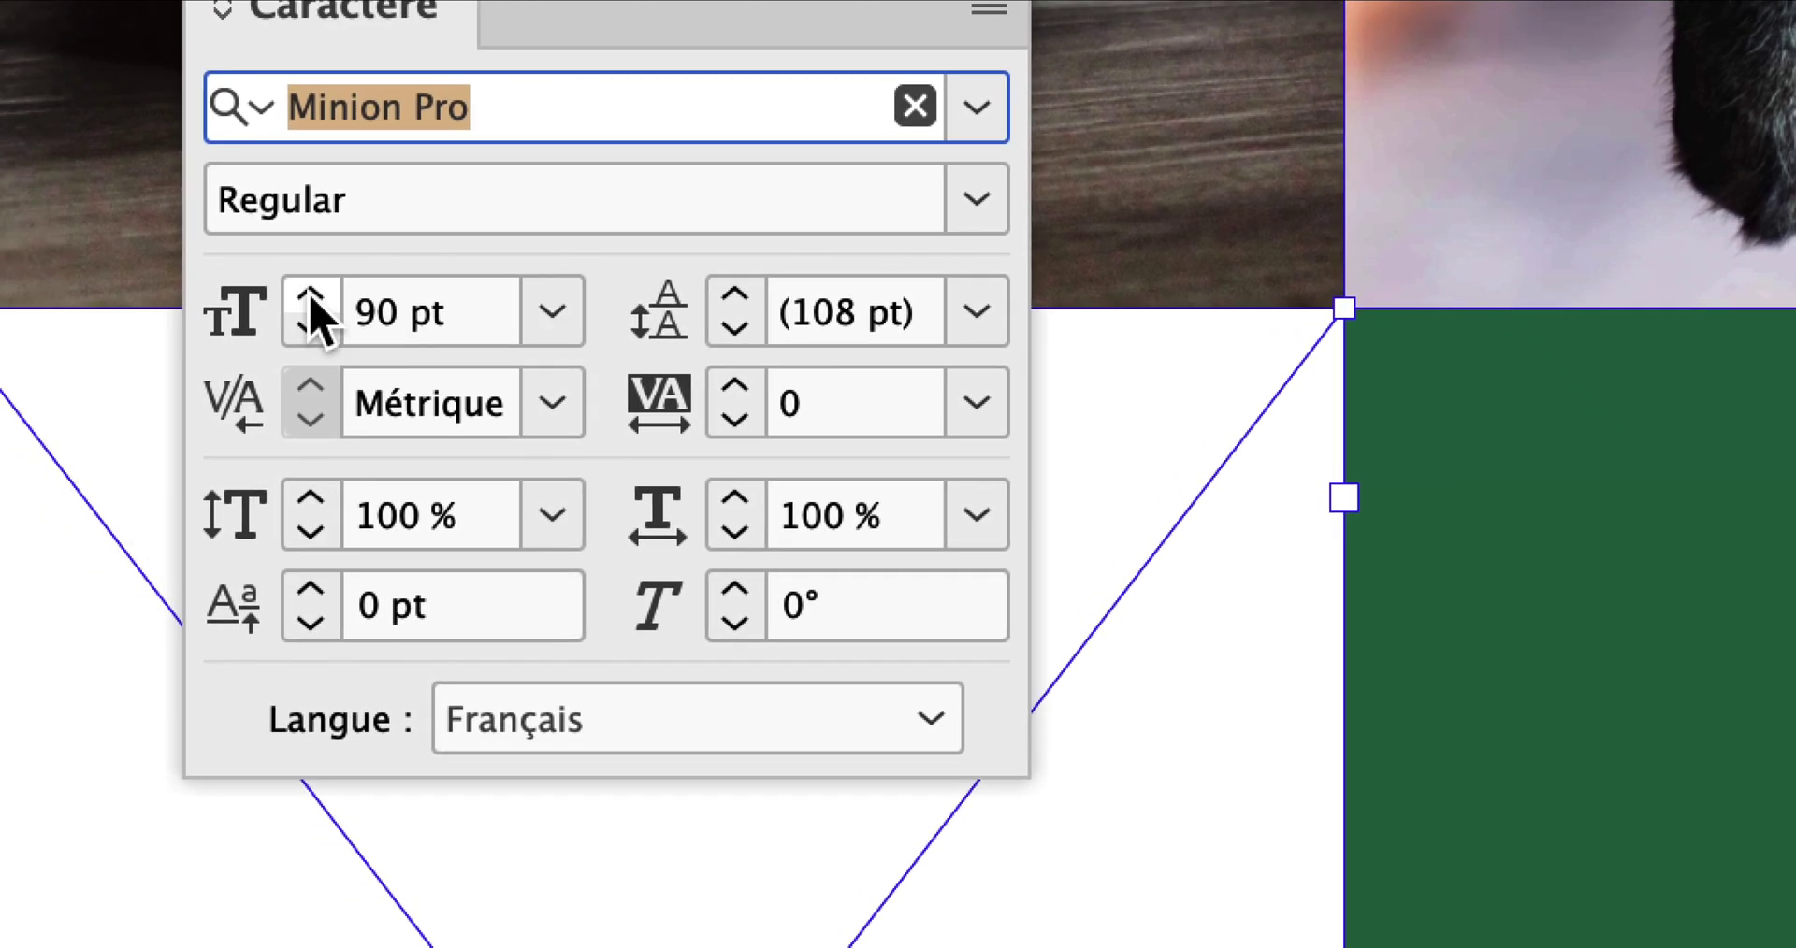
{"action": "left_click", "coordinate": [311, 296], "text": "shift"}
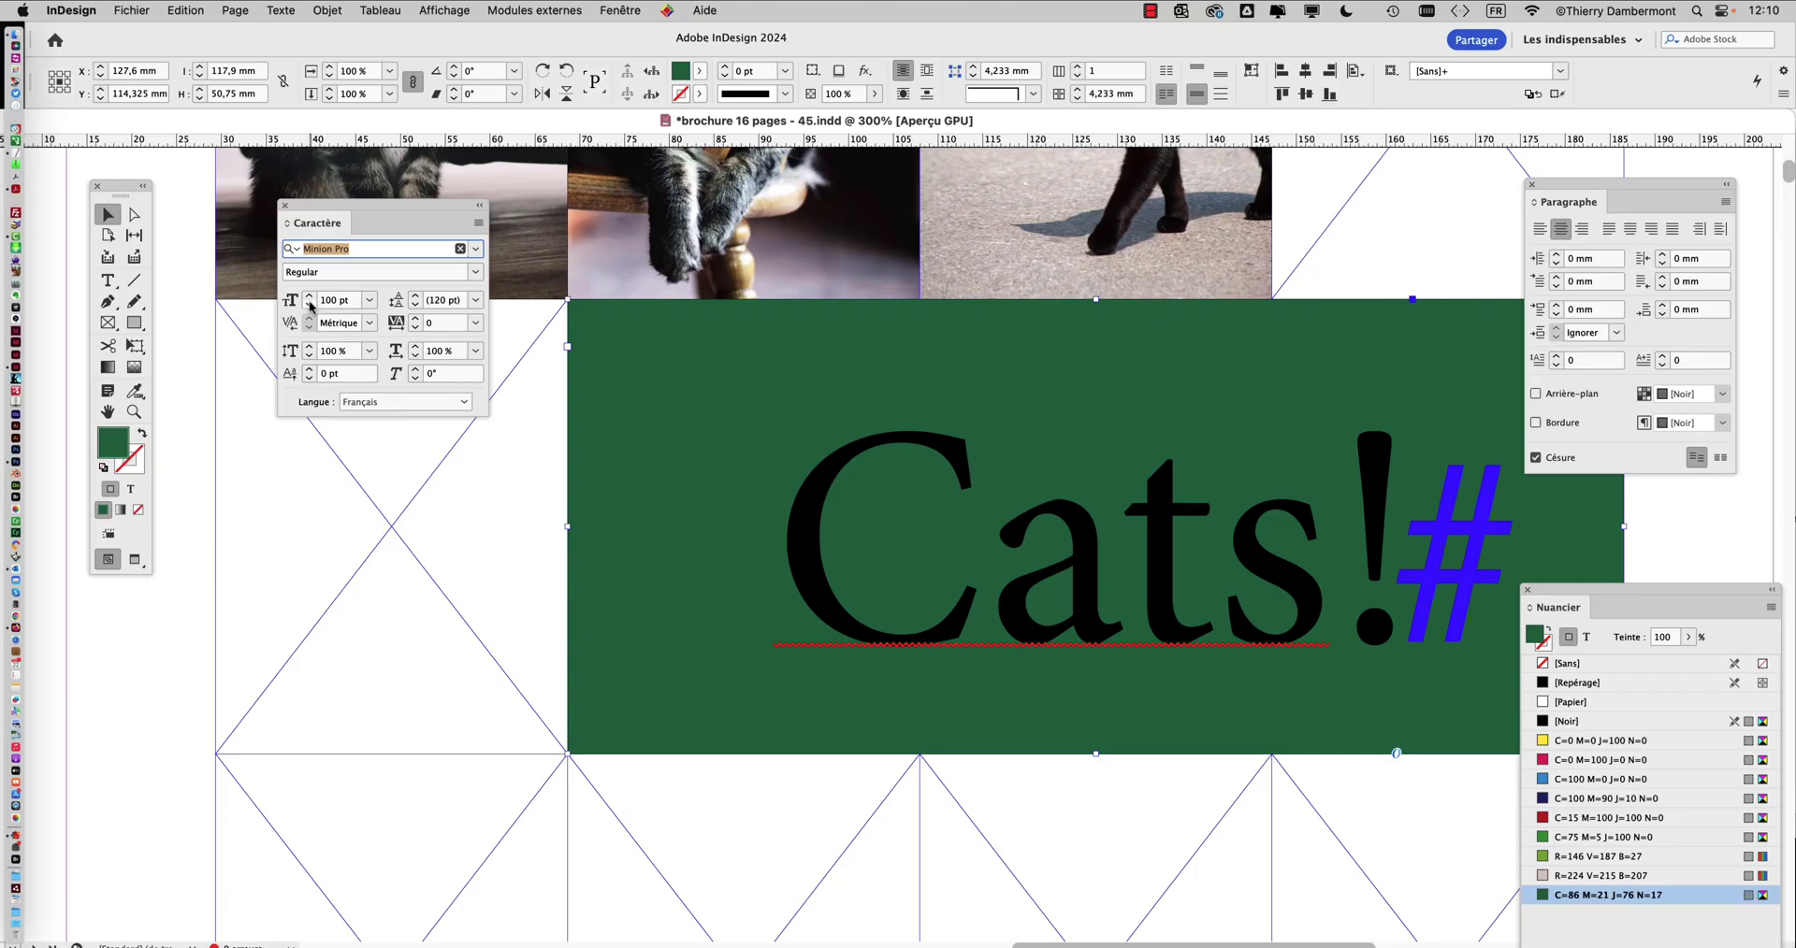
{"action": "left_click", "coordinate": [309, 305], "text": "shift"}
{"action": "left_click", "coordinate": [310, 296], "text": "shift"}
{"action": "scroll", "coordinate": [782, 450], "scroll_direction": "down", "scroll_amount": 1, "text": "alt"}
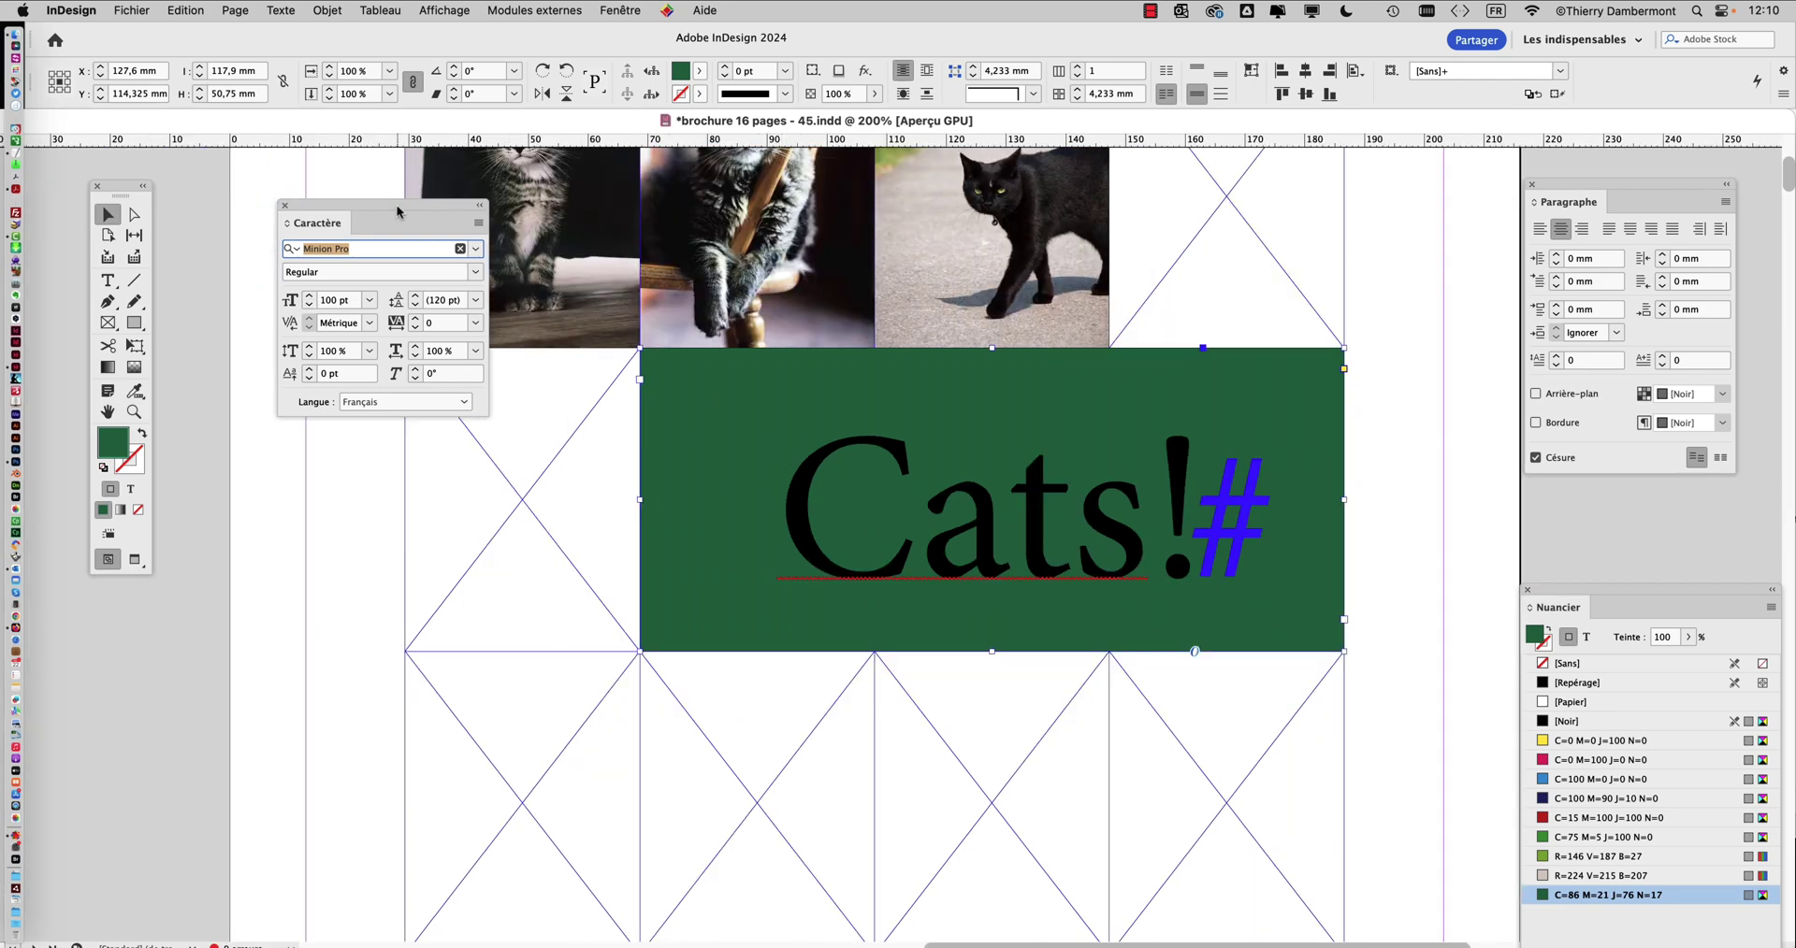
{"action": "left_click_drag", "start_coordinate": [399, 213], "coordinate": [350, 193]}
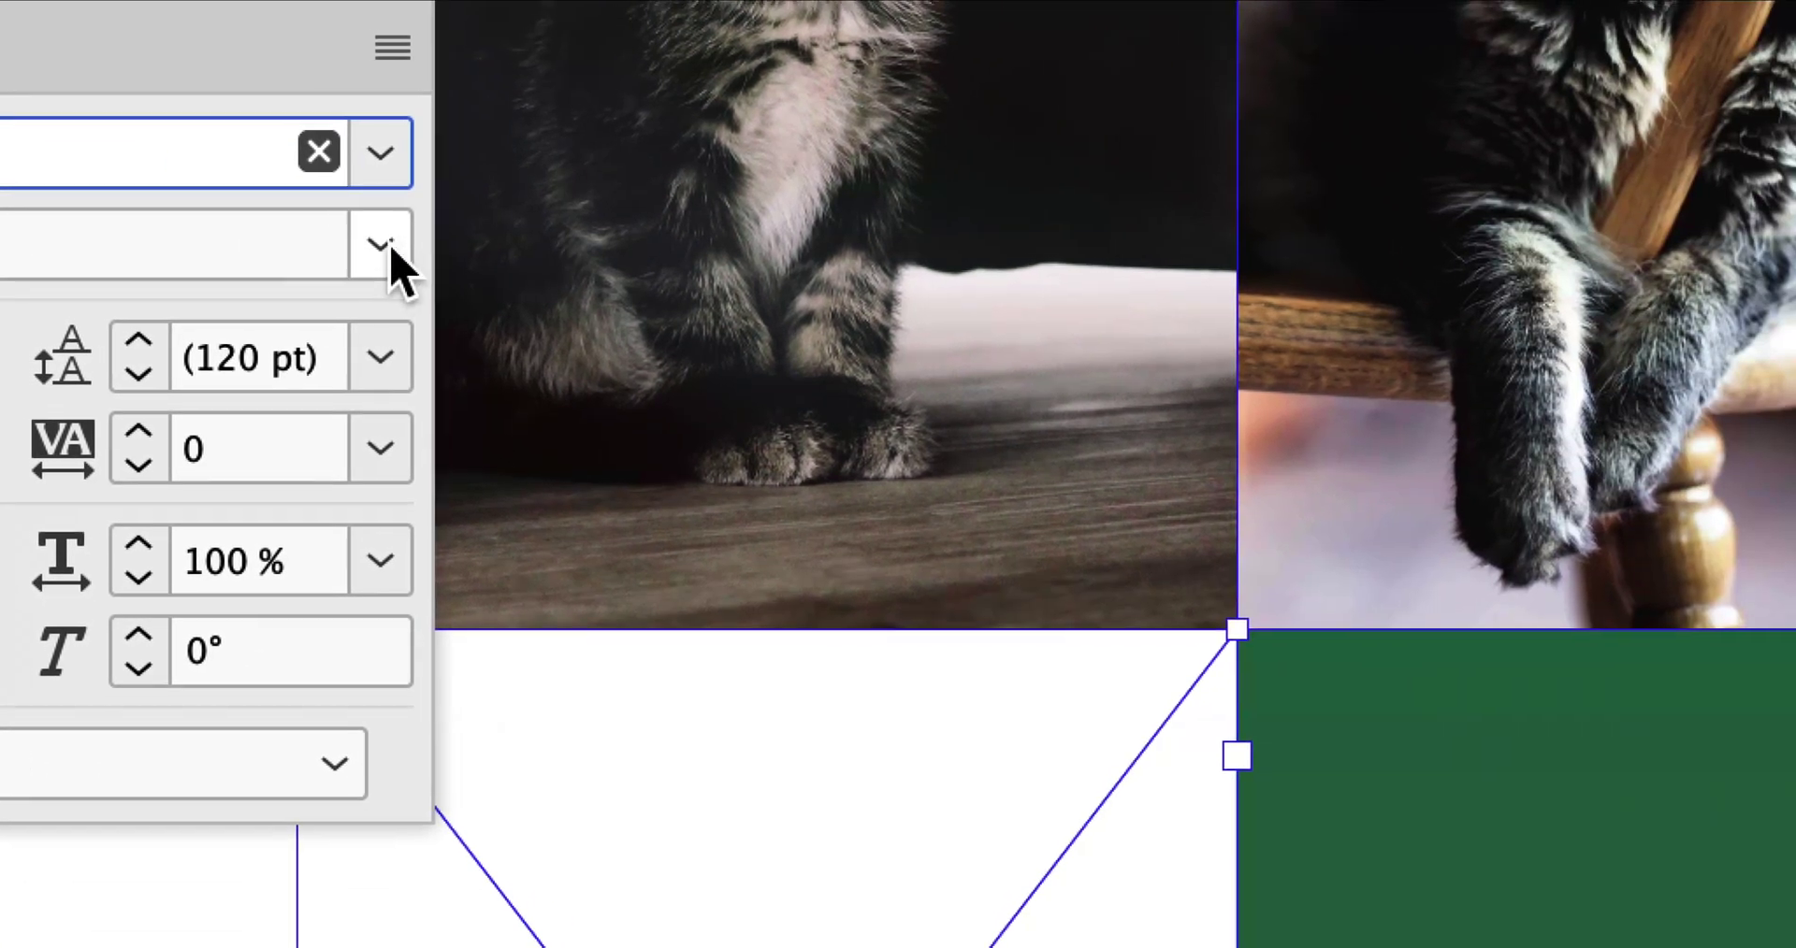
Step: Set the "Cats!" text in the green frame to Minion Pro Bold with Optique kerning
{"action": "left_click", "coordinate": [755, 308]}
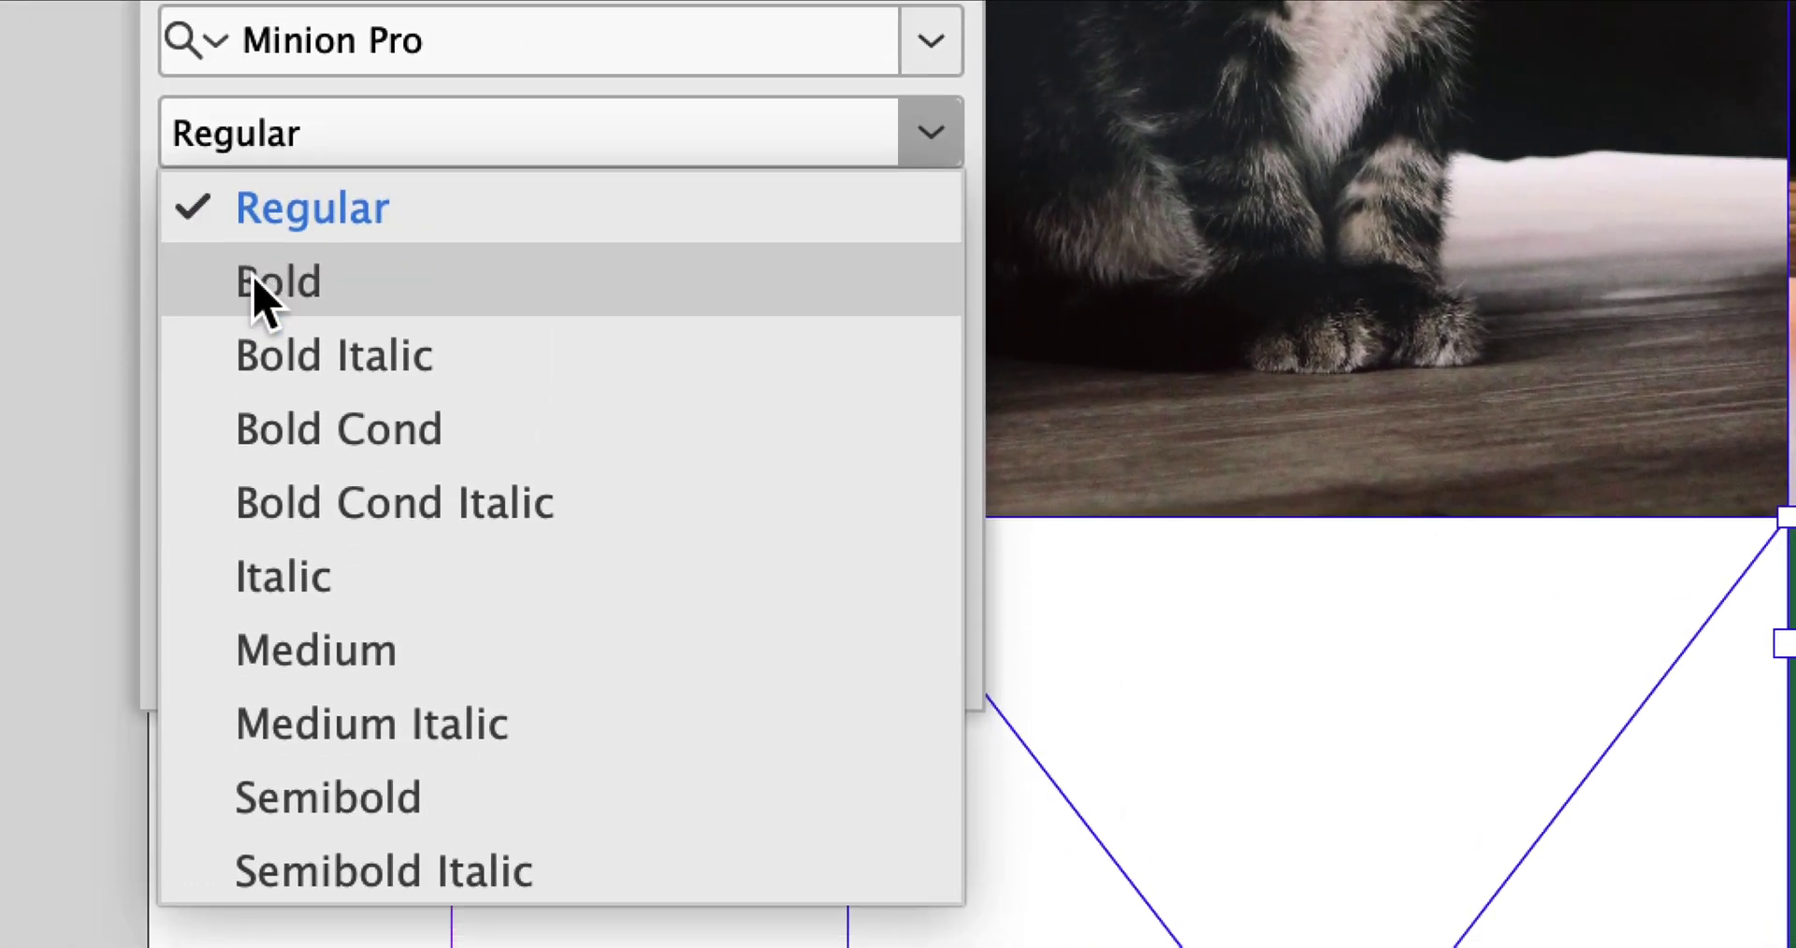
{"action": "left_click", "coordinate": [345, 390]}
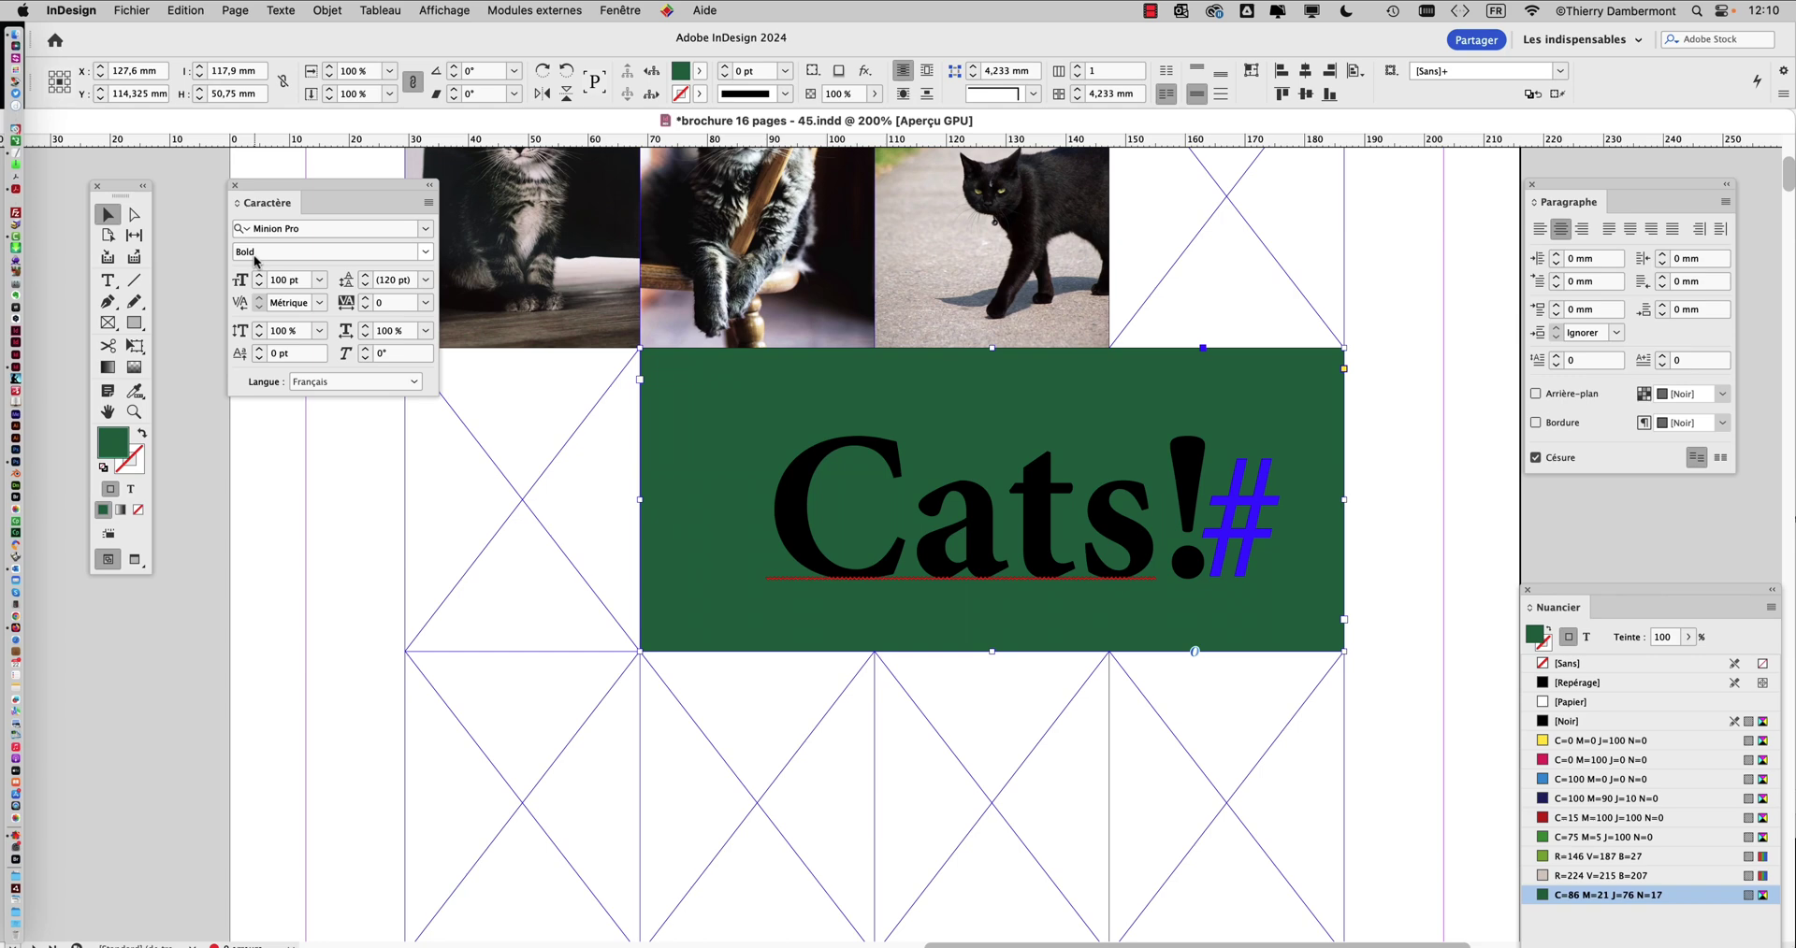
{"action": "left_click", "coordinate": [425, 252]}
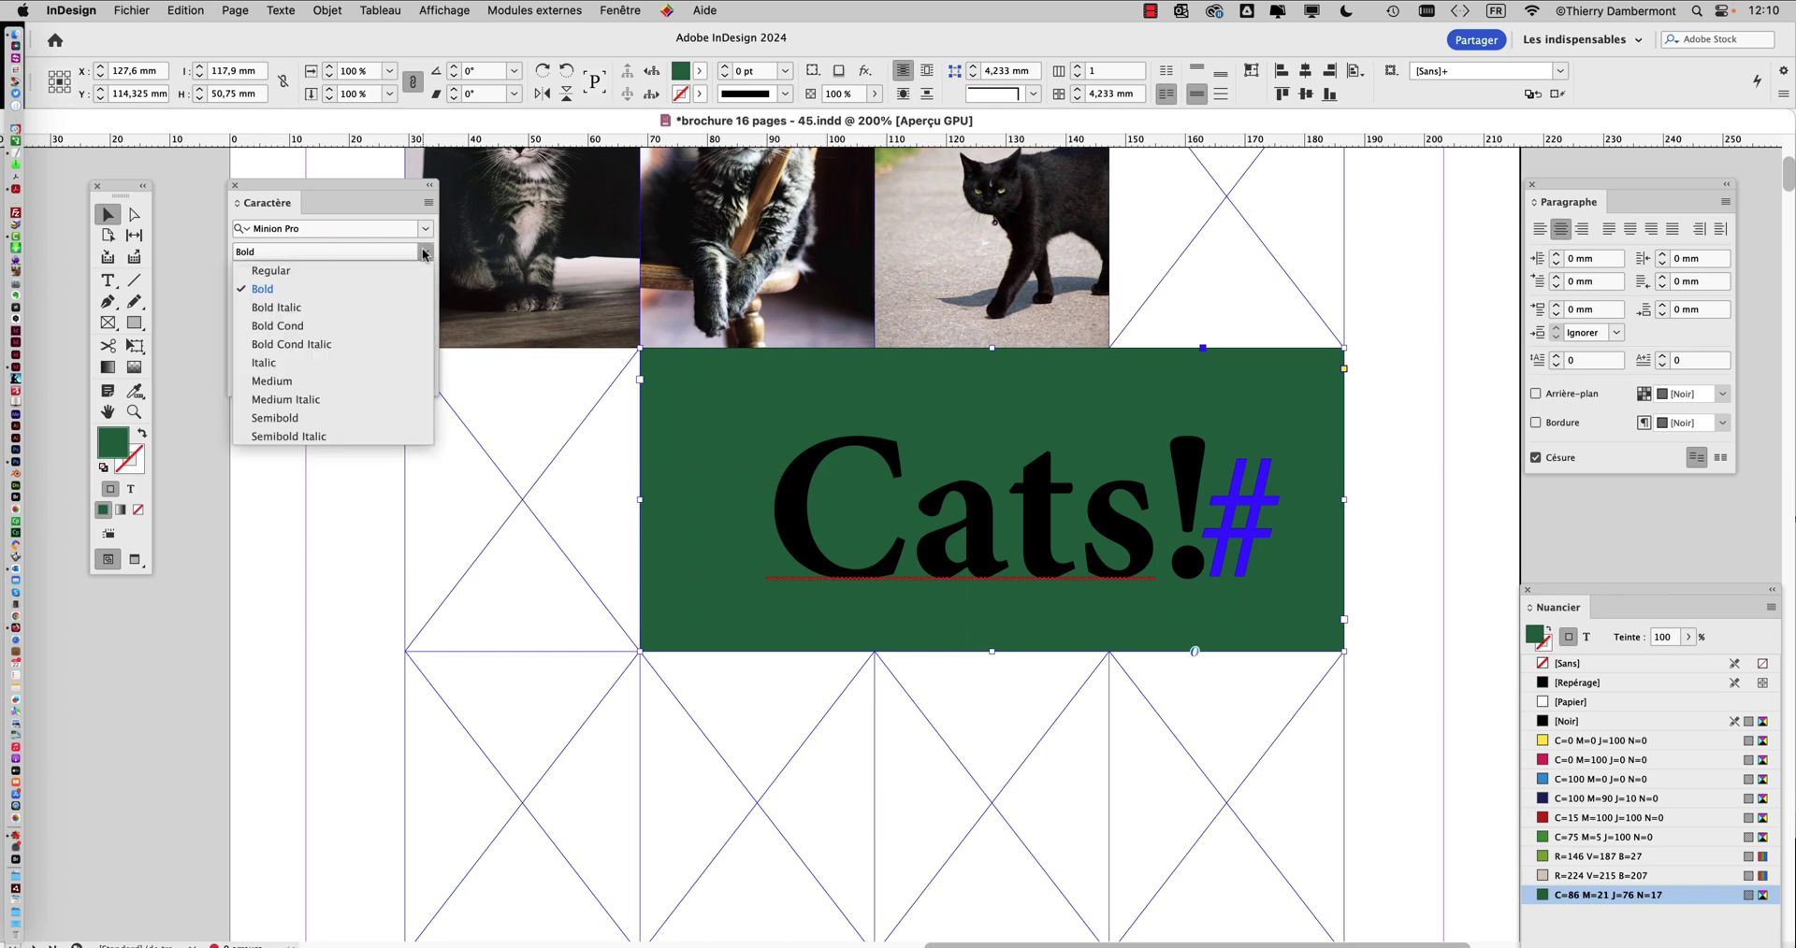
{"action": "left_click", "coordinate": [425, 252]}
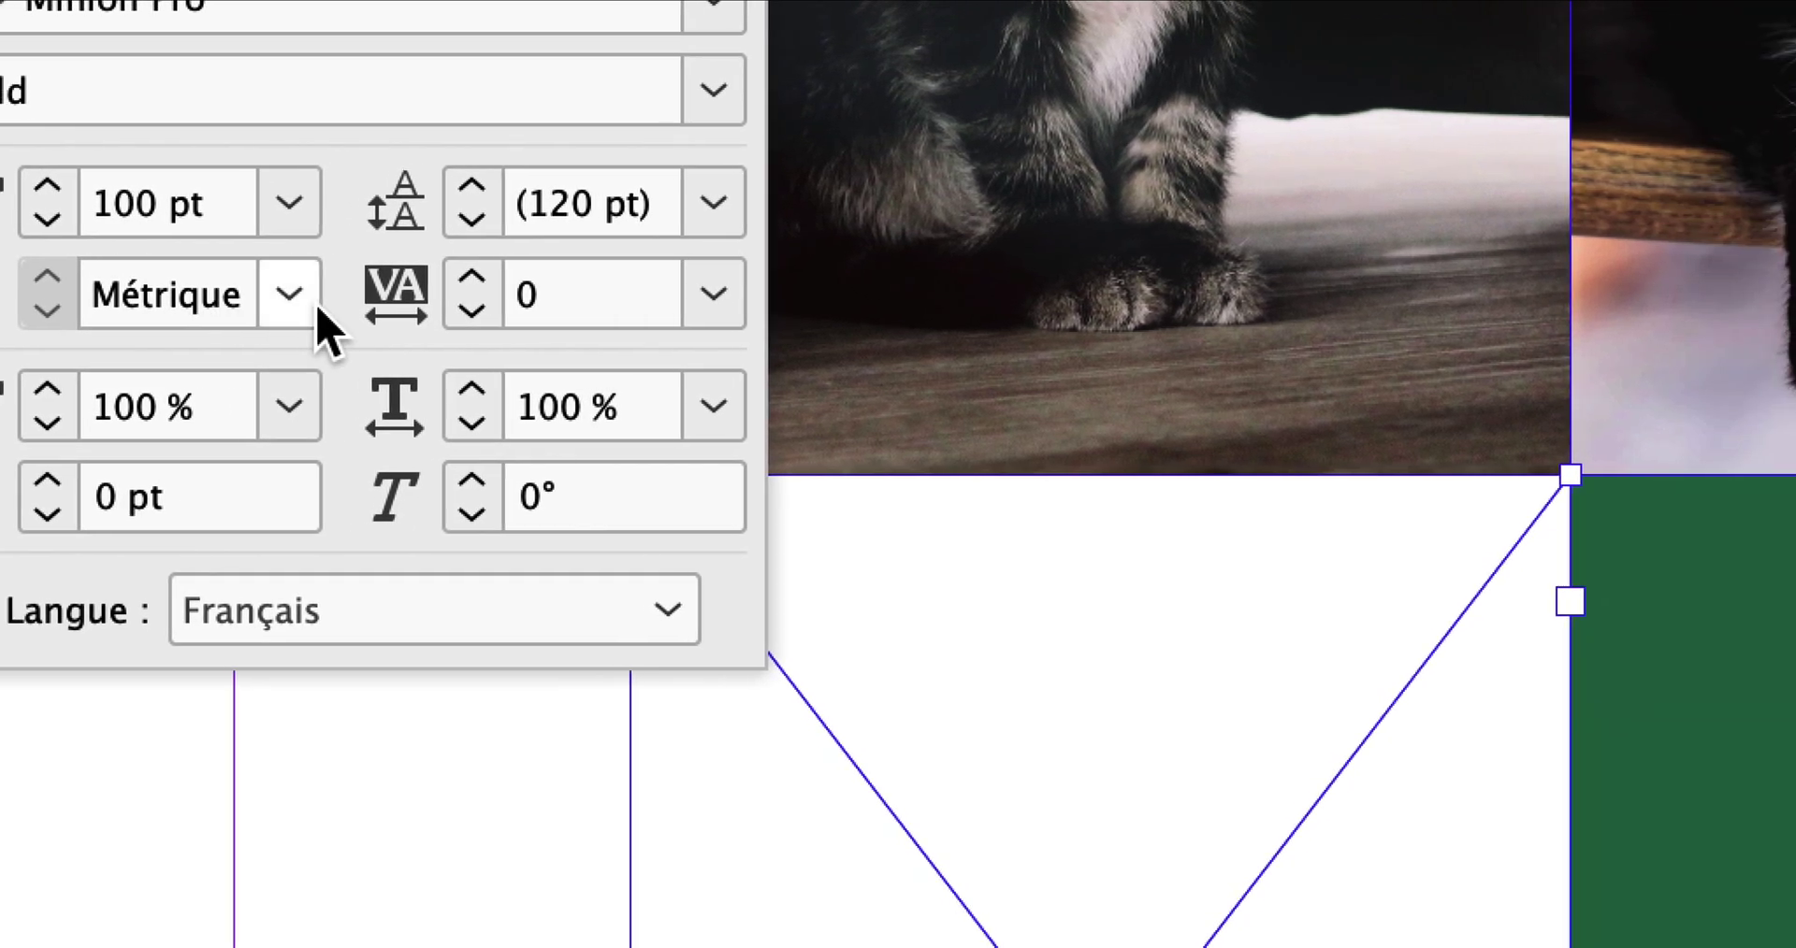
{"action": "left_click", "coordinate": [317, 306]}
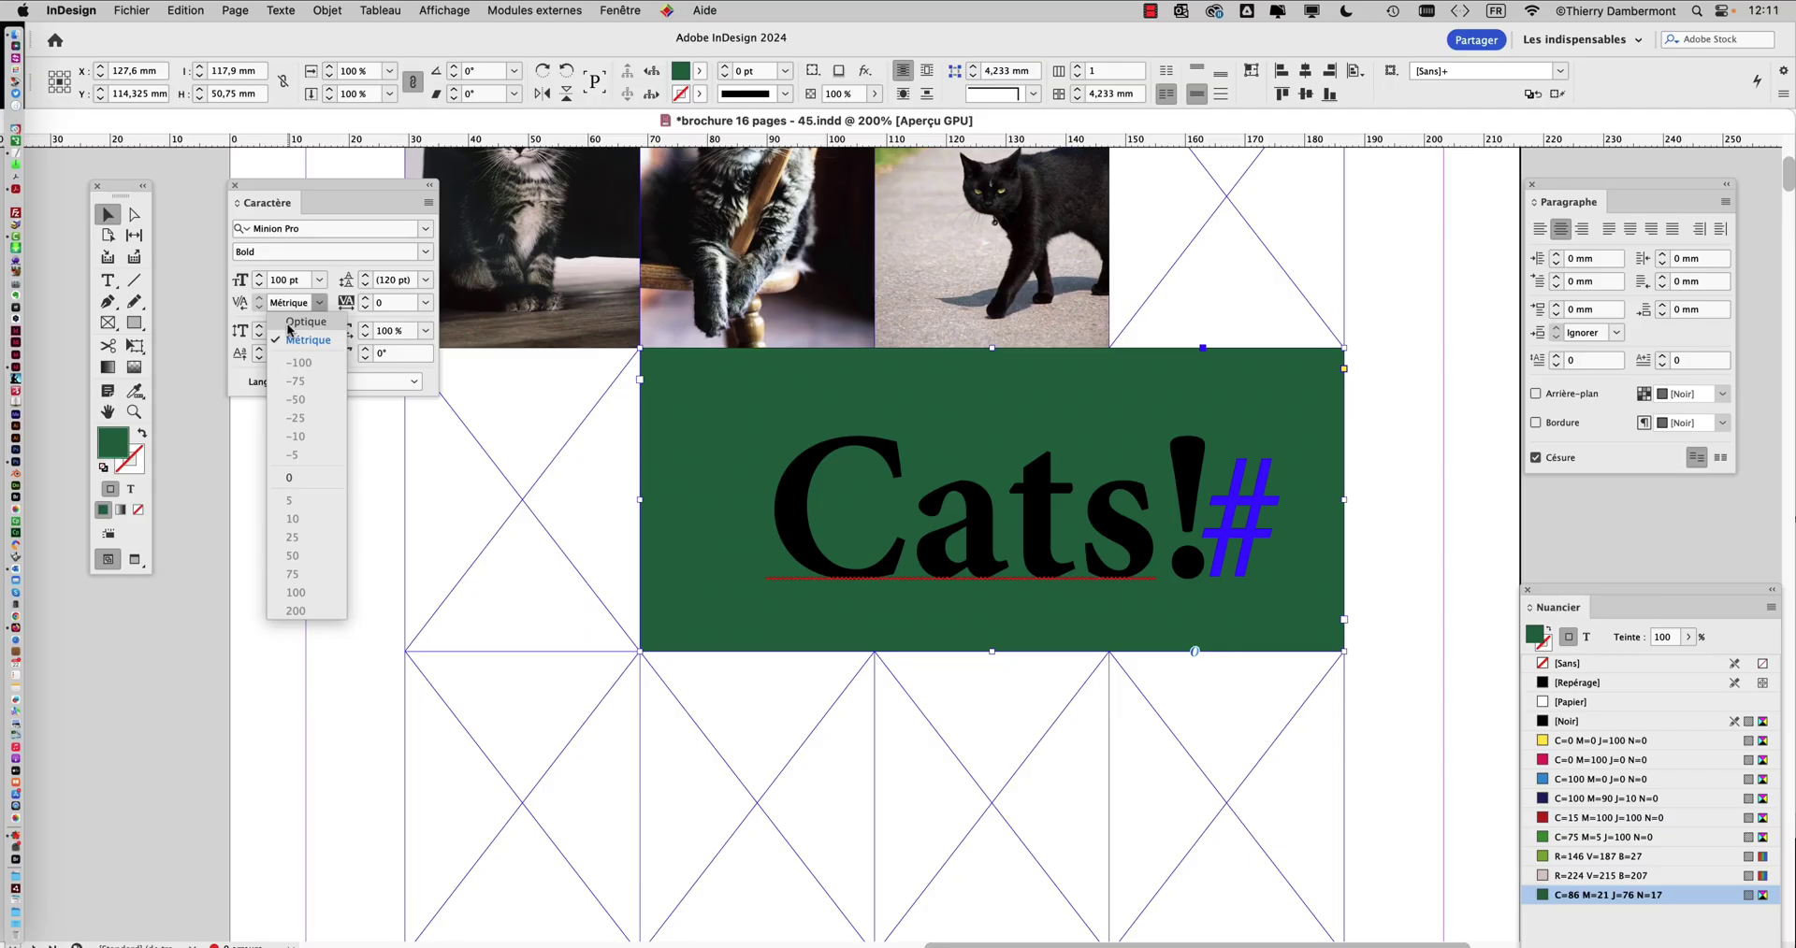
{"action": "left_click", "coordinate": [290, 324]}
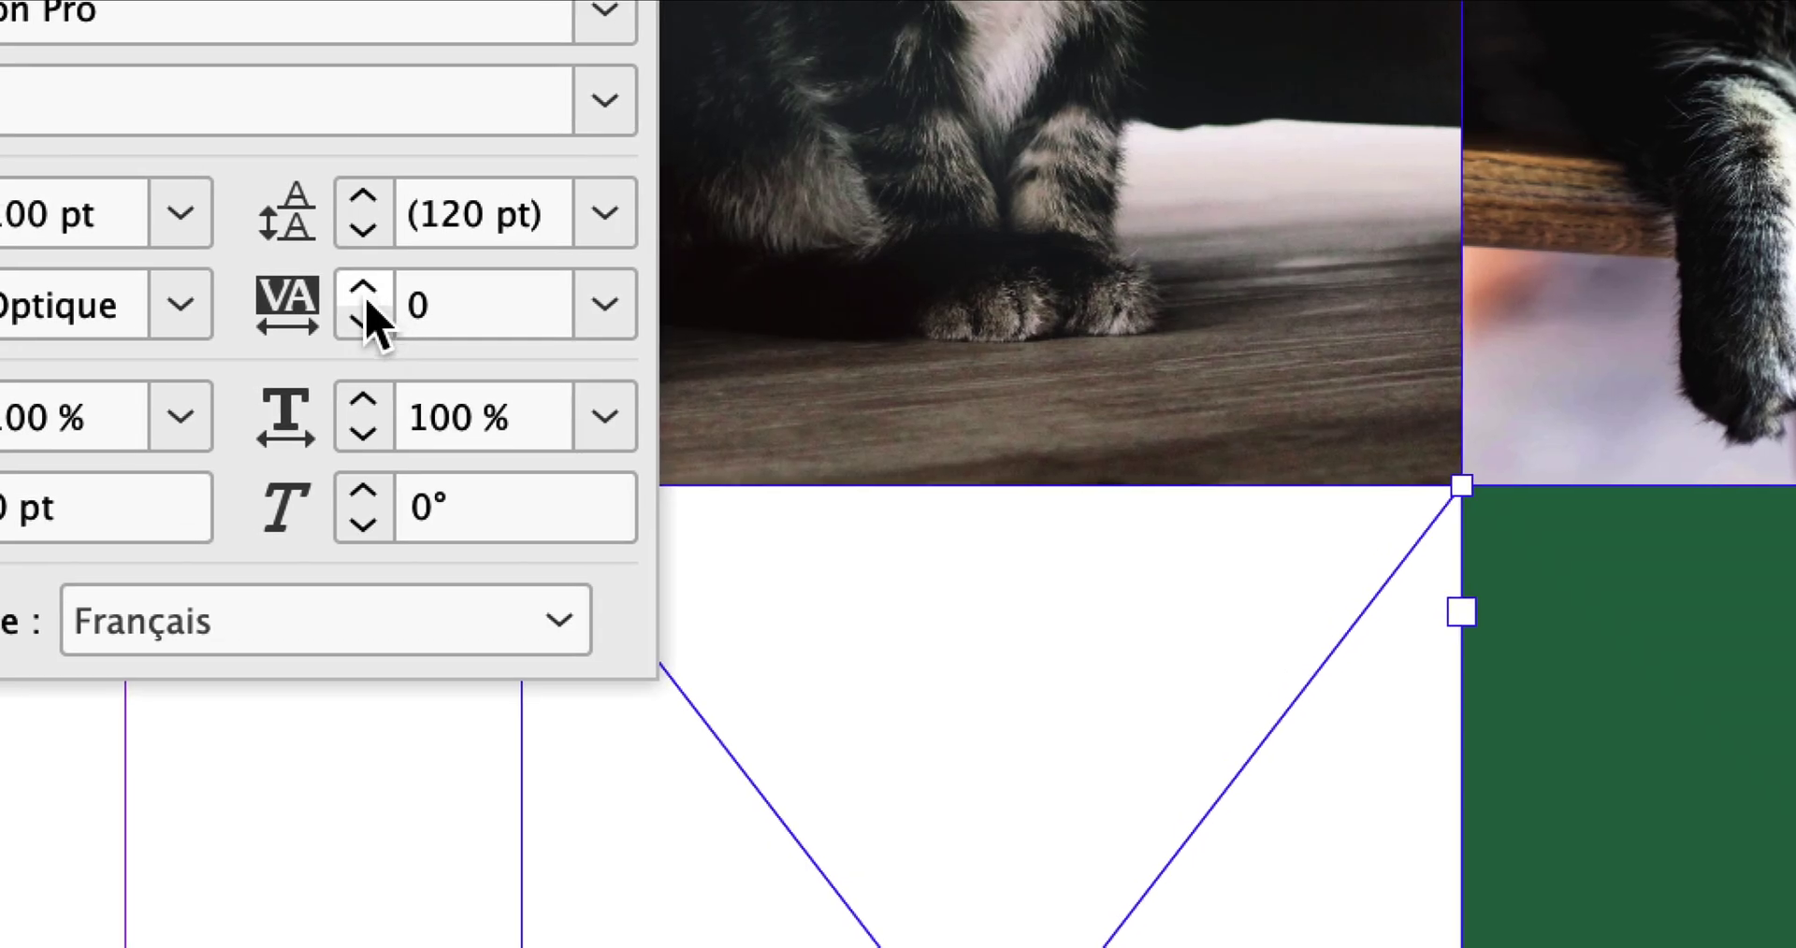
Step: Widen the letter spacing of the "Cats!" text by setting its tracking to 110
{"action": "left_click", "coordinate": [353, 280]}
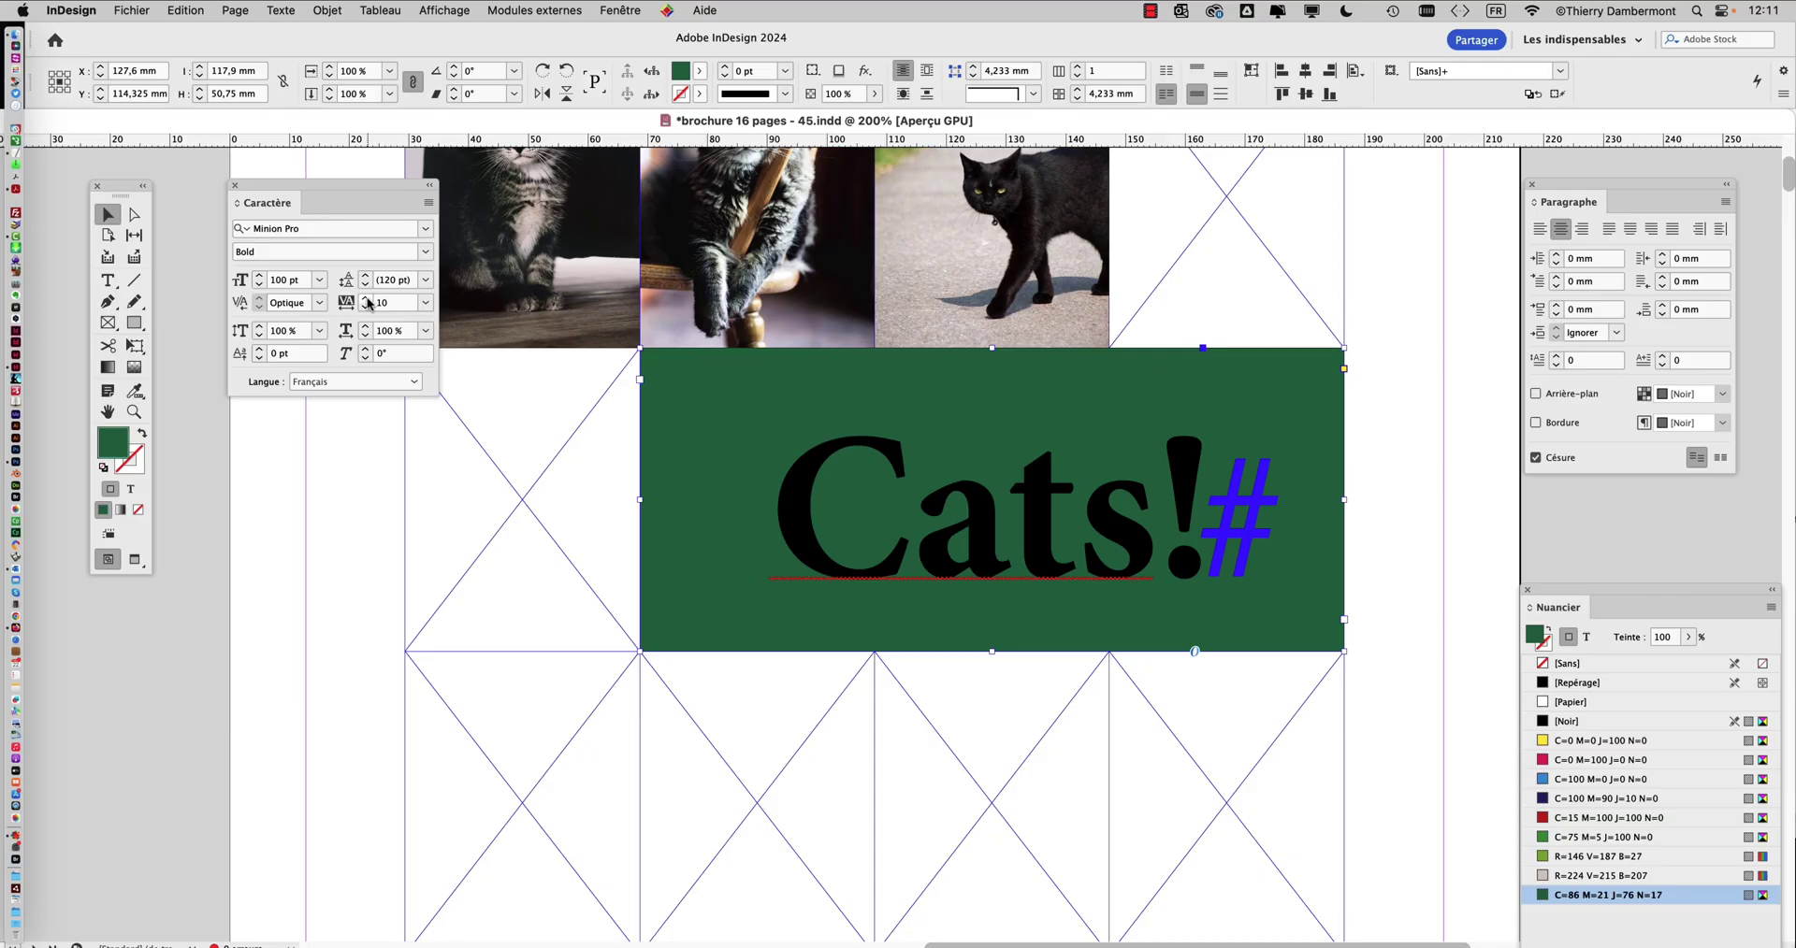
{"action": "left_click", "coordinate": [368, 299]}
{"action": "left_click", "coordinate": [367, 299]}
{"action": "left_click", "coordinate": [368, 299]}
{"action": "left_click", "coordinate": [368, 299]}
{"action": "left_click", "coordinate": [368, 300]}
{"action": "left_click", "coordinate": [367, 299]}
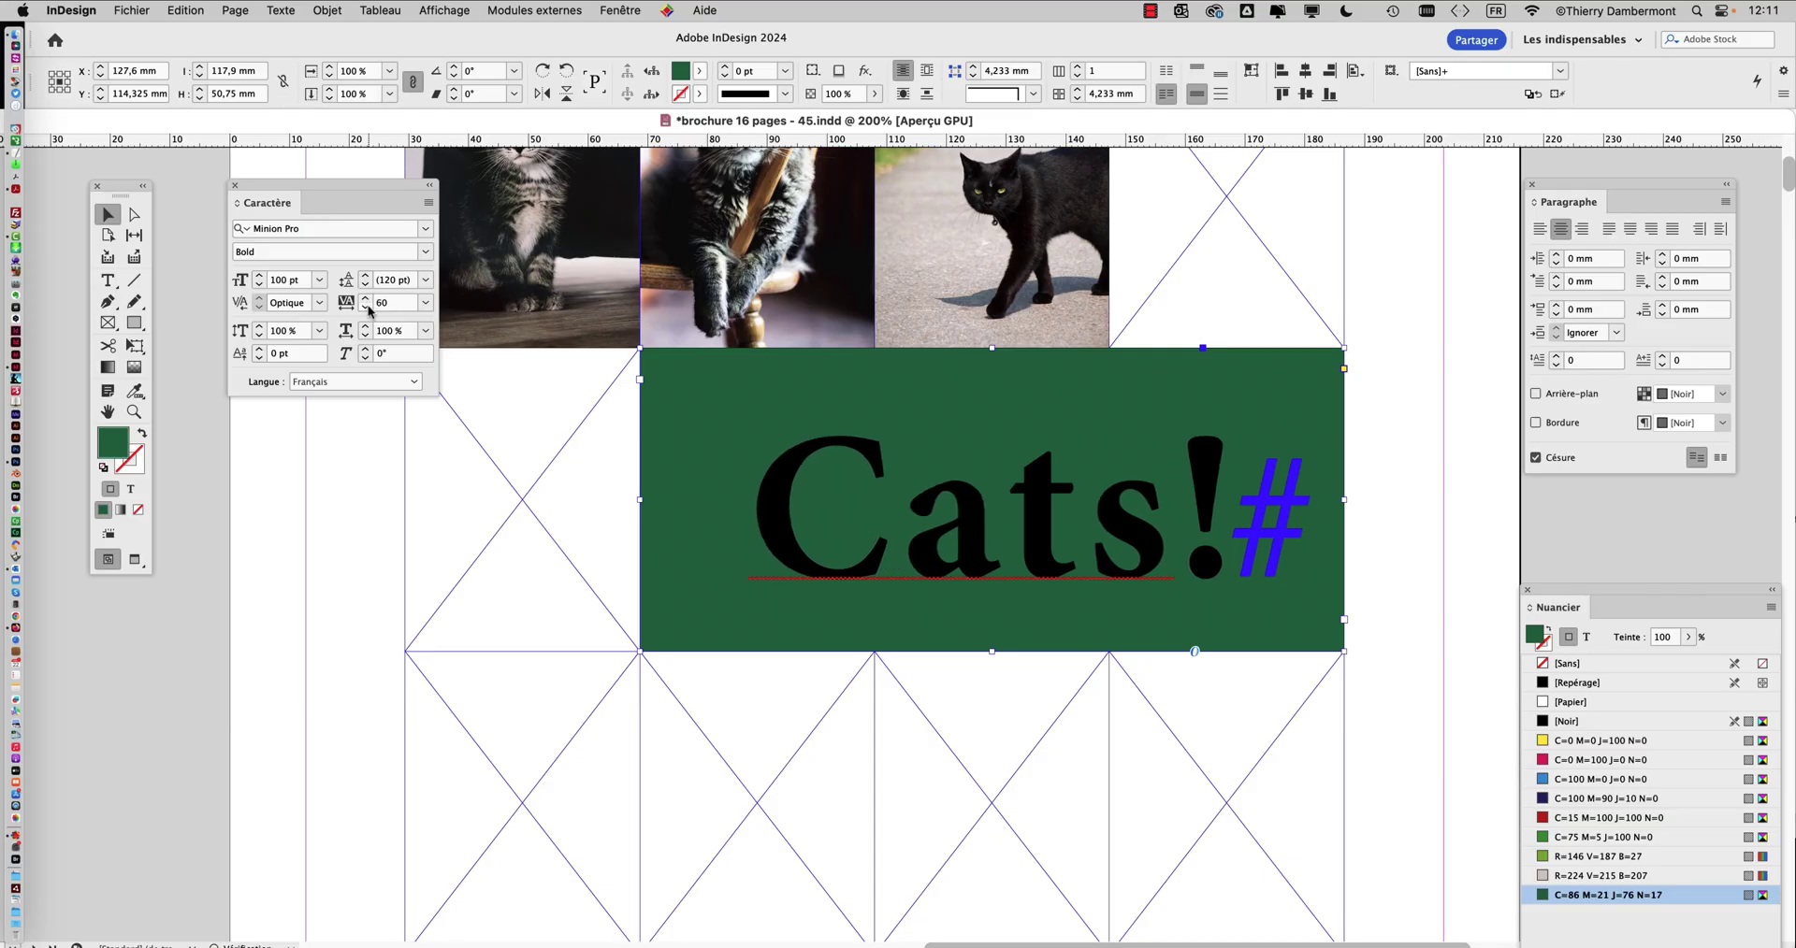
{"action": "left_click", "coordinate": [368, 300]}
{"action": "left_click", "coordinate": [367, 299]}
{"action": "left_click", "coordinate": [368, 300]}
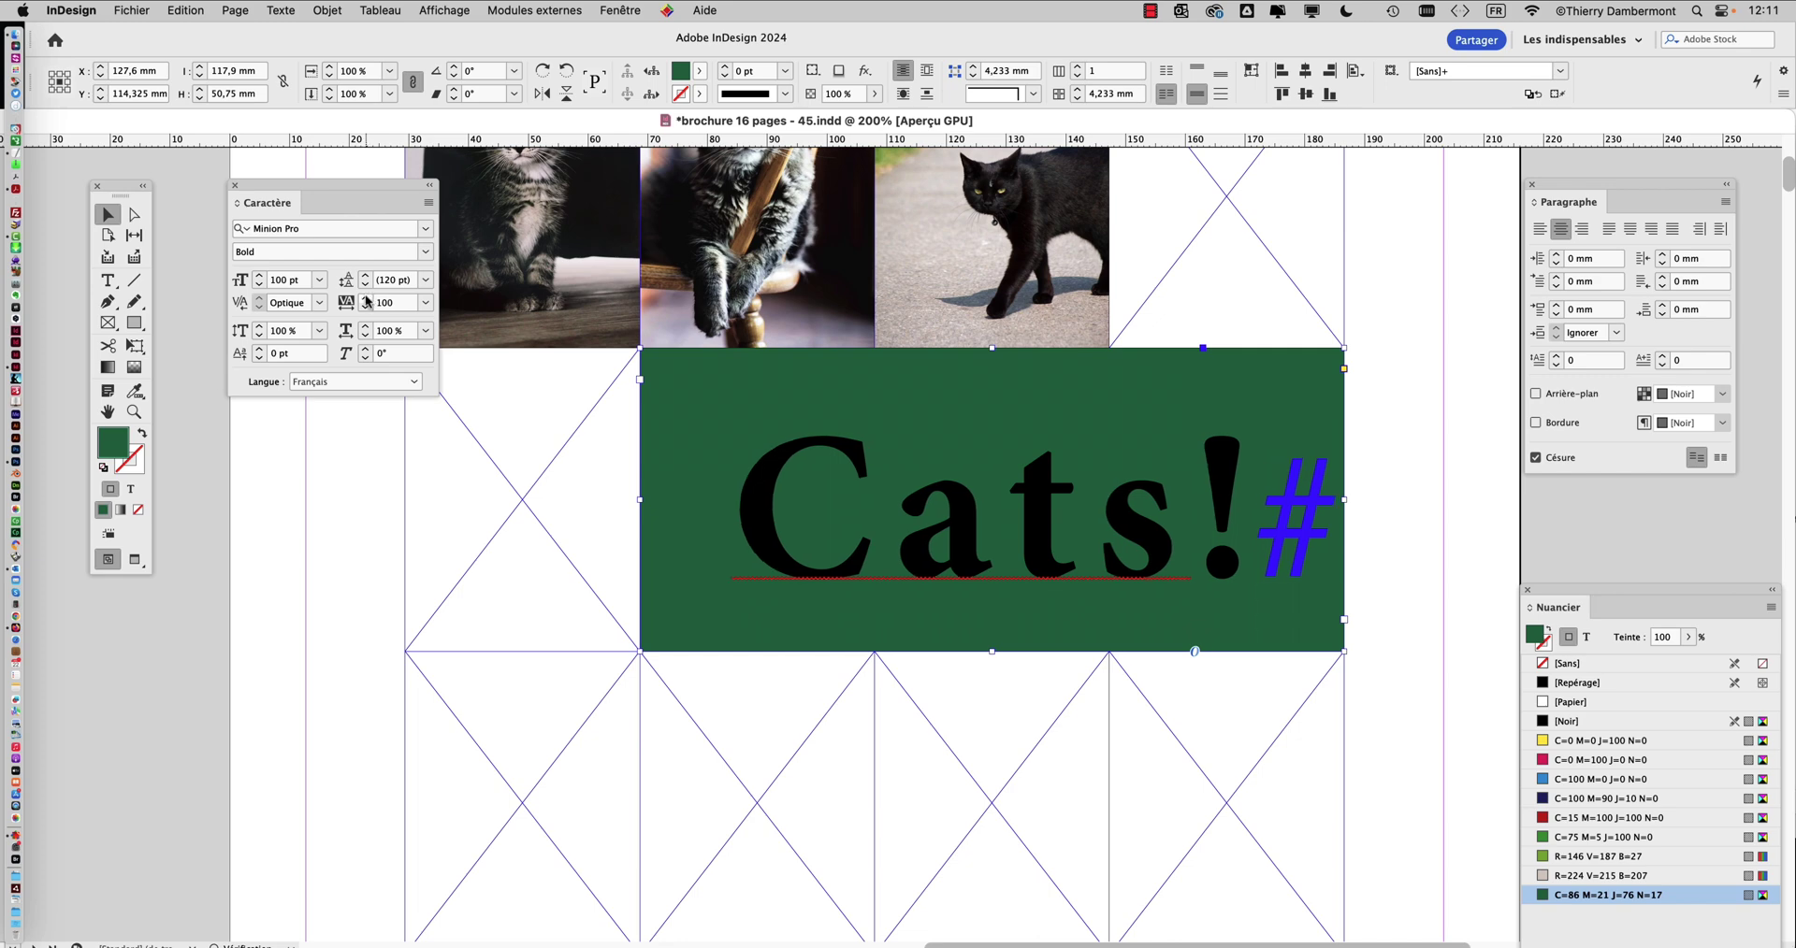
{"action": "left_click", "coordinate": [366, 306]}
{"action": "left_click", "coordinate": [366, 306]}
{"action": "left_click", "coordinate": [366, 306]}
{"action": "left_click", "coordinate": [366, 306]}
{"action": "left_click", "coordinate": [366, 299]}
{"action": "left_click", "coordinate": [366, 299]}
{"action": "left_click", "coordinate": [366, 299]}
{"action": "left_click", "coordinate": [366, 300]}
{"action": "left_click", "coordinate": [366, 300]}
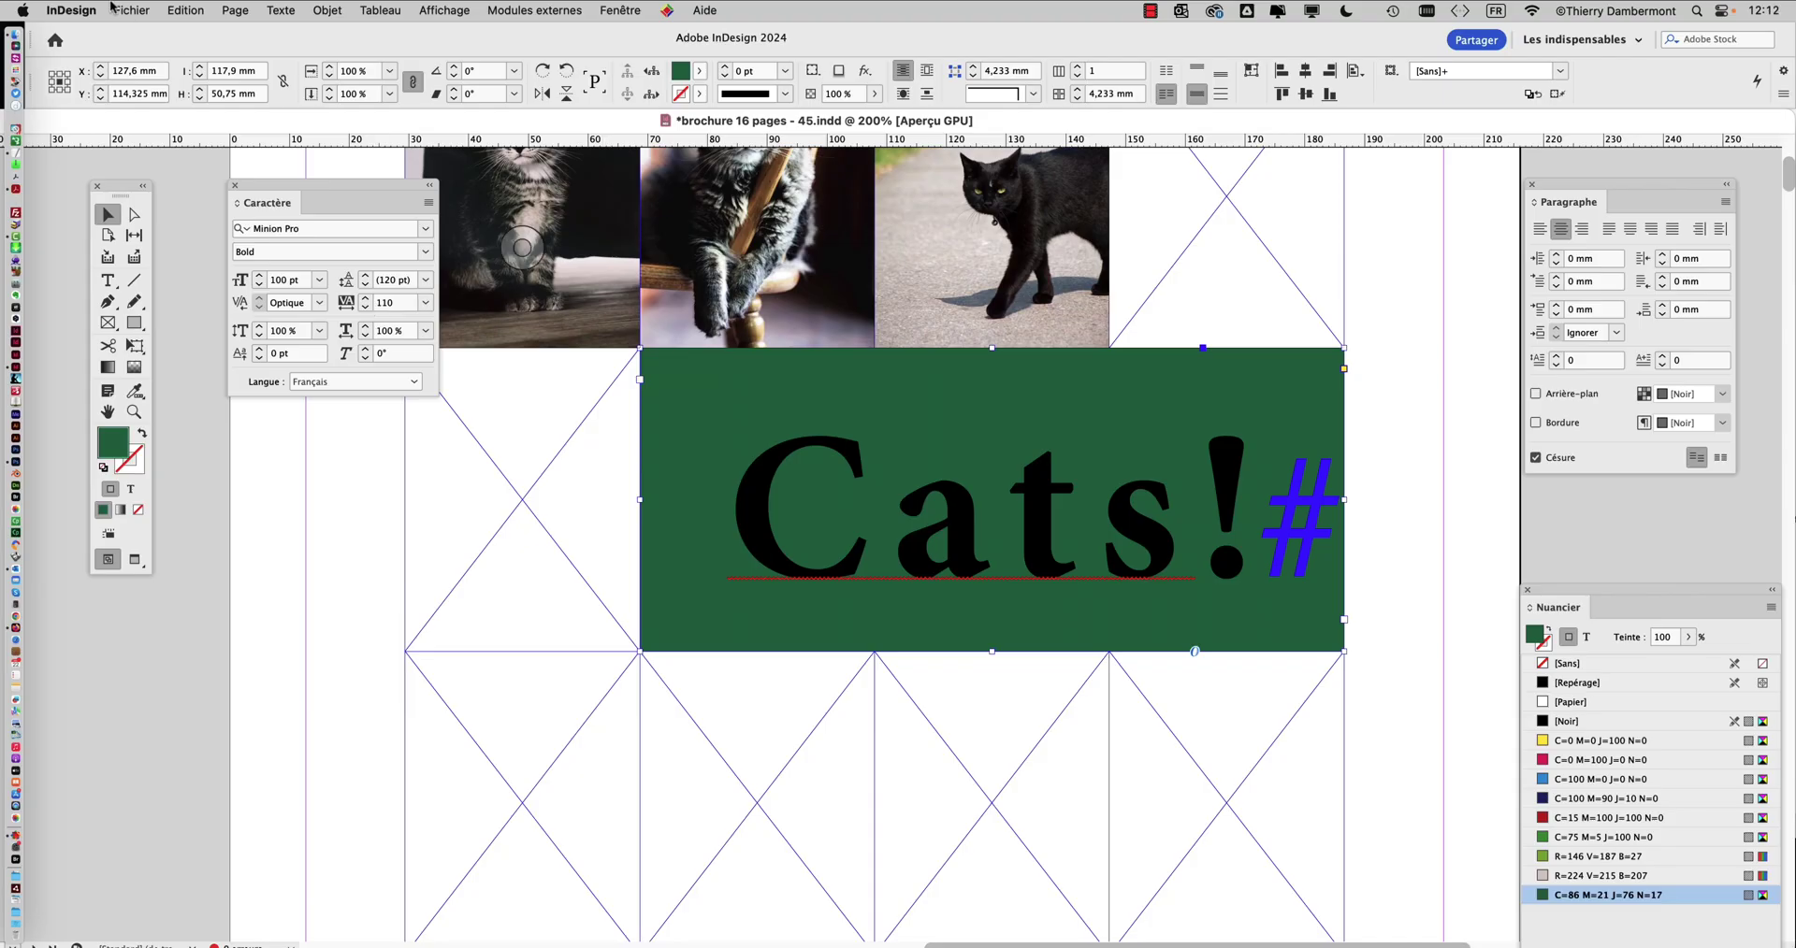
Step: Save the document under the new name "brochure 16 pages - 46.indd" in the same folder
{"action": "left_click", "coordinate": [132, 11]}
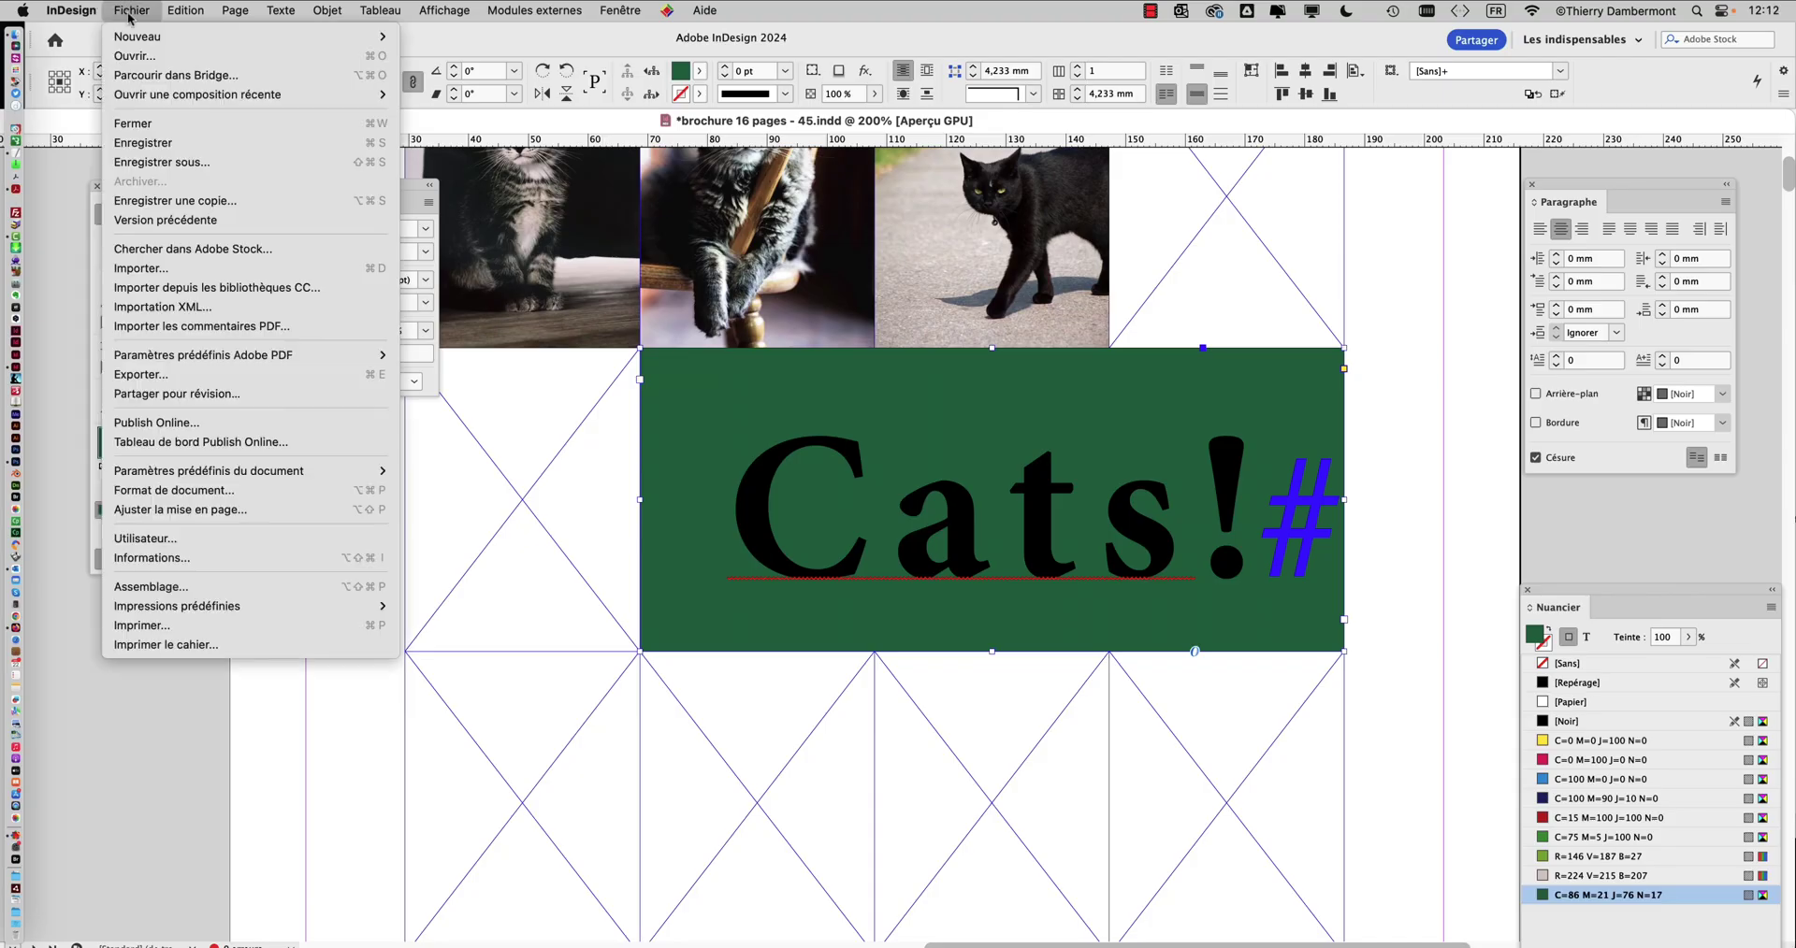
{"action": "left_click", "coordinate": [164, 162]}
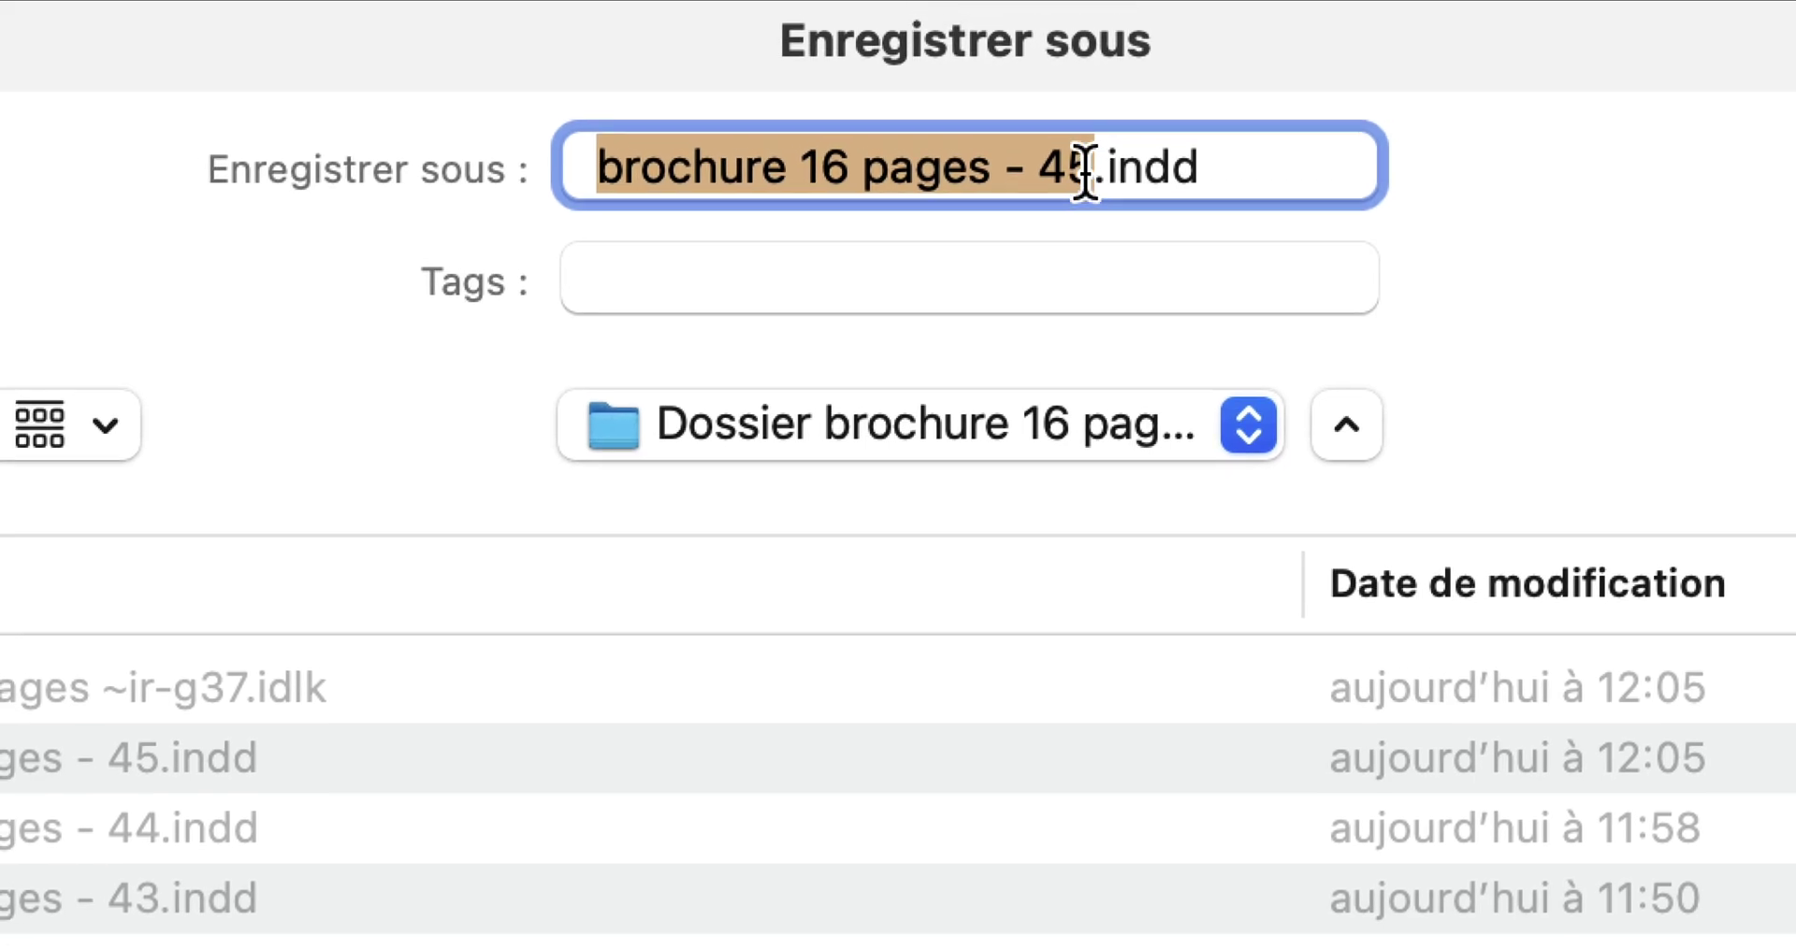
{"action": "left_click", "coordinate": [1087, 165]}
{"action": "key", "text": "BackSpace"}
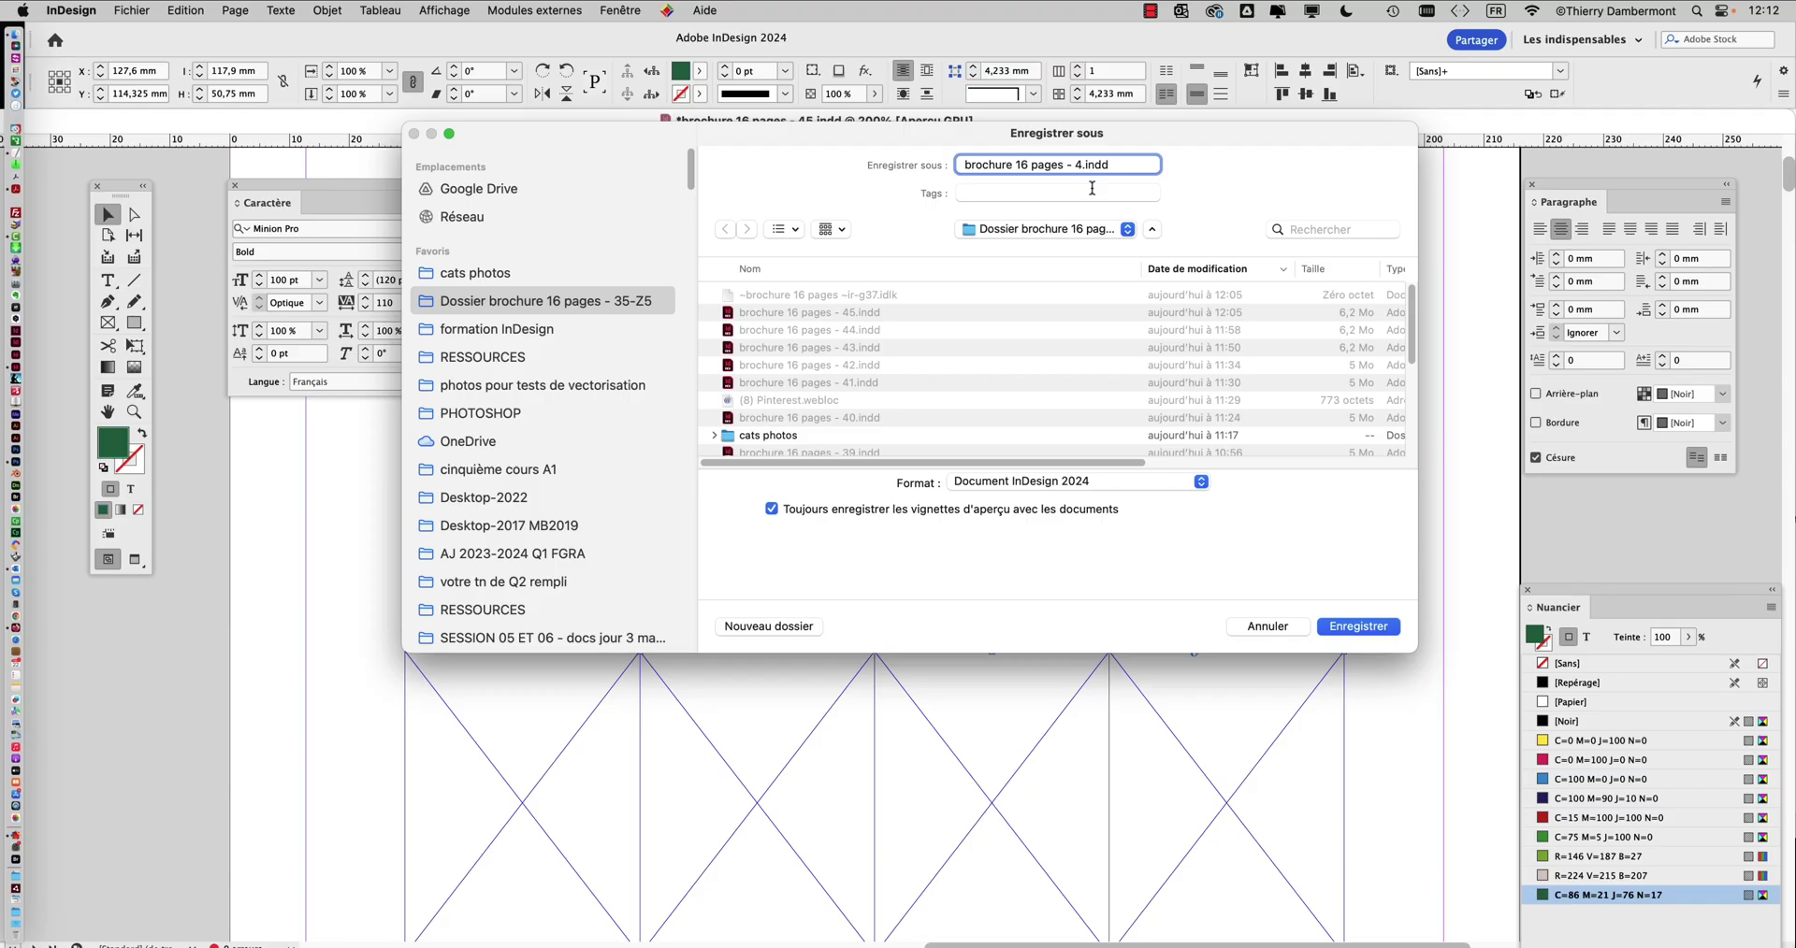
{"action": "type", "text": "6"}
{"action": "left_click", "coordinate": [1394, 636]}
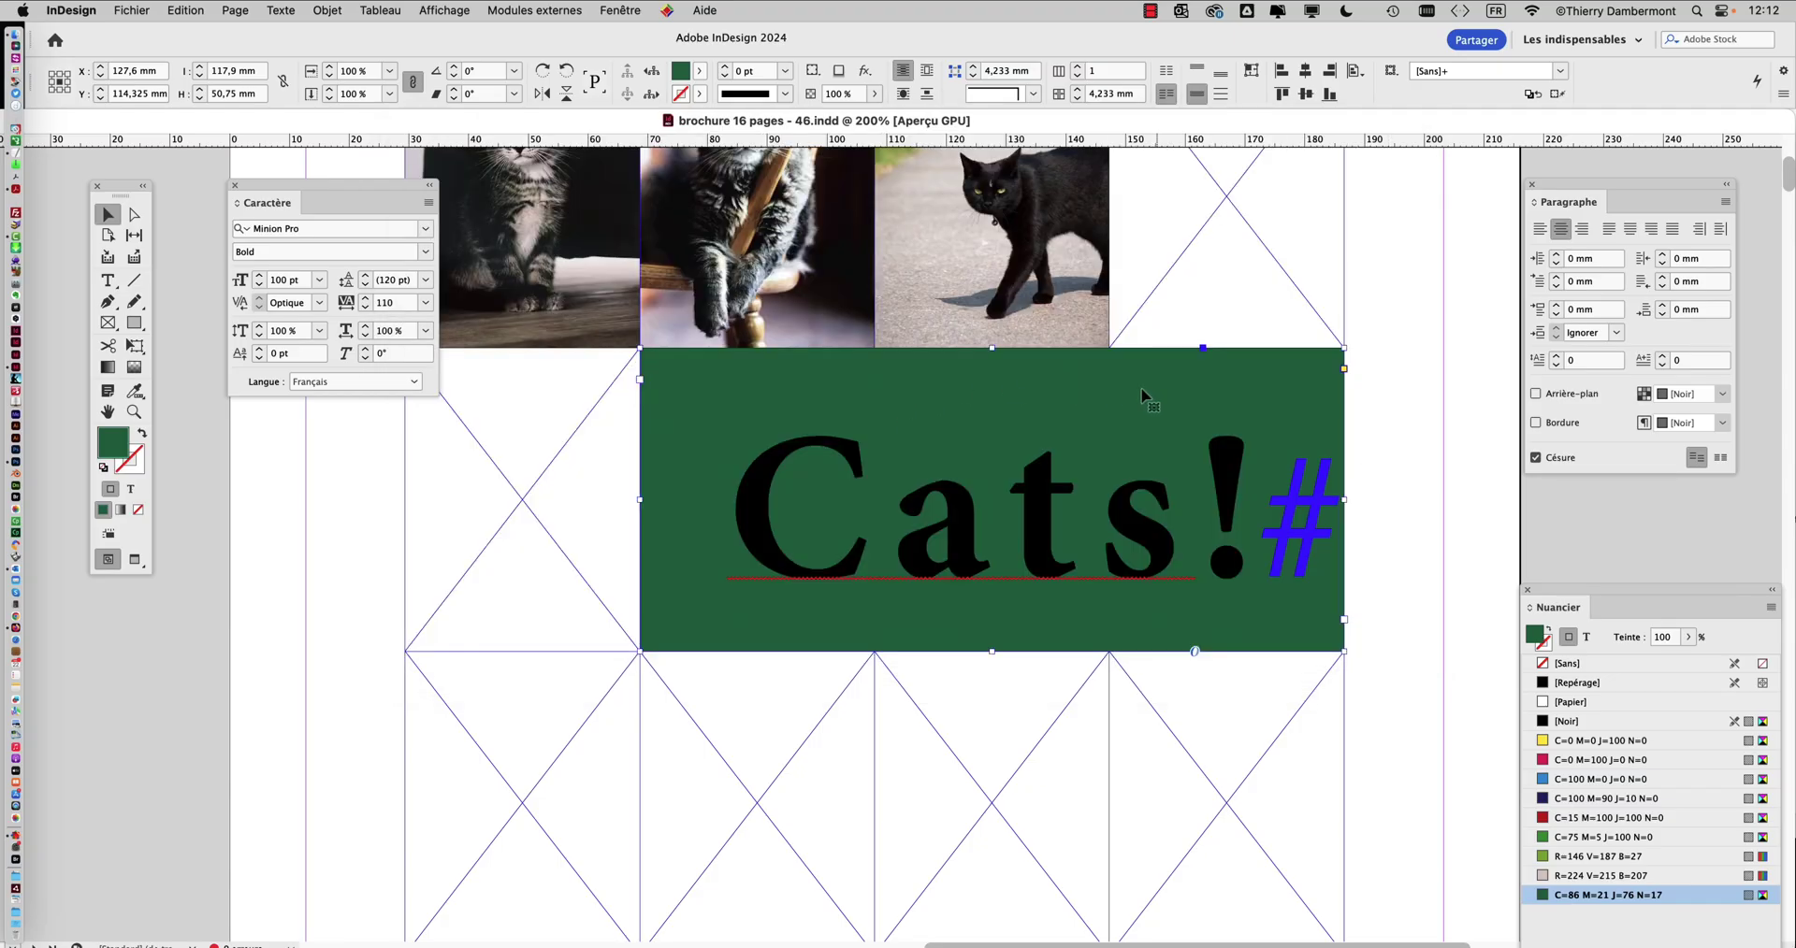
Step: Delete the two empty frames directly below the first kitten photo in the grid's first column
{"action": "scroll", "coordinate": [859, 458], "scroll_direction": "down", "scroll_amount": 1}
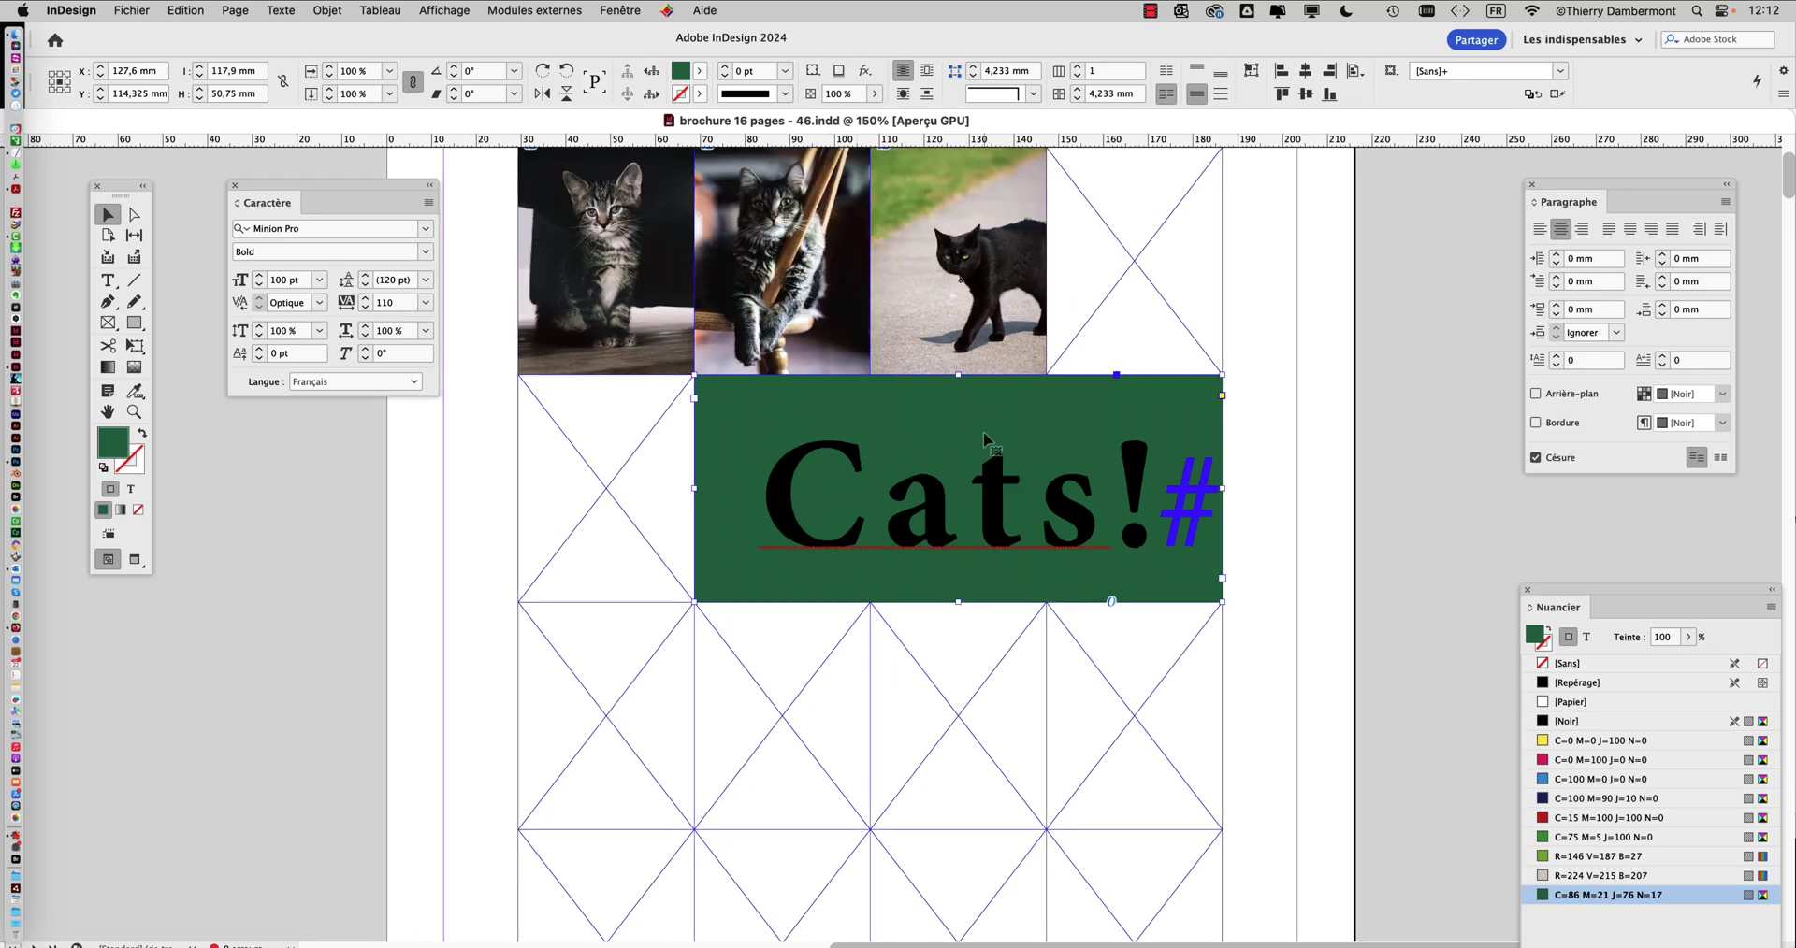
{"action": "left_click", "coordinate": [1400, 448]}
{"action": "left_click", "coordinate": [912, 440]}
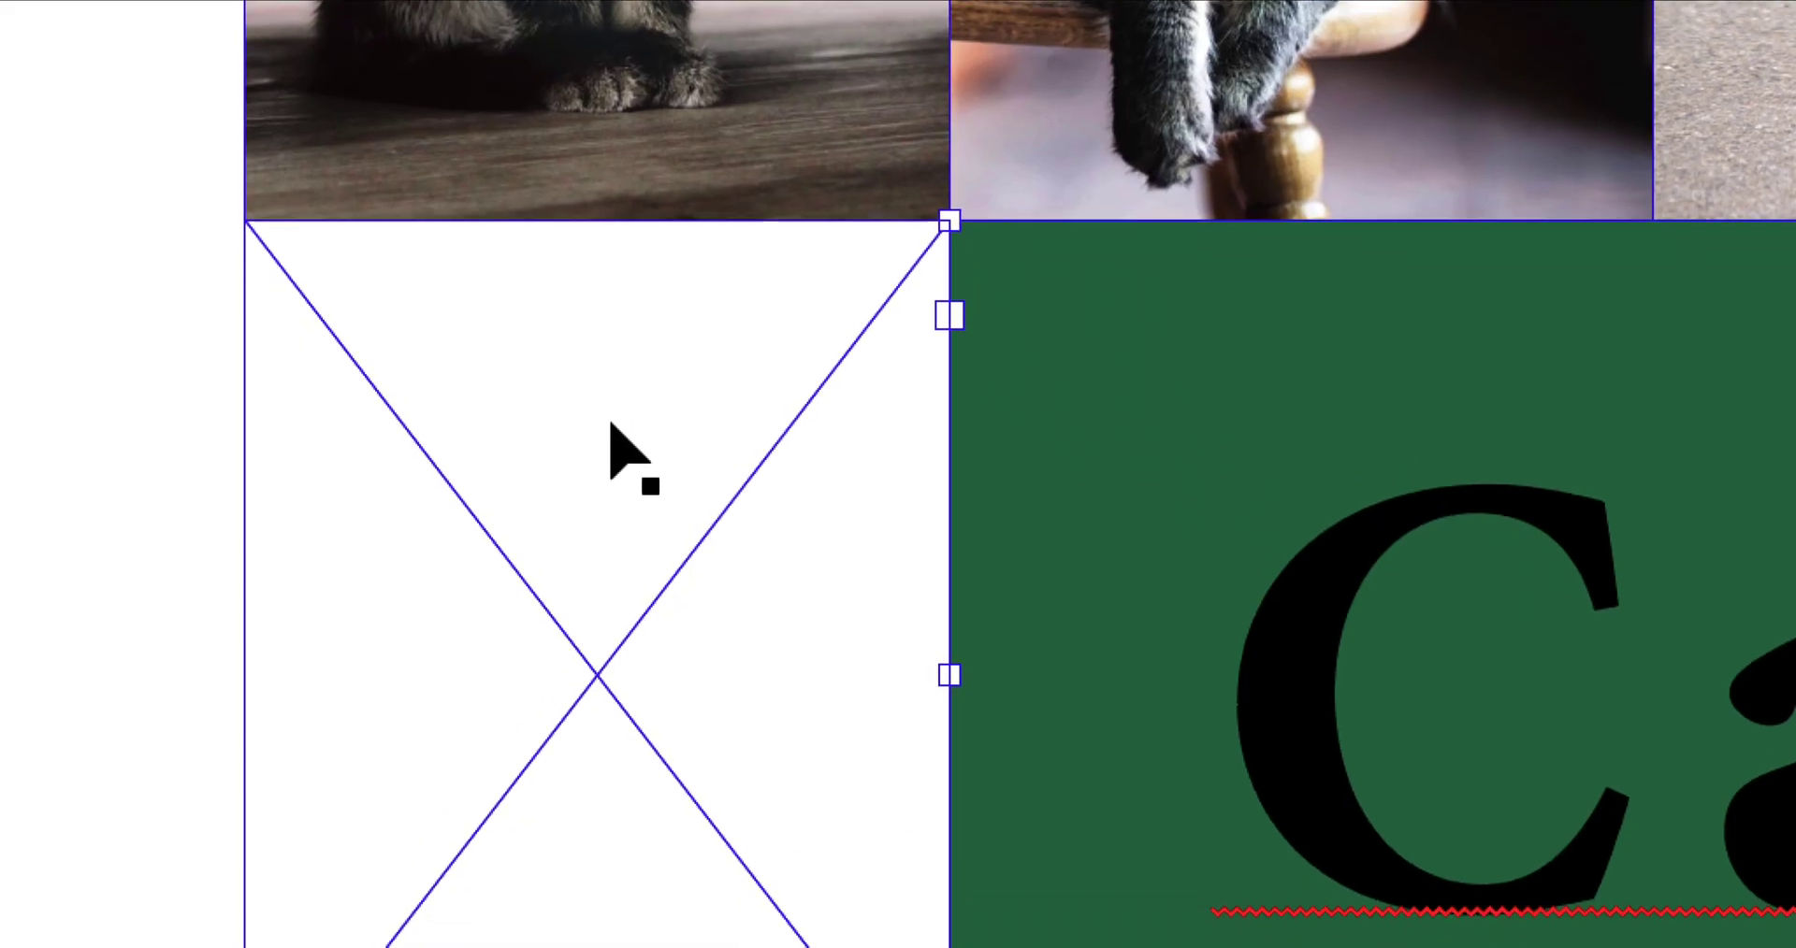
{"action": "left_click", "coordinate": [587, 461]}
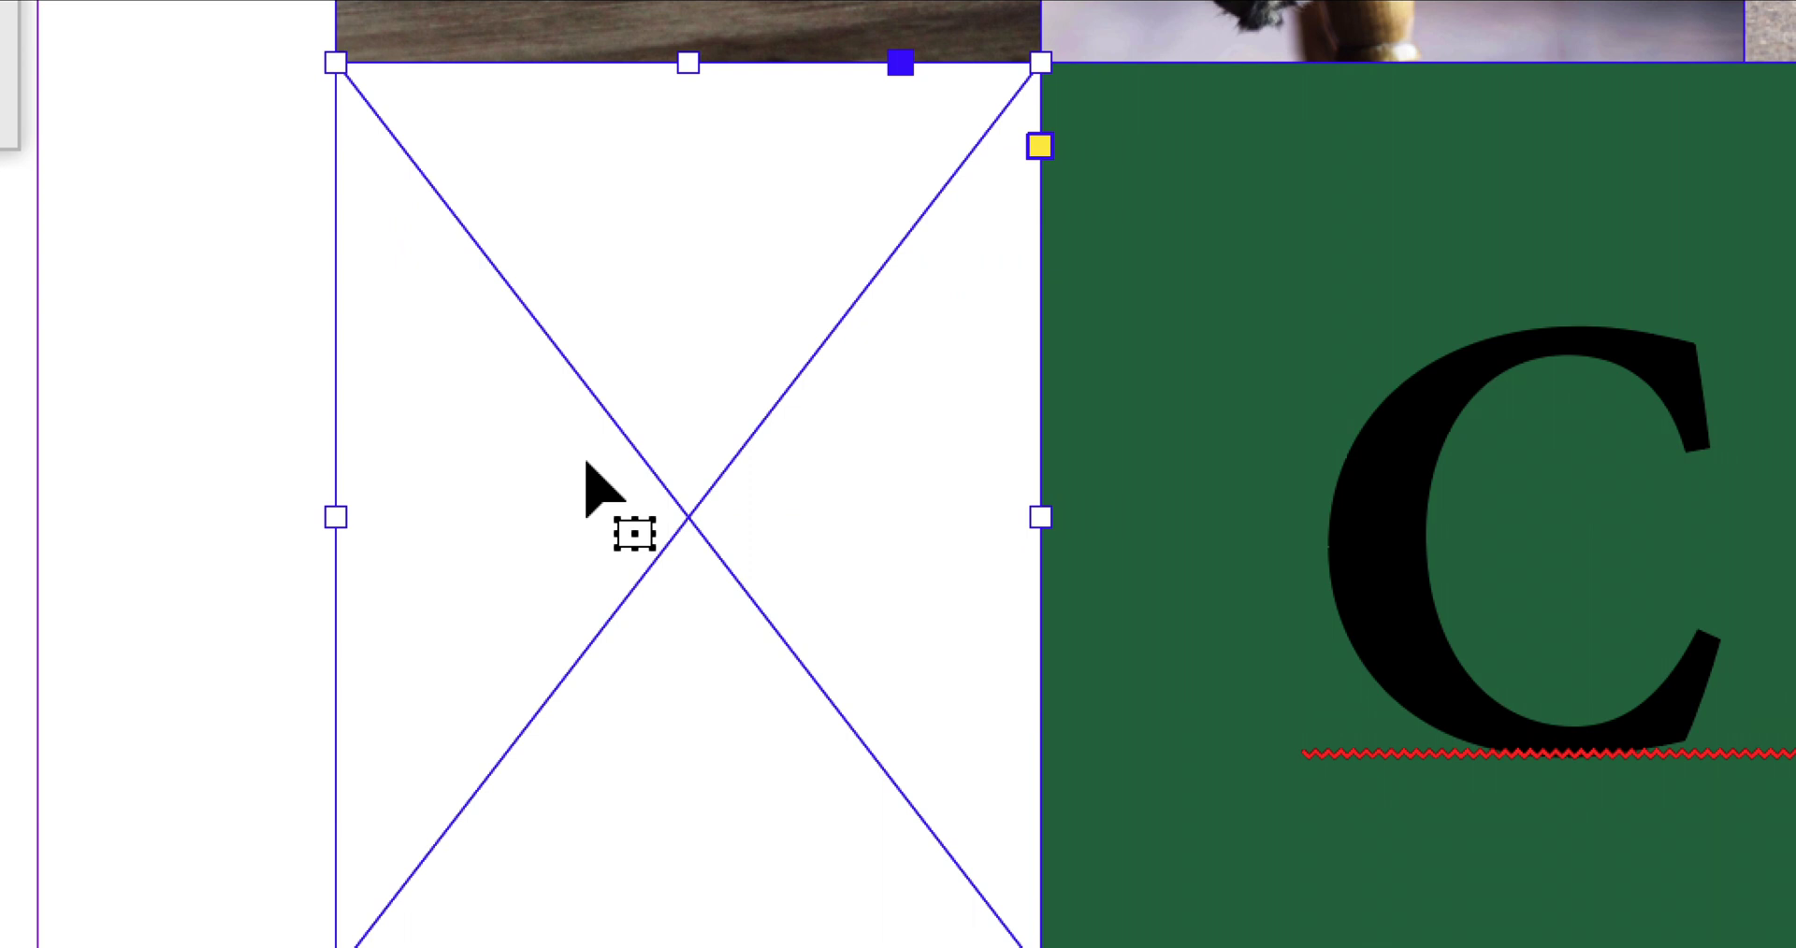
{"action": "key", "text": "Delete"}
{"action": "left_click", "coordinate": [600, 585]}
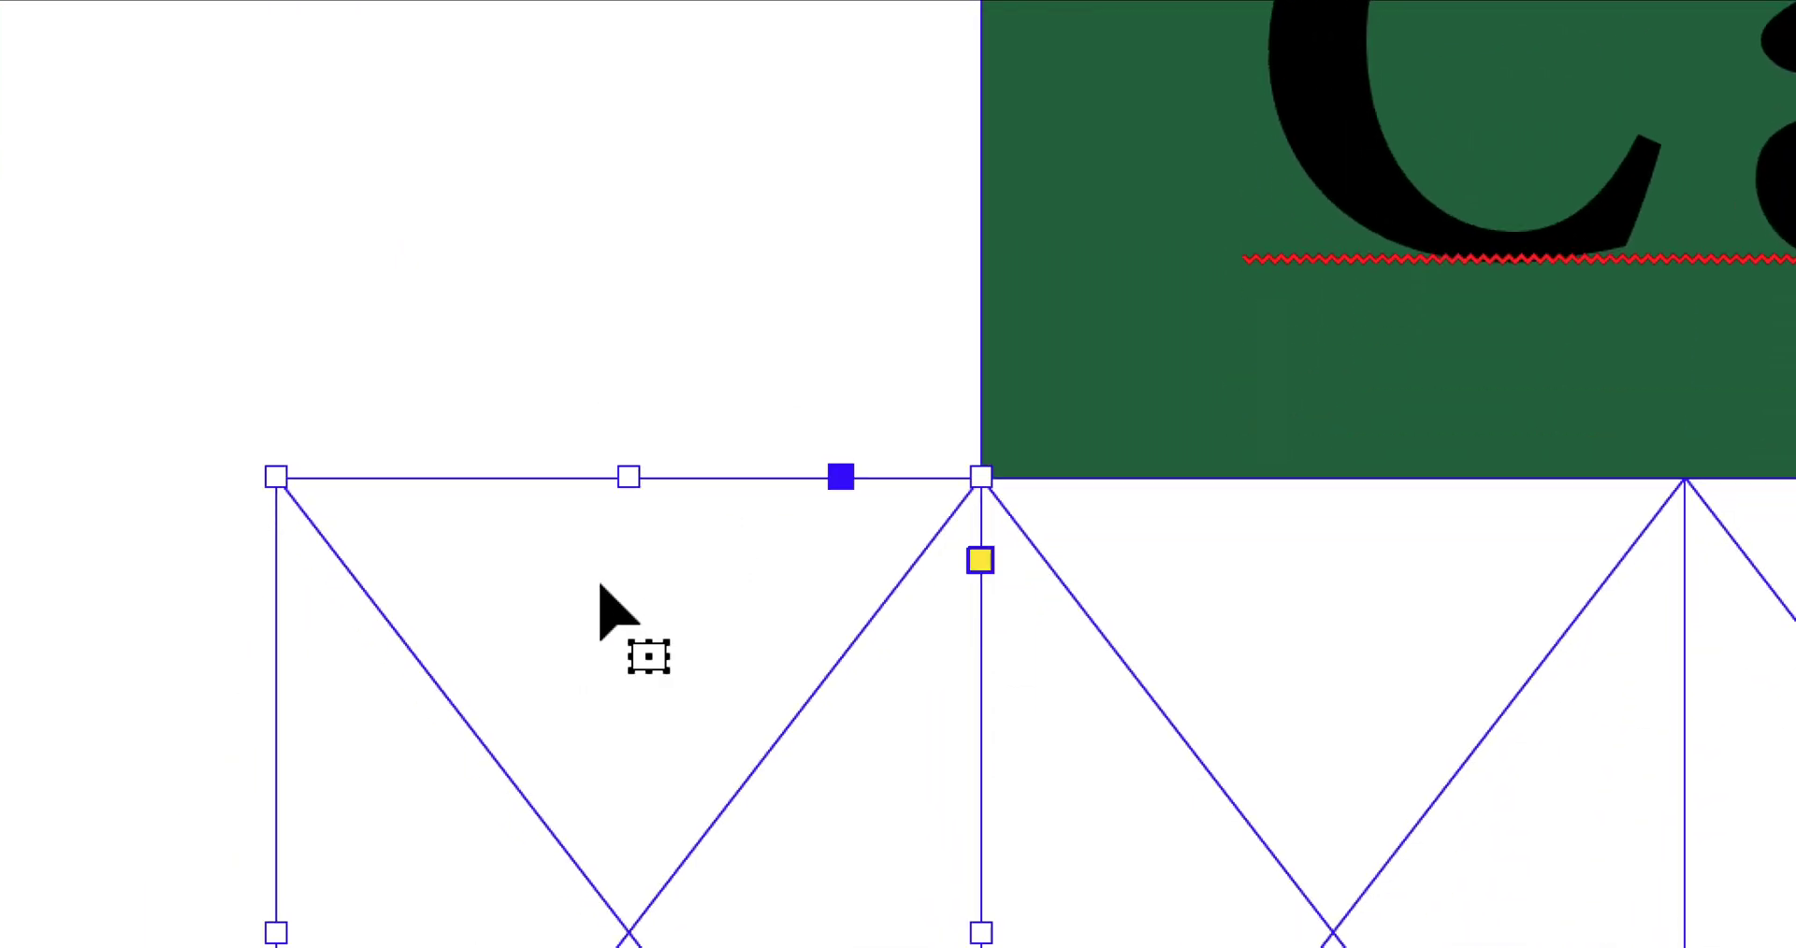
{"action": "key", "text": "Delete"}
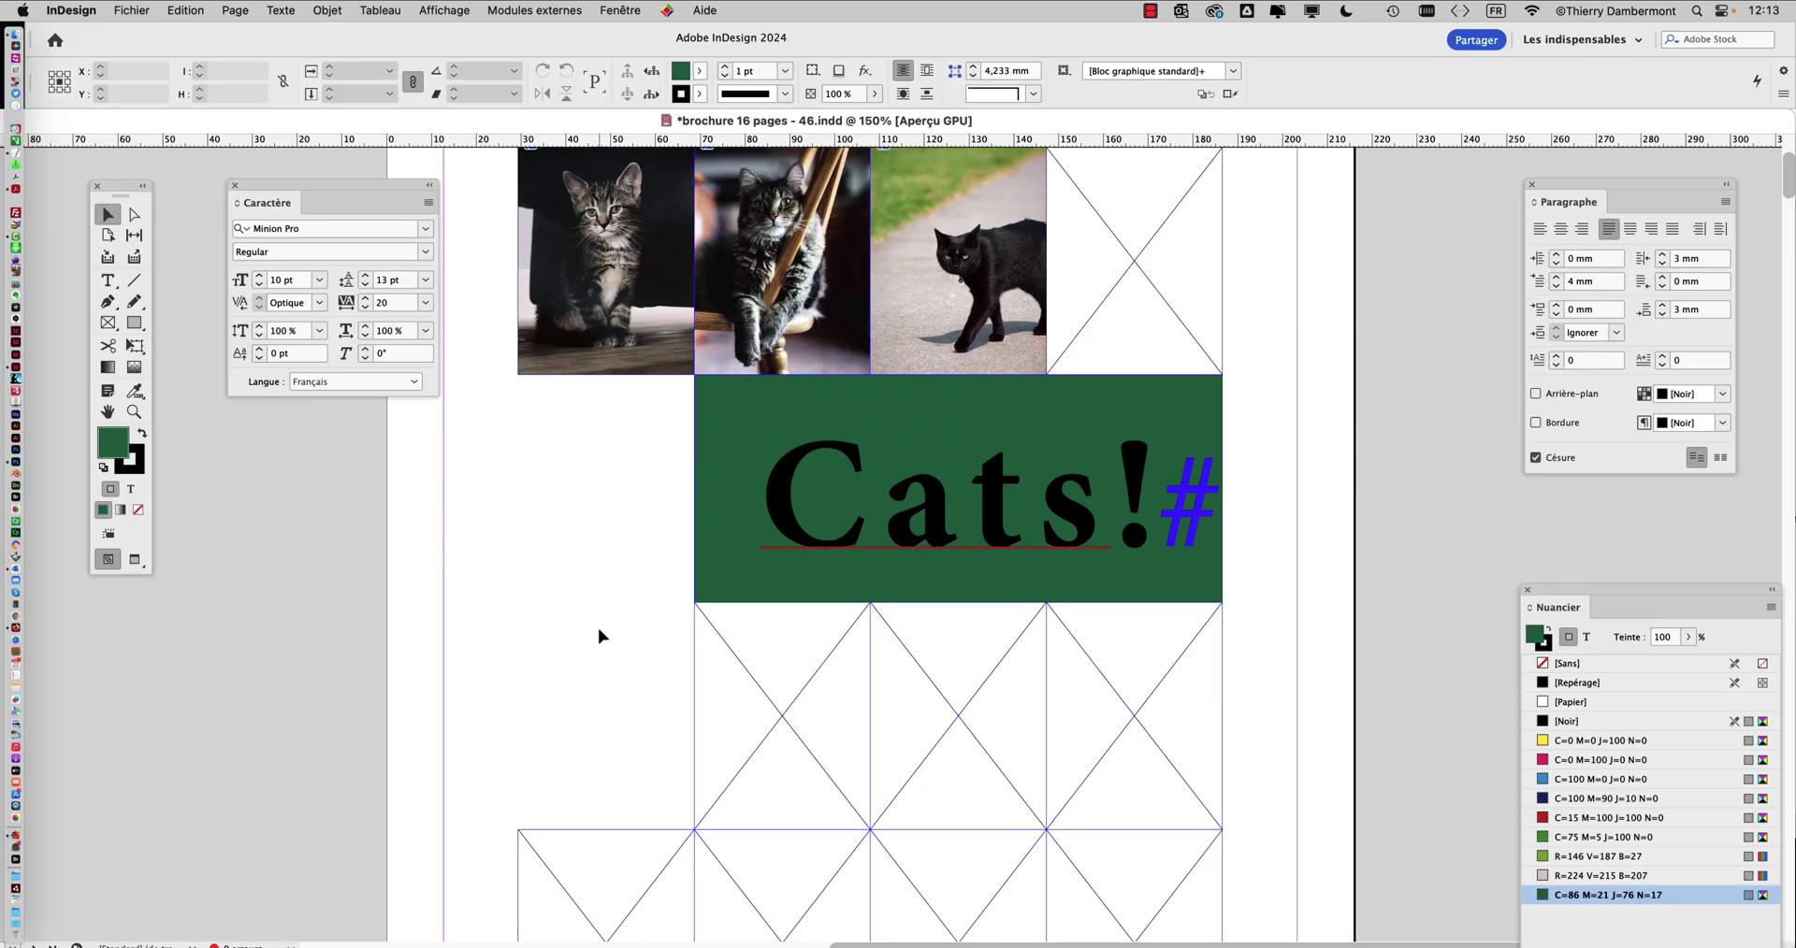
Step: Extend the first kitten photo's frame down over the two emptied cells to a height of 152,25 mm
{"action": "left_click", "coordinate": [574, 366]}
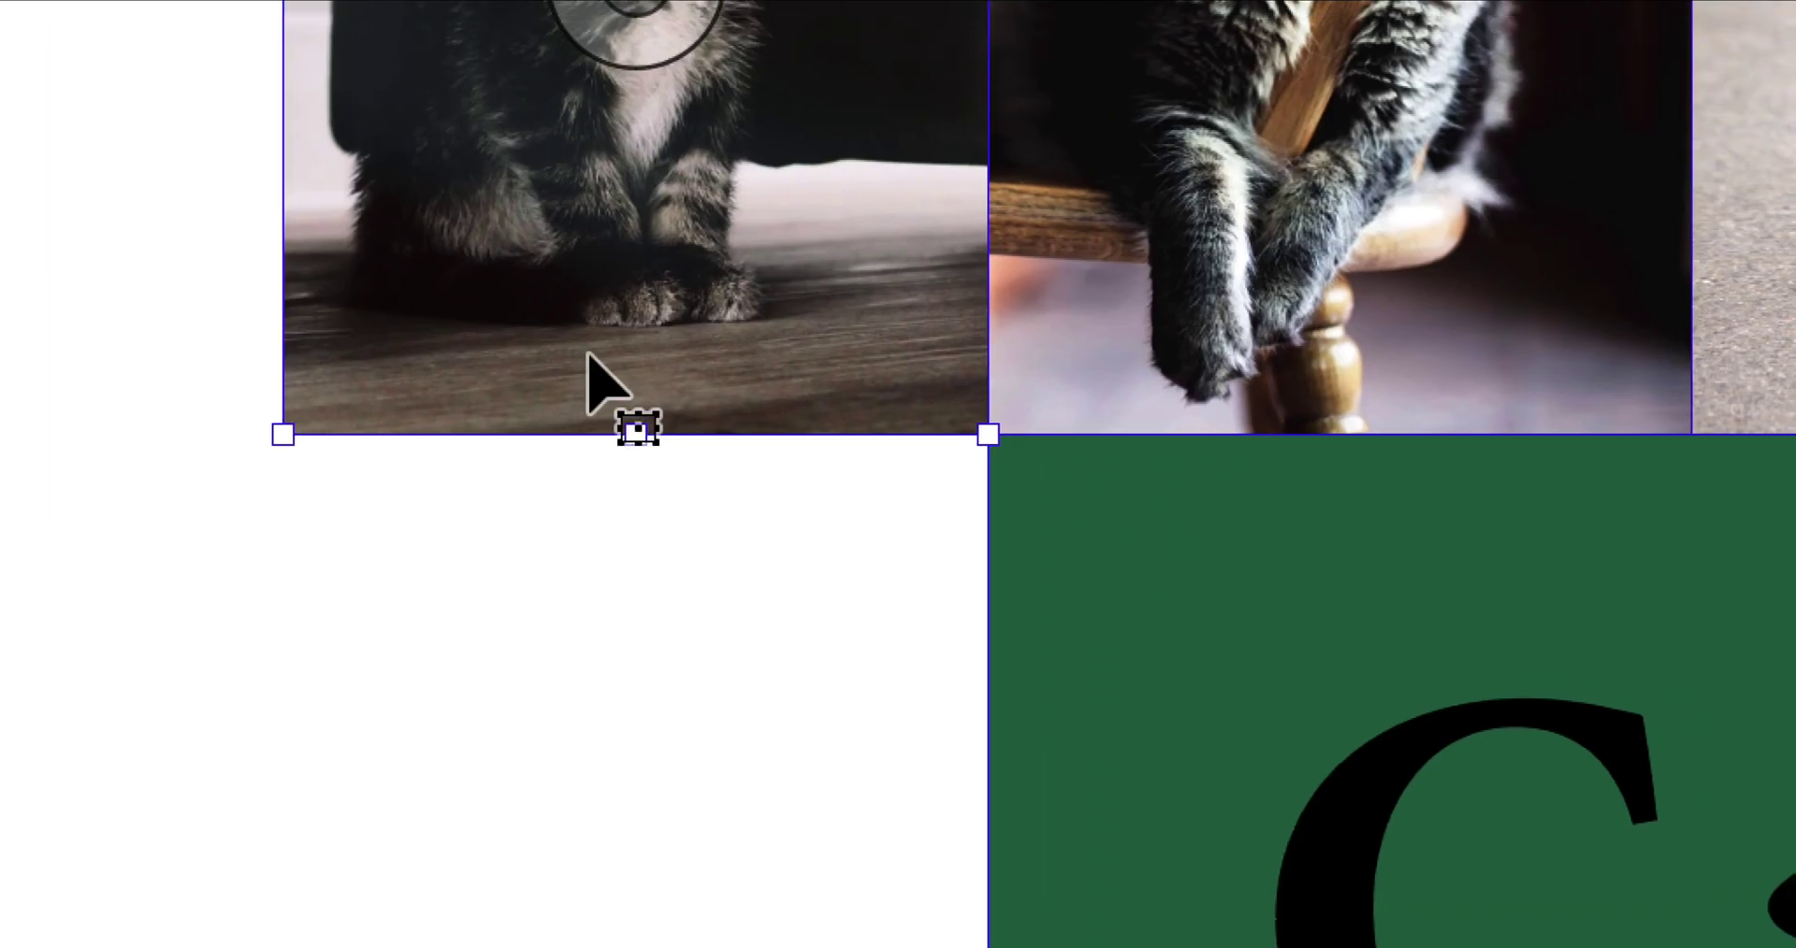
{"action": "left_click_drag", "start_coordinate": [602, 374], "coordinate": [634, 744]}
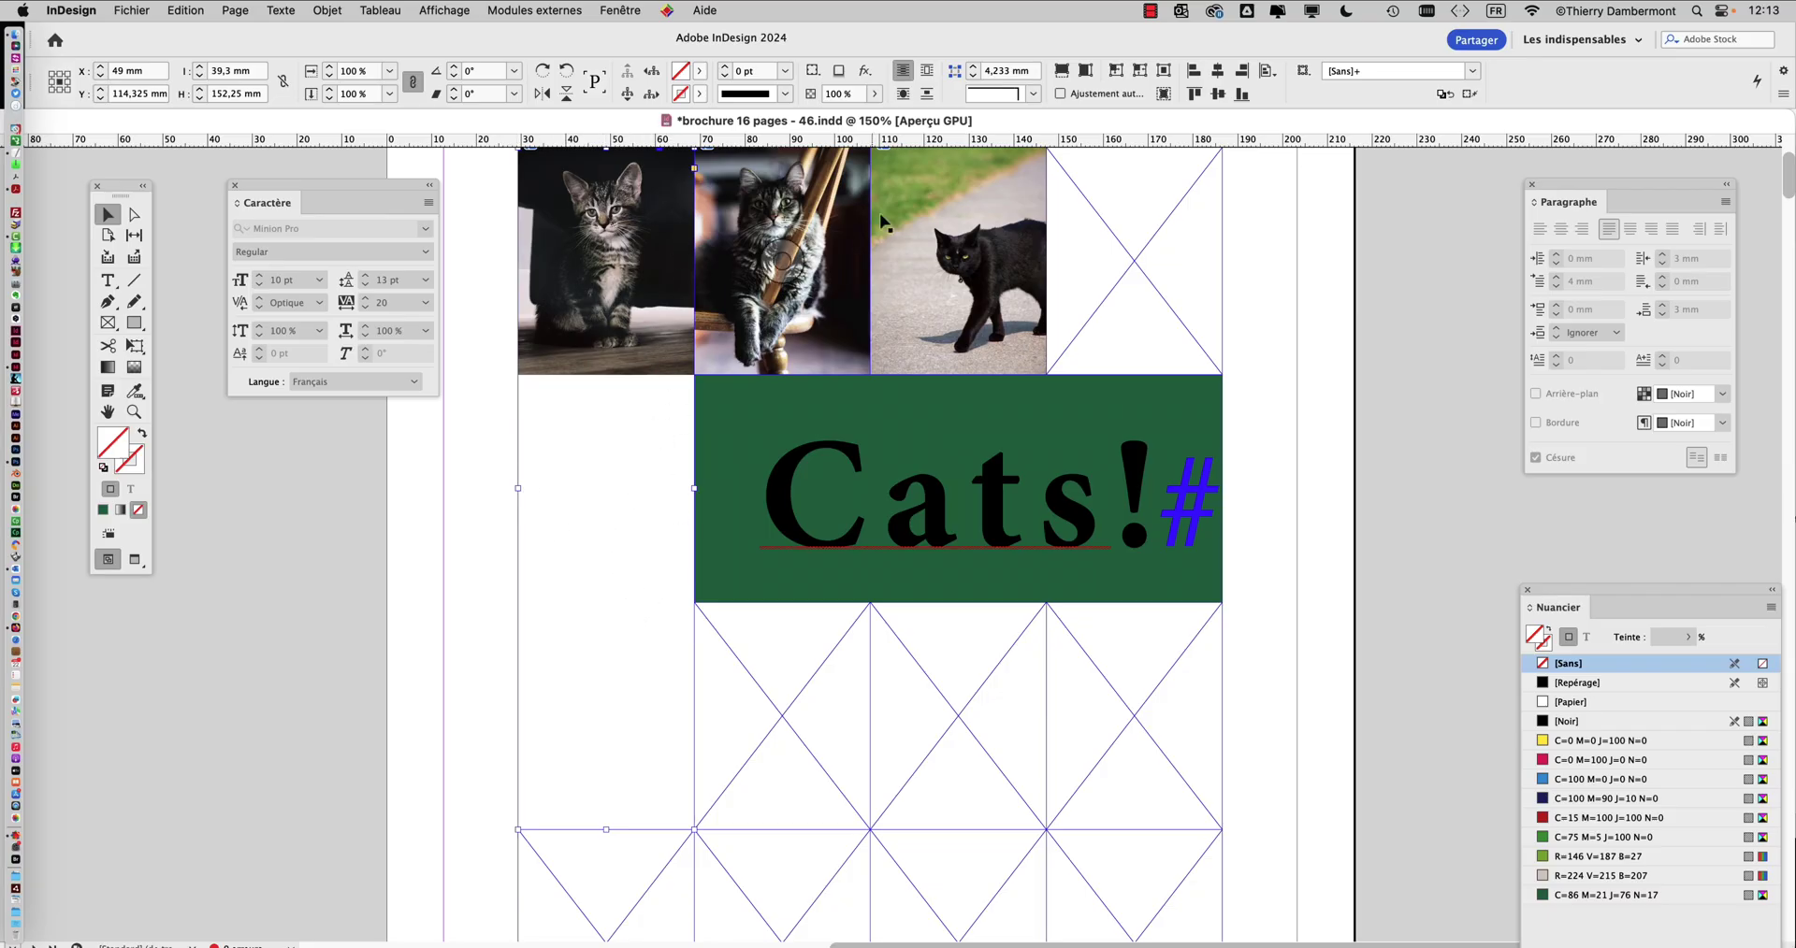
Step: Fill the tall frame proportionally with the kitten photo and shift the image slightly left inside it
{"action": "left_click", "coordinate": [1063, 75]}
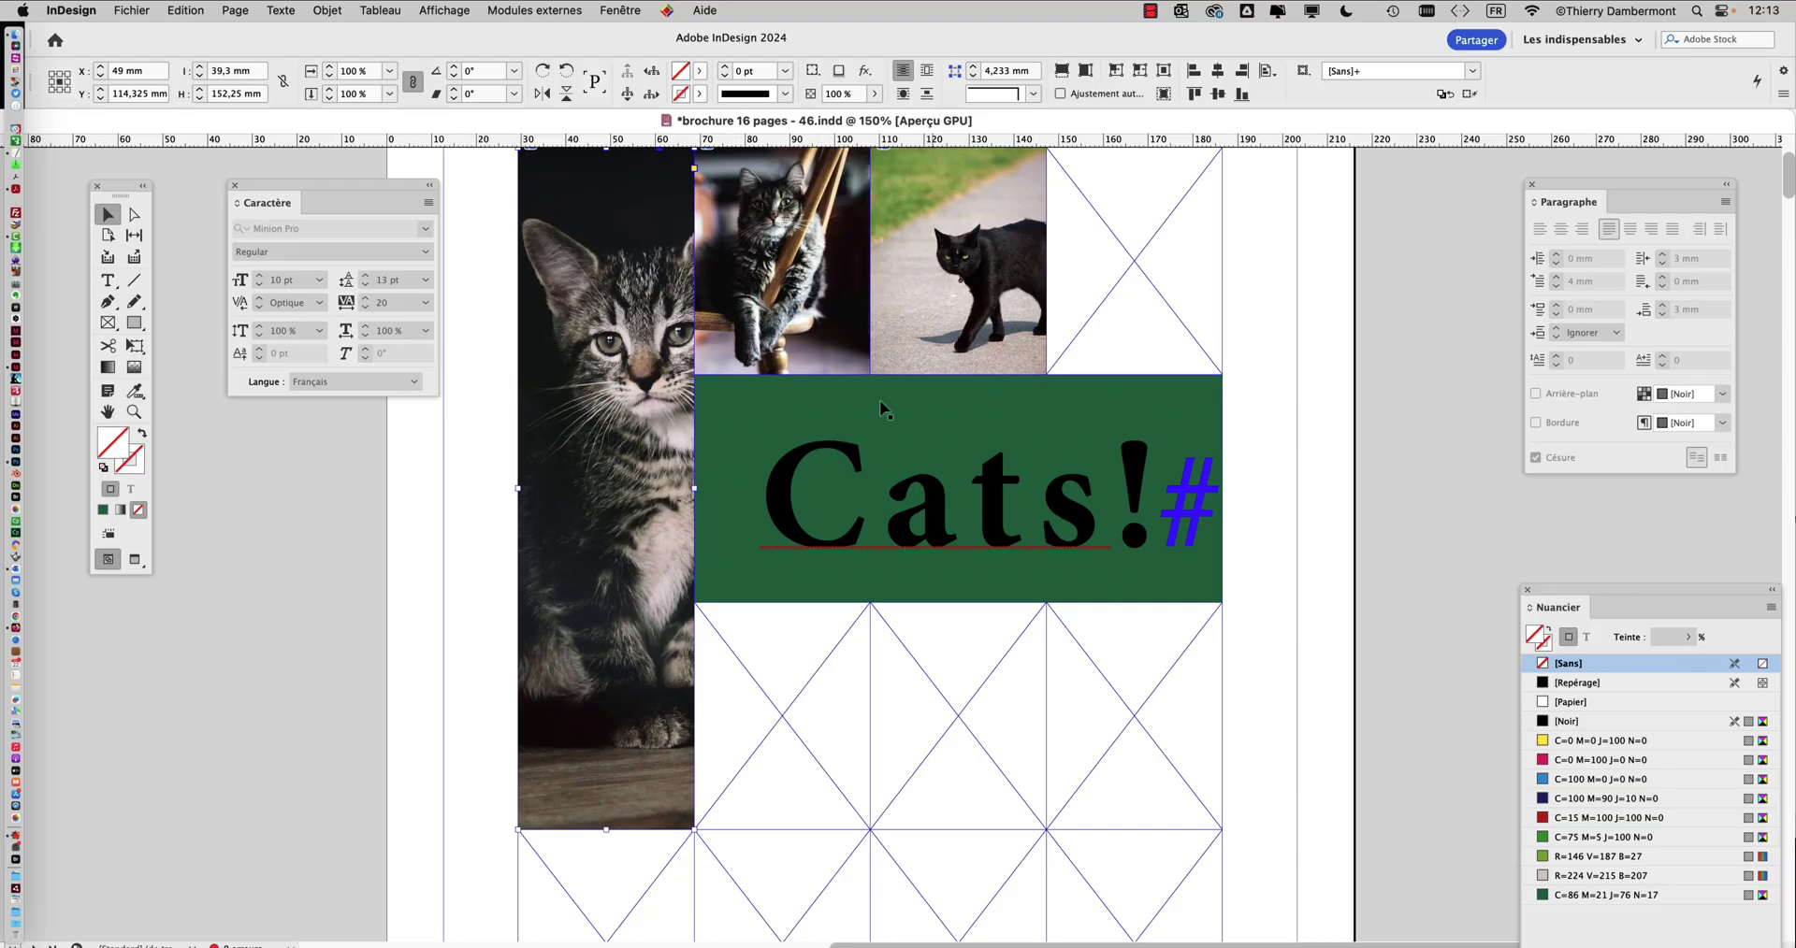
{"action": "left_click_drag", "start_coordinate": [666, 400], "coordinate": [650, 391]}
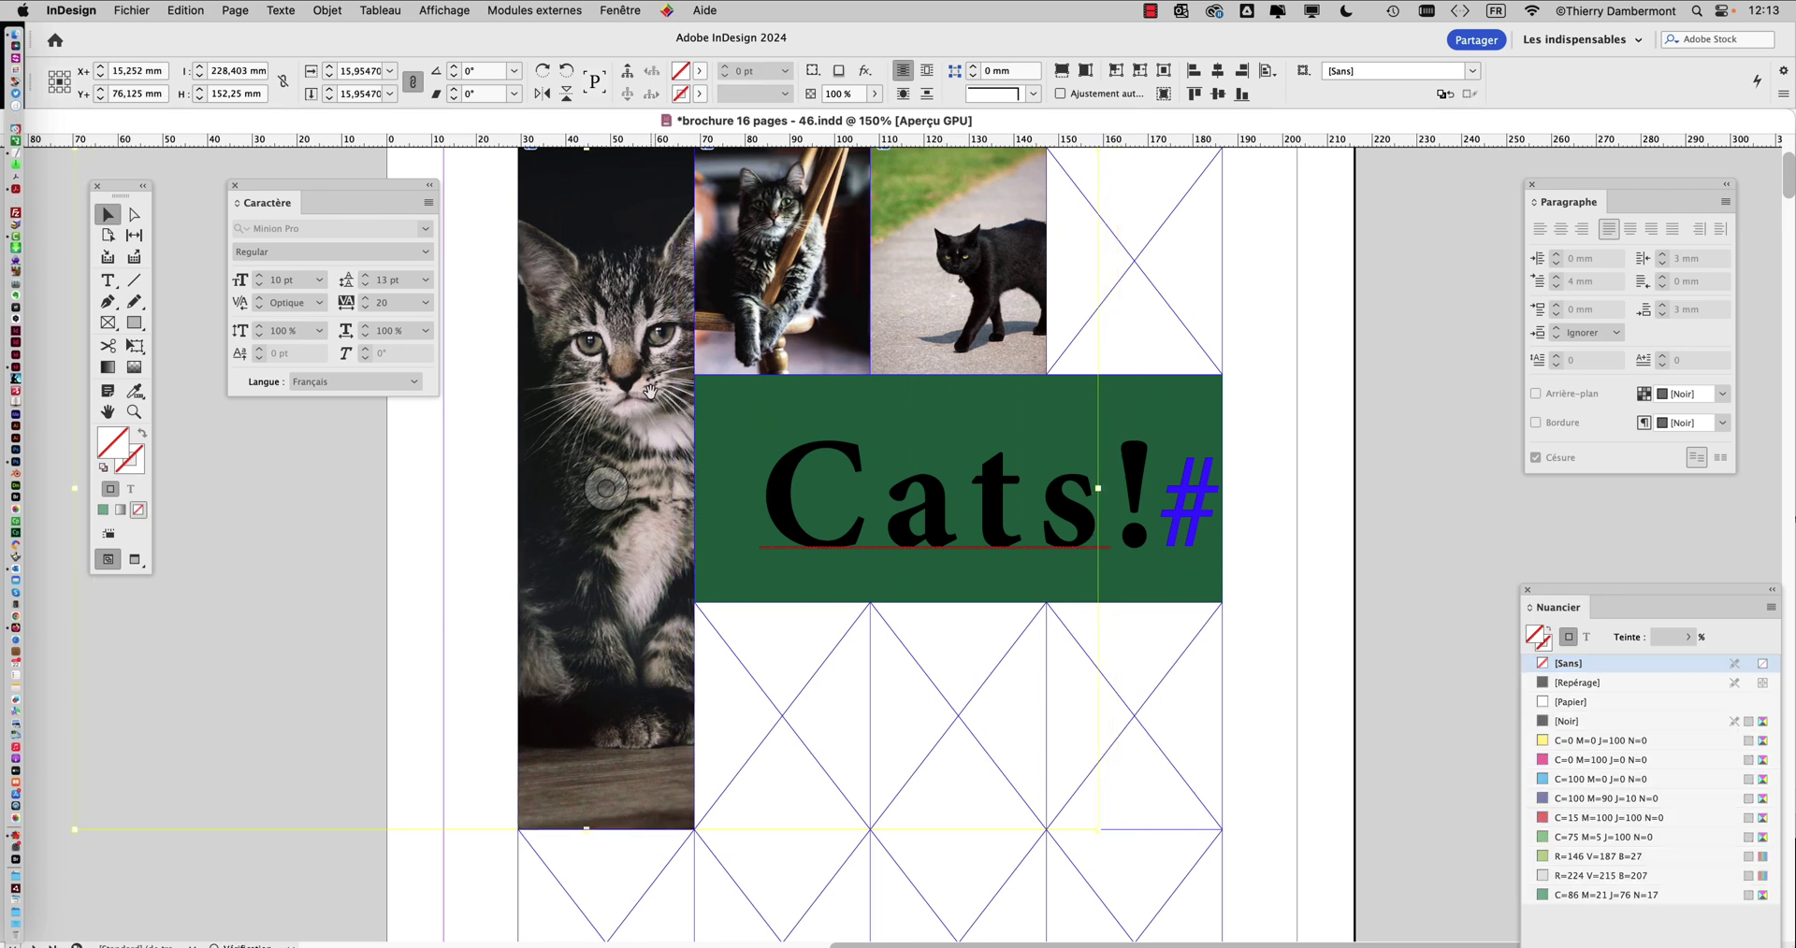
{"action": "left_click", "coordinate": [1218, 332]}
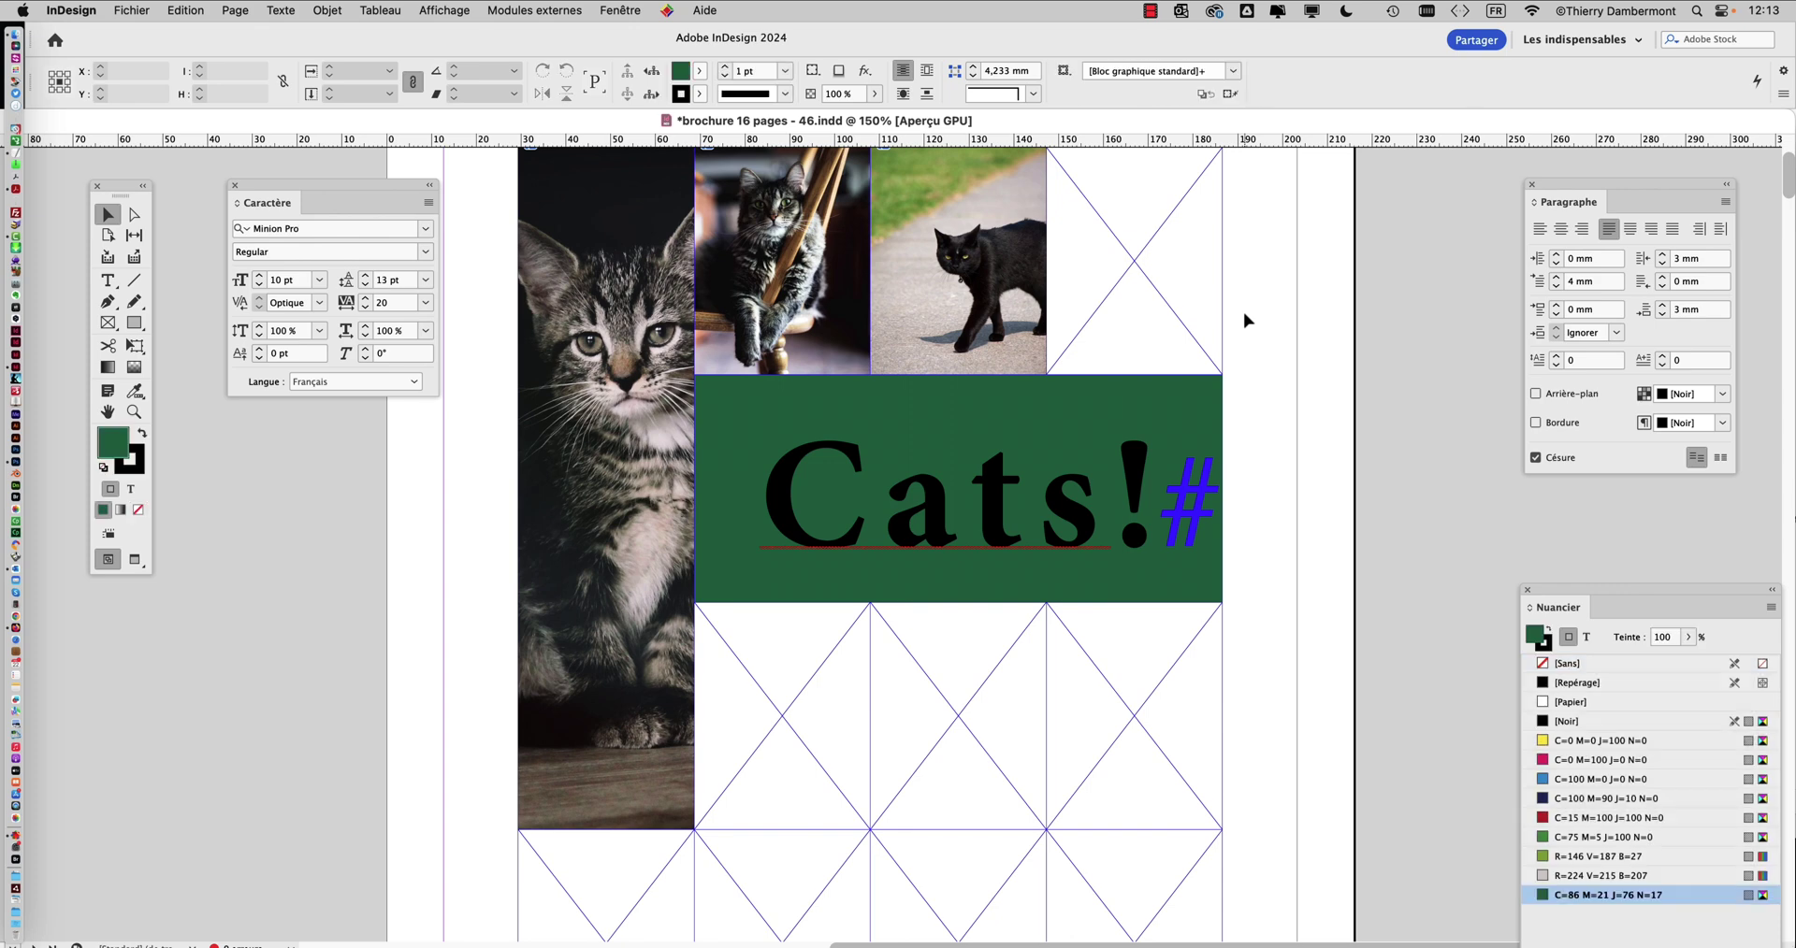
{"action": "scroll", "coordinate": [1263, 379], "scroll_direction": "down", "scroll_amount": 1}
{"action": "left_click_drag", "start_coordinate": [569, 478], "coordinate": [506, 464]}
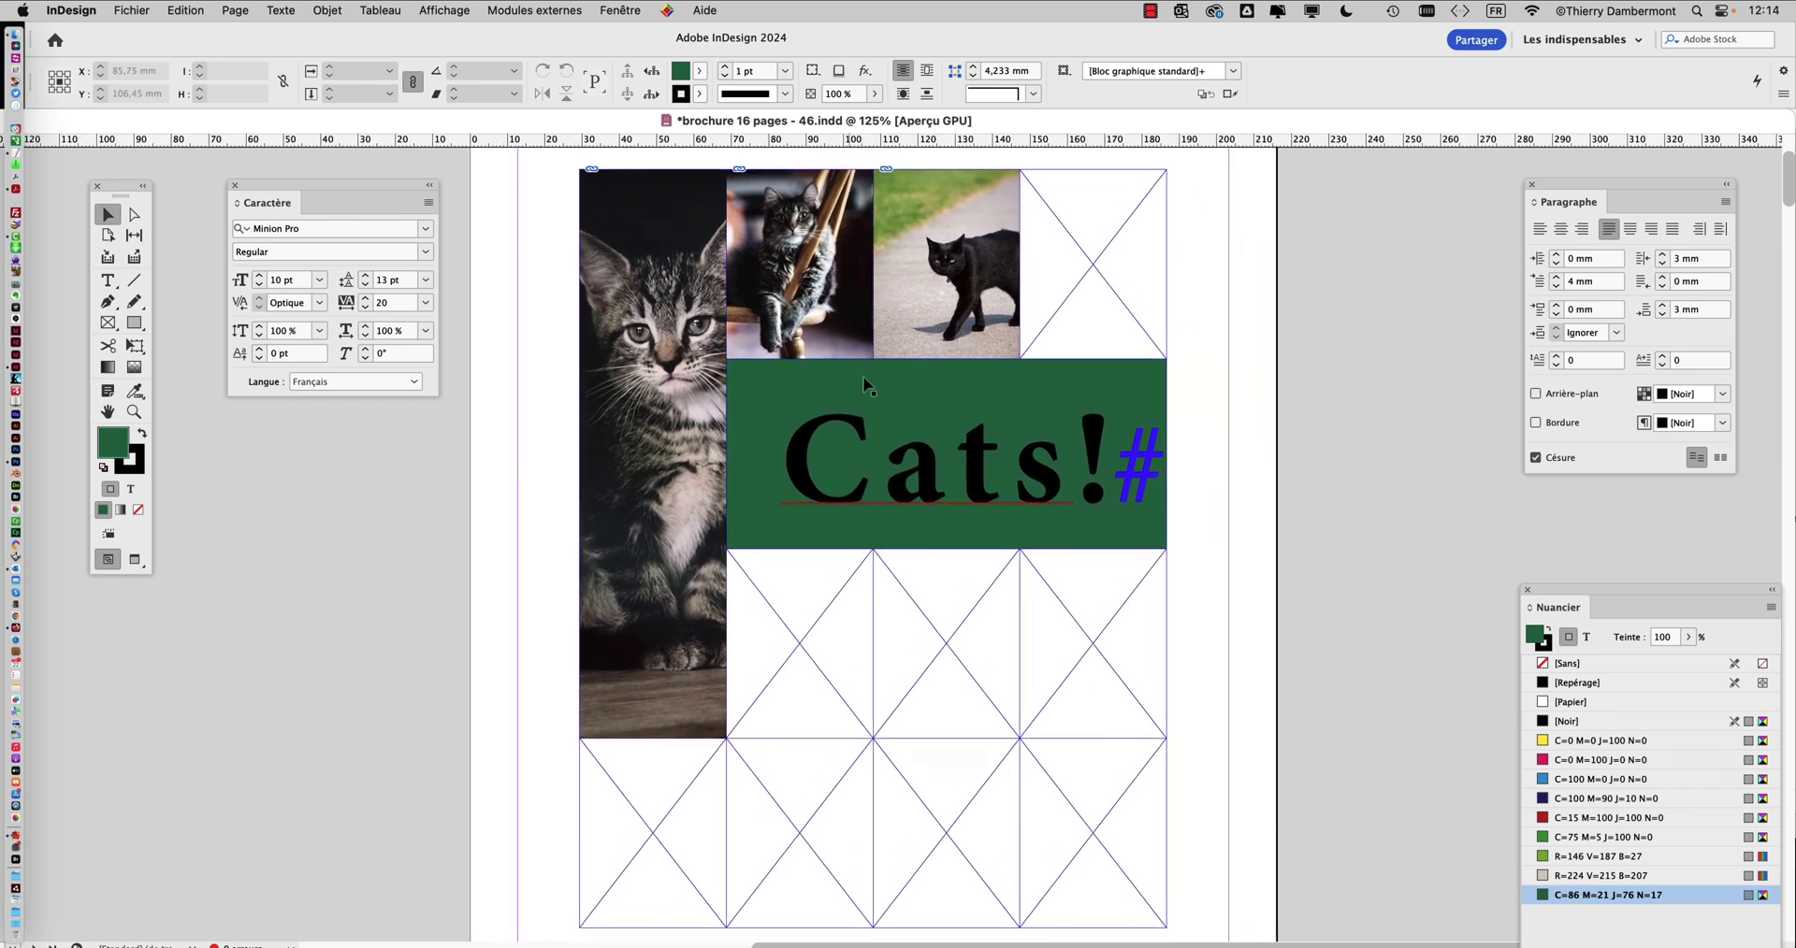
Step: Save the document under the new name "brochure 16 pages - 47.indd" in the same folder
{"action": "left_click", "coordinate": [193, 8]}
{"action": "mouse_move", "coordinate": [131, 10]}
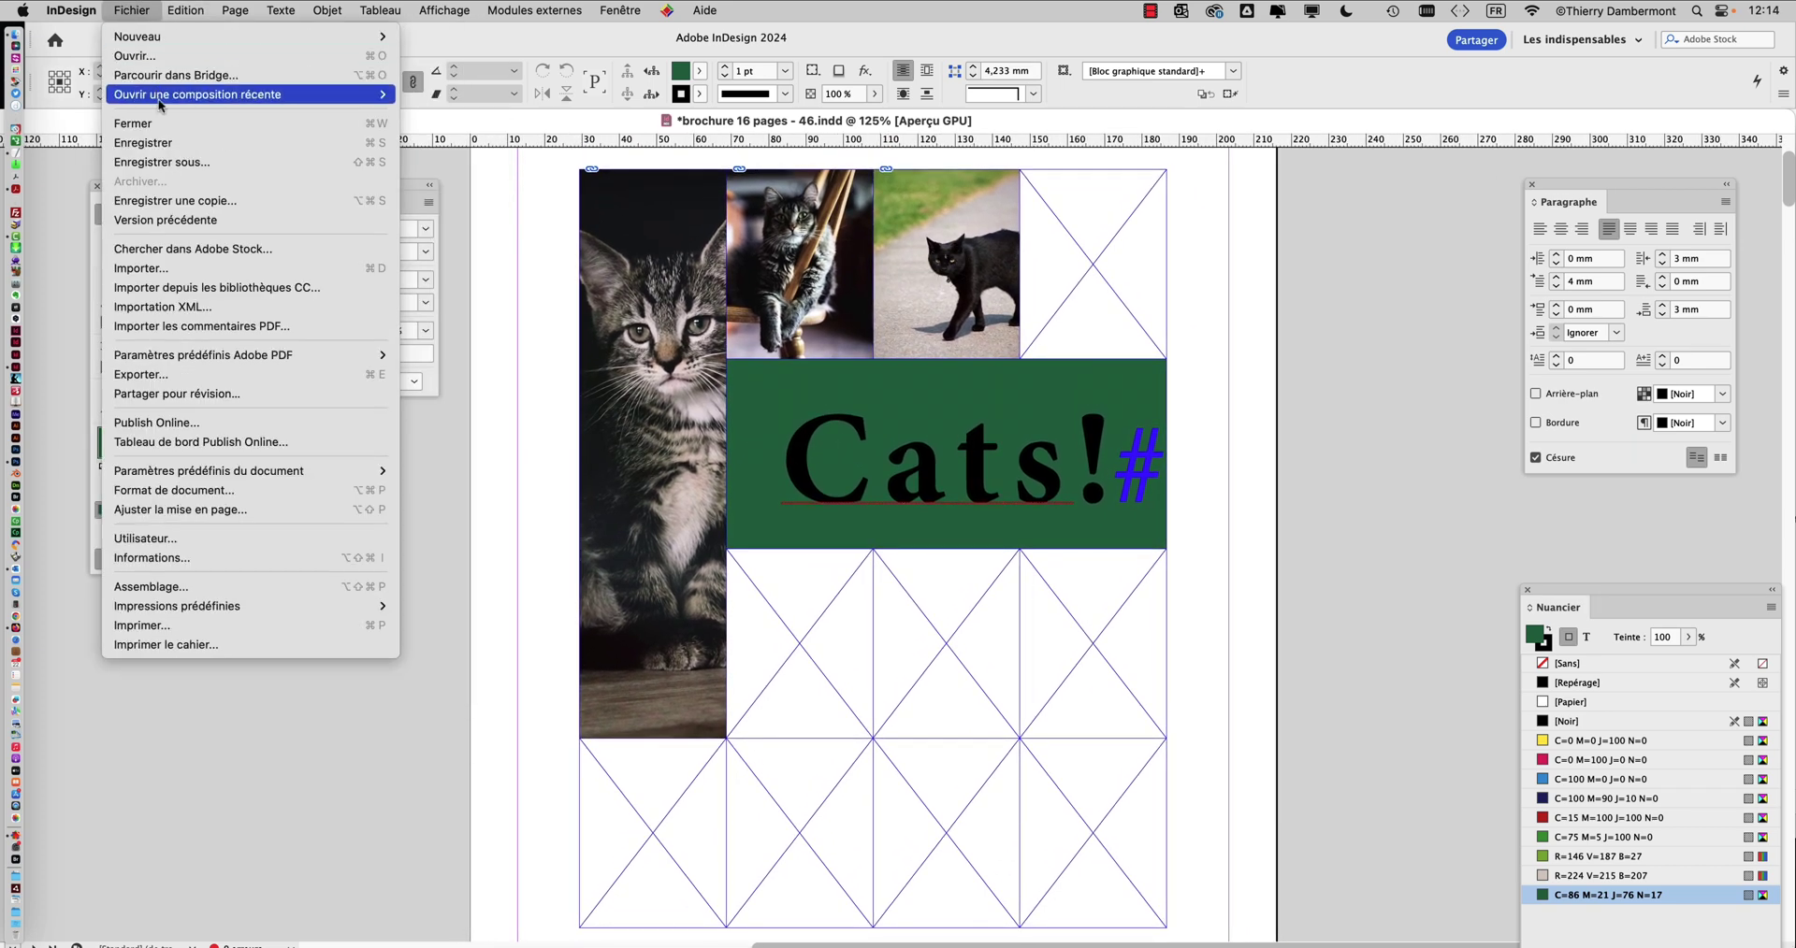
{"action": "left_click", "coordinate": [169, 161]}
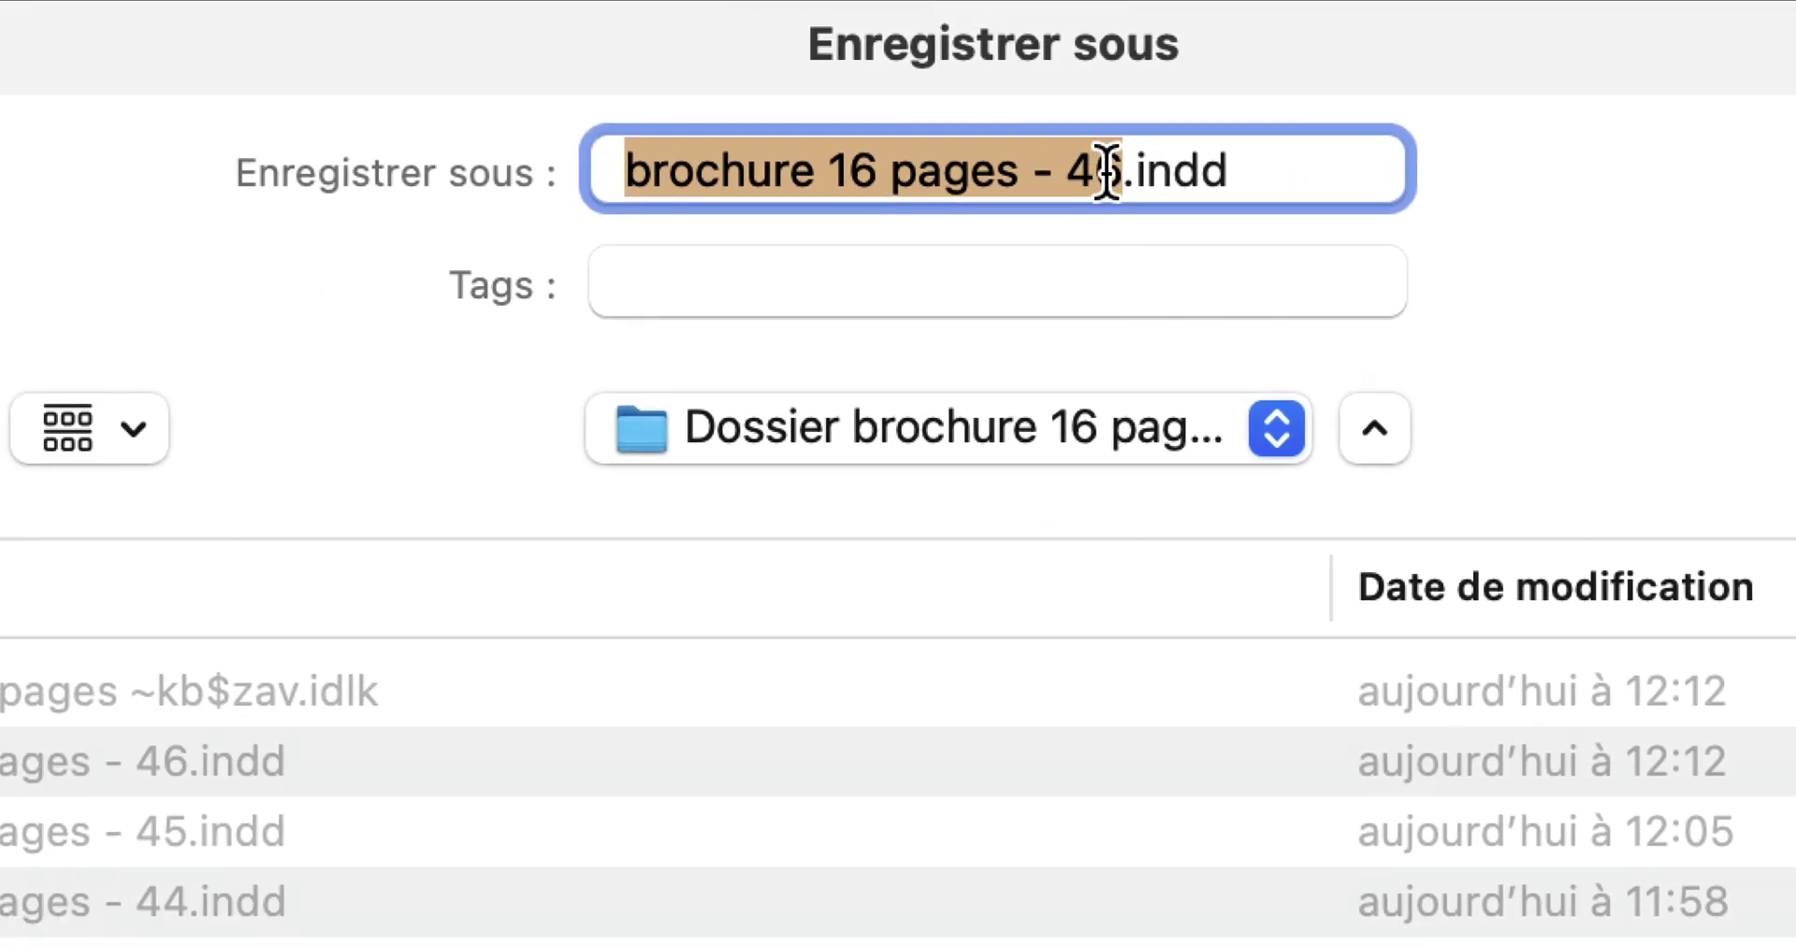
{"action": "left_click", "coordinate": [1107, 171]}
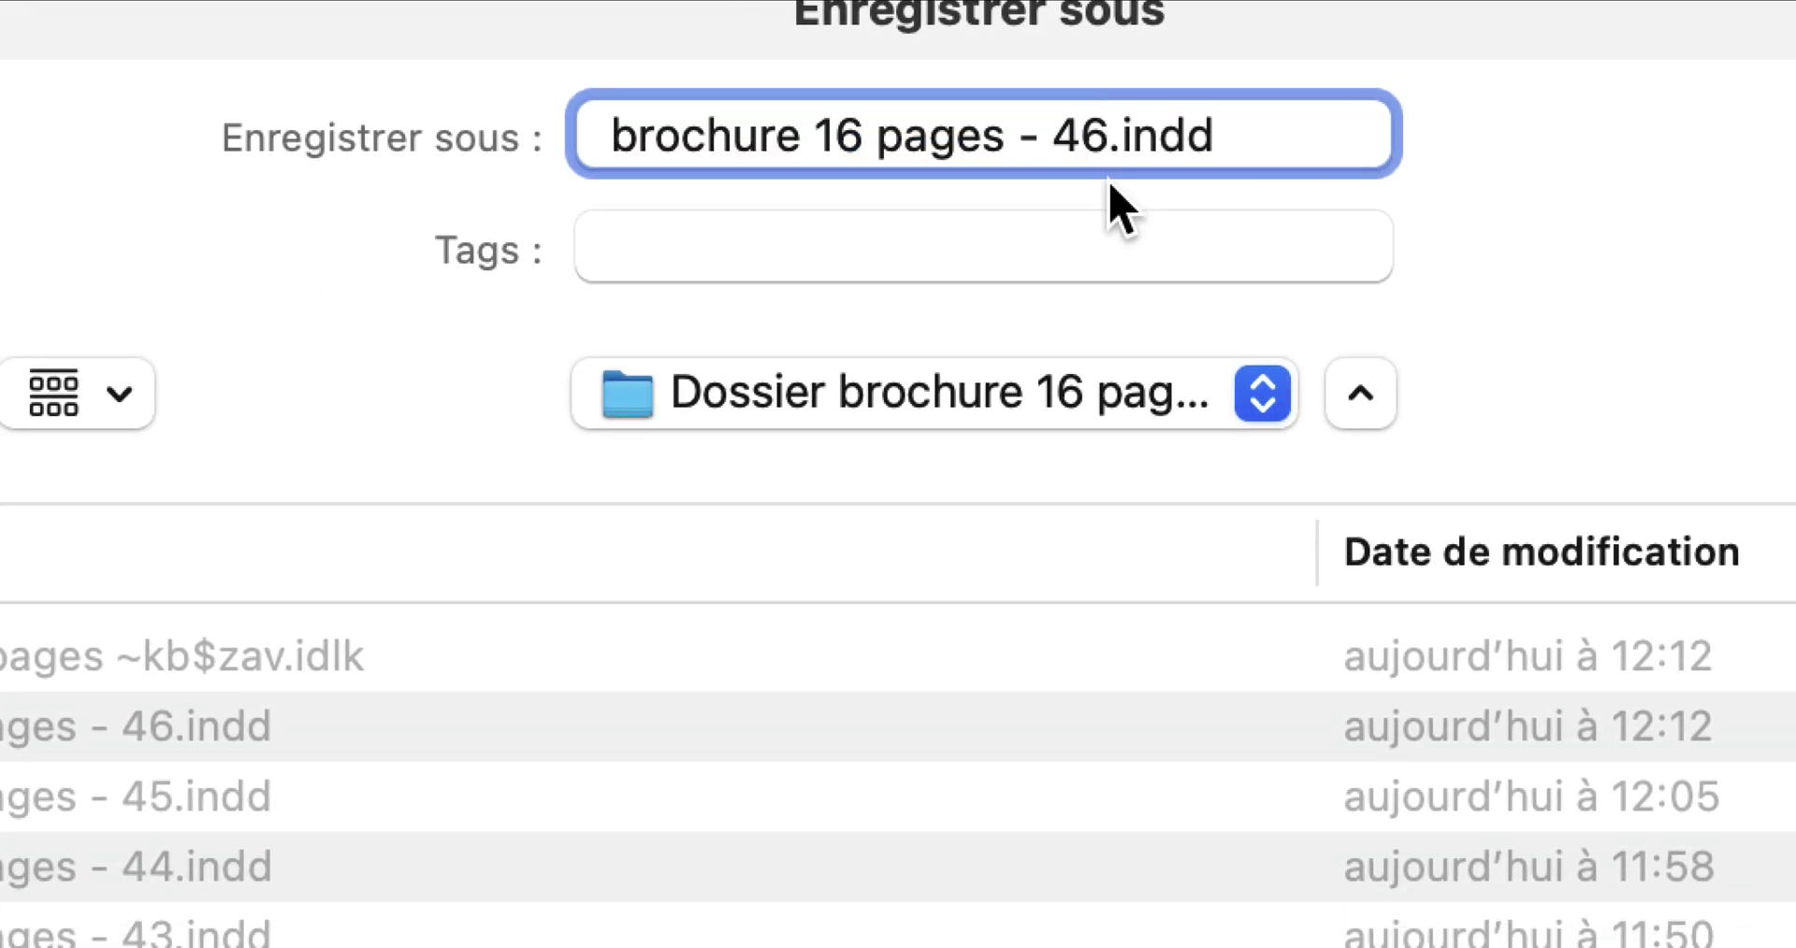
{"action": "key", "text": "BackSpace"}
{"action": "type", "text": "7"}
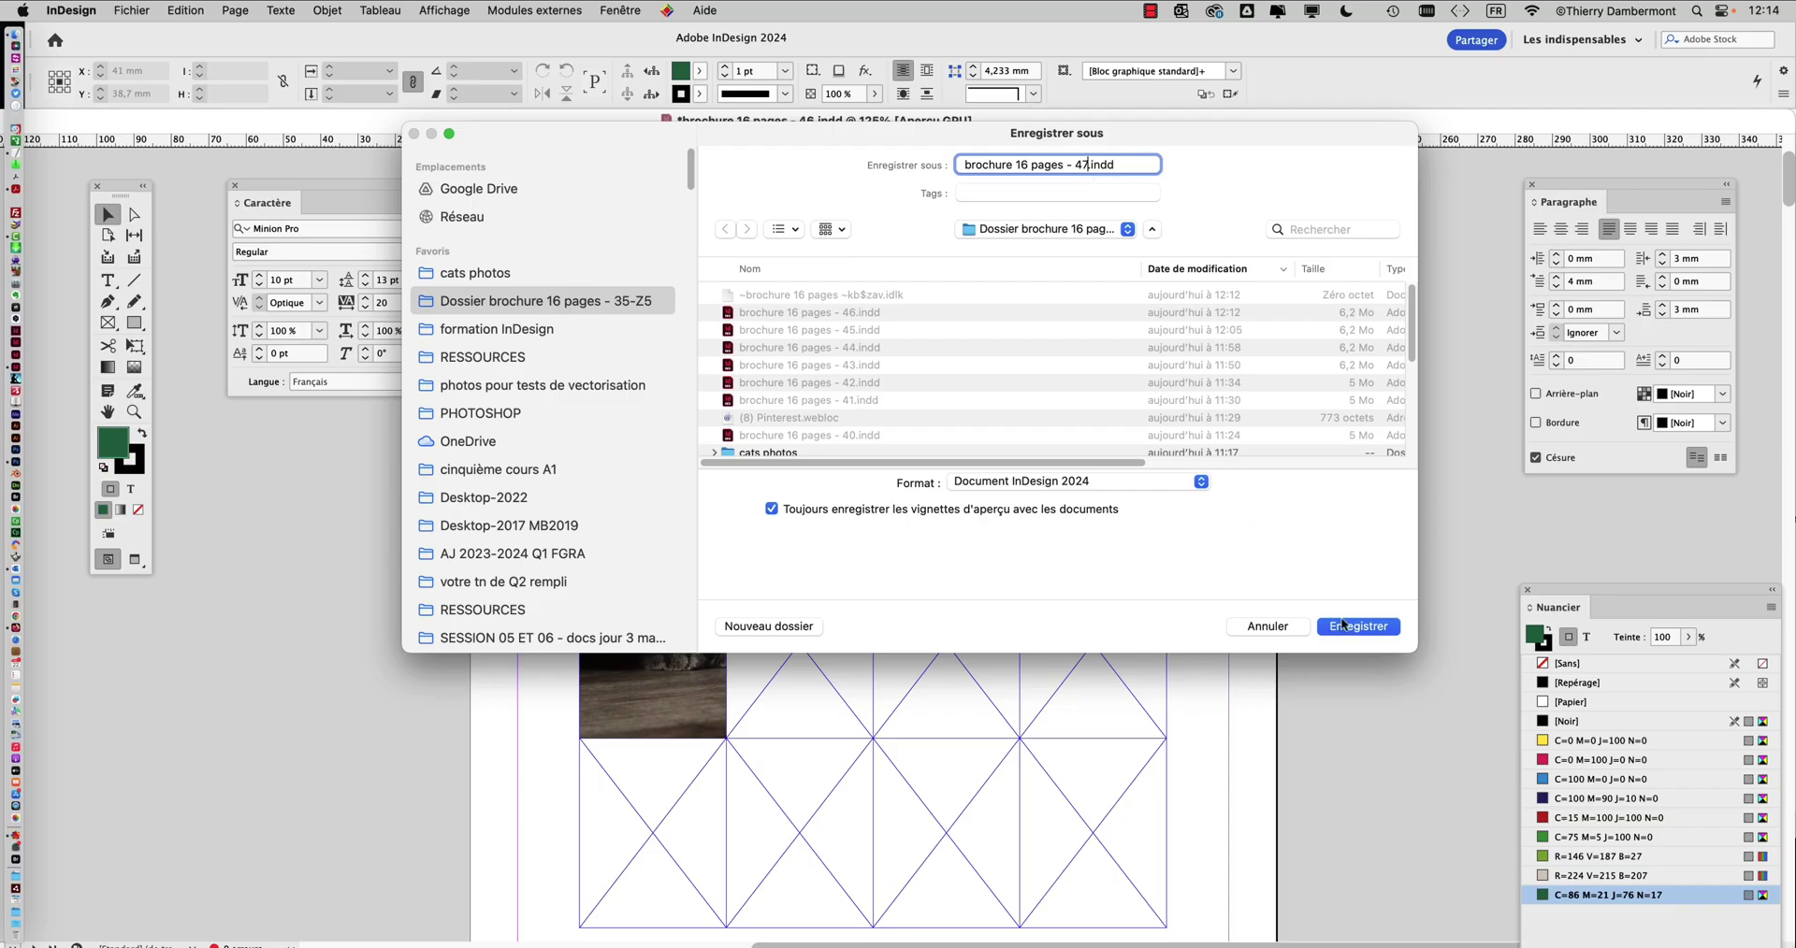
{"action": "left_click", "coordinate": [1347, 628]}
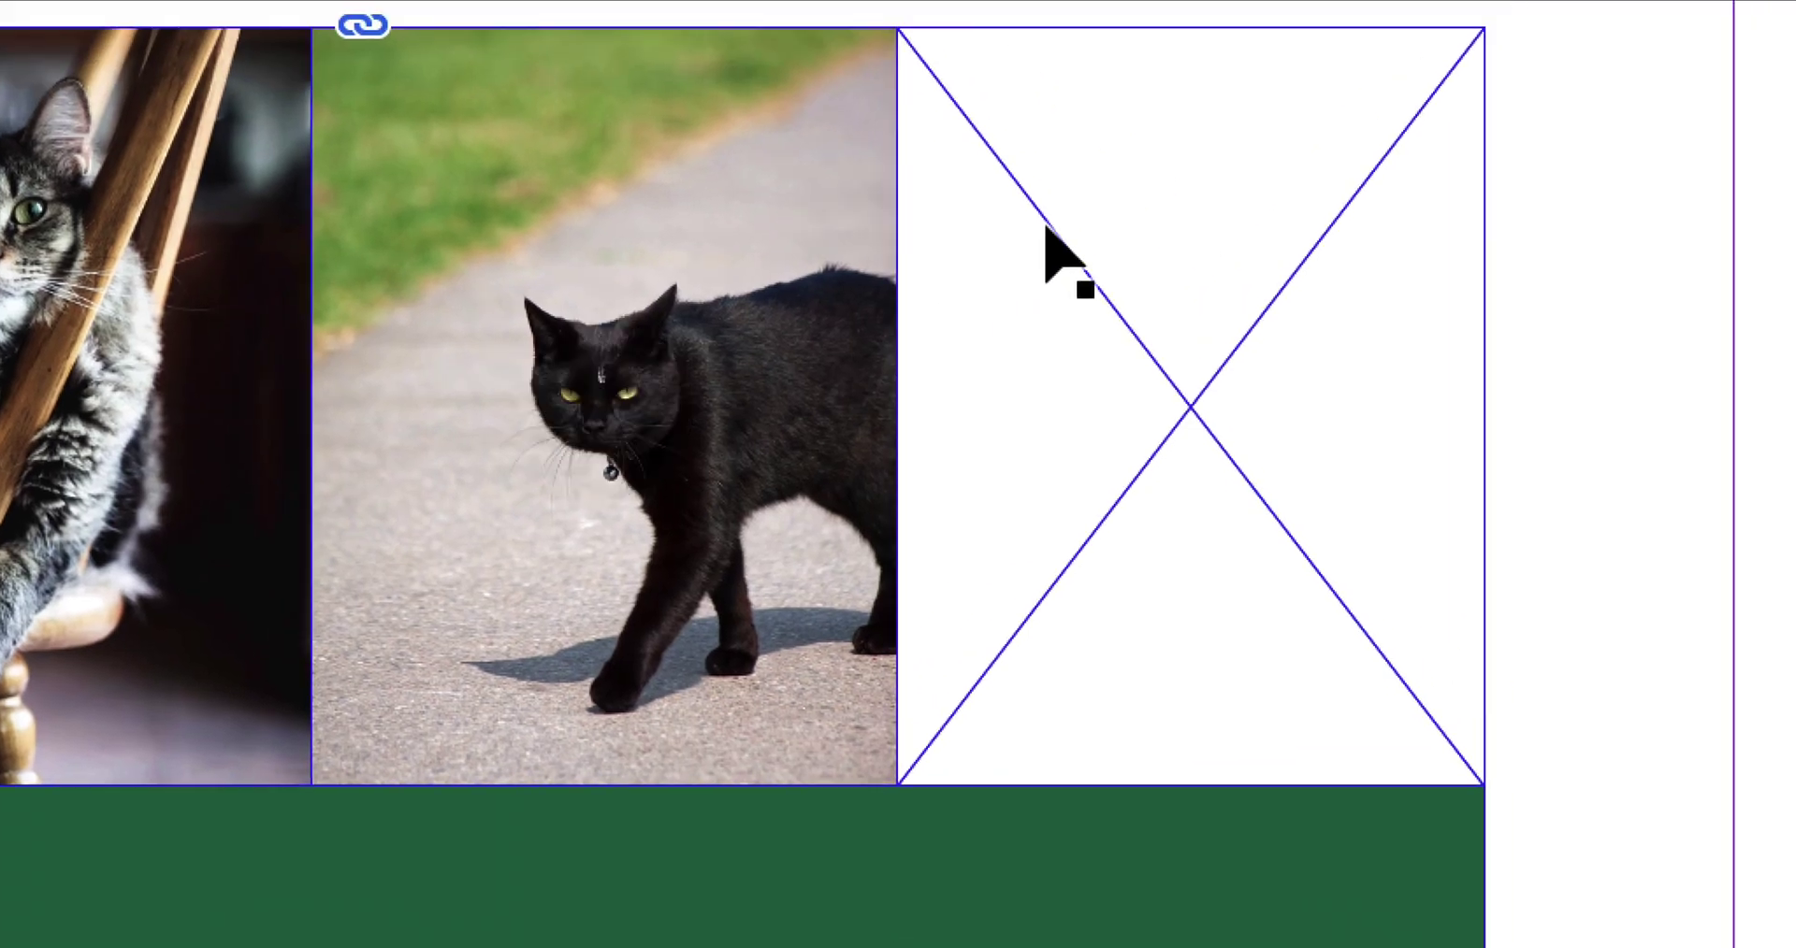
Step: Try replacing the empty frame beside the black cat by widening the photo's frame to 78,6 mm and filling it proportionally
{"action": "left_click", "coordinate": [1047, 234]}
{"action": "key", "text": "Delete"}
{"action": "left_click", "coordinate": [845, 311]}
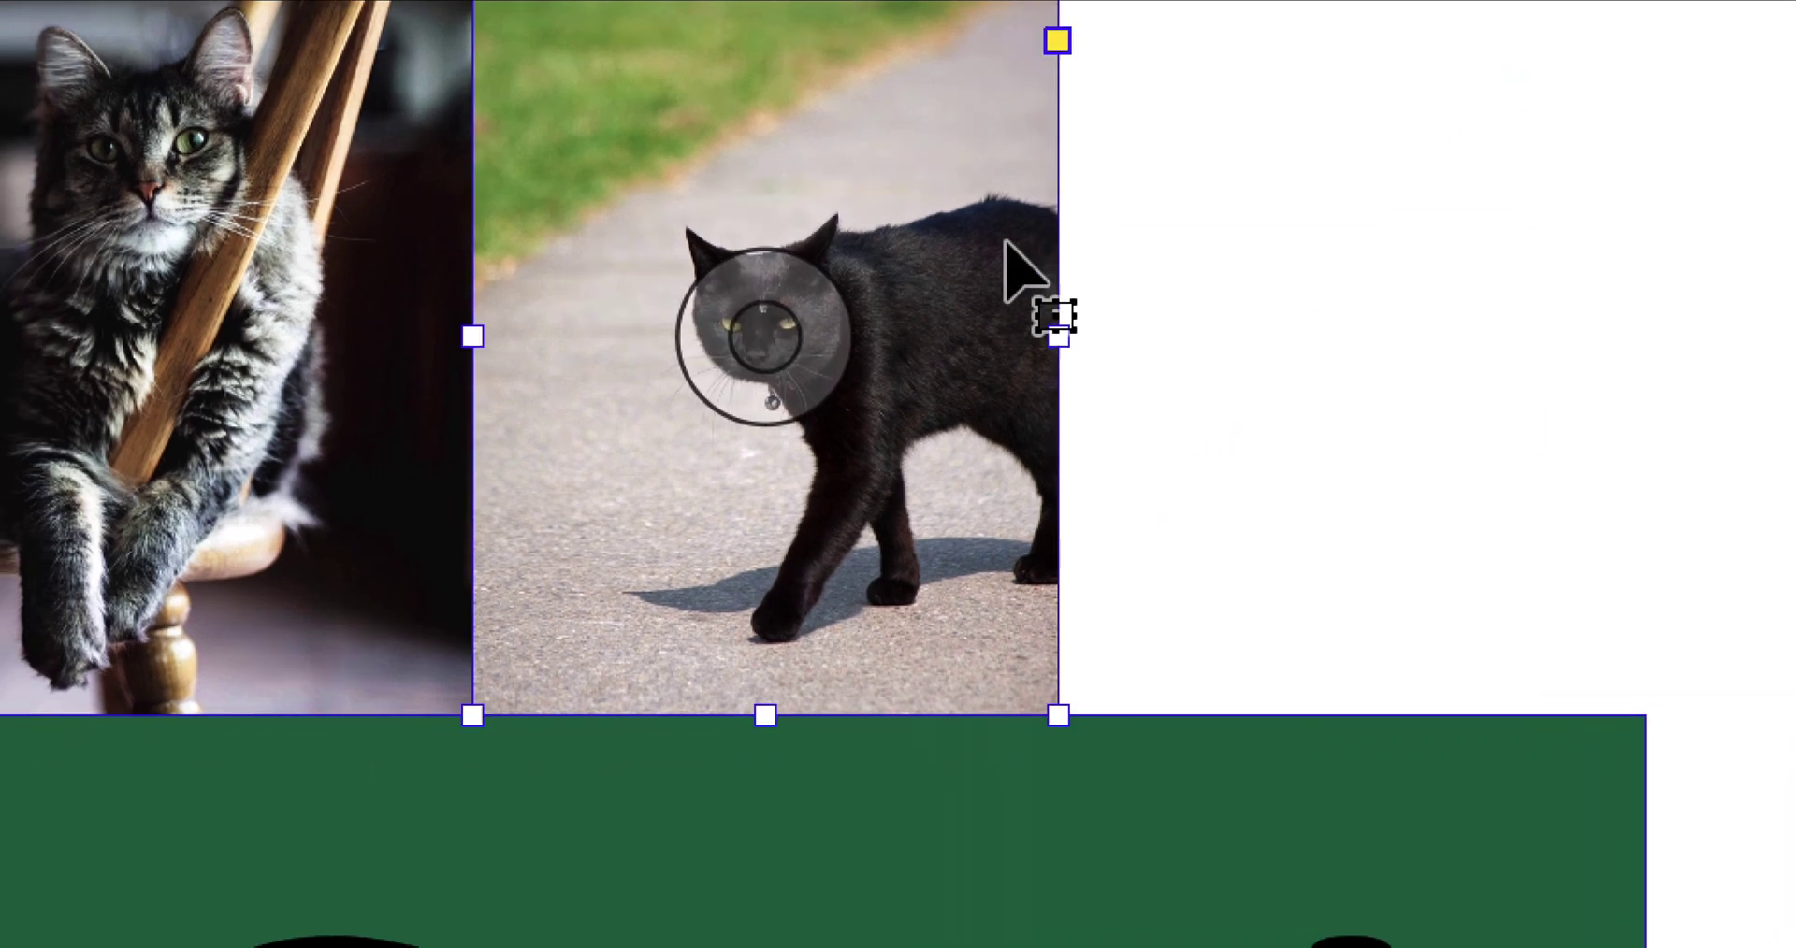
{"action": "left_click_drag", "start_coordinate": [1058, 337], "coordinate": [1581, 372]}
{"action": "left_click_drag", "start_coordinate": [1123, 269], "coordinate": [1128, 271]}
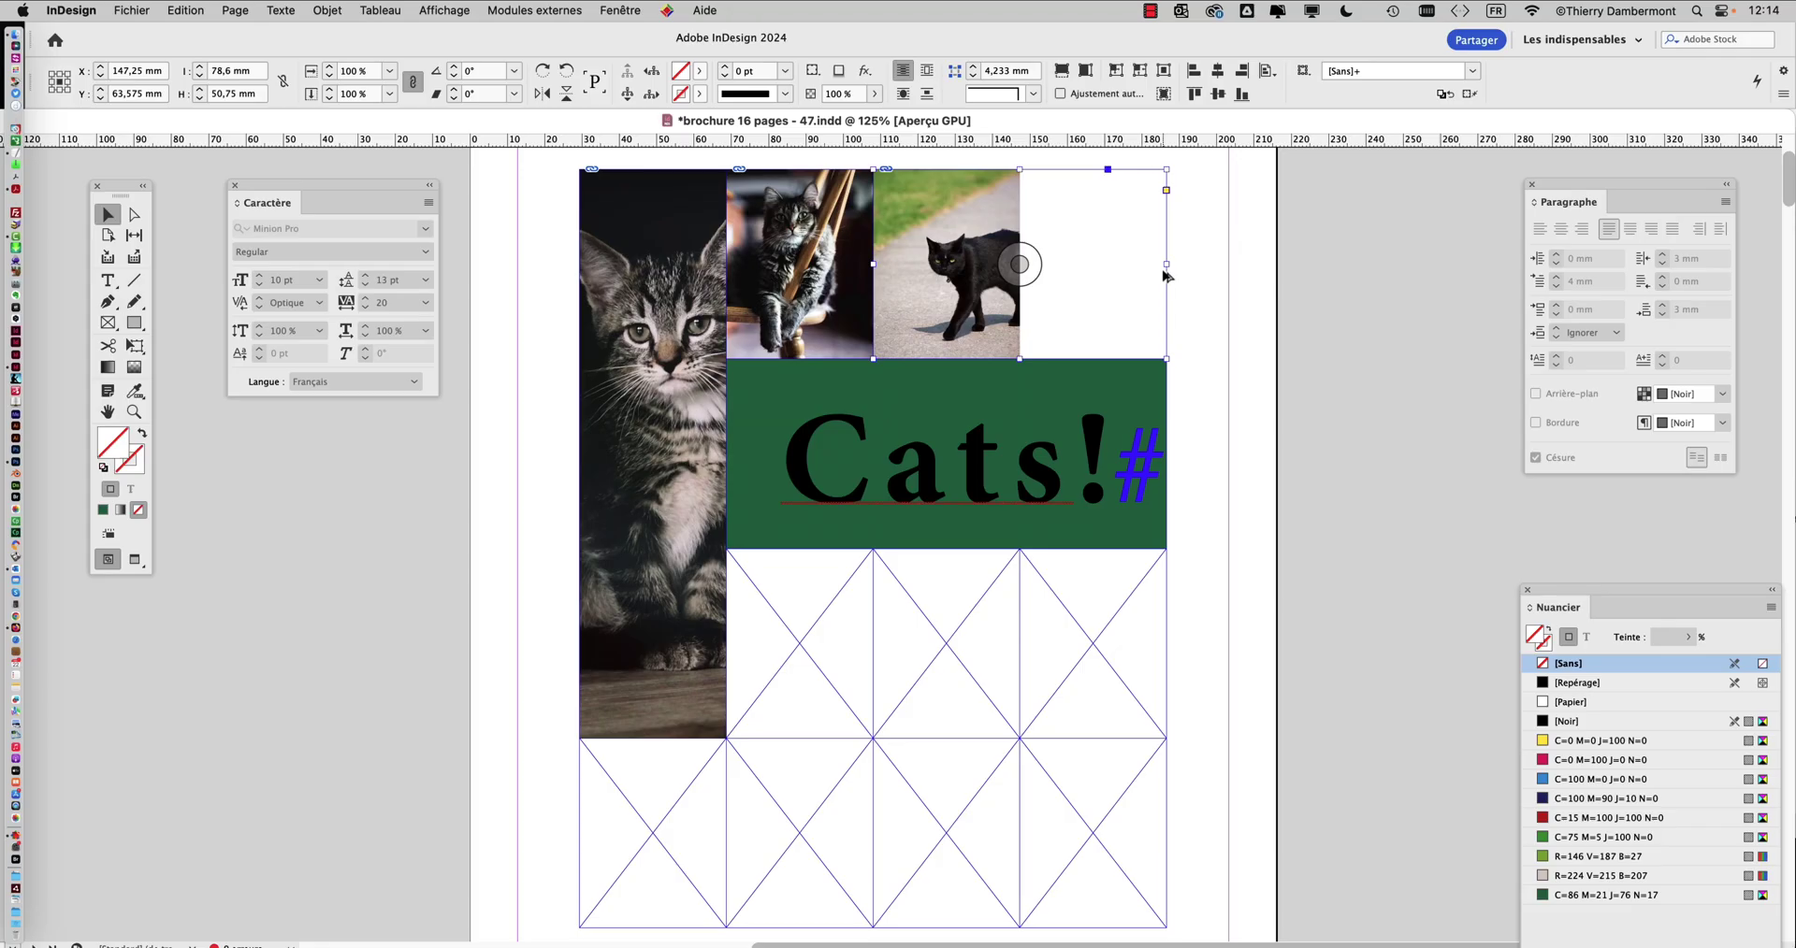
{"action": "left_click", "coordinate": [1062, 75]}
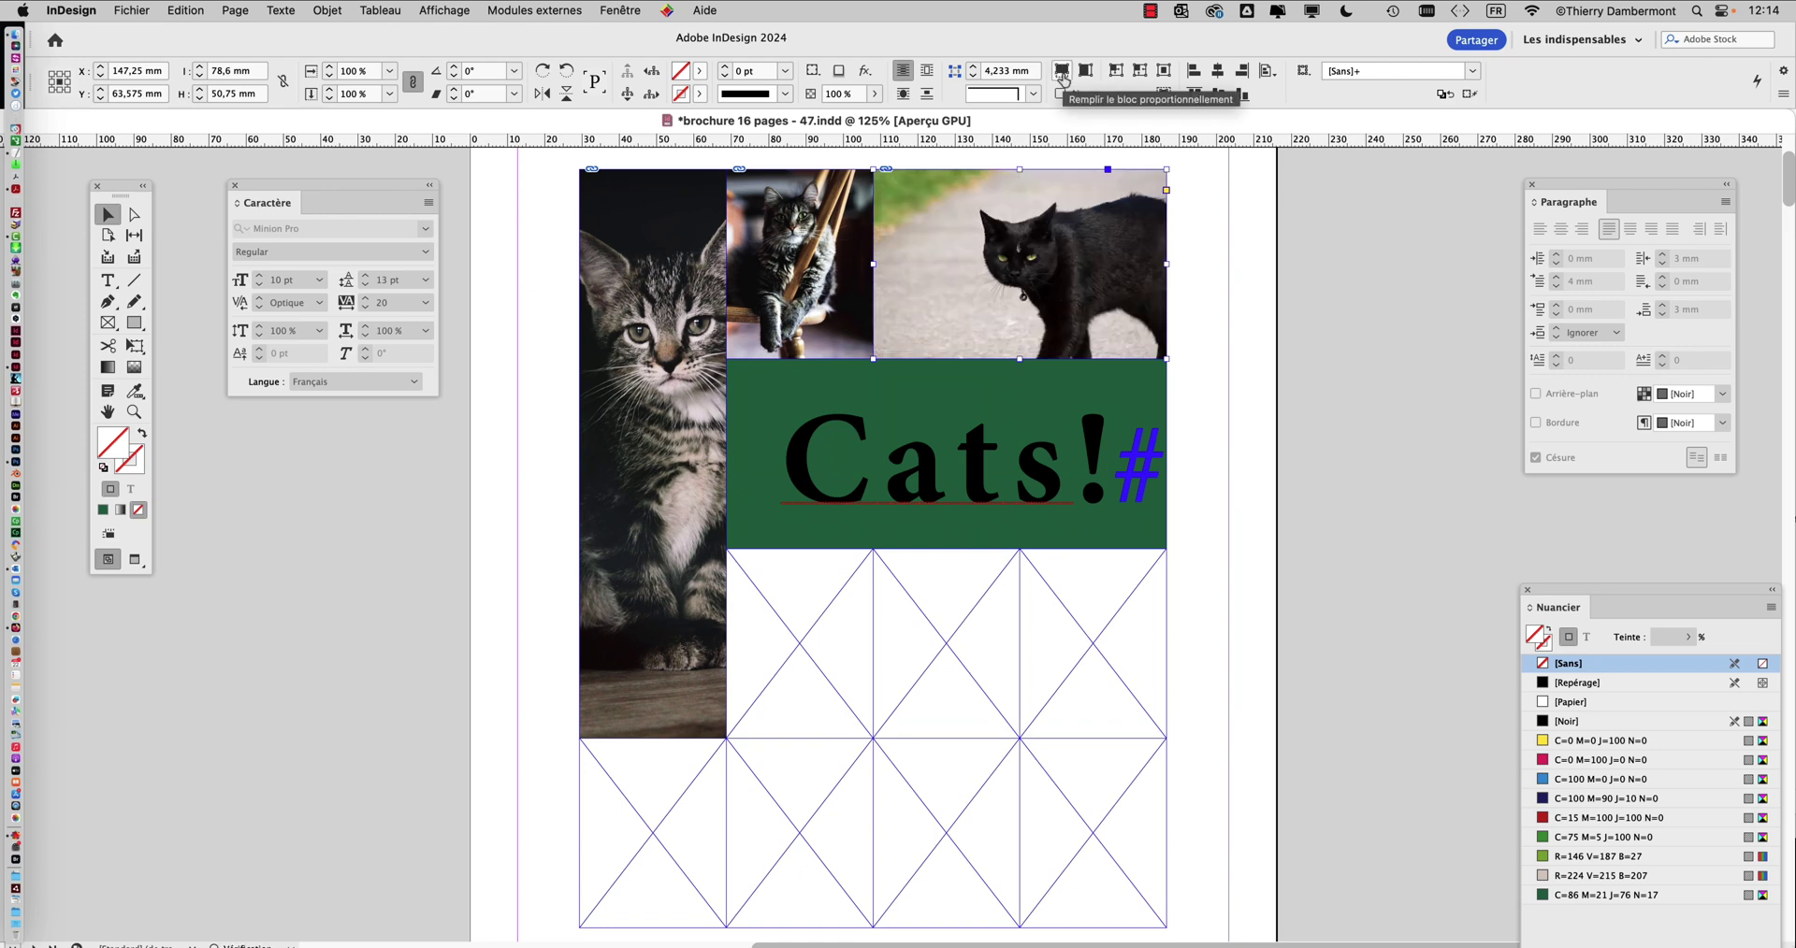
Step: Undo the black cat photo's fitting and widening, and restore the deleted empty frame beside it
{"action": "left_click_drag", "start_coordinate": [999, 243], "coordinate": [1107, 362]}
{"action": "key", "text": "super+alt+shift+e"}
{"action": "key", "text": "Escape"}
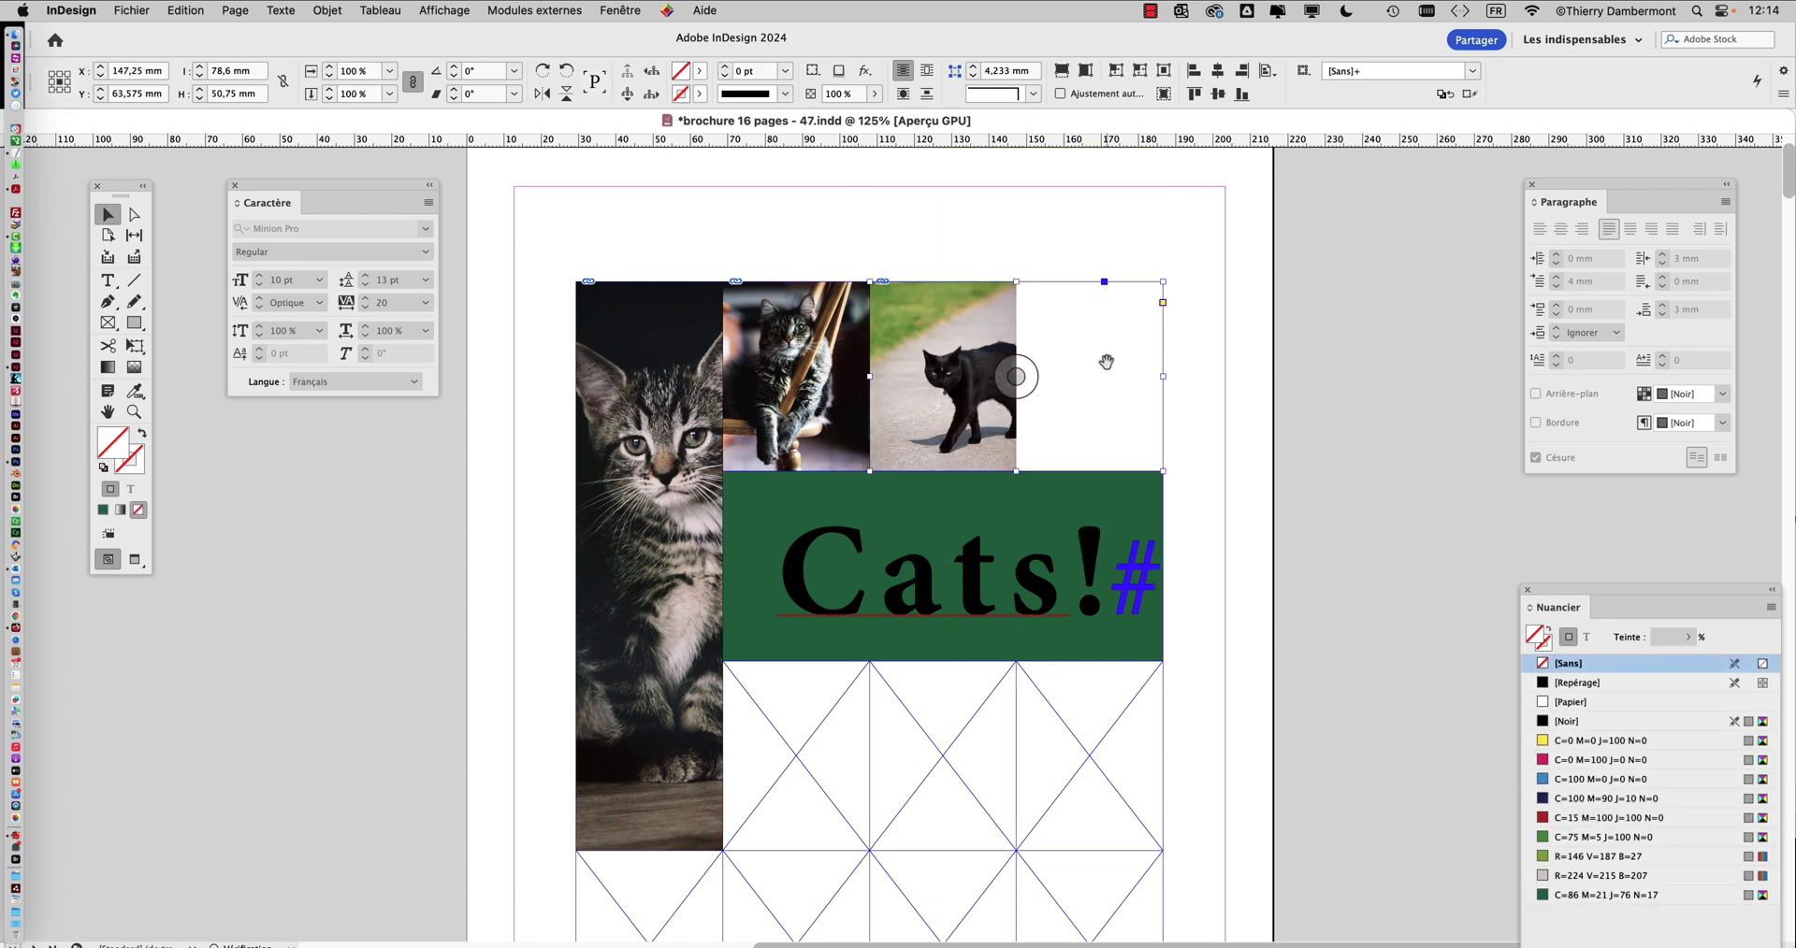
{"action": "key", "text": "super+alt+c"}
{"action": "key", "text": "super+s"}
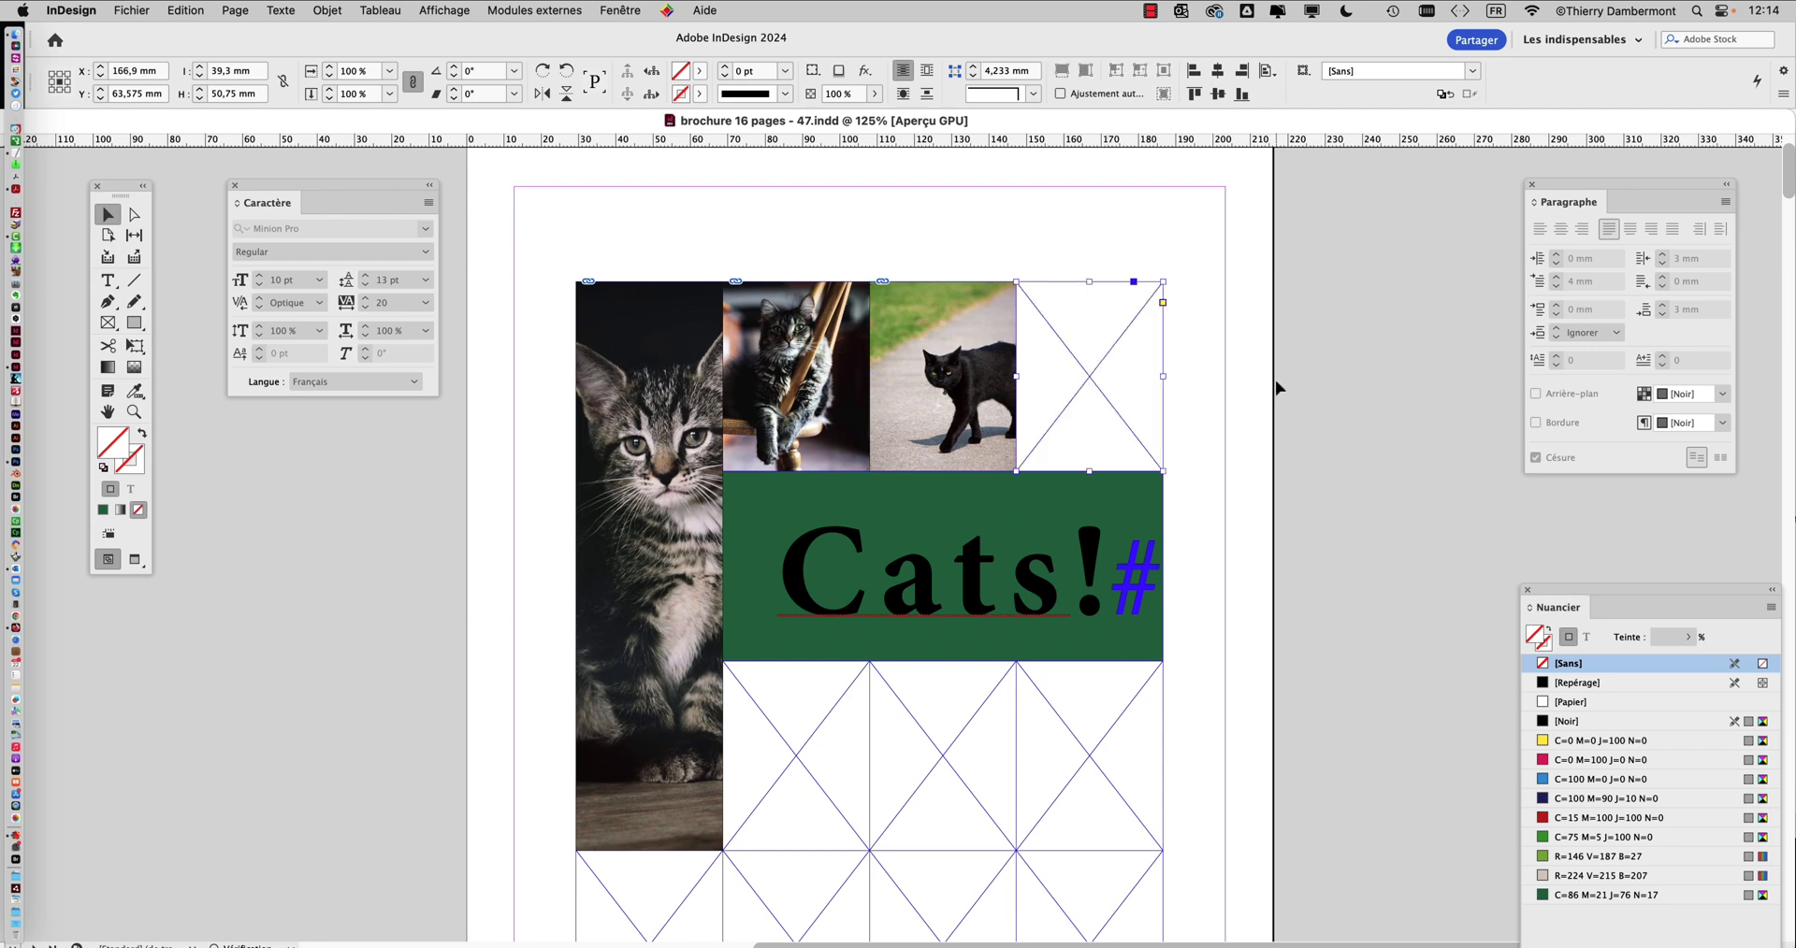
Step: Deselect the empty frame, show the page in preview mode and select the green "Cats!" text frame
{"action": "left_click", "coordinate": [1276, 379]}
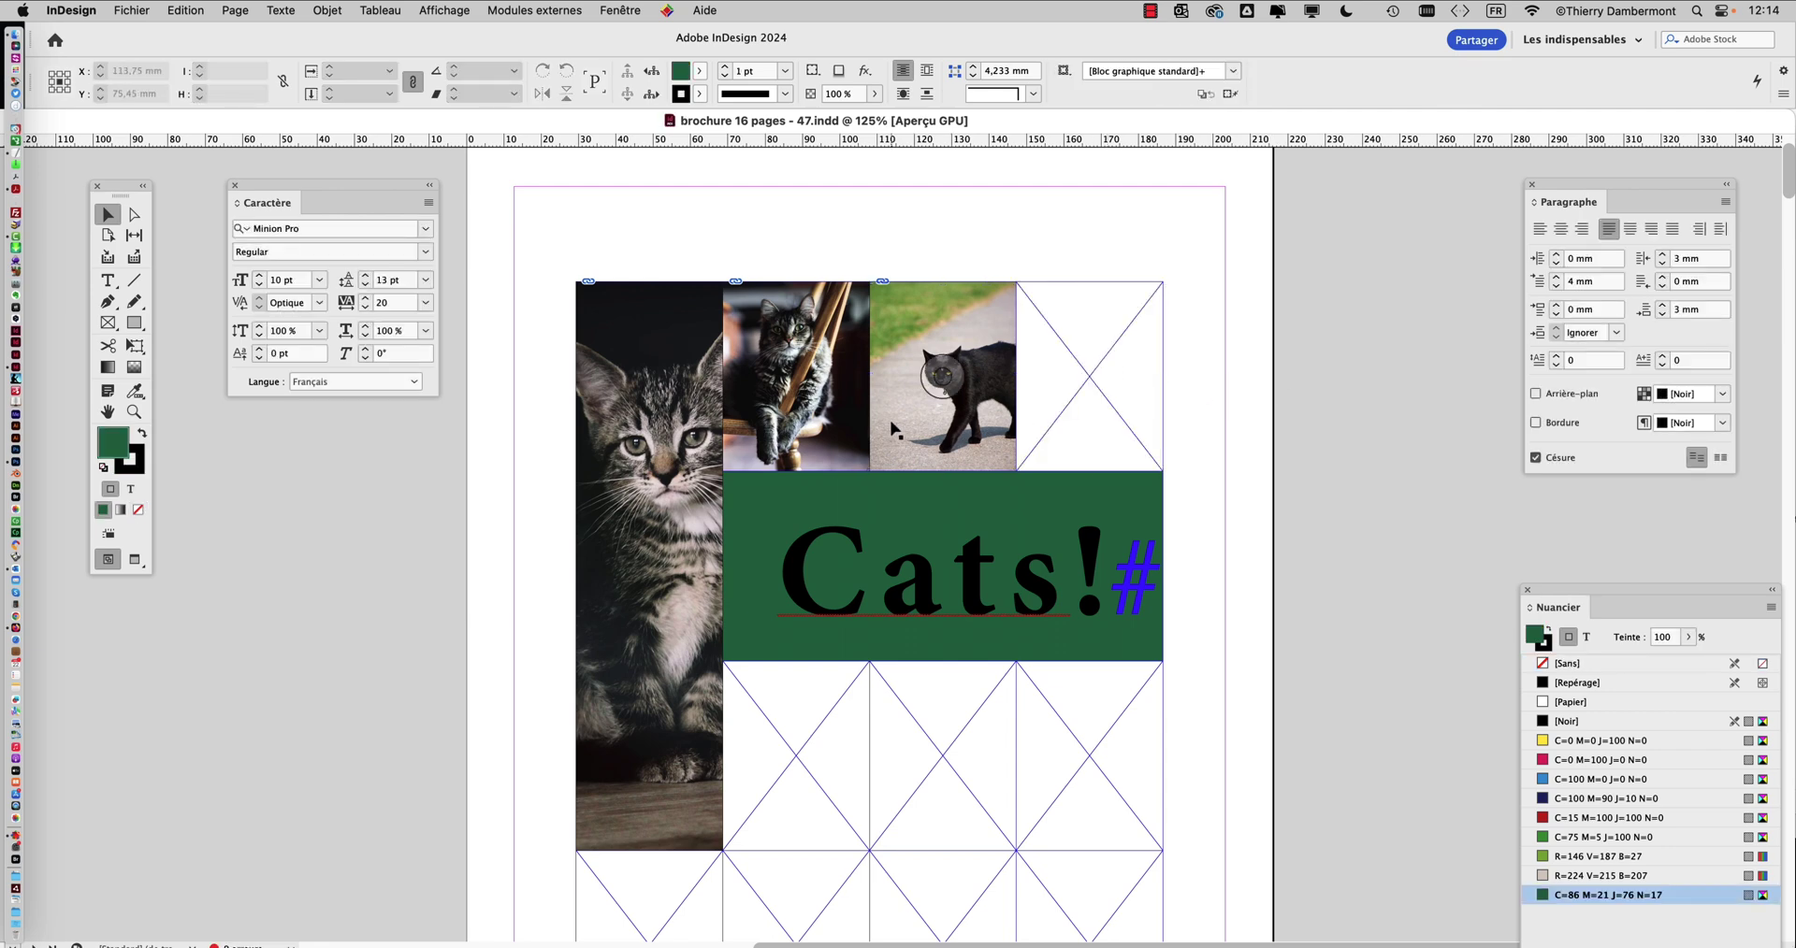
{"action": "scroll", "coordinate": [898, 426], "scroll_direction": "up", "scroll_amount": 3}
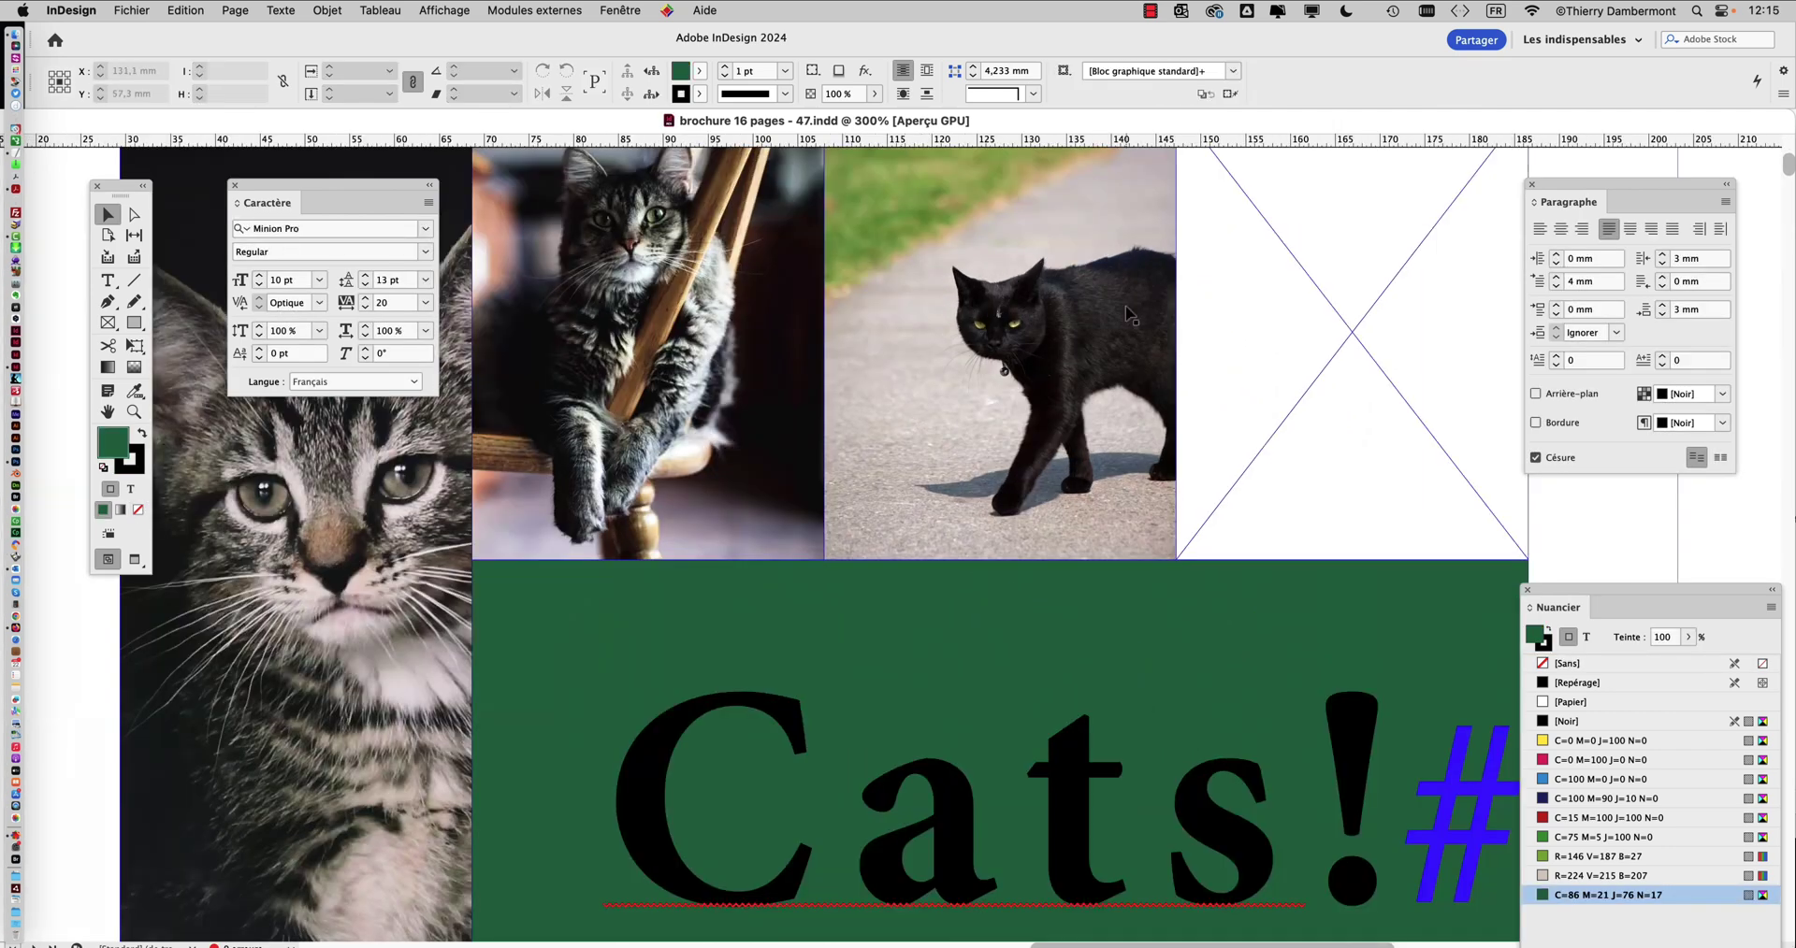
{"action": "scroll", "coordinate": [1017, 374], "scroll_direction": "down", "scroll_amount": 3}
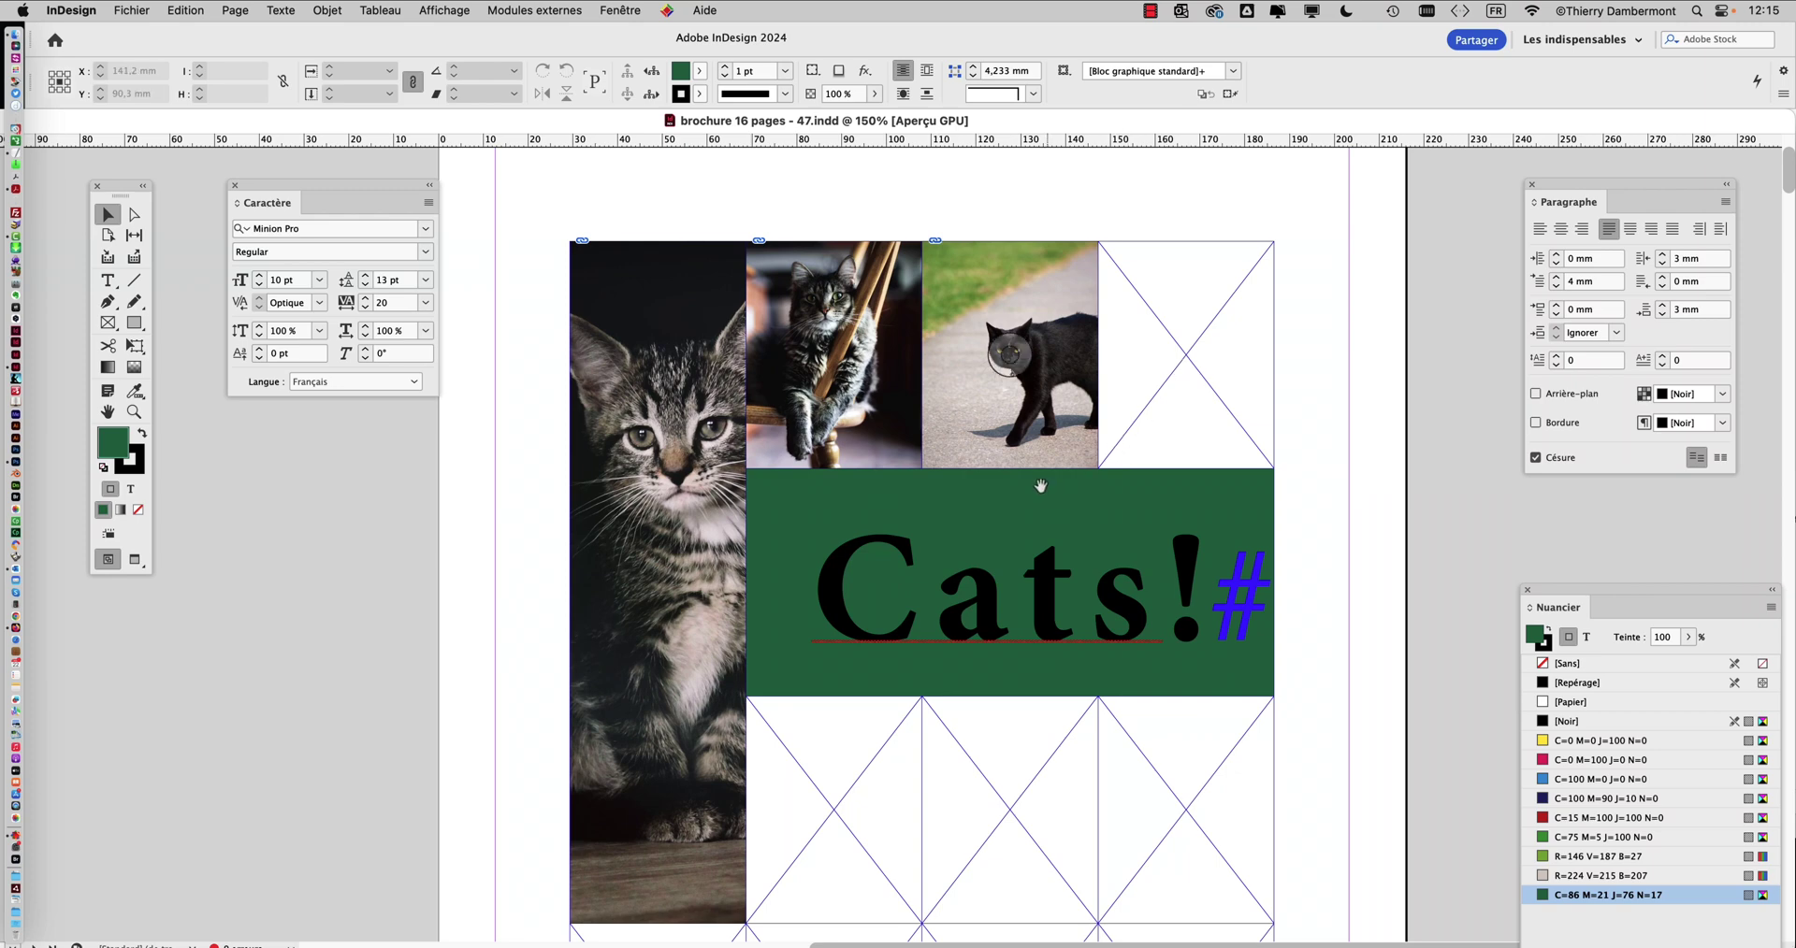
{"action": "scroll", "coordinate": [1063, 479], "scroll_direction": "down", "scroll_amount": 3}
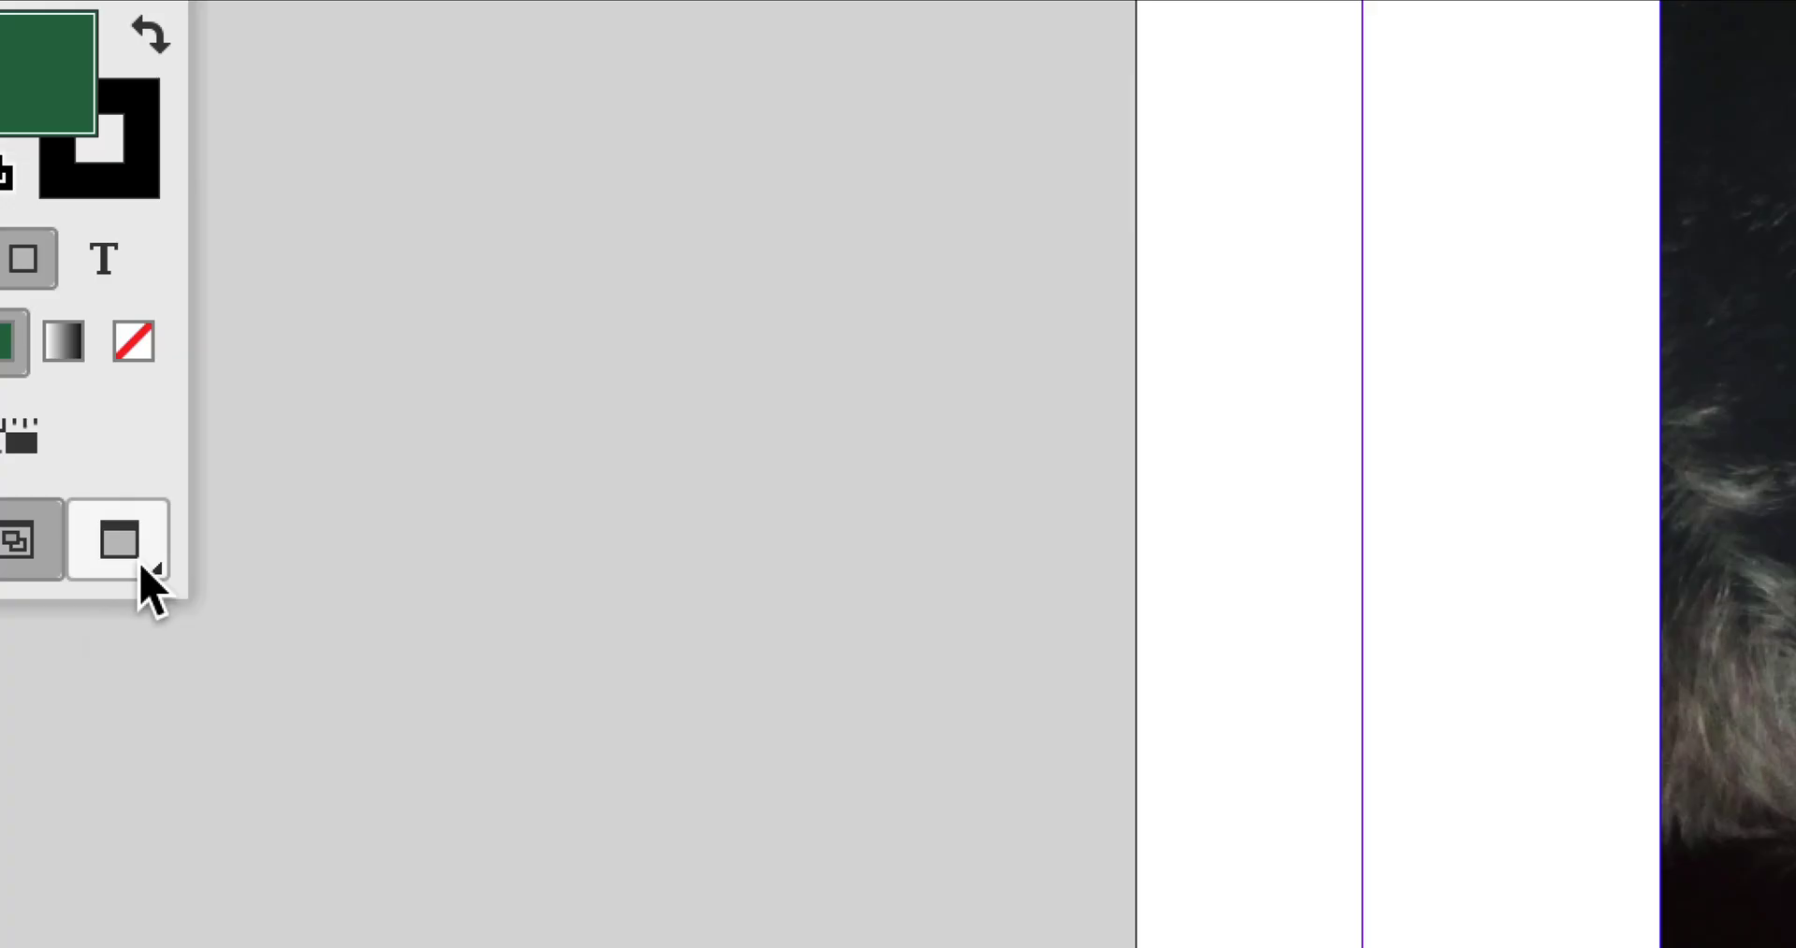
{"action": "left_click", "coordinate": [140, 566]}
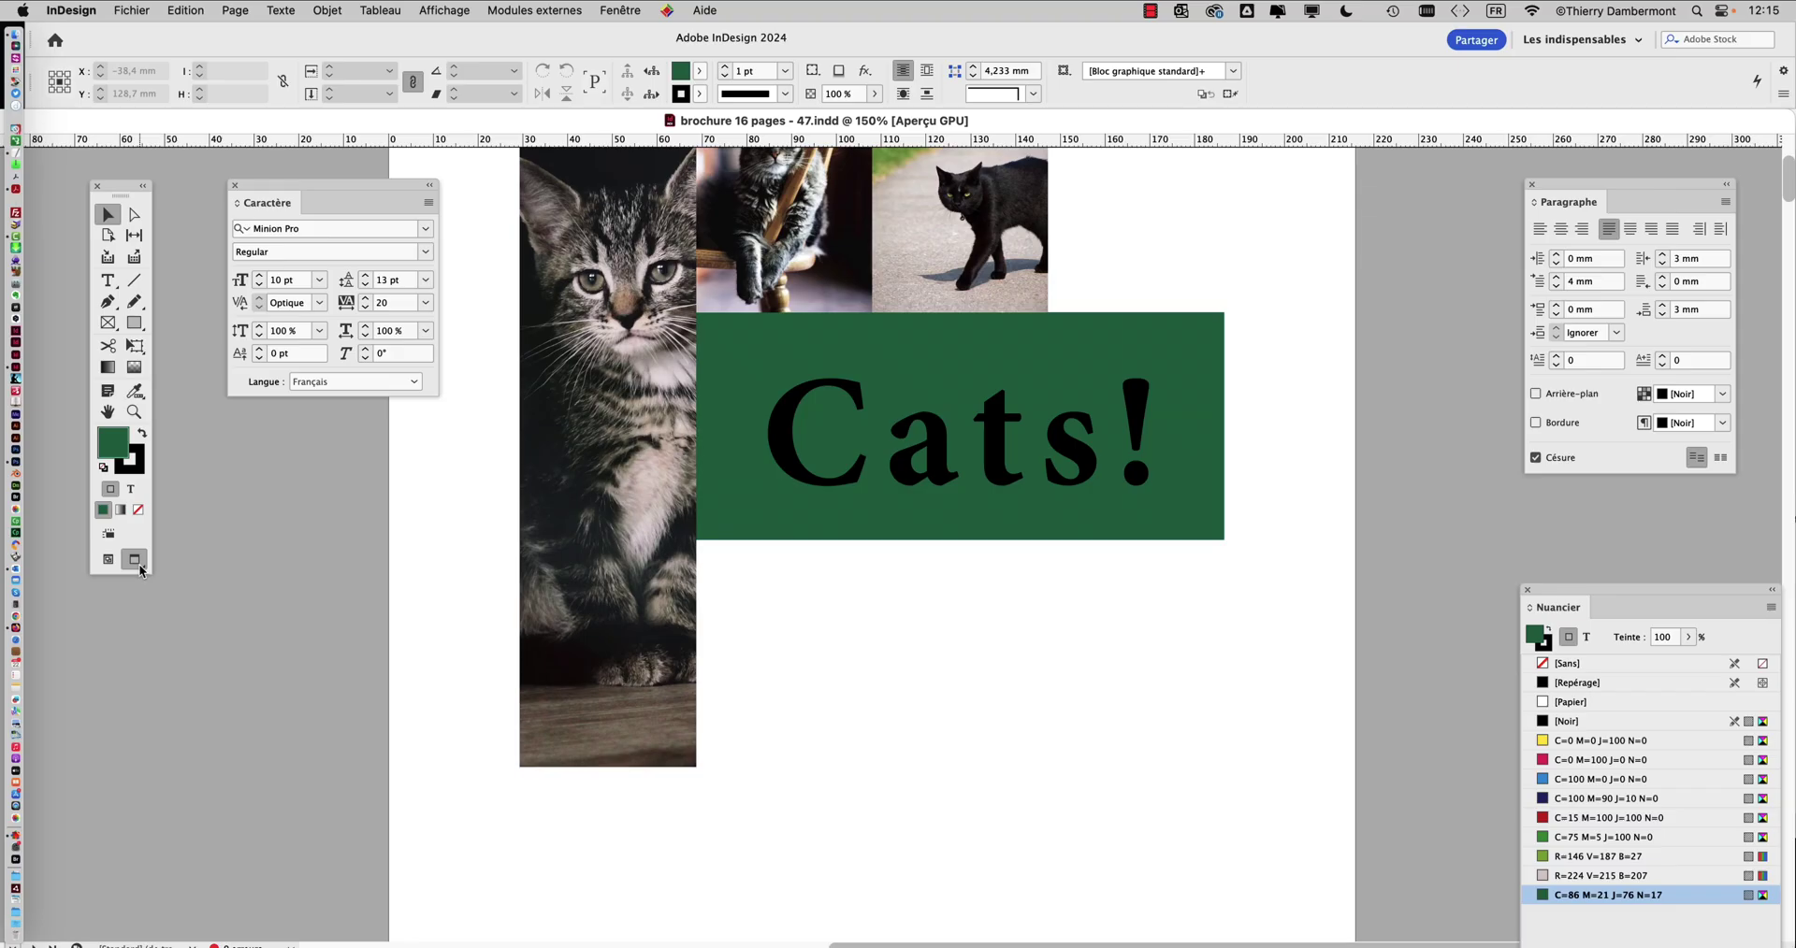
{"action": "scroll", "coordinate": [1187, 602], "scroll_direction": "up", "scroll_amount": 2}
{"action": "scroll", "coordinate": [1187, 601], "scroll_direction": "left", "scroll_amount": 1}
{"action": "scroll", "coordinate": [1219, 708], "scroll_direction": "down", "scroll_amount": 1}
{"action": "scroll", "coordinate": [1219, 708], "scroll_direction": "left", "scroll_amount": 1}
{"action": "left_click", "coordinate": [1080, 465]}
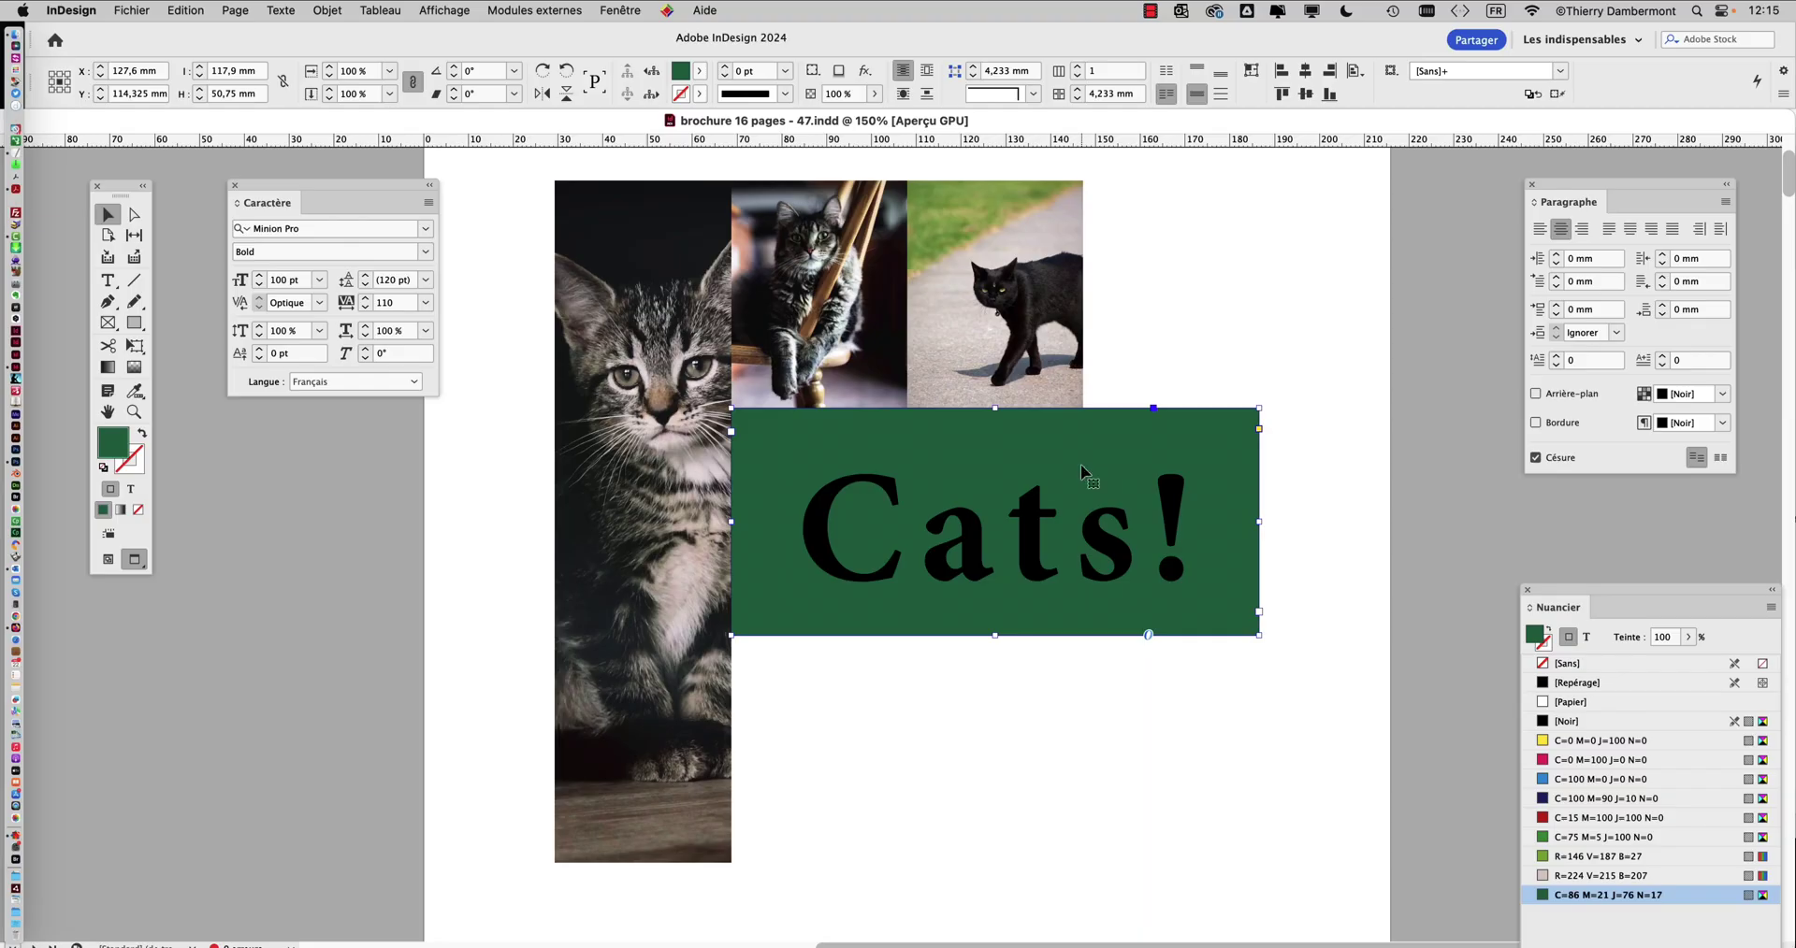
{"action": "left_click_drag", "start_coordinate": [951, 462], "coordinate": [698, 337]}
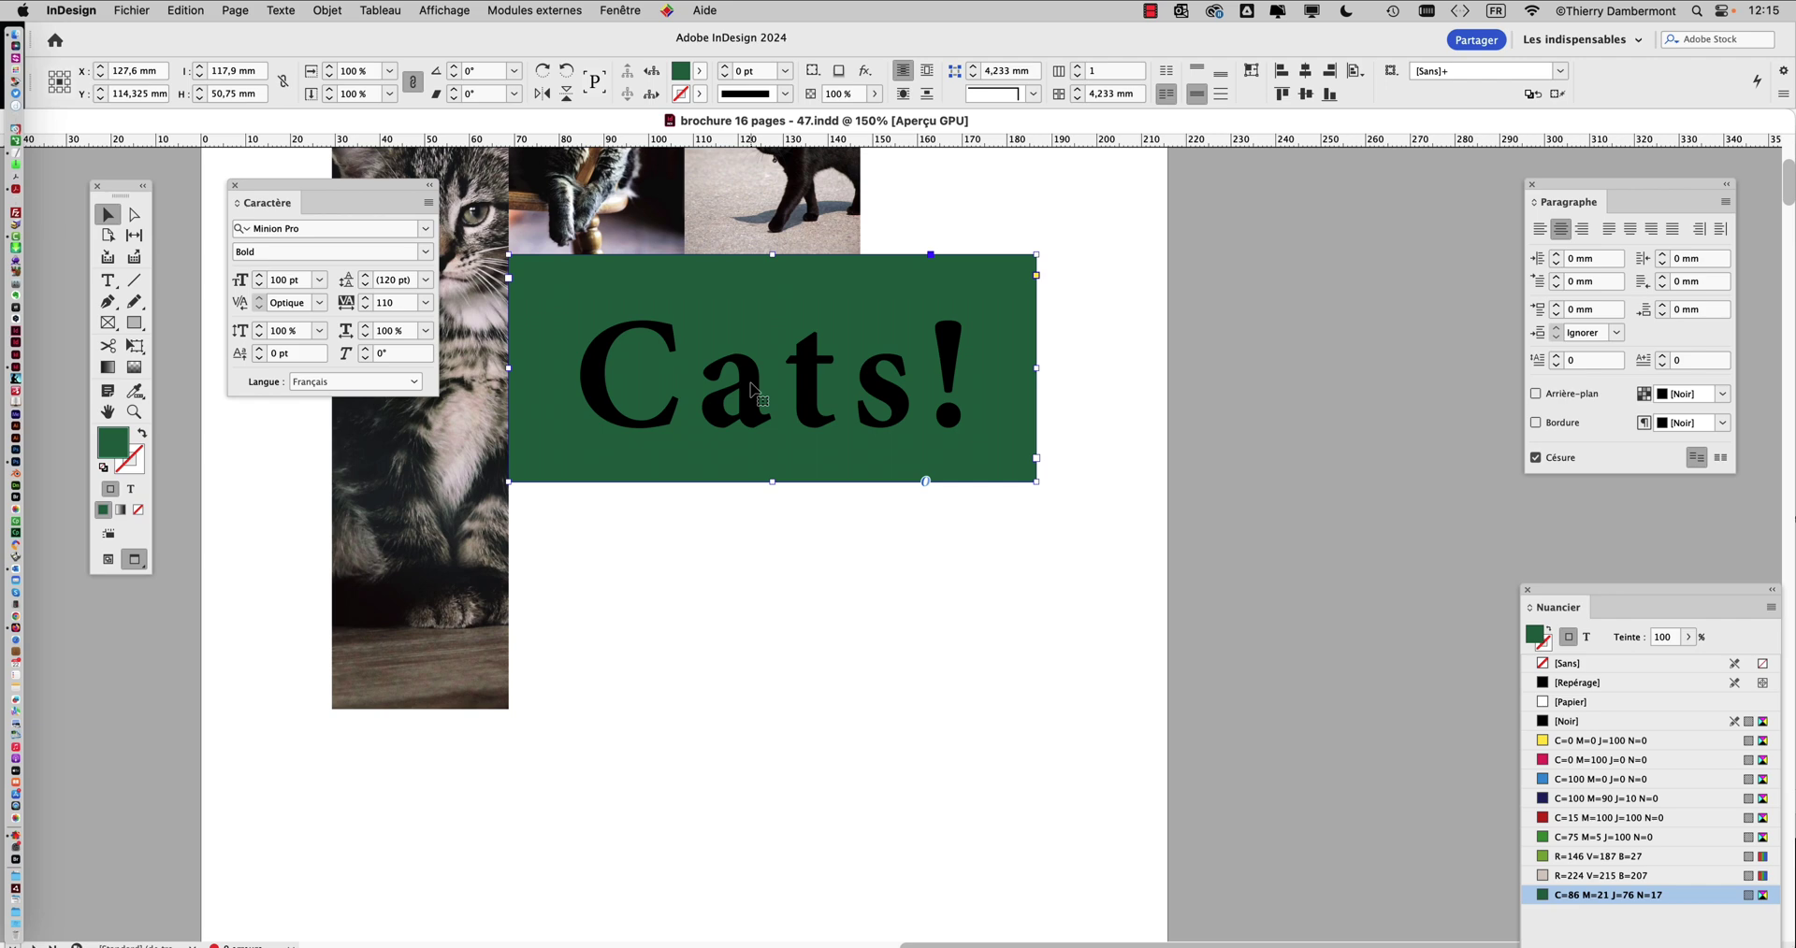
Step: Switch to Firefox and correct the Google Images search to "finition texte découpe"
{"action": "key", "text": "super+Tab"}
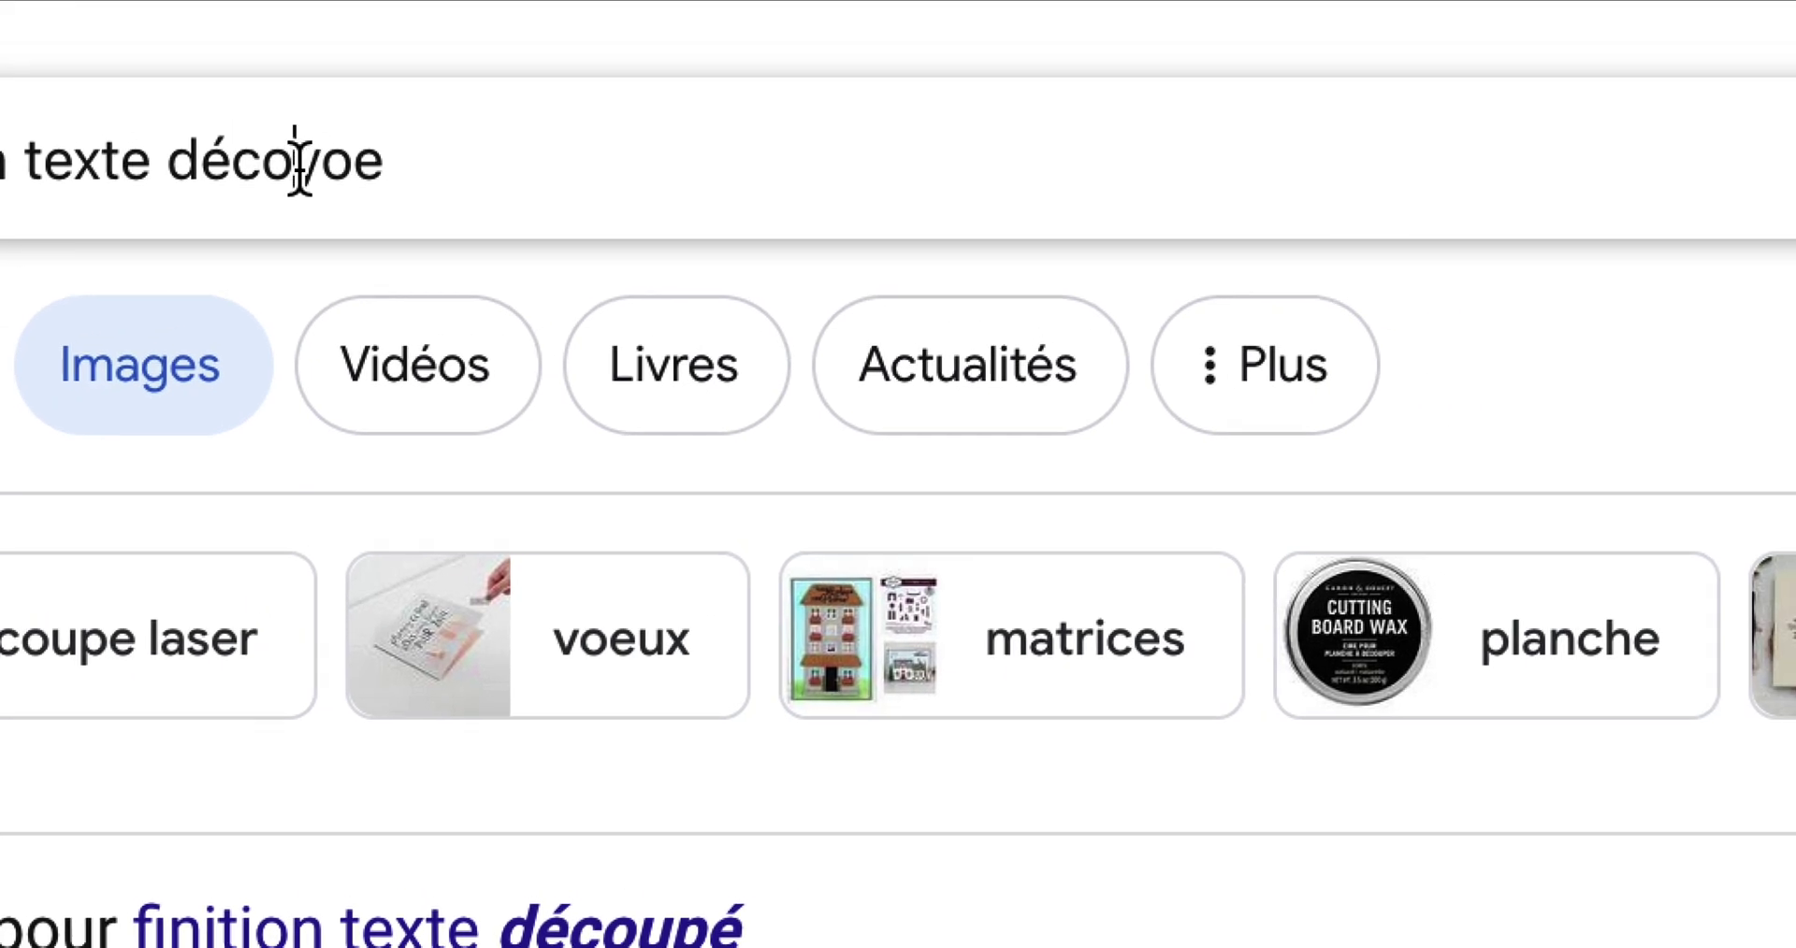
{"action": "left_click_drag", "start_coordinate": [562, 117], "coordinate": [628, 118]}
{"action": "type", "text": "upe"}
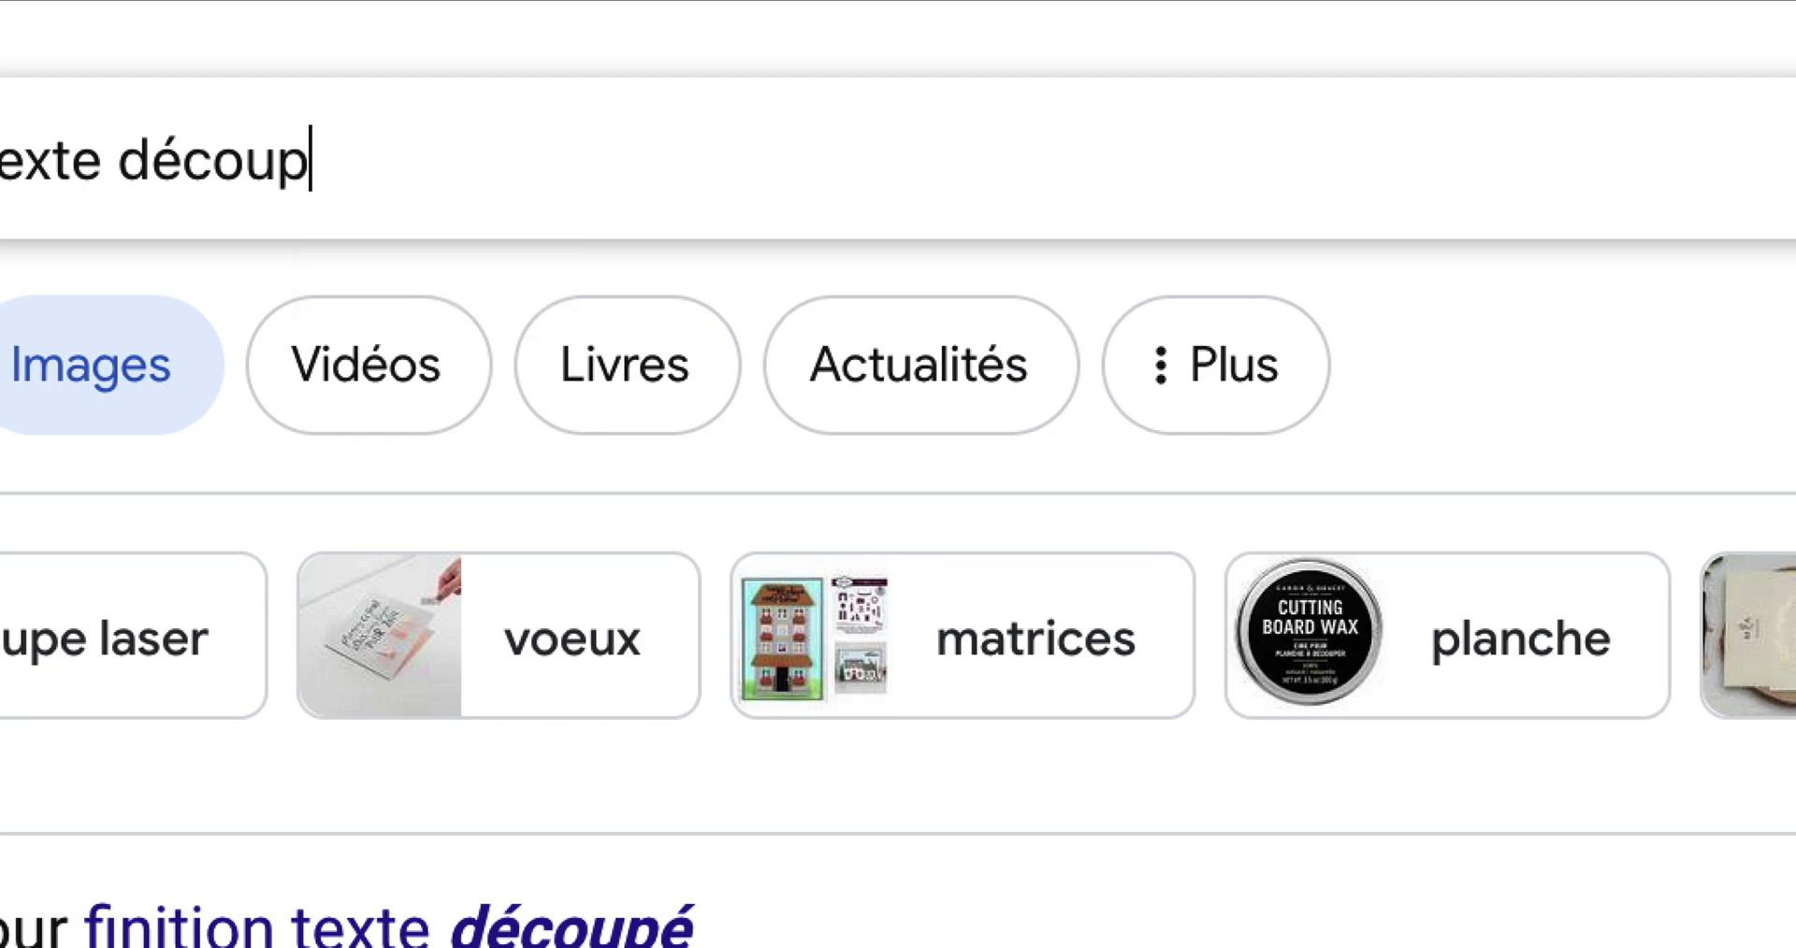
{"action": "key", "text": "Return"}
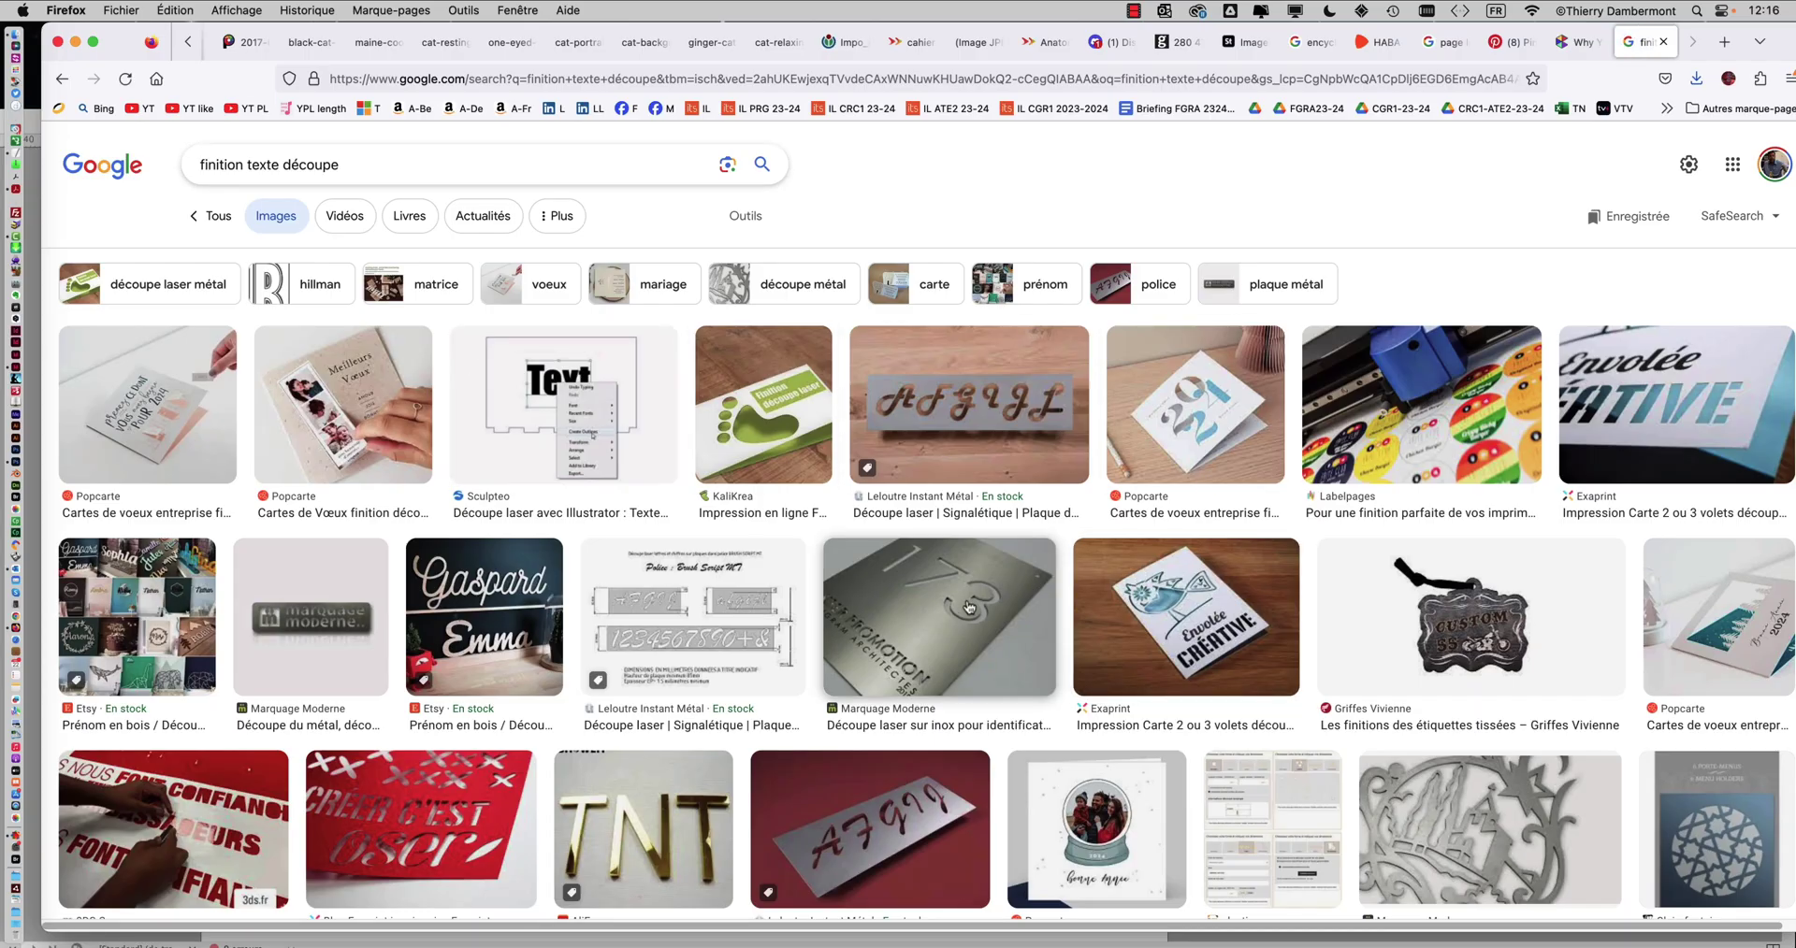
Step: Browse the image results for cut-out text finishes, examine the Popcarte 2024 card and the Exaprint laser-cut card, and return to InDesign
{"action": "scroll", "coordinate": [959, 588], "scroll_direction": "down", "scroll_amount": 1}
{"action": "scroll", "coordinate": [959, 588], "scroll_direction": "down", "scroll_amount": 2}
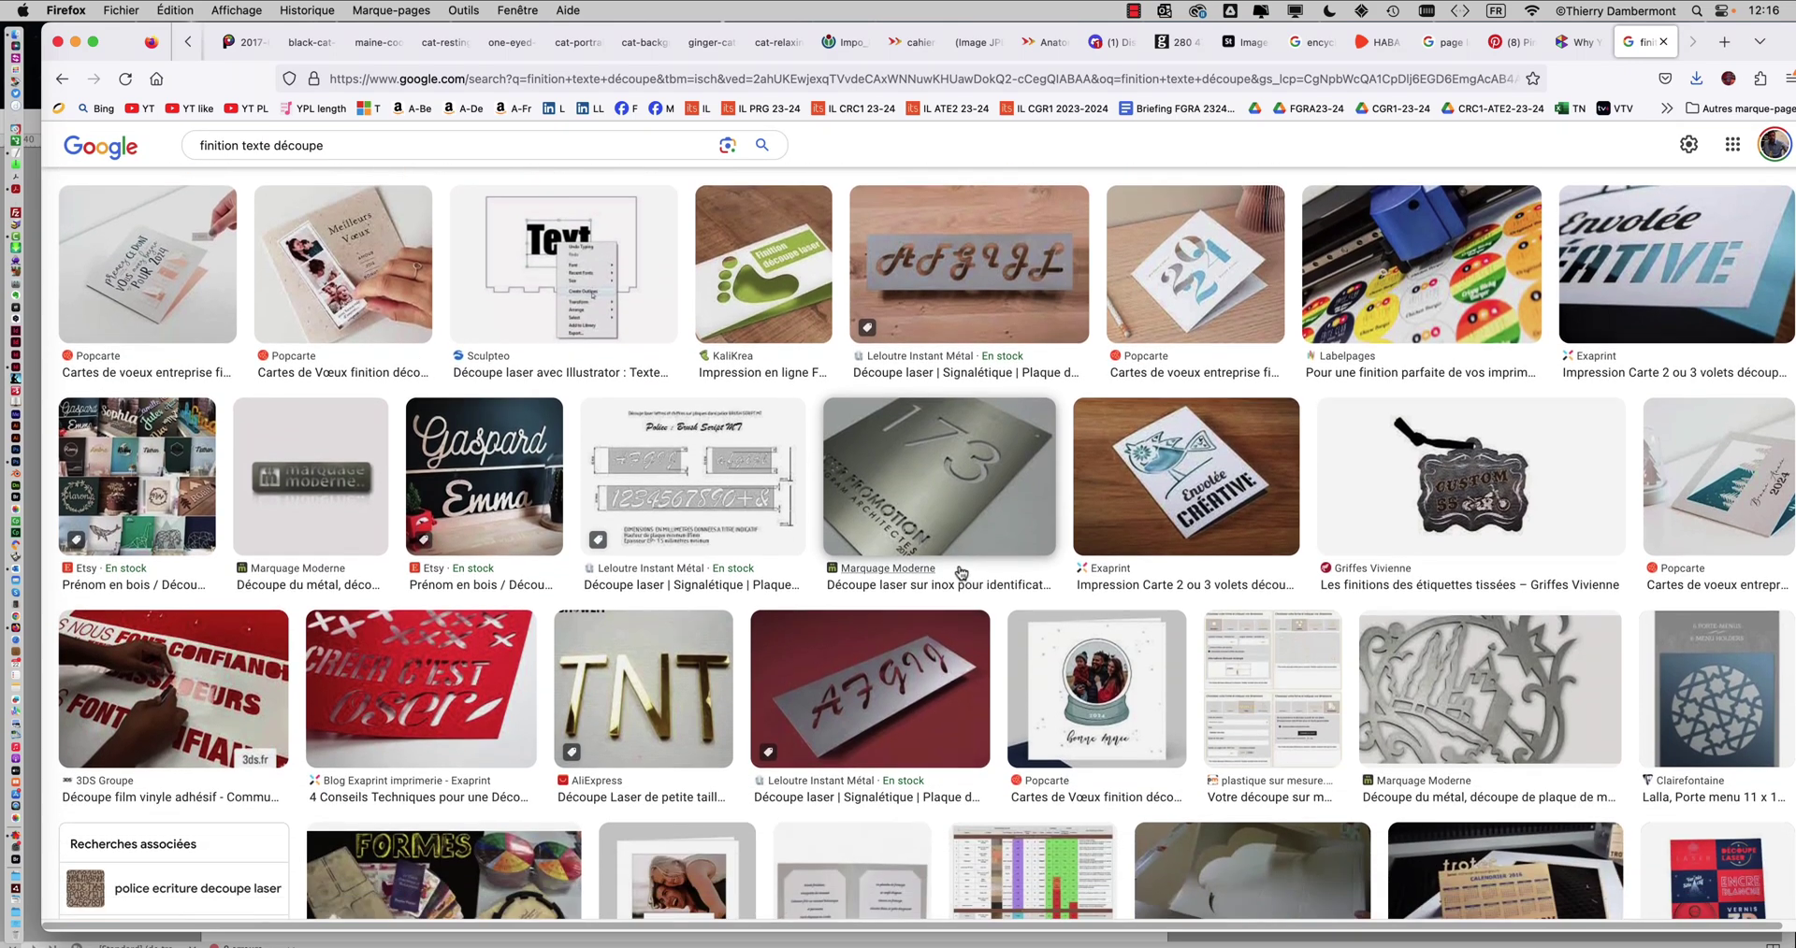
{"action": "scroll", "coordinate": [939, 488], "scroll_direction": "up", "scroll_amount": 4}
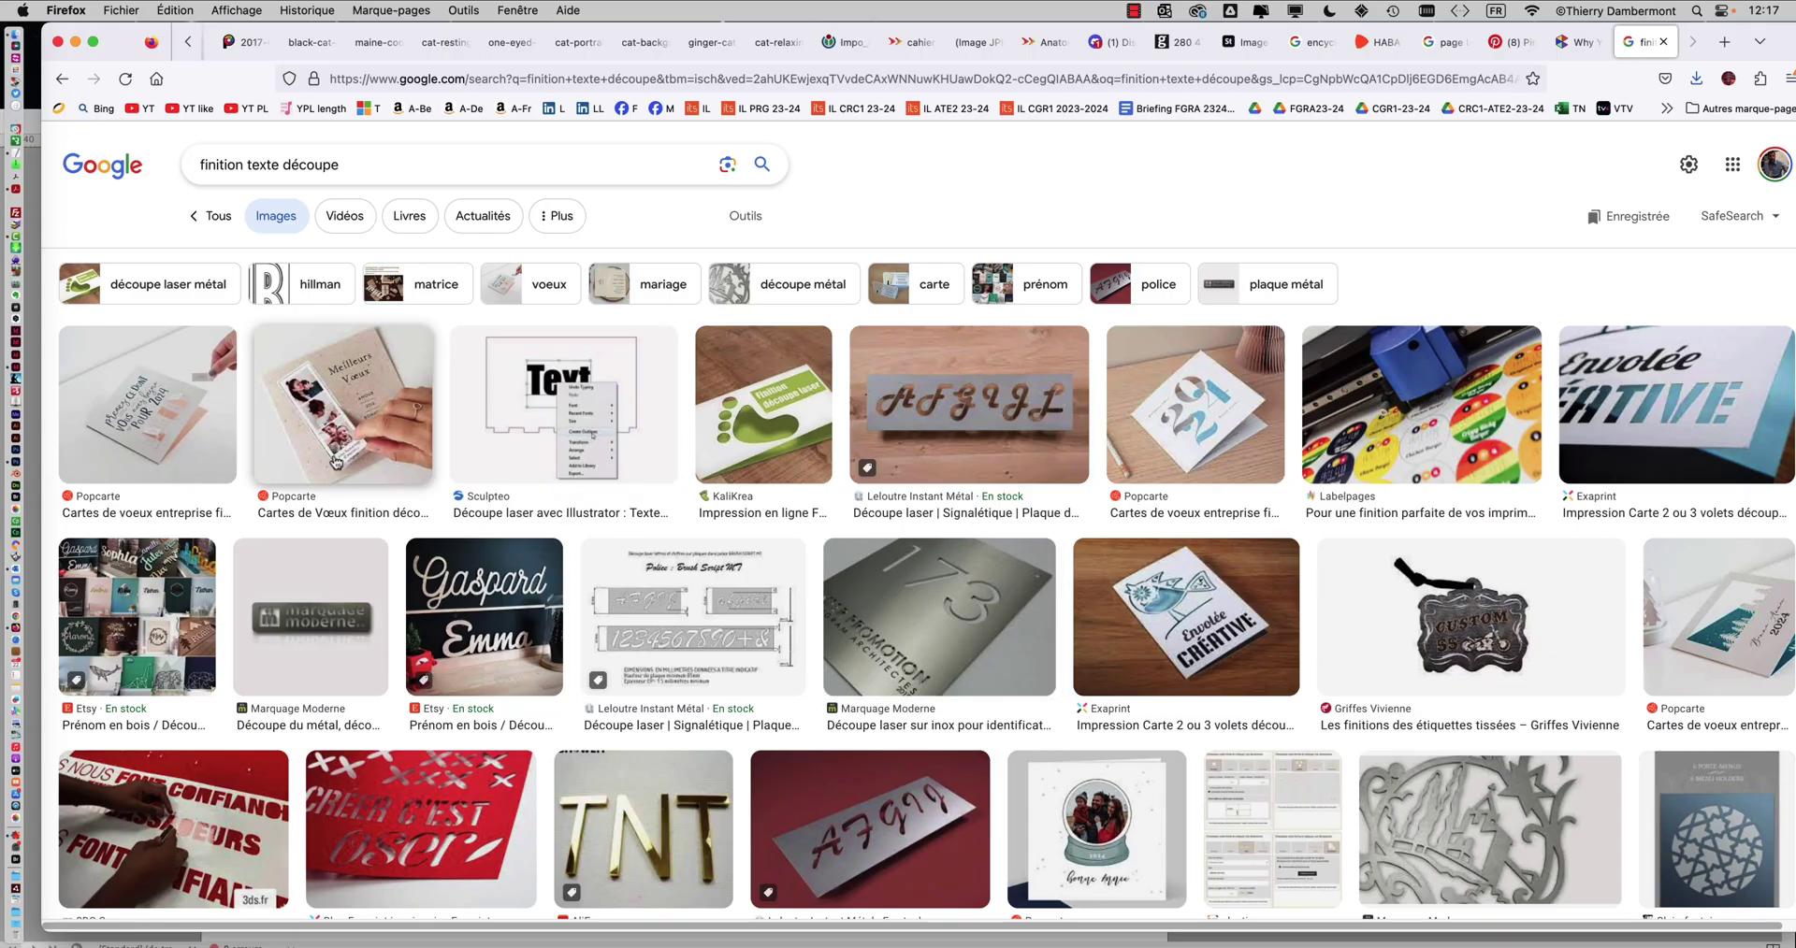
{"action": "scroll", "coordinate": [761, 546], "scroll_direction": "down", "scroll_amount": 1}
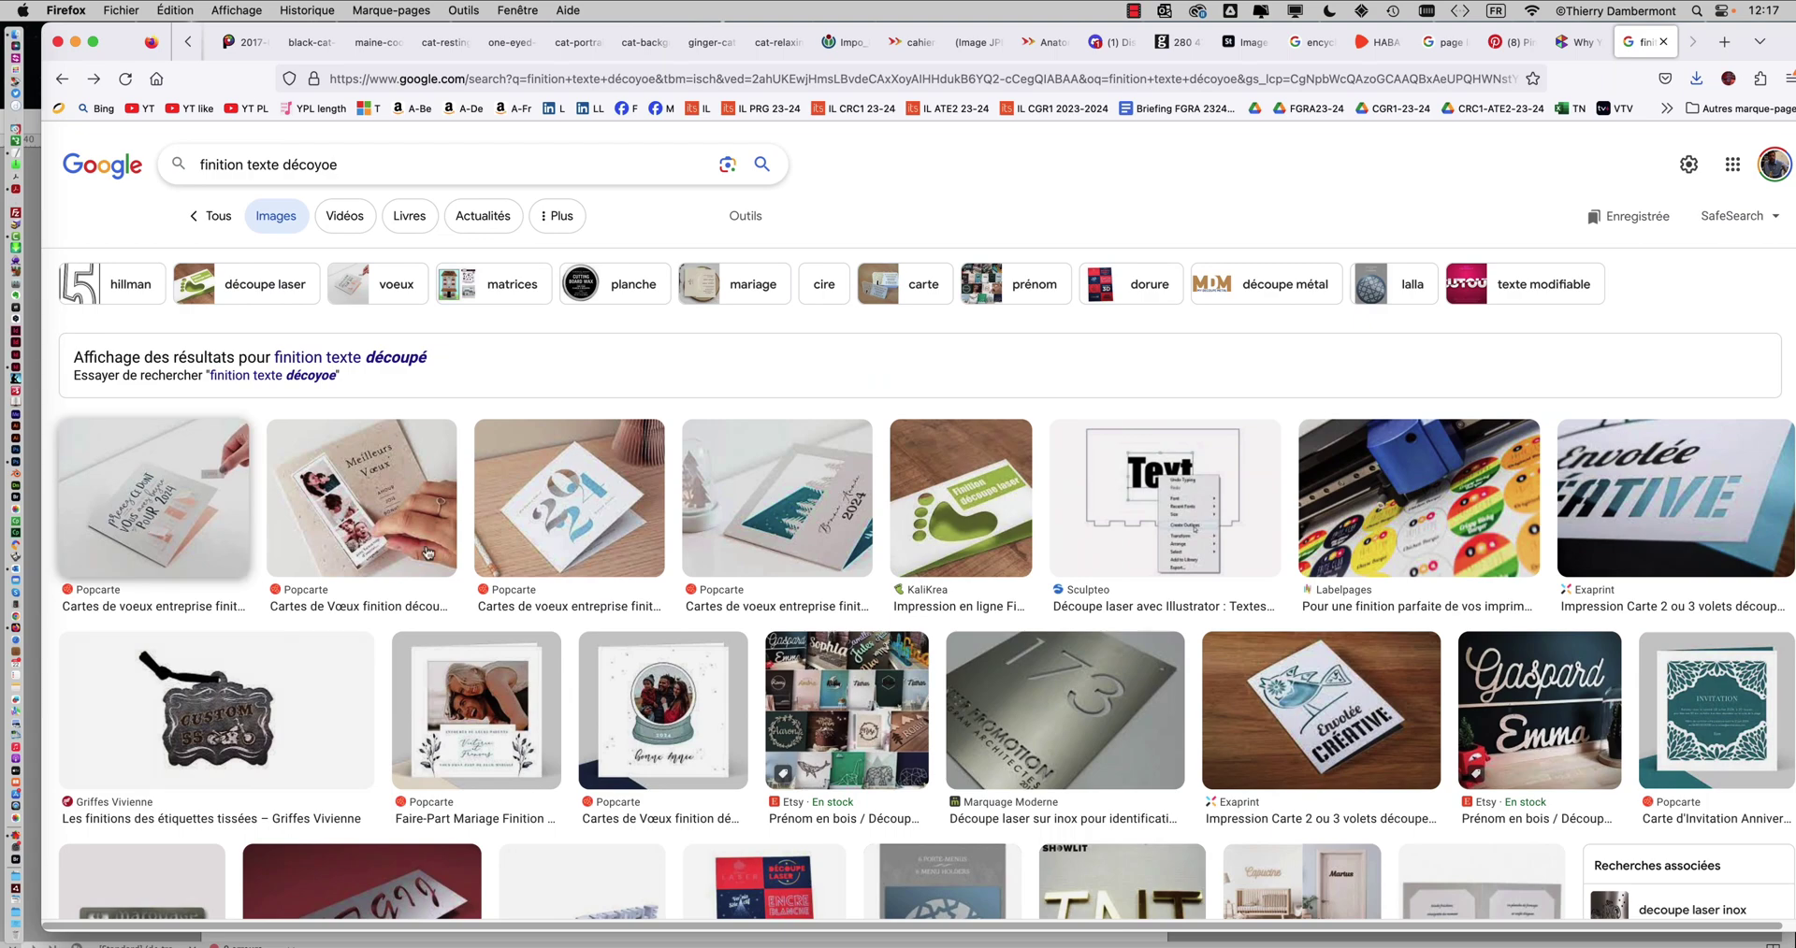
{"action": "left_click", "coordinate": [549, 508]}
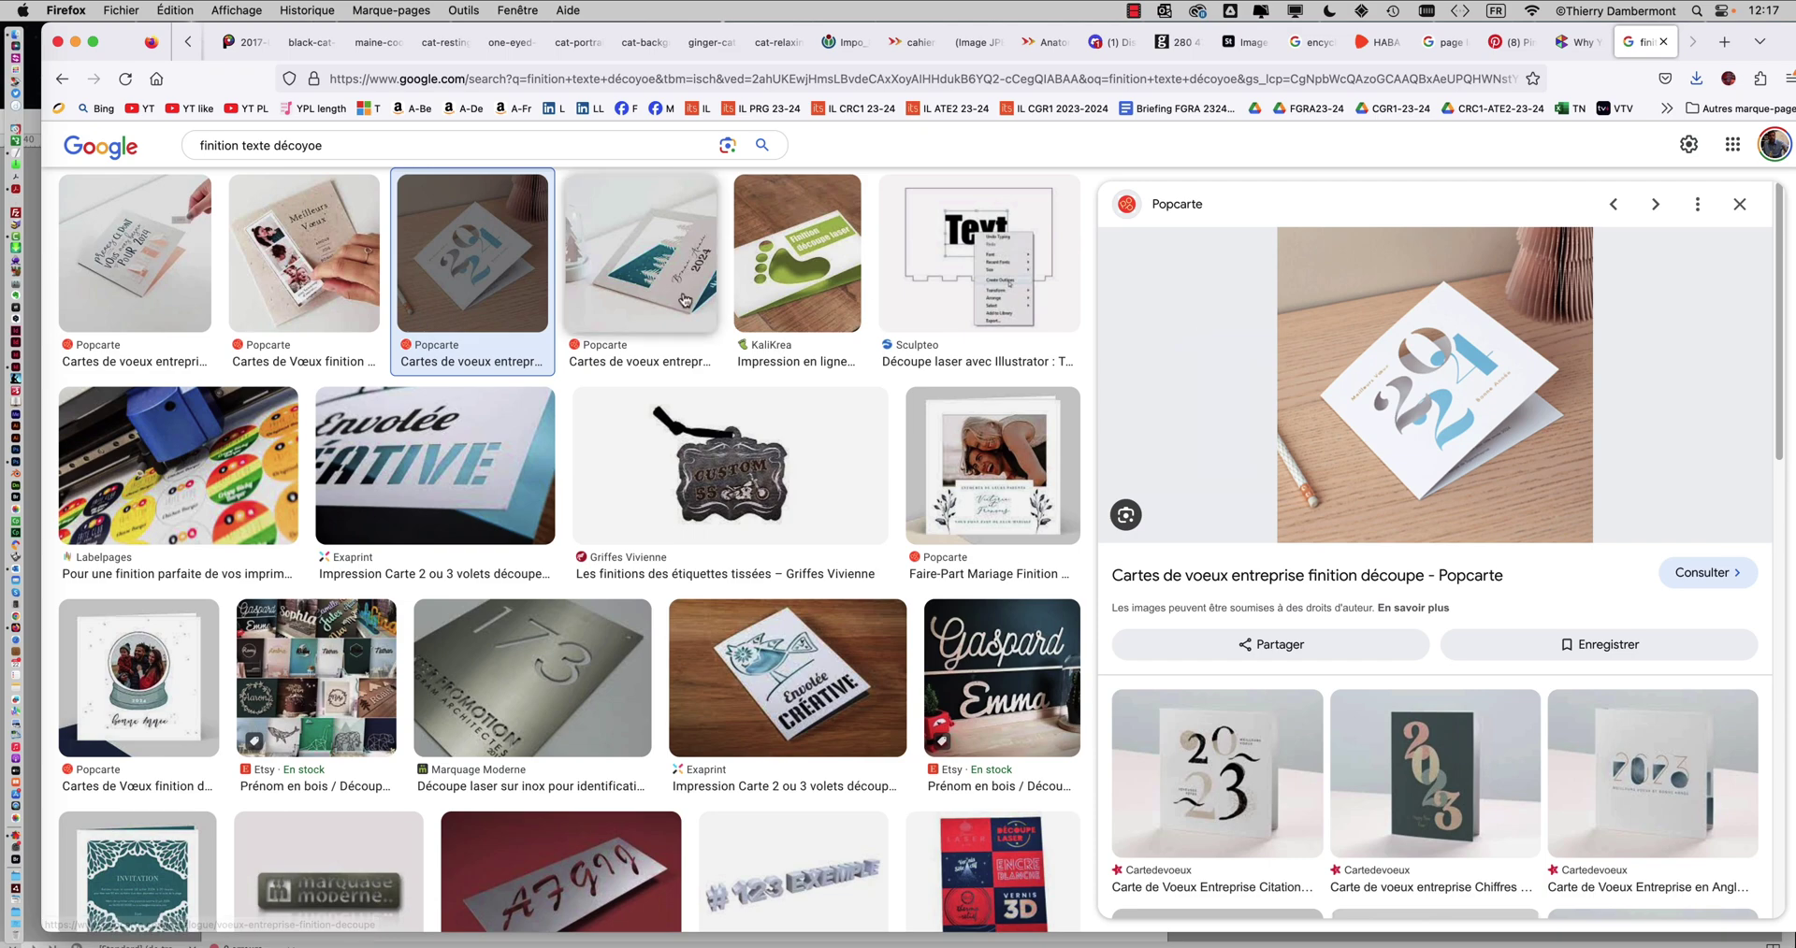
{"action": "left_click", "coordinate": [383, 483]}
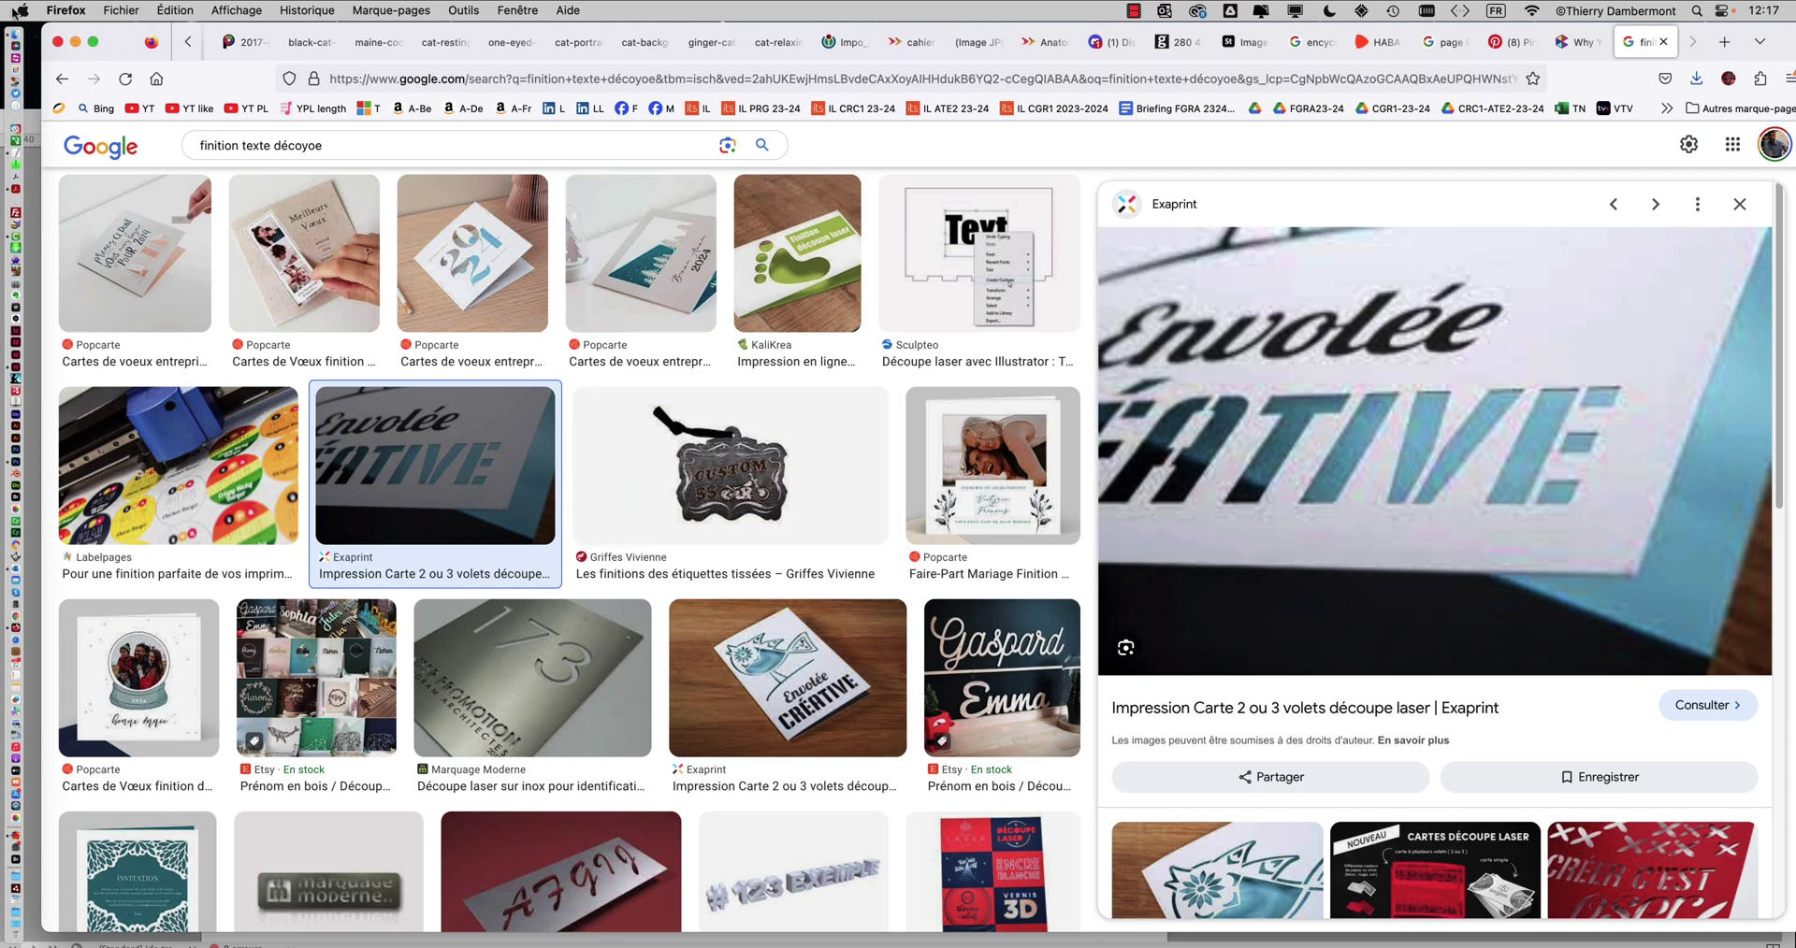
{"action": "left_click", "coordinate": [76, 42]}
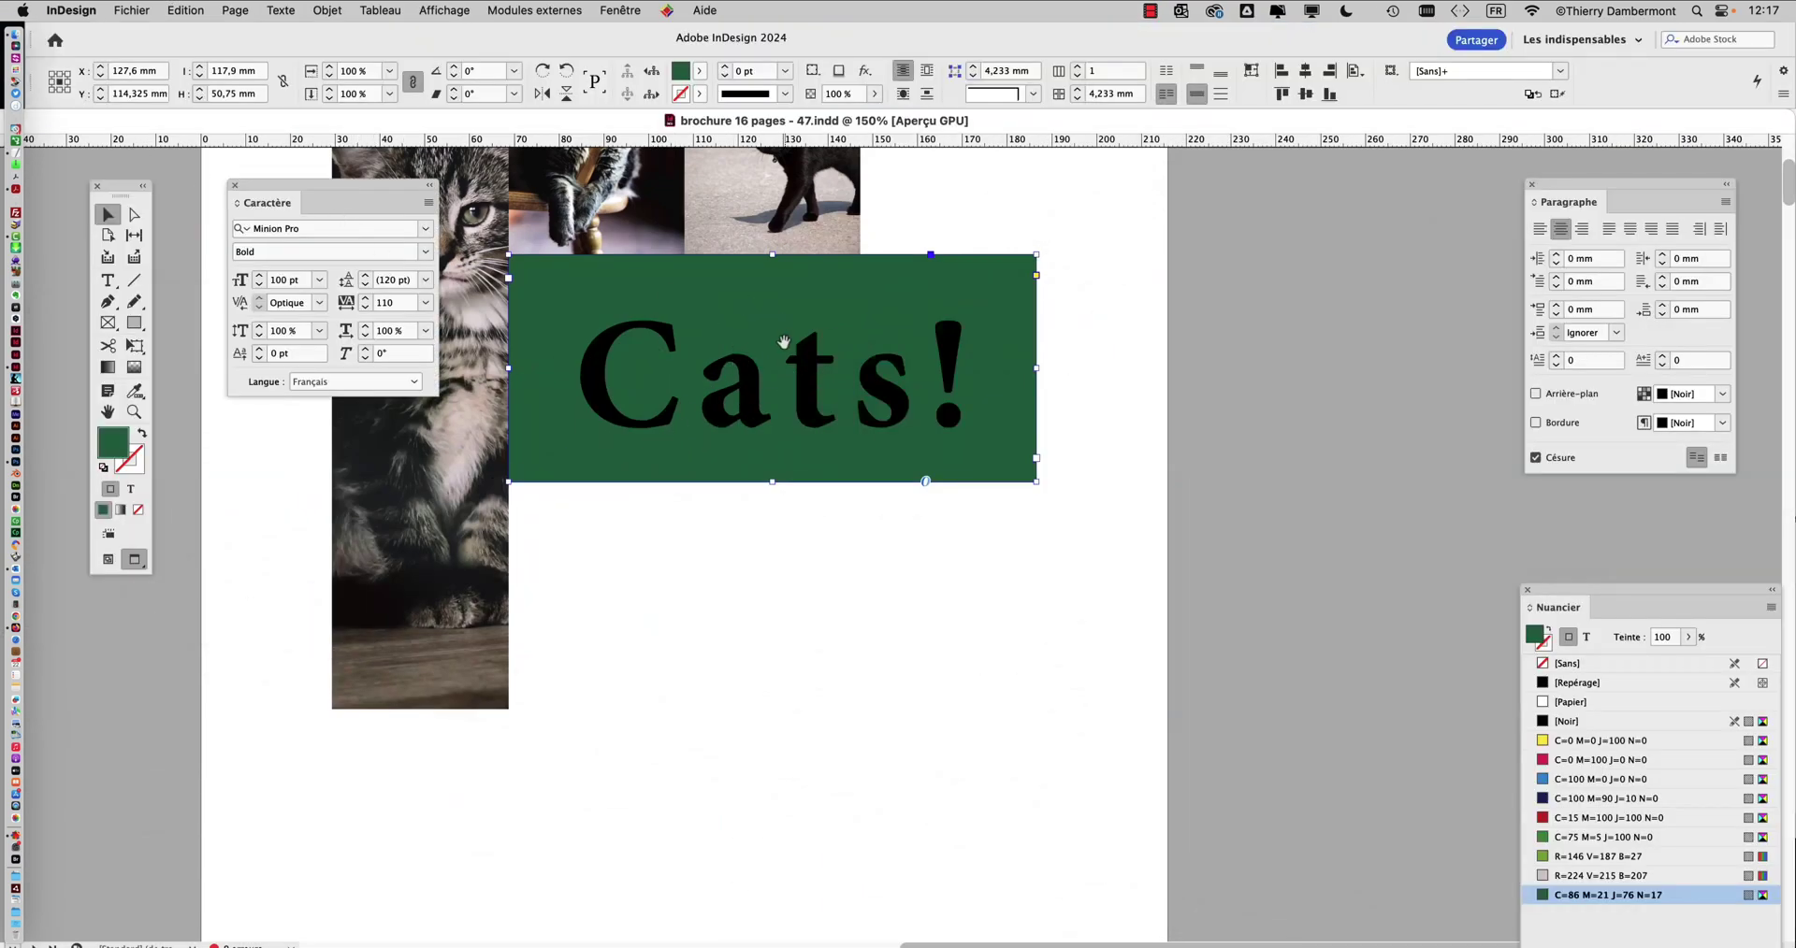
Step: Apply a drop shadow effect (Ombre portée) to only the text of the green "Cats!" frame, with the preview turned on
{"action": "scroll", "coordinate": [778, 333], "scroll_direction": "down", "scroll_amount": 1}
{"action": "left_click", "coordinate": [314, 10]}
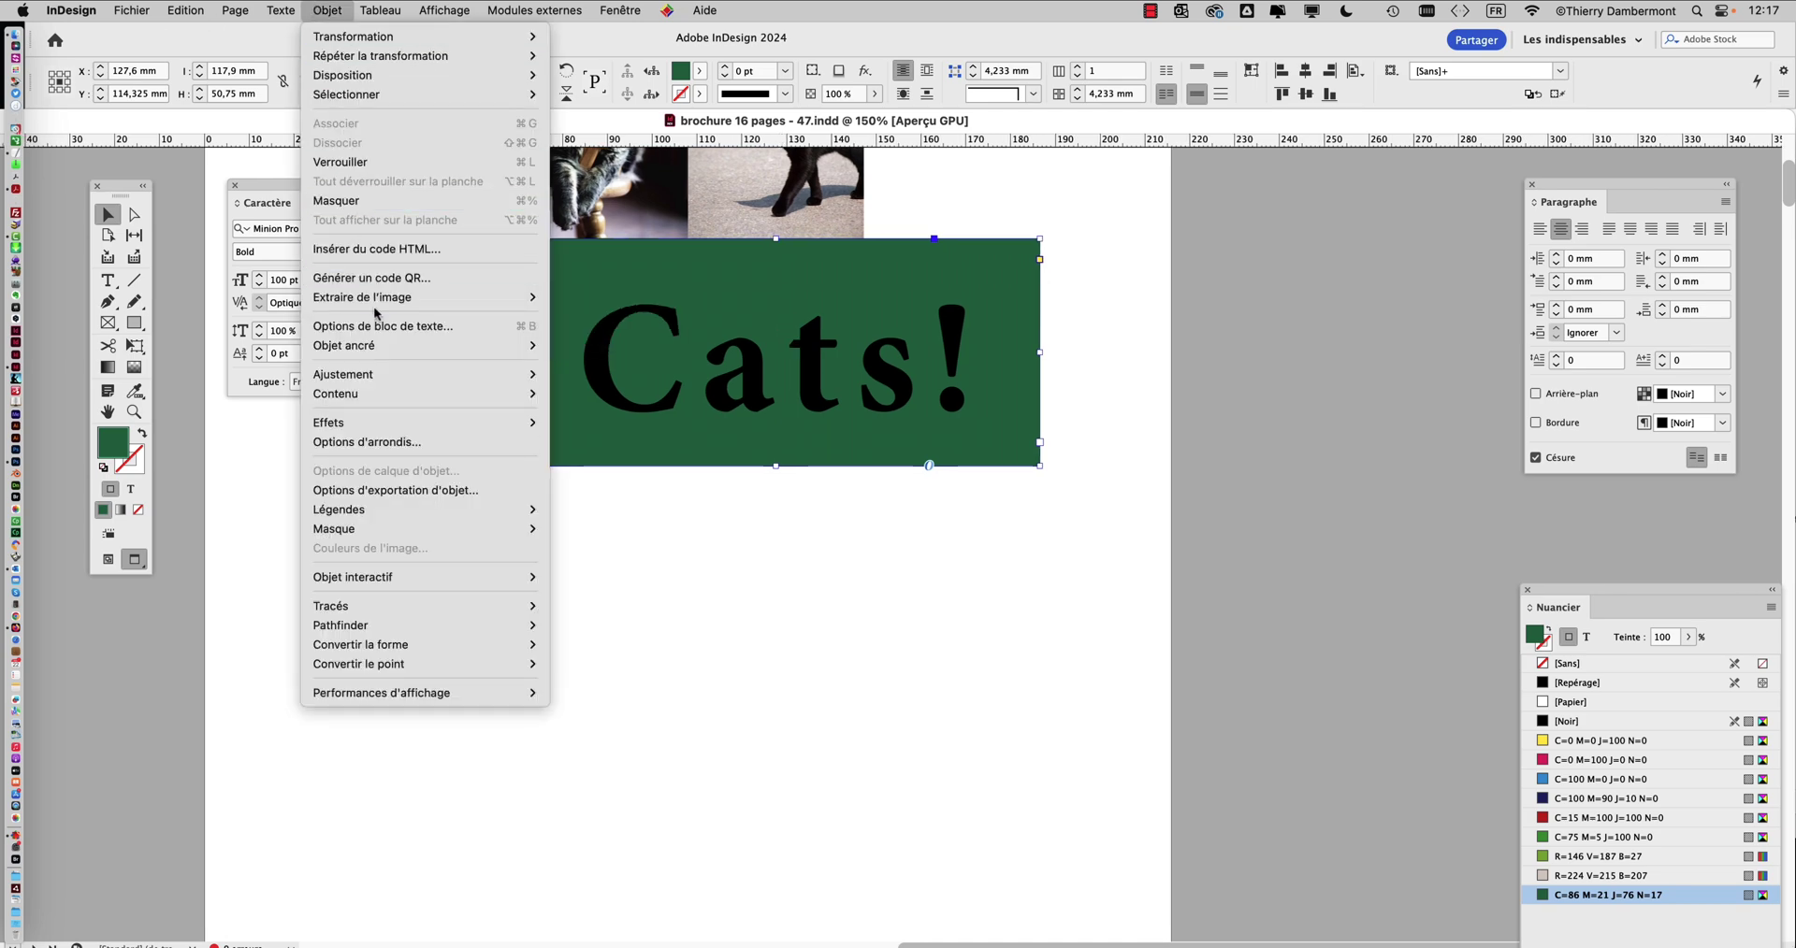
{"action": "mouse_move", "coordinate": [372, 432]}
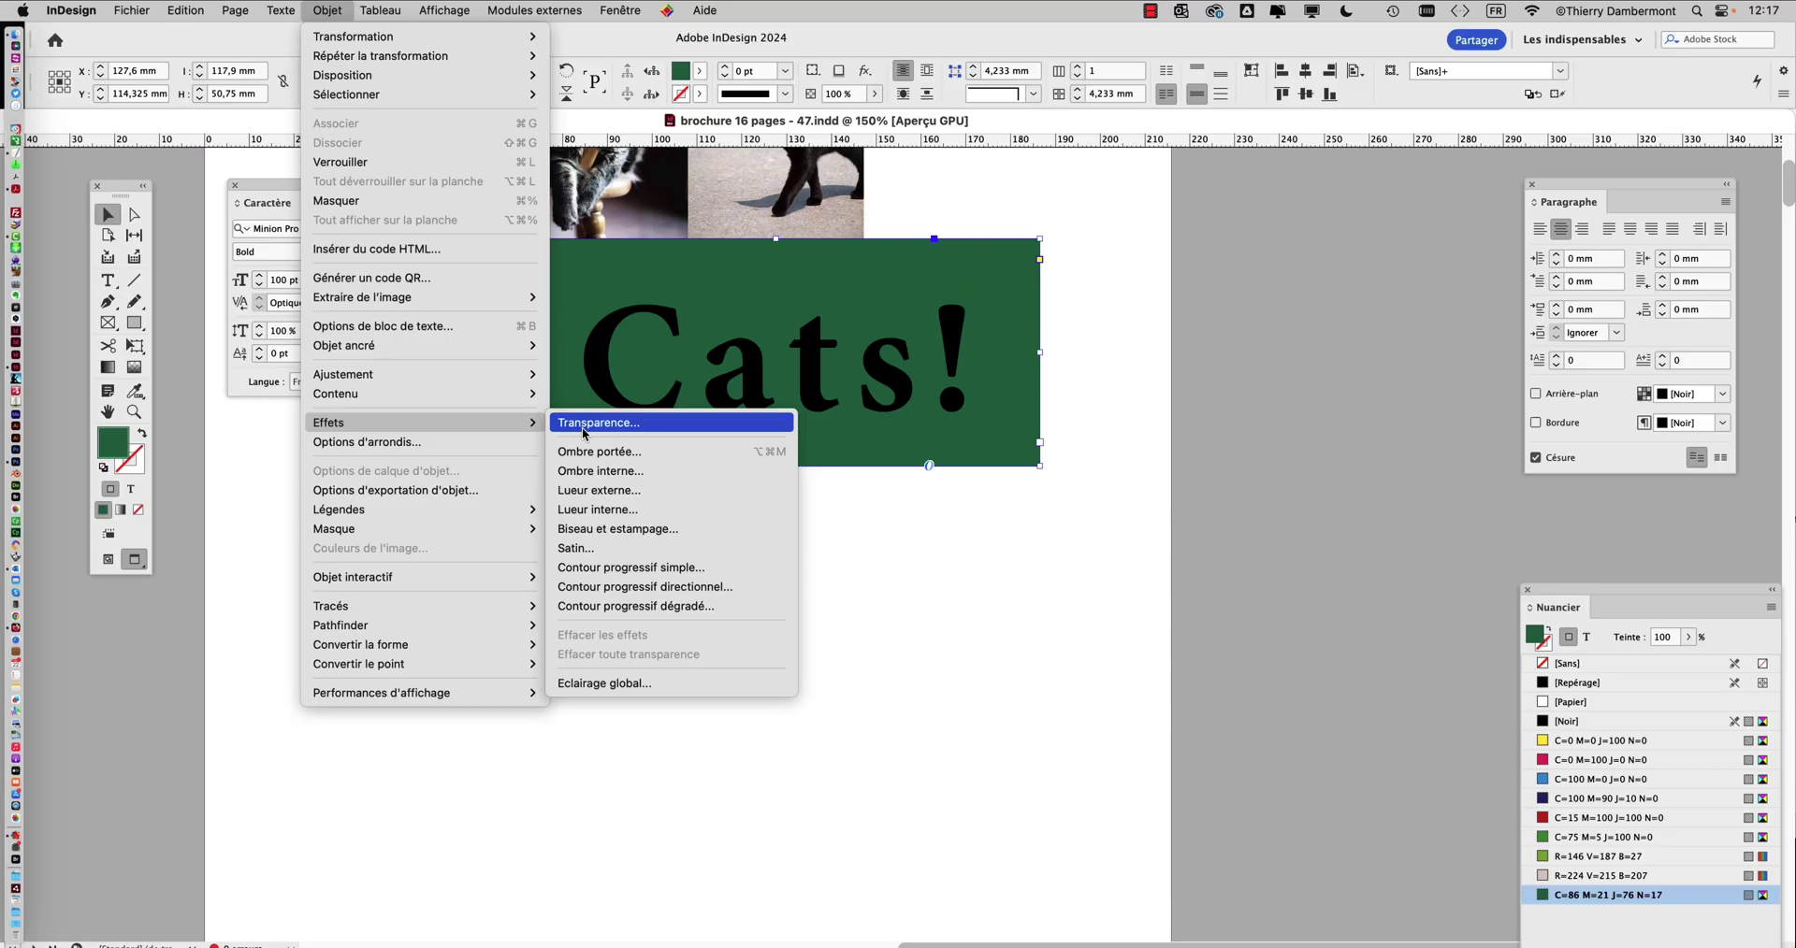
{"action": "left_click", "coordinate": [582, 429]}
{"action": "left_click_drag", "start_coordinate": [651, 283], "coordinate": [1288, 197]}
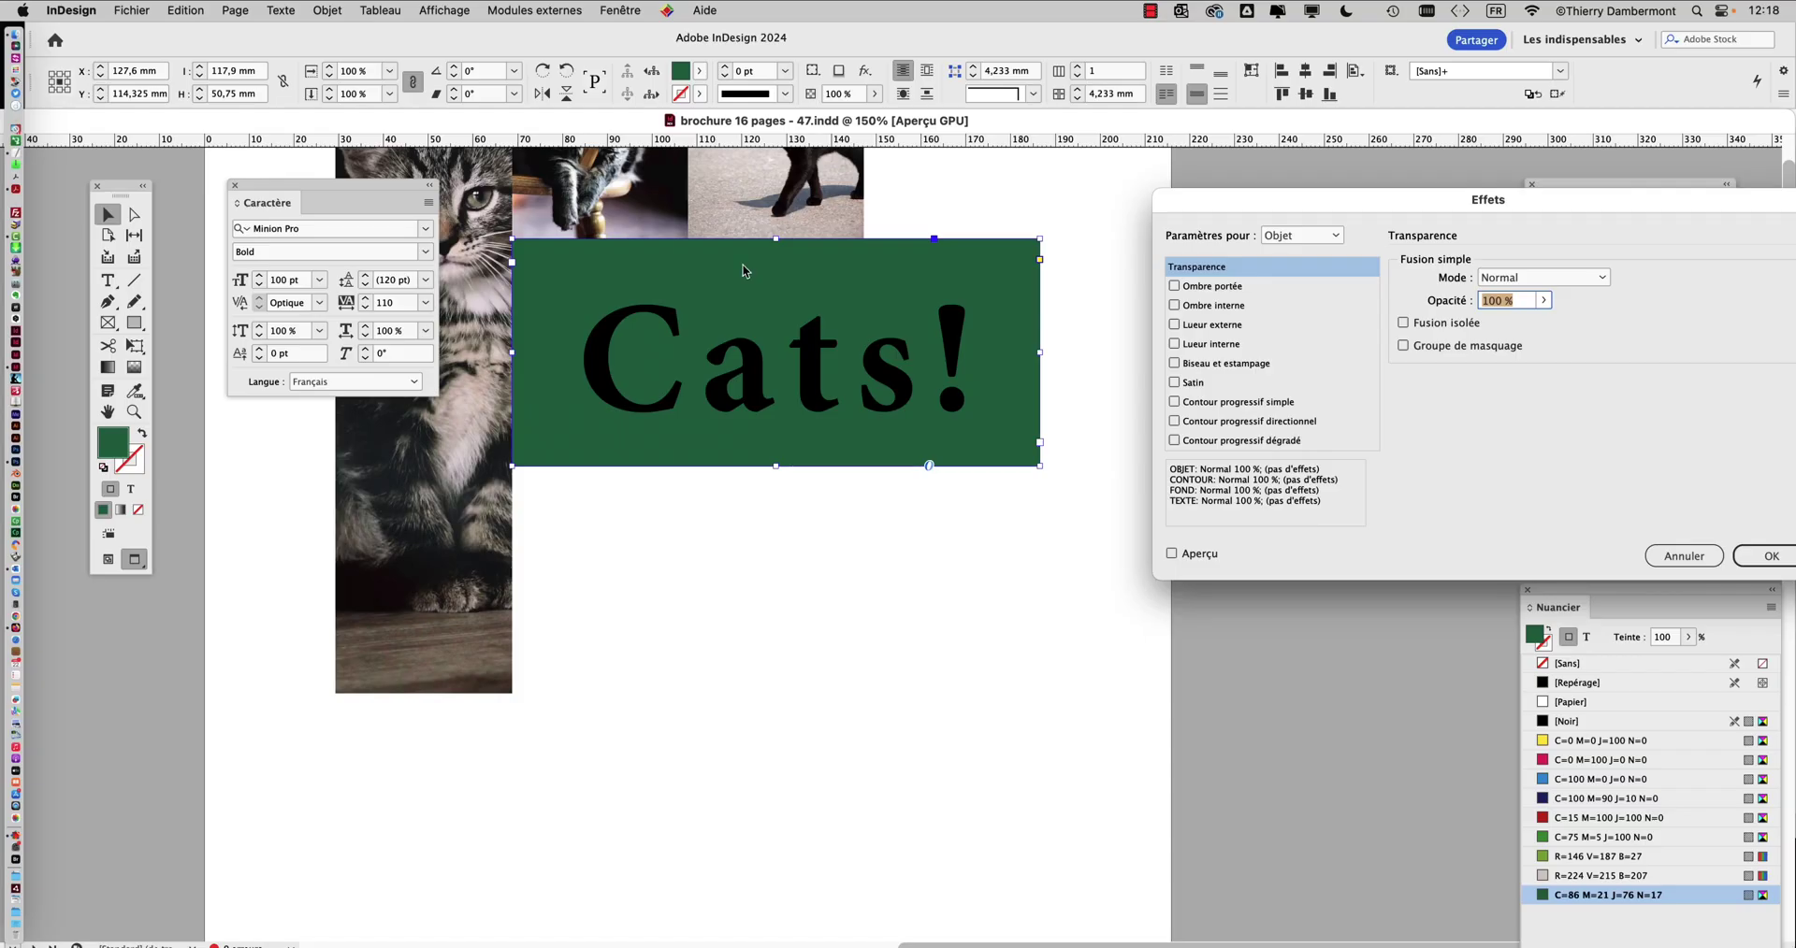
{"action": "left_click_drag", "start_coordinate": [1262, 197], "coordinate": [1178, 171]}
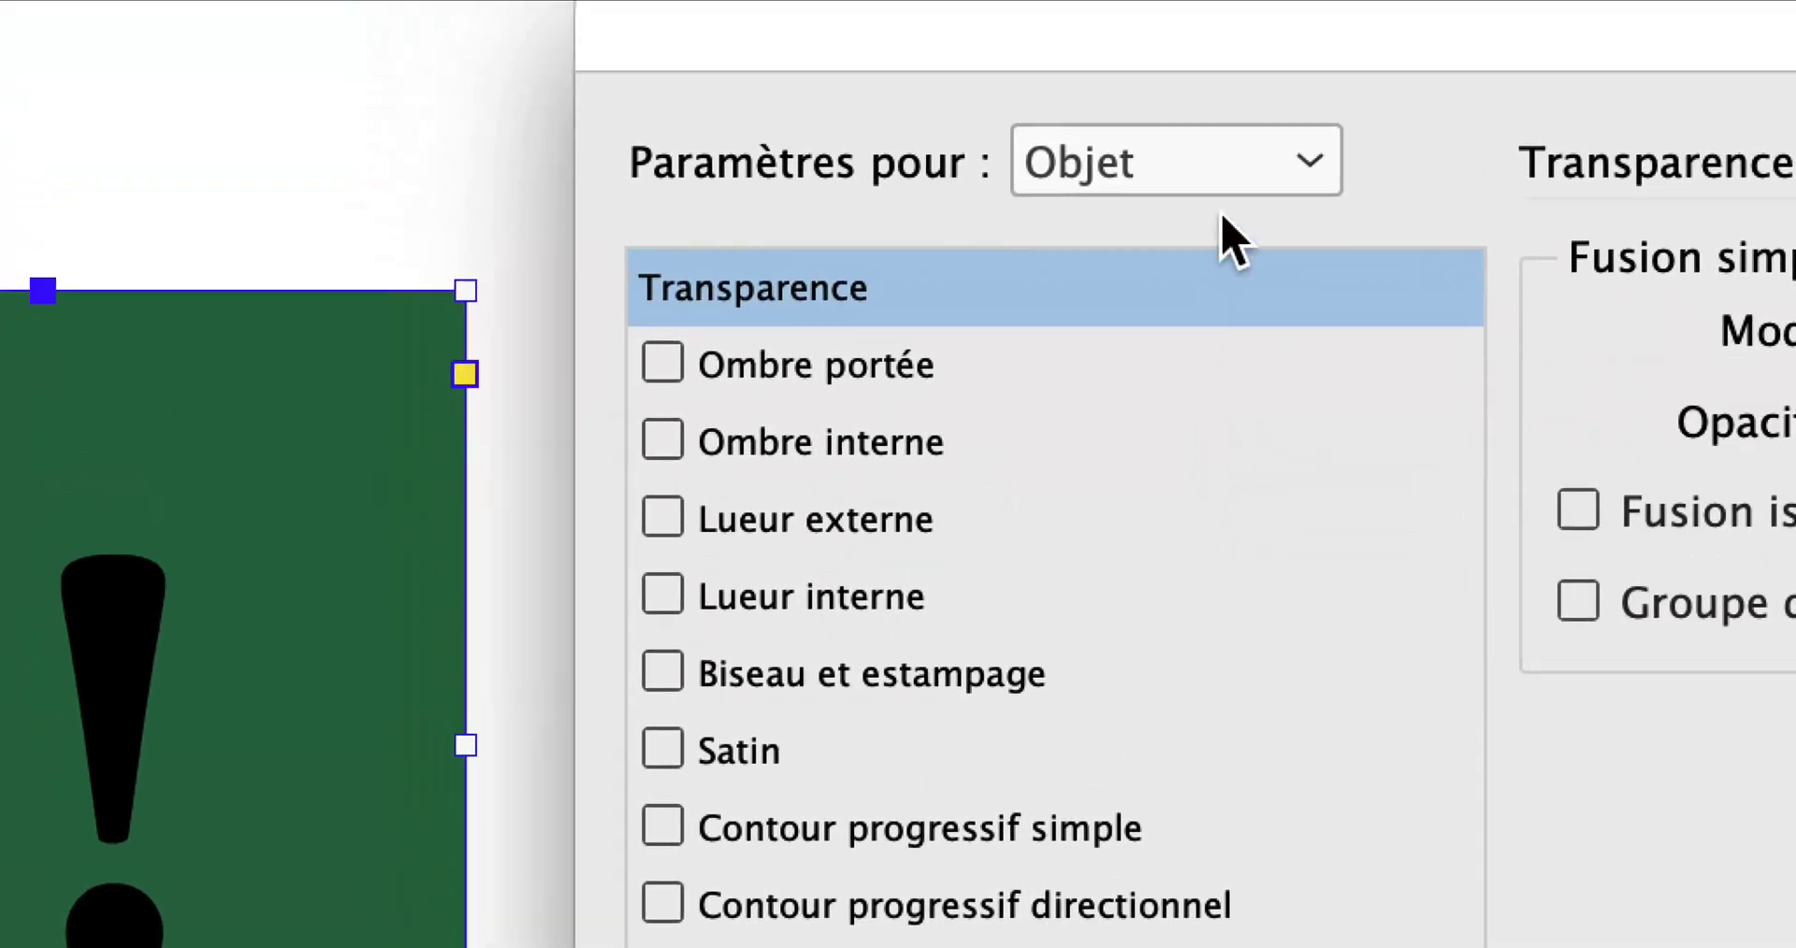
{"action": "left_click", "coordinate": [1218, 175]}
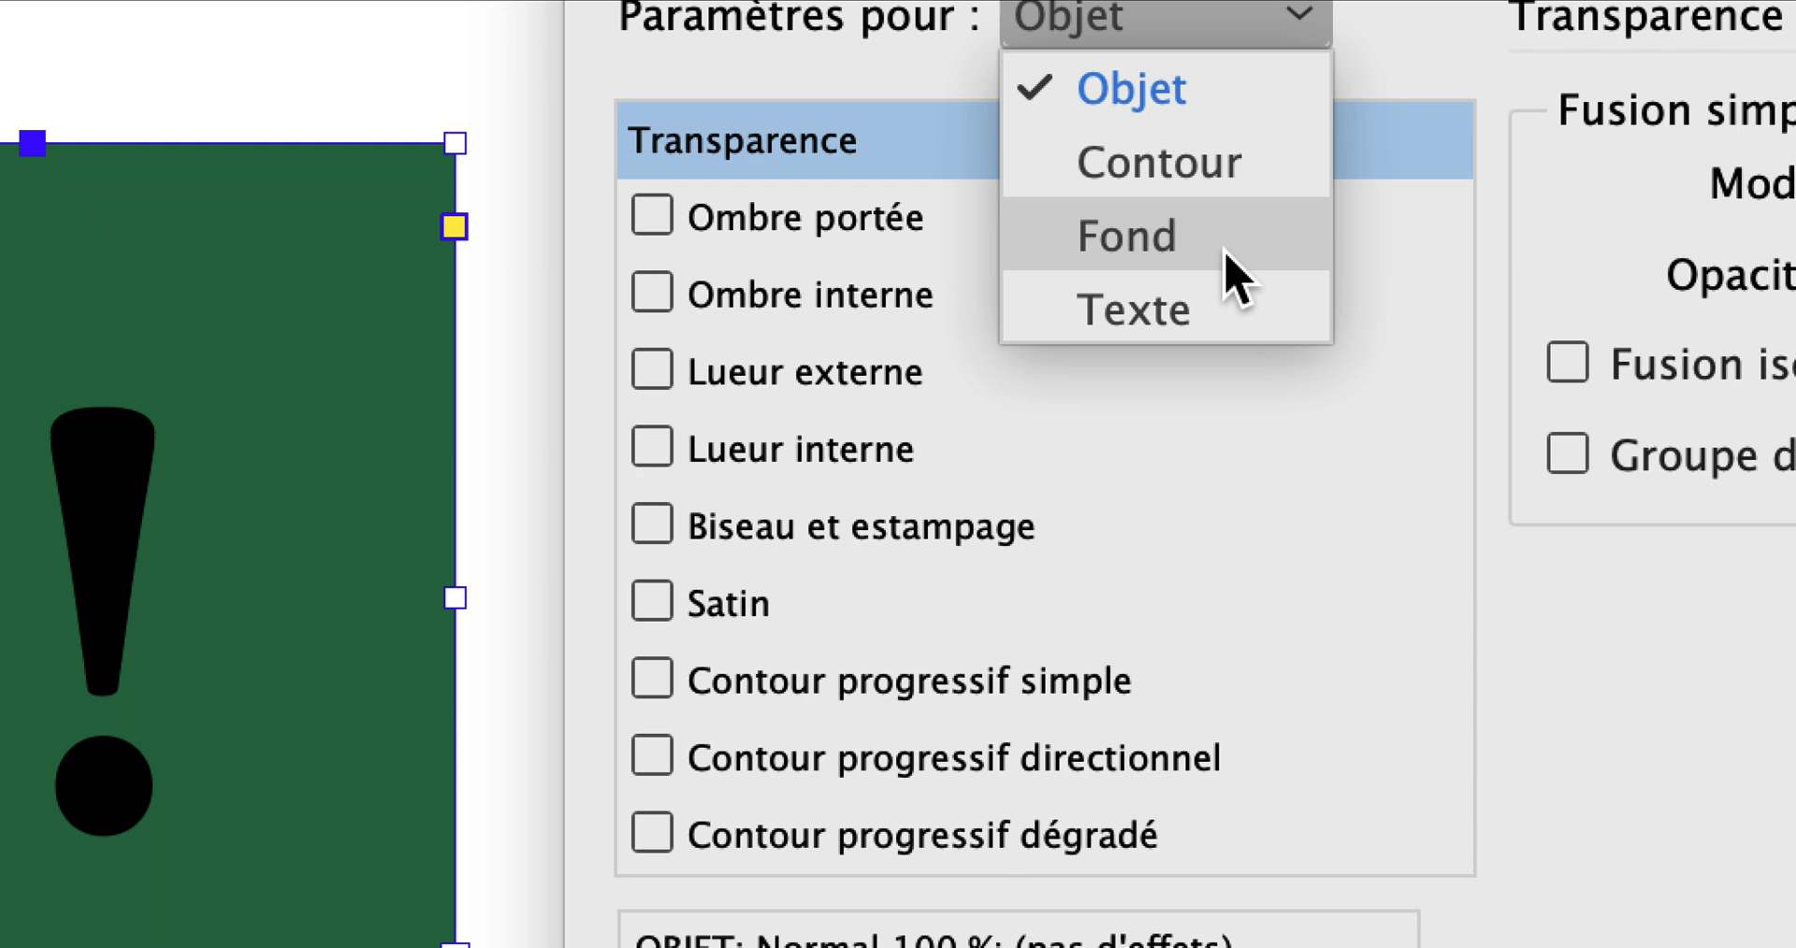
{"action": "left_click", "coordinate": [1235, 312]}
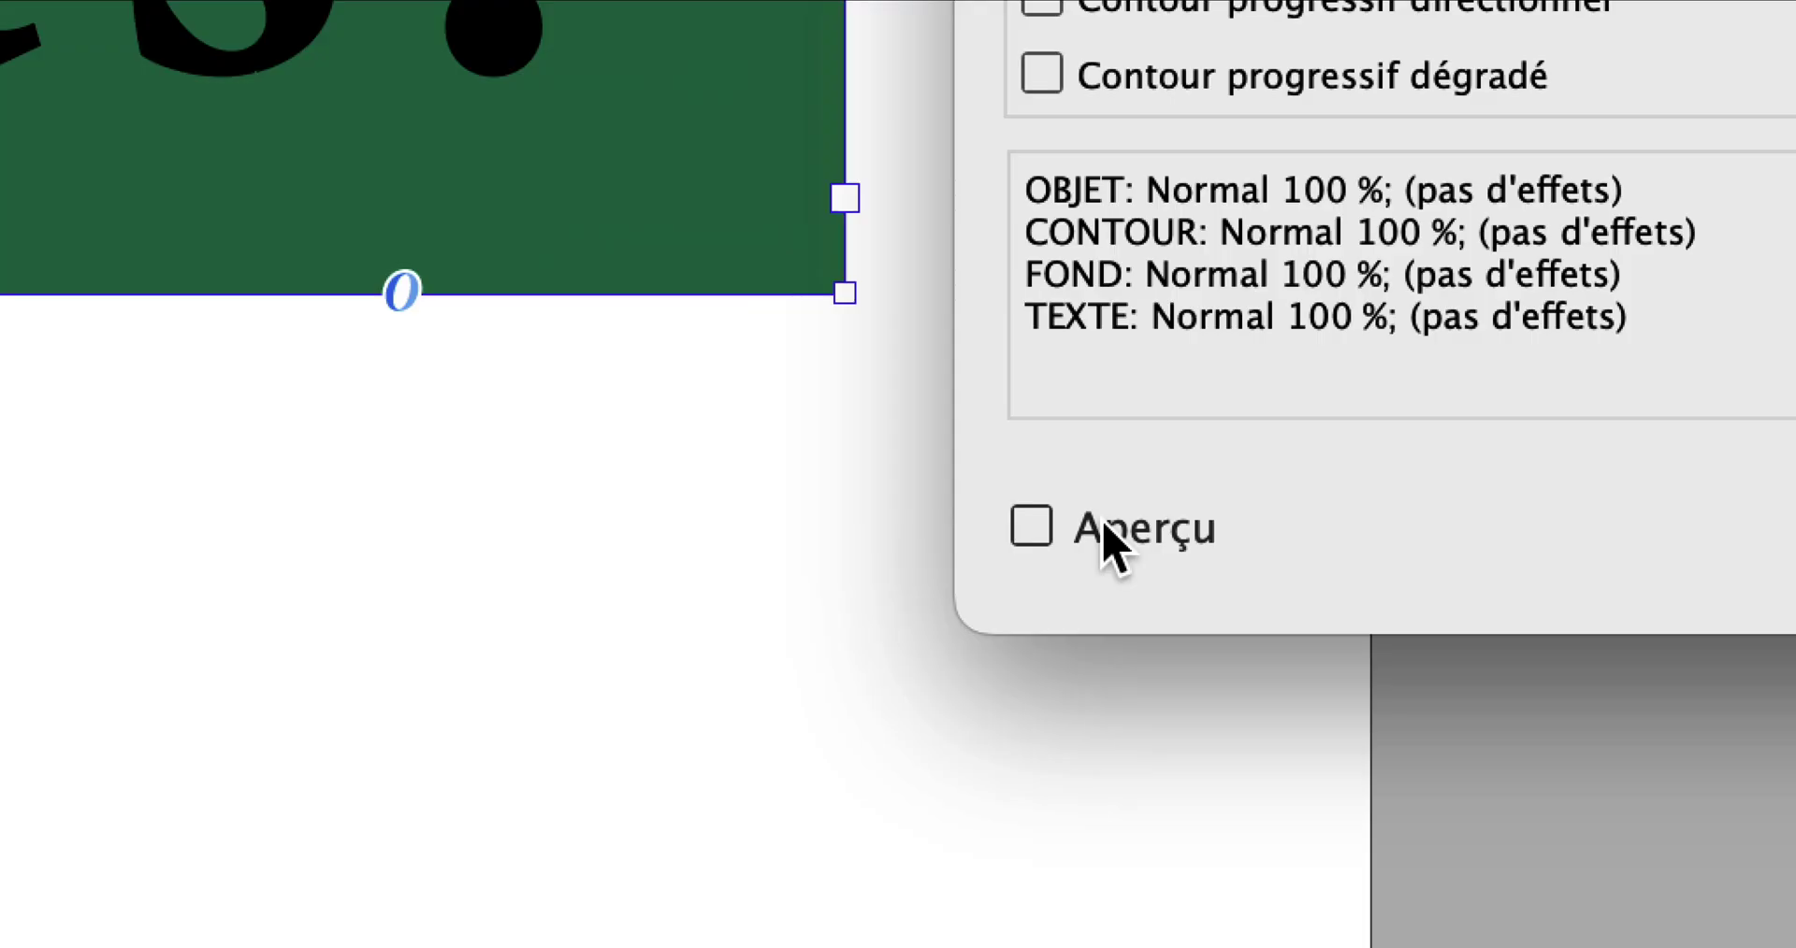
{"action": "left_click", "coordinate": [1105, 530]}
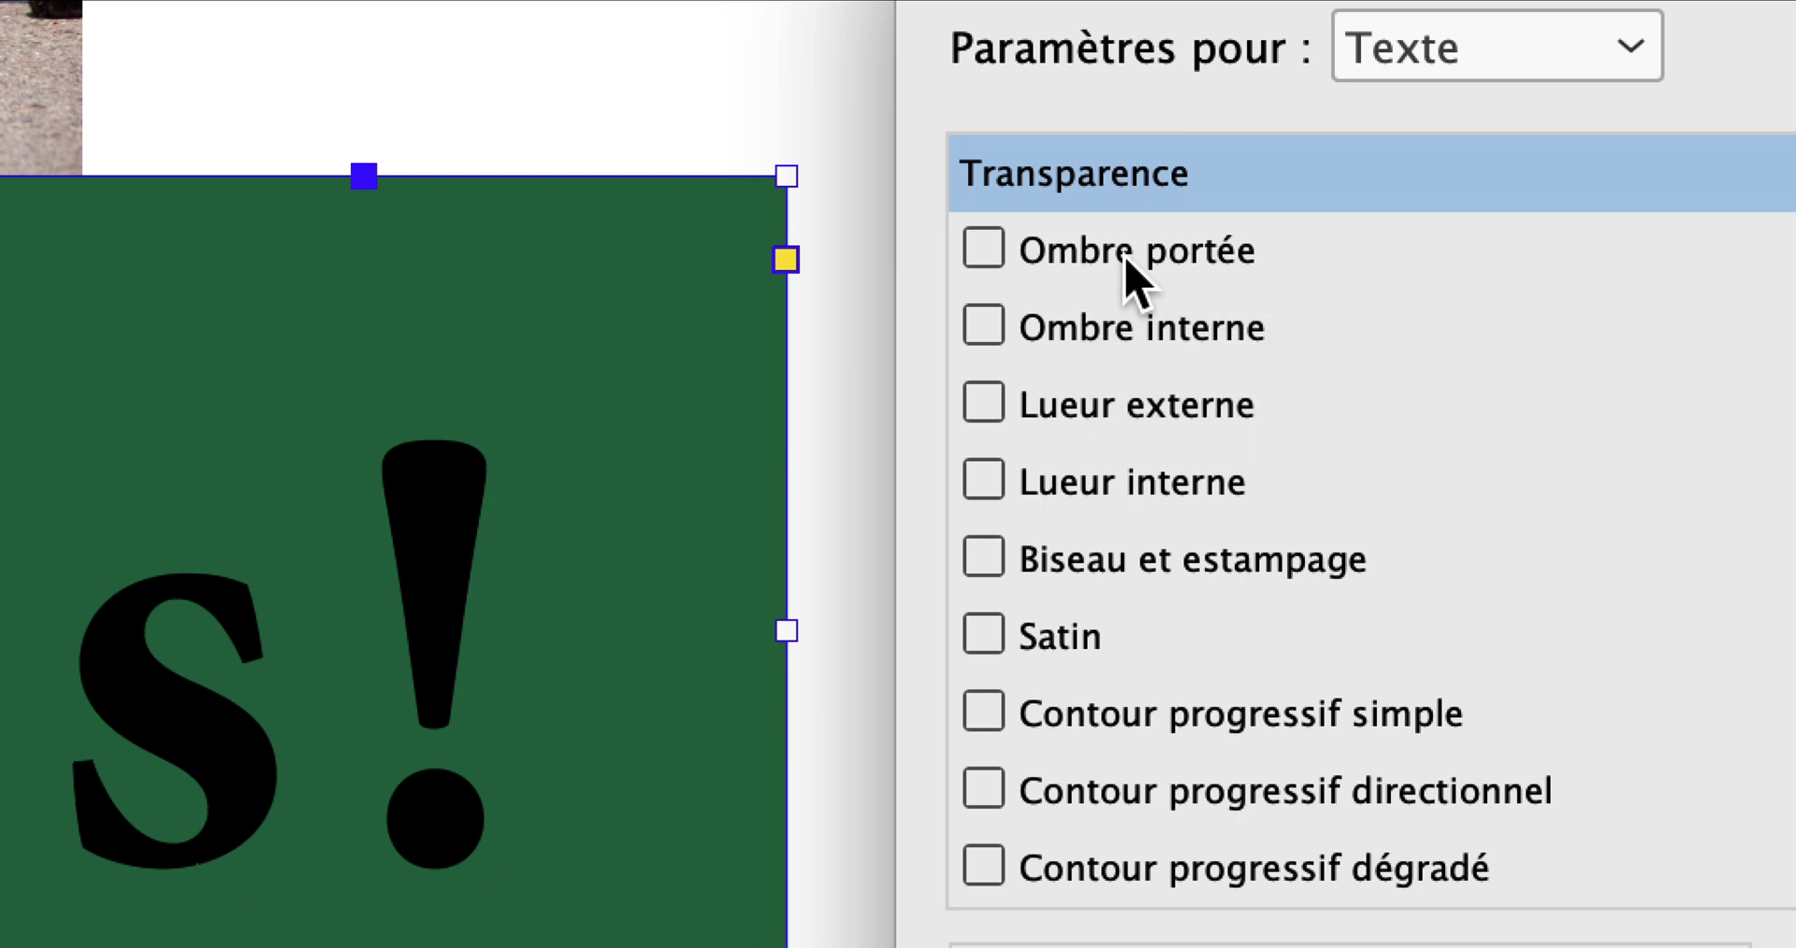
{"action": "left_click", "coordinate": [1125, 264]}
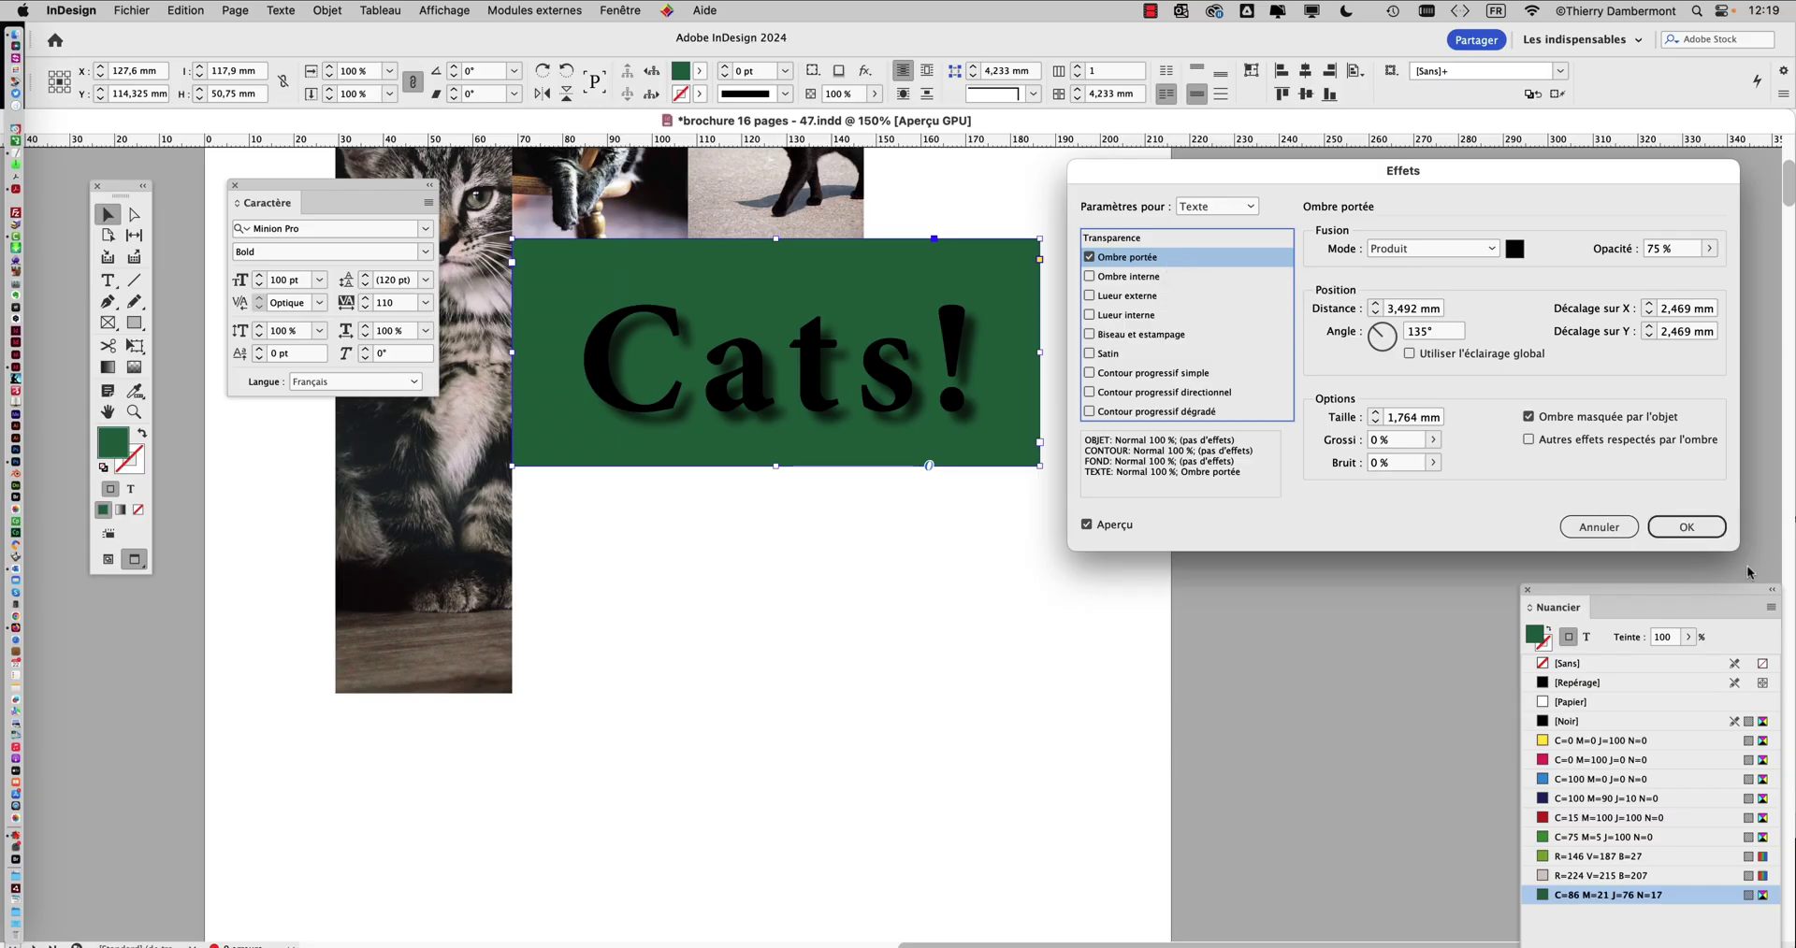
{"action": "left_click", "coordinate": [1691, 533]}
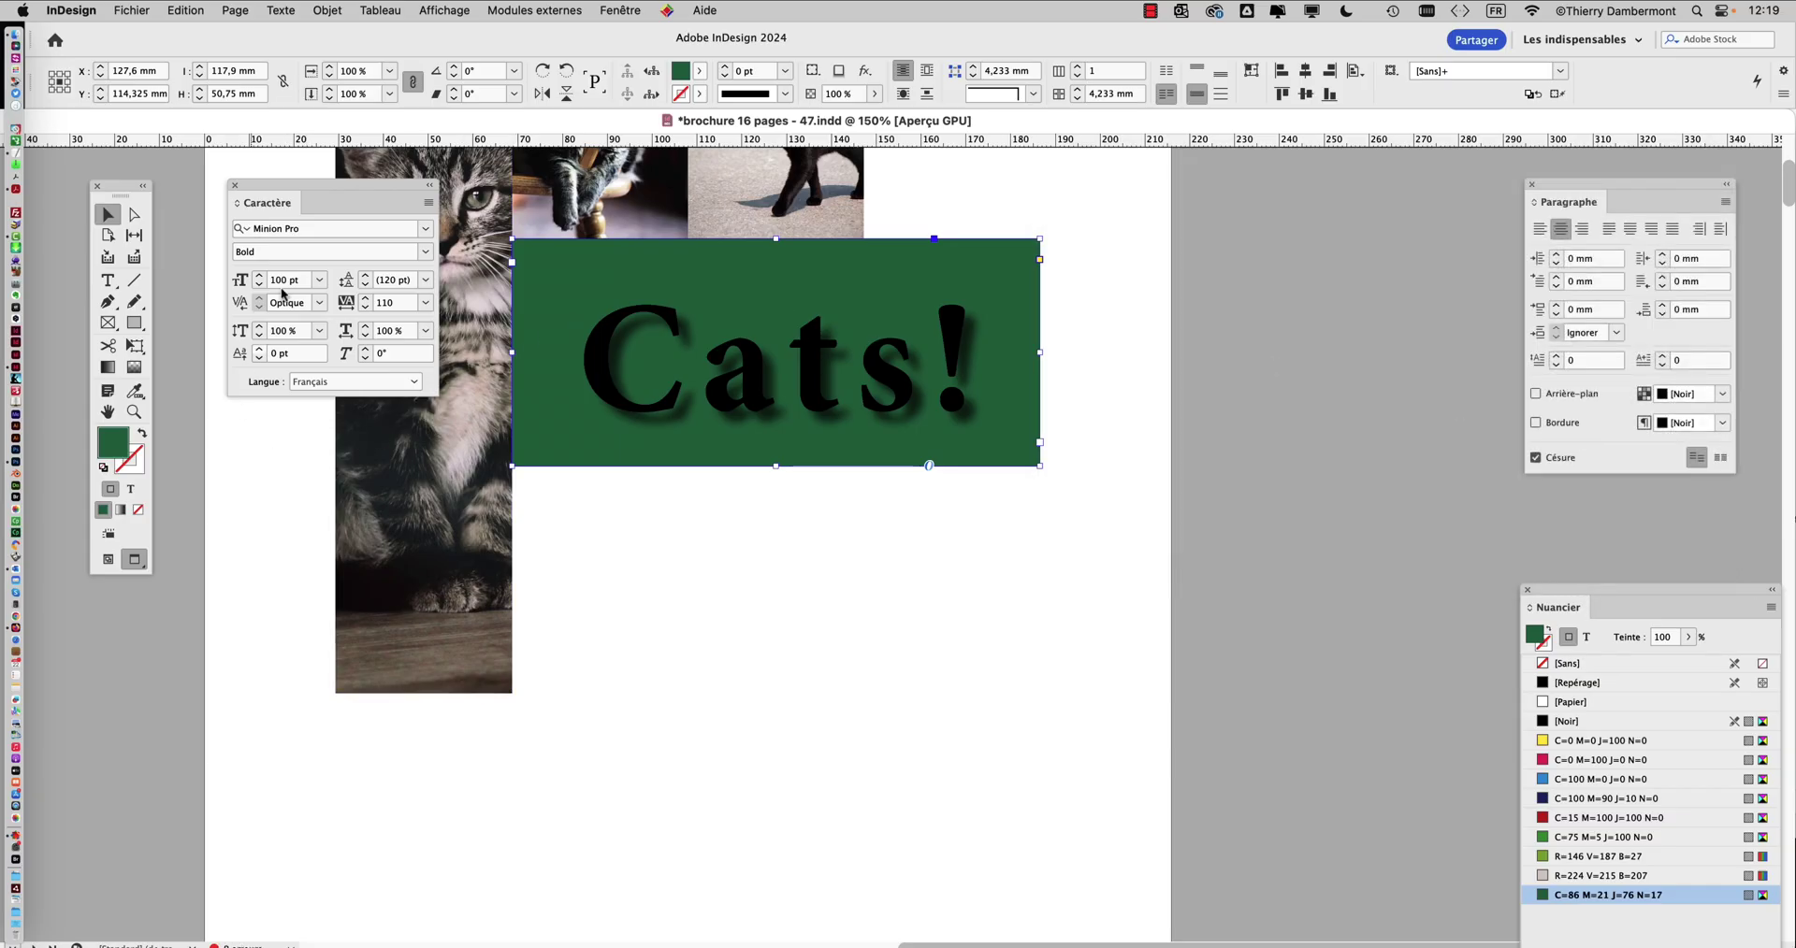
Step: Move the Character panel off the kitten photo and target the fill colour of the "Cats!" text instead of the frame
{"action": "left_click_drag", "start_coordinate": [272, 187], "coordinate": [1173, 598]}
{"action": "scroll", "coordinate": [669, 323], "scroll_direction": "up", "scroll_amount": 4}
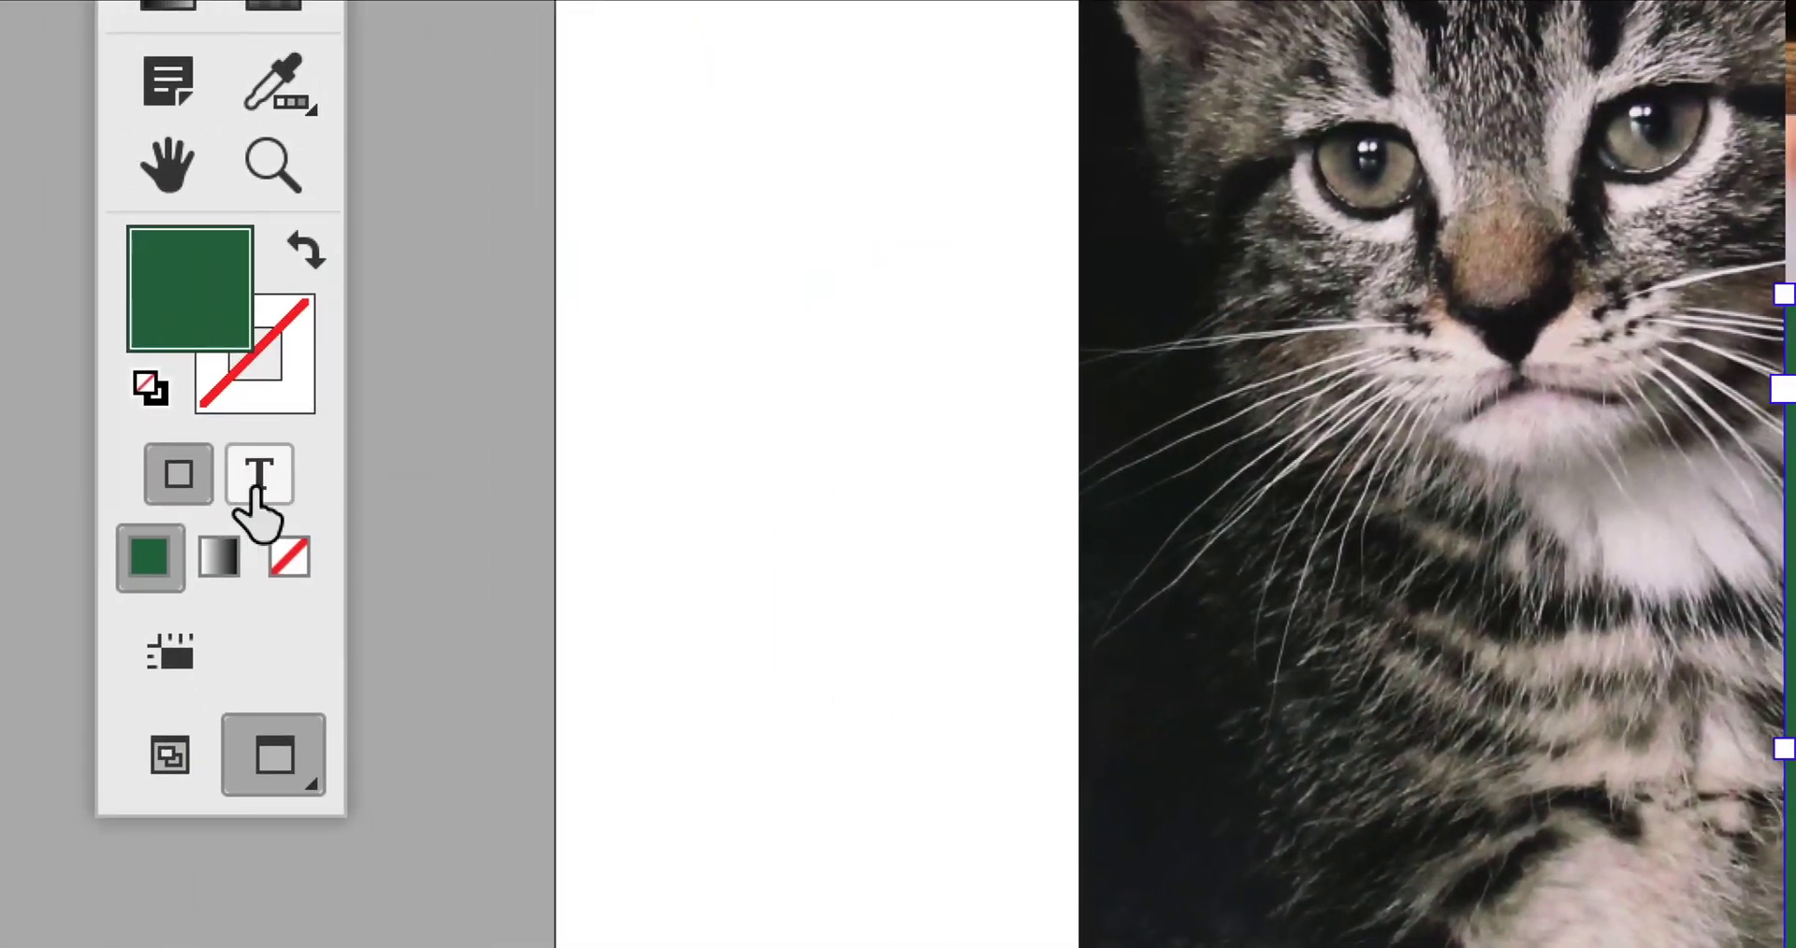
{"action": "left_click", "coordinate": [254, 489]}
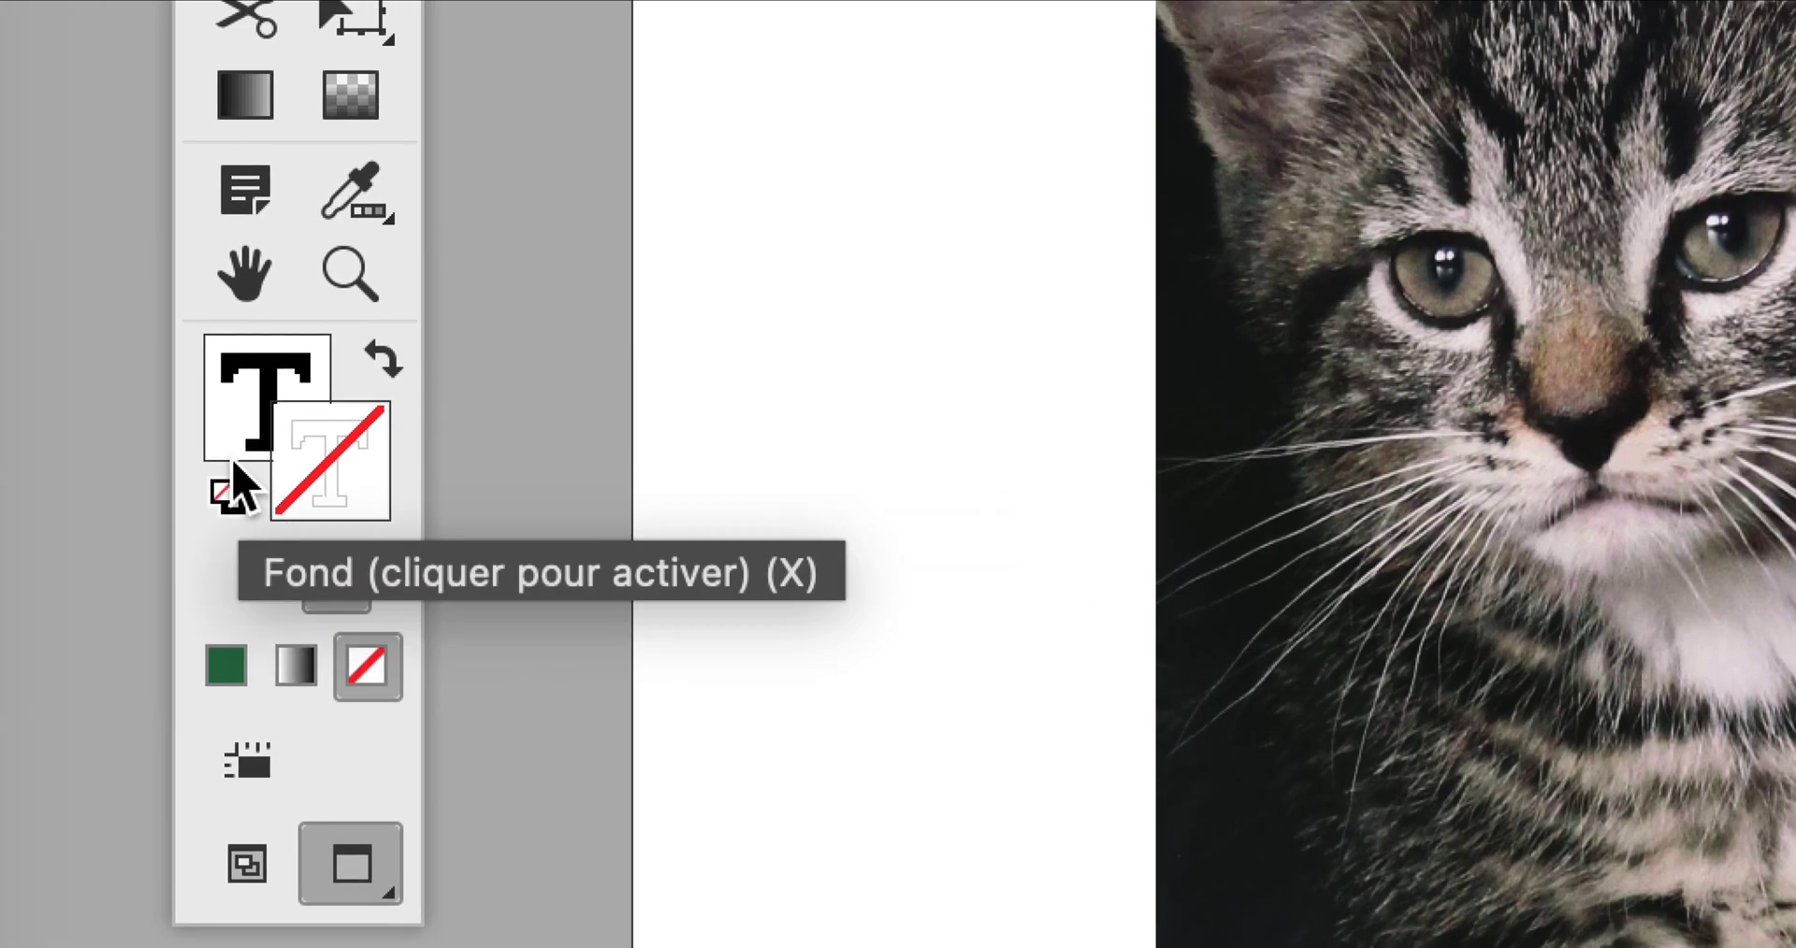
{"action": "left_click", "coordinate": [140, 327]}
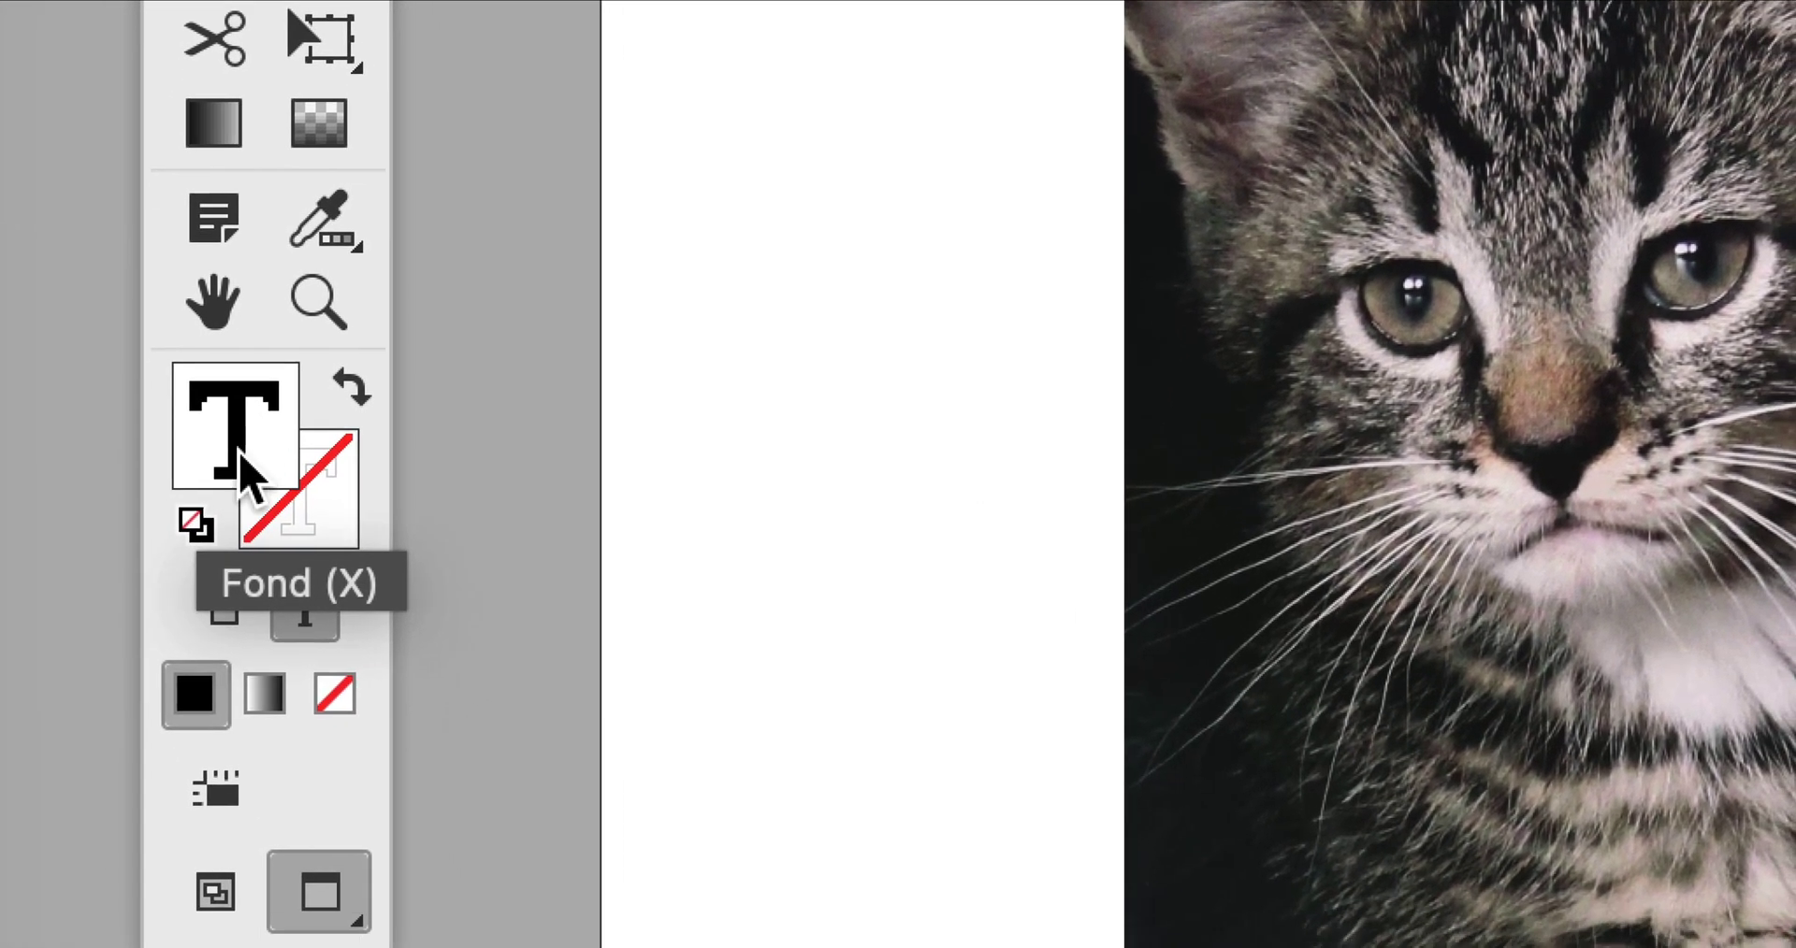
{"action": "left_click", "coordinate": [298, 543]}
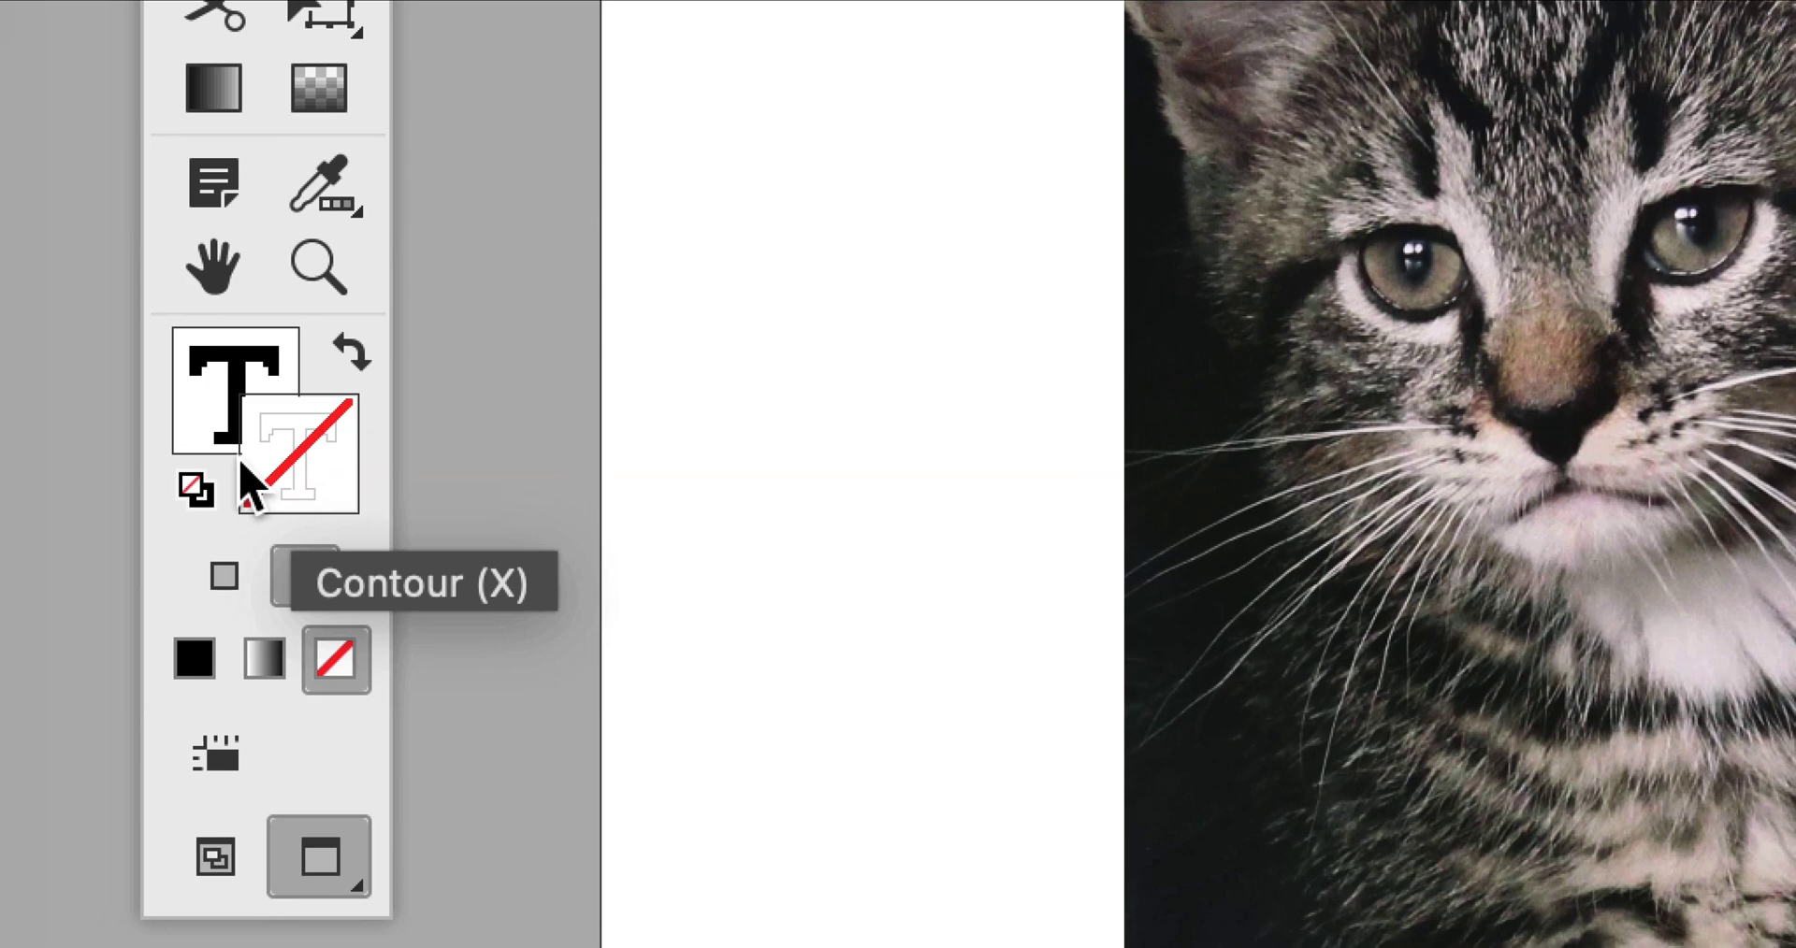
{"action": "left_click", "coordinate": [173, 393]}
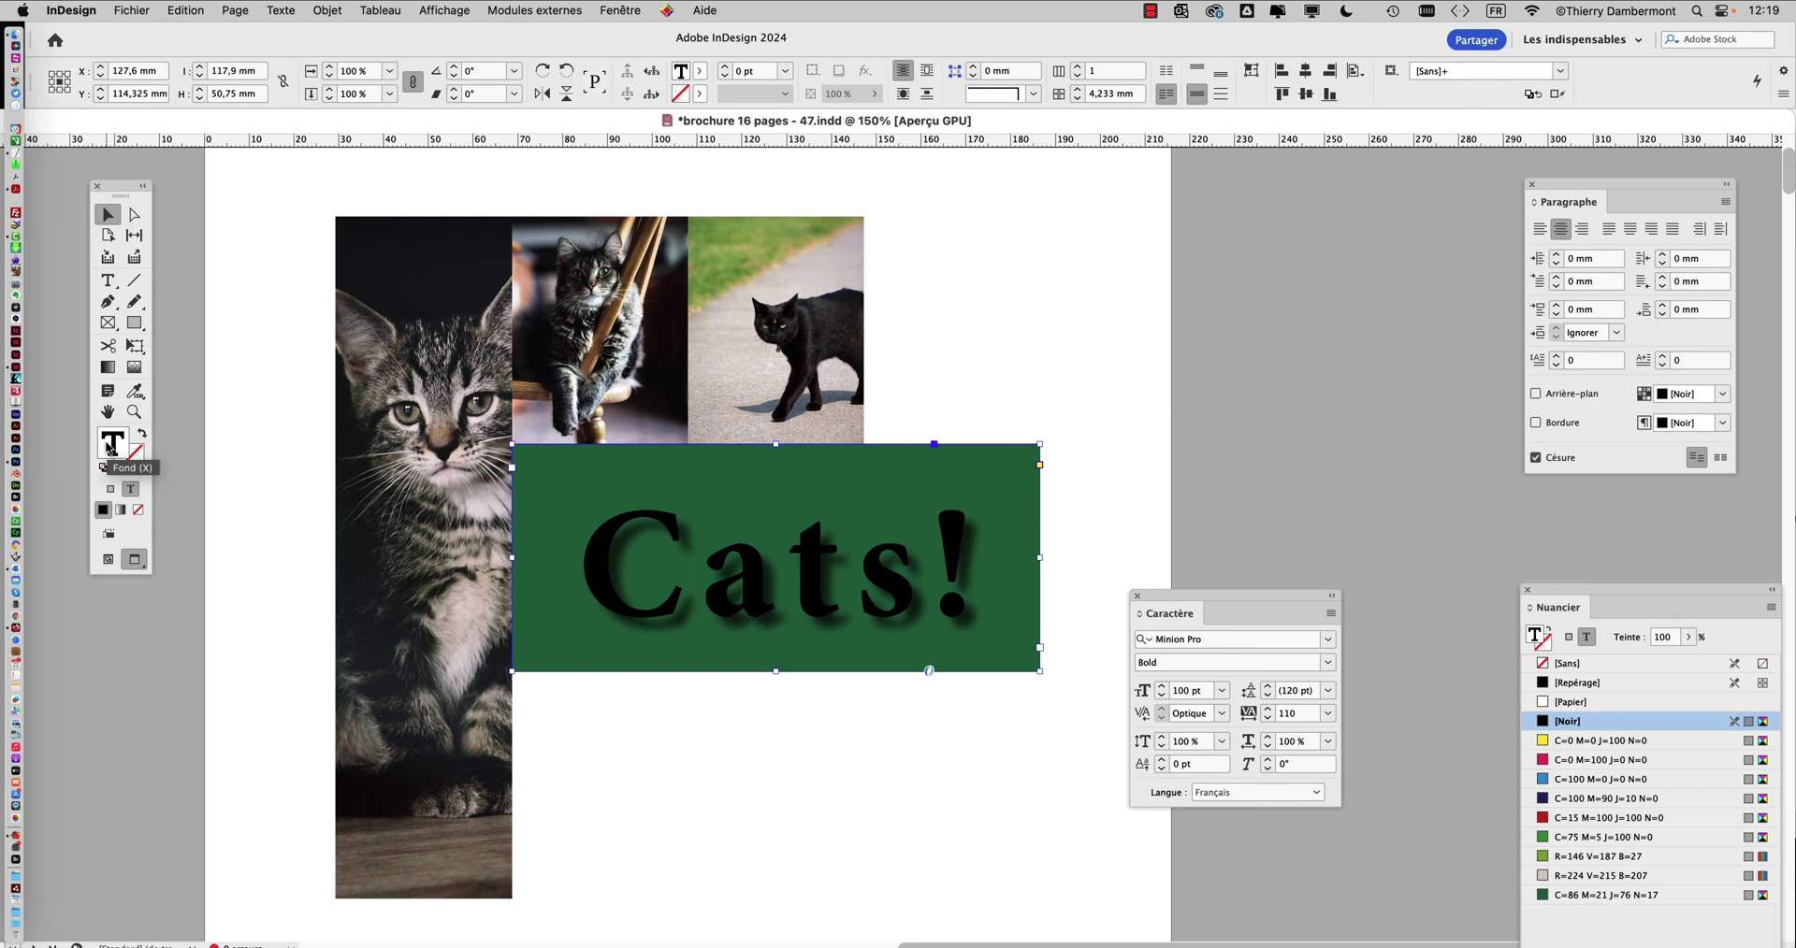
{"action": "key", "text": "x"}
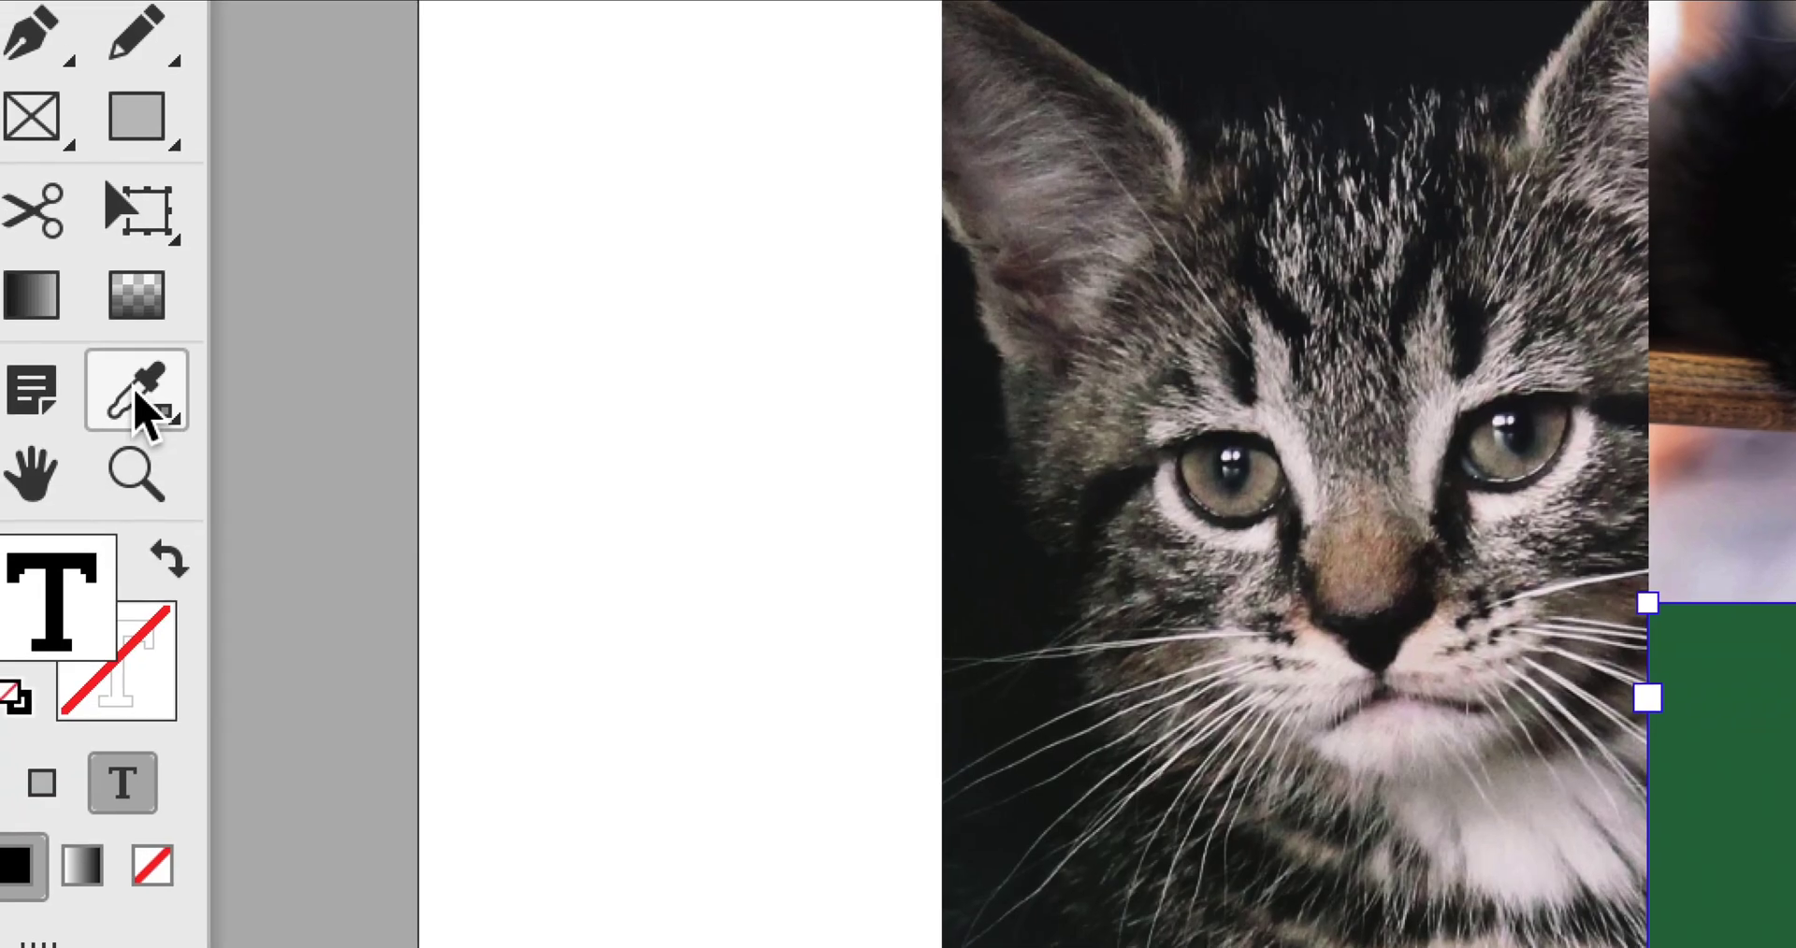
Step: Switch from the Color Theme tool to the Eyedropper tool (Outil Pipette)
{"action": "left_click", "coordinate": [140, 407]}
{"action": "left_click", "coordinate": [141, 408]}
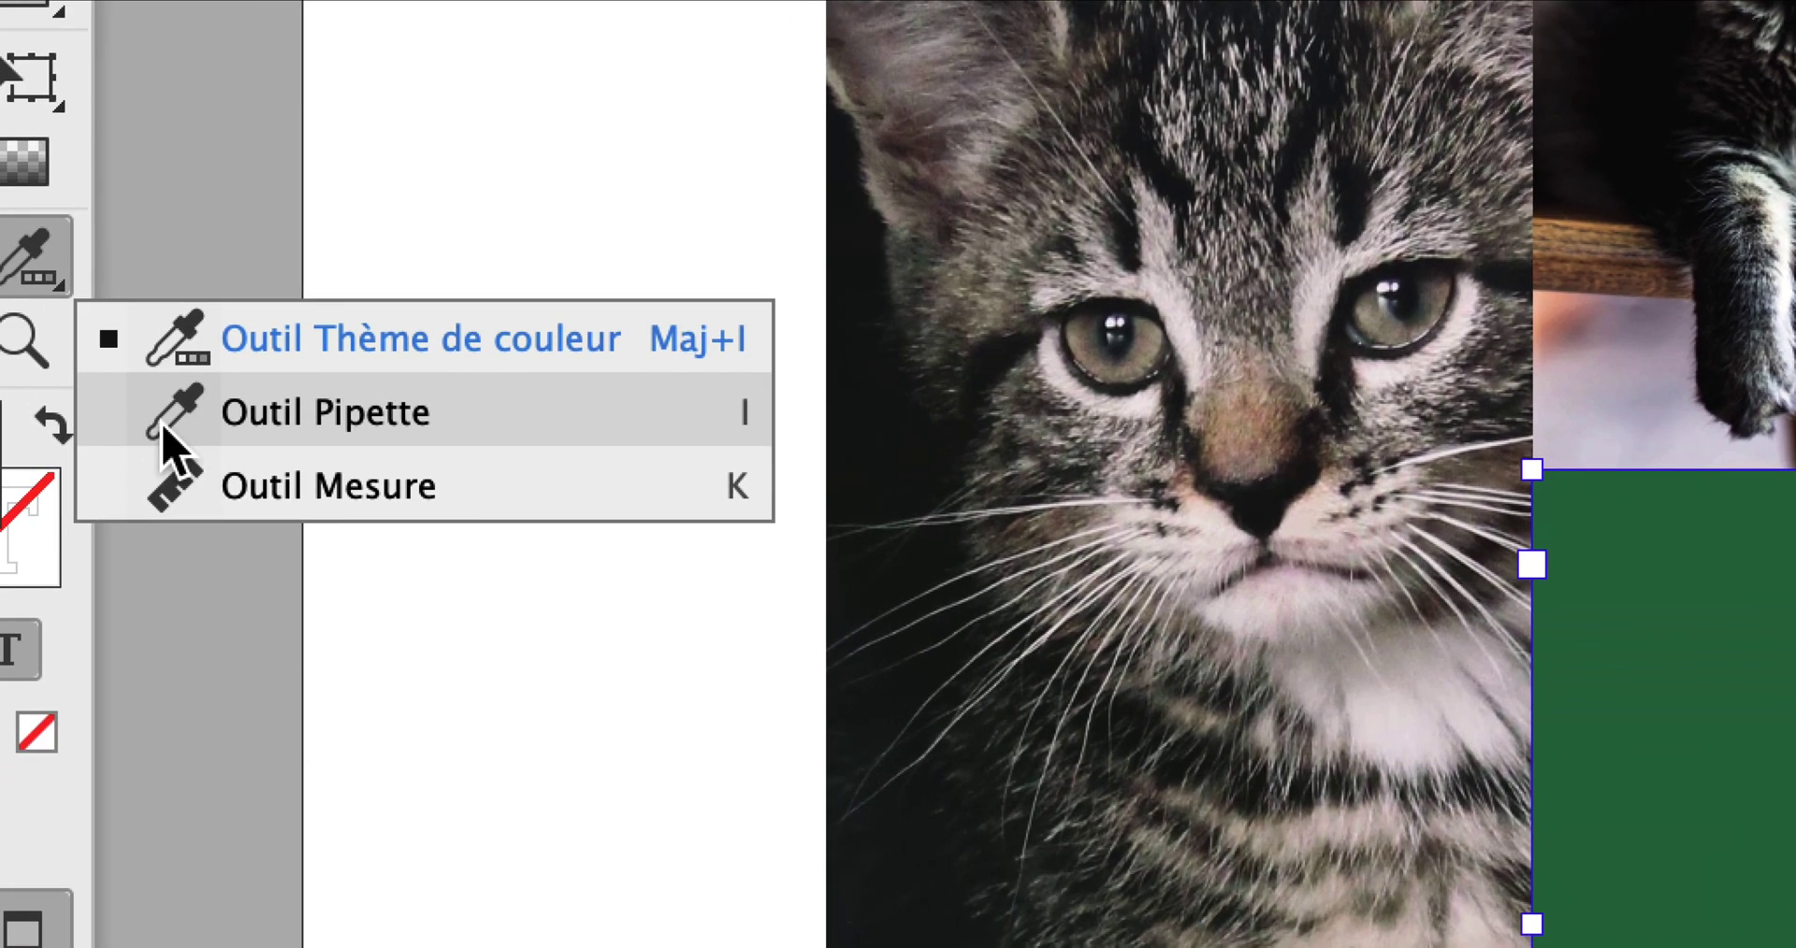
{"action": "left_click", "coordinate": [162, 426]}
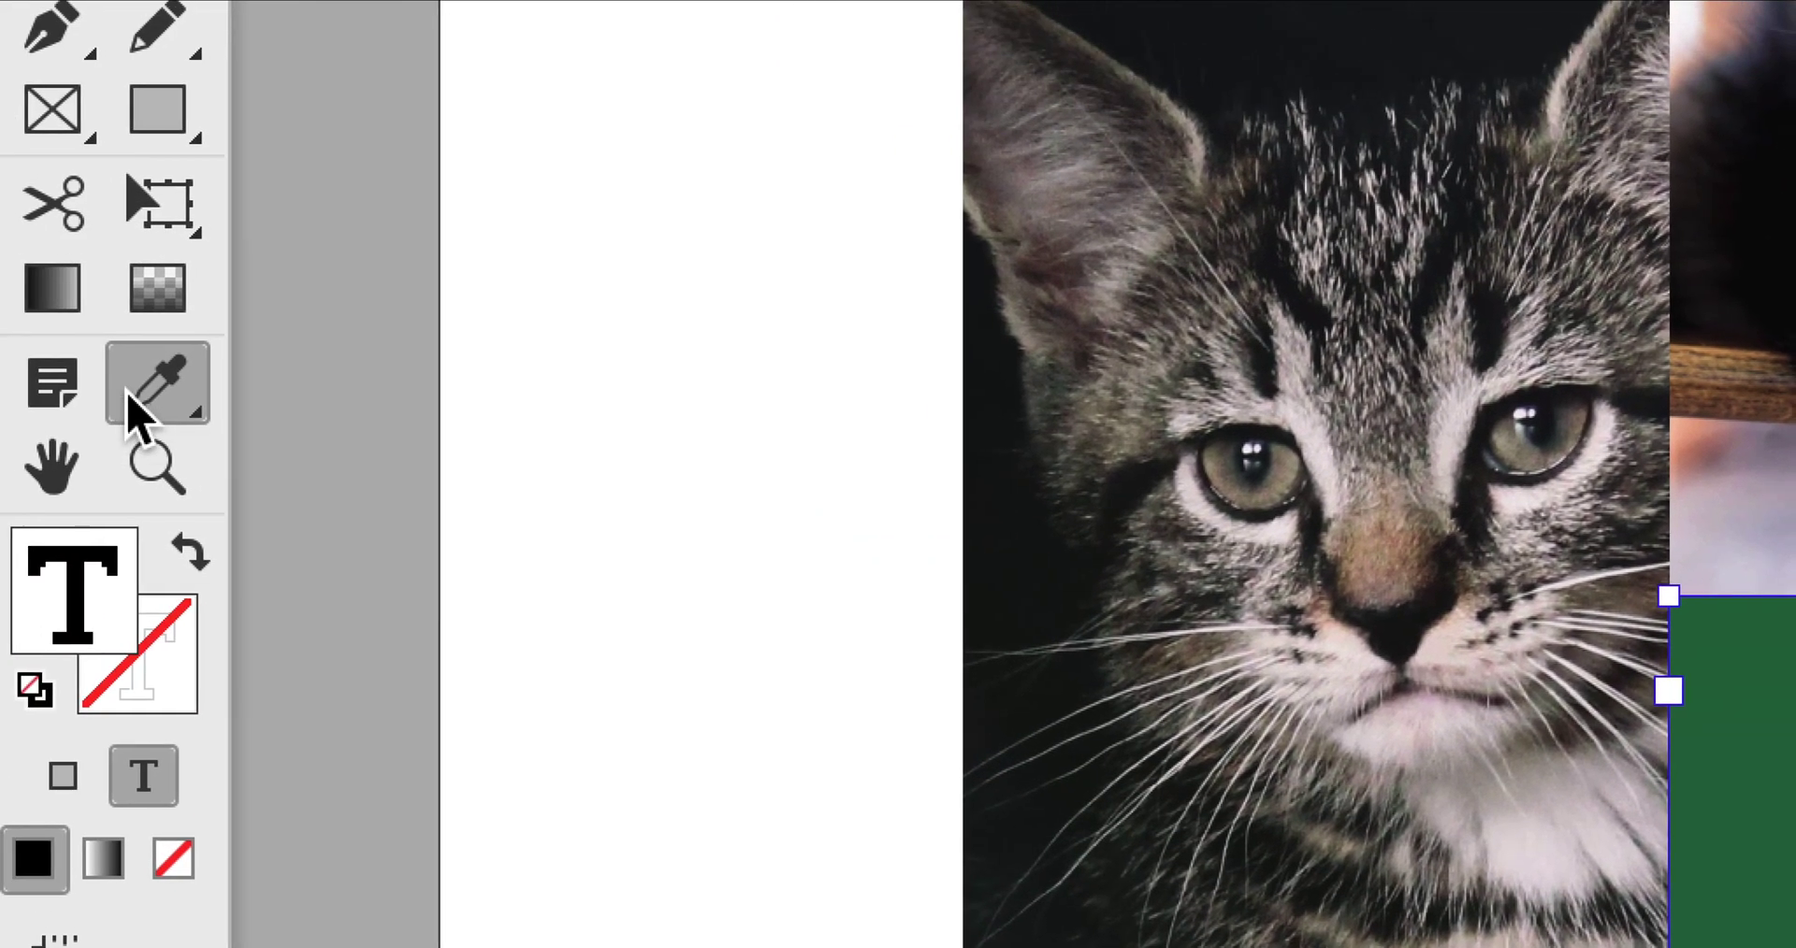
{"action": "left_click", "coordinate": [131, 412]}
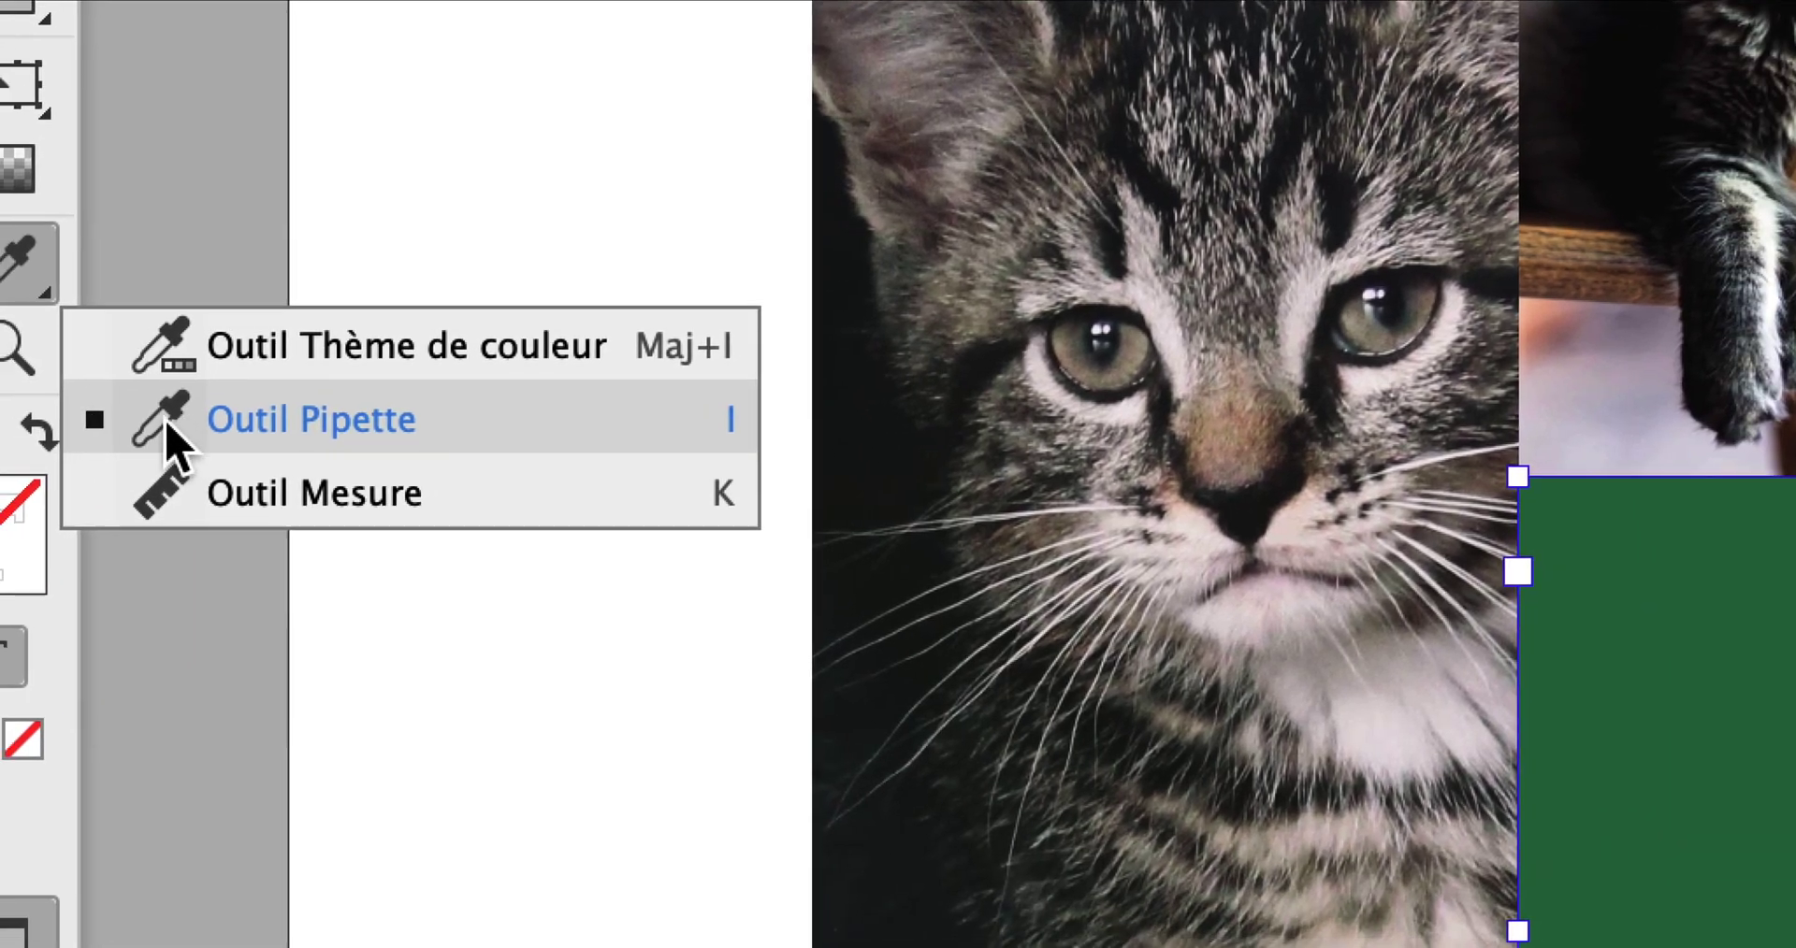
{"action": "left_click", "coordinate": [152, 426]}
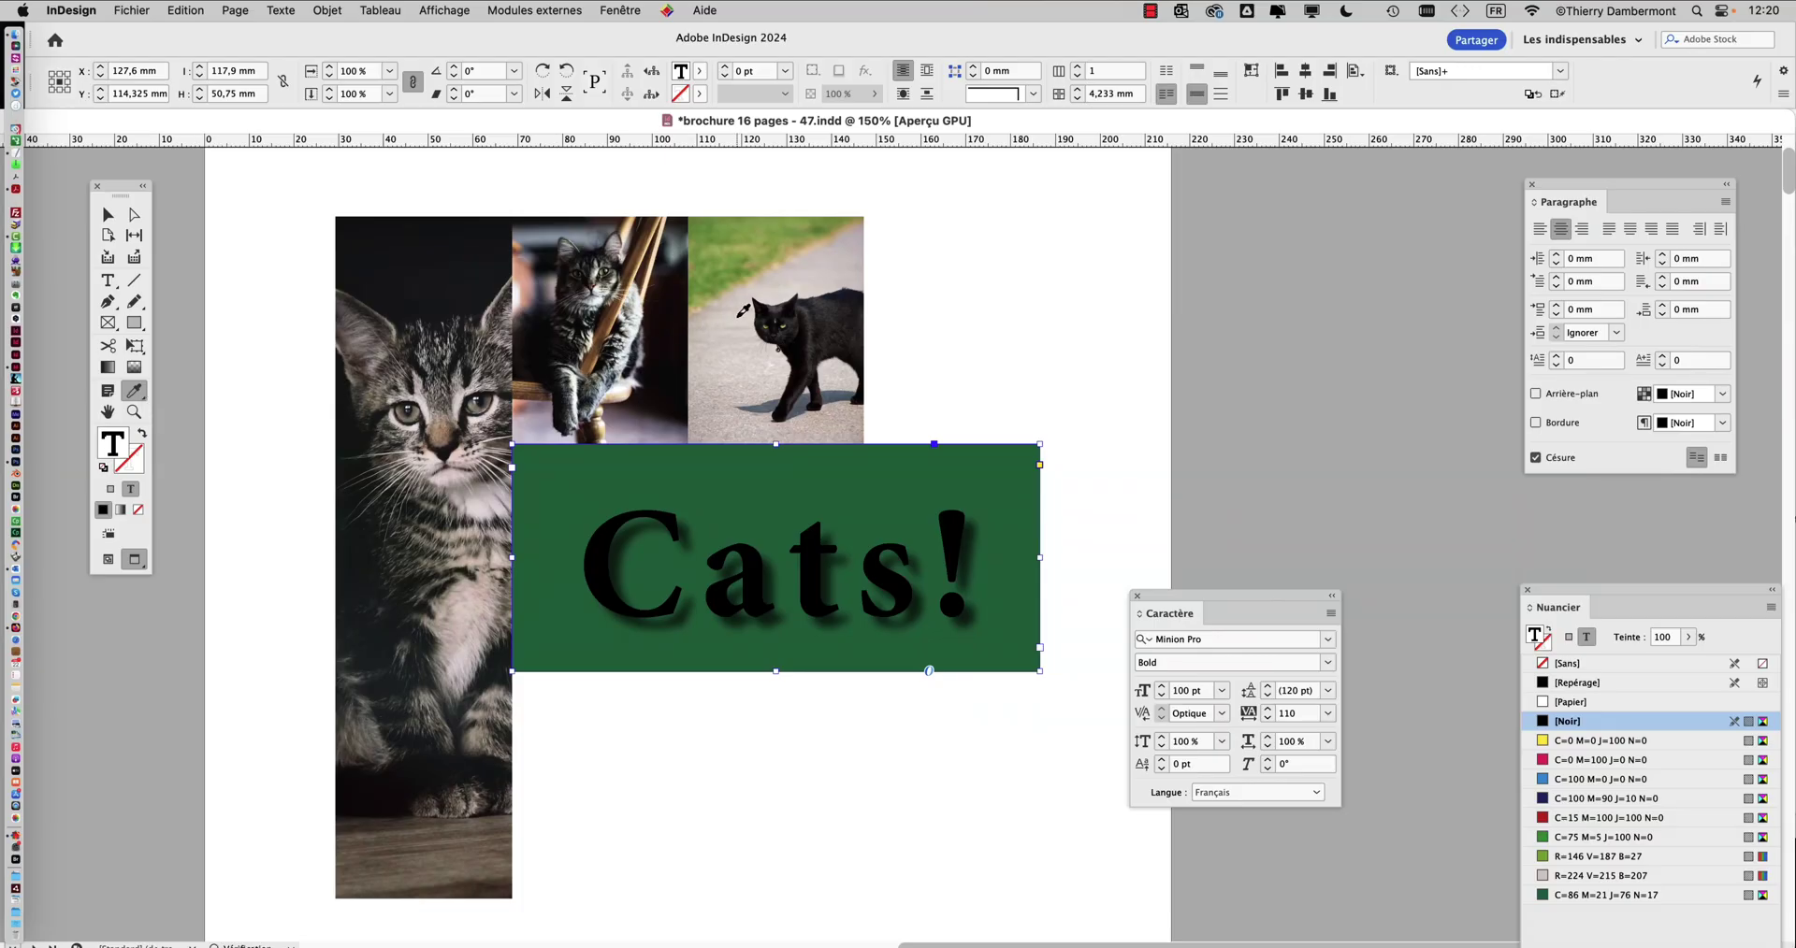
Step: Try text colours for "Cats!" sampled from the path and grass, the chair photo and the tall kitten photo
{"action": "left_click", "coordinate": [739, 315]}
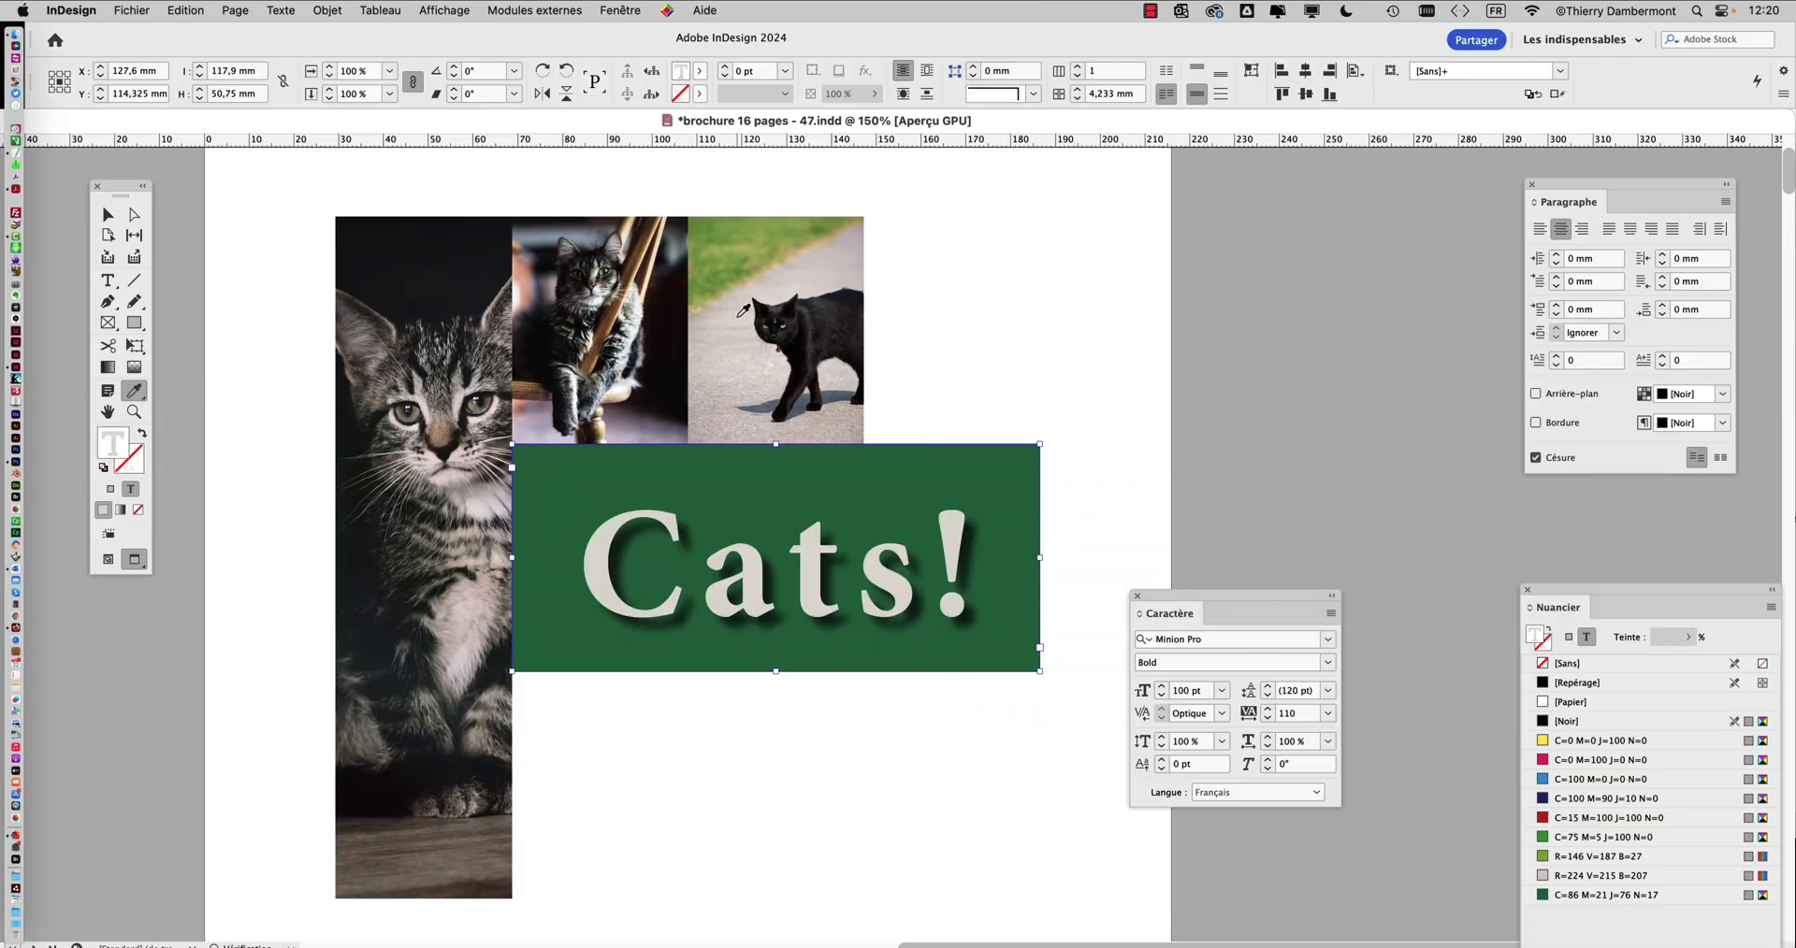
{"action": "left_click", "coordinate": [733, 273]}
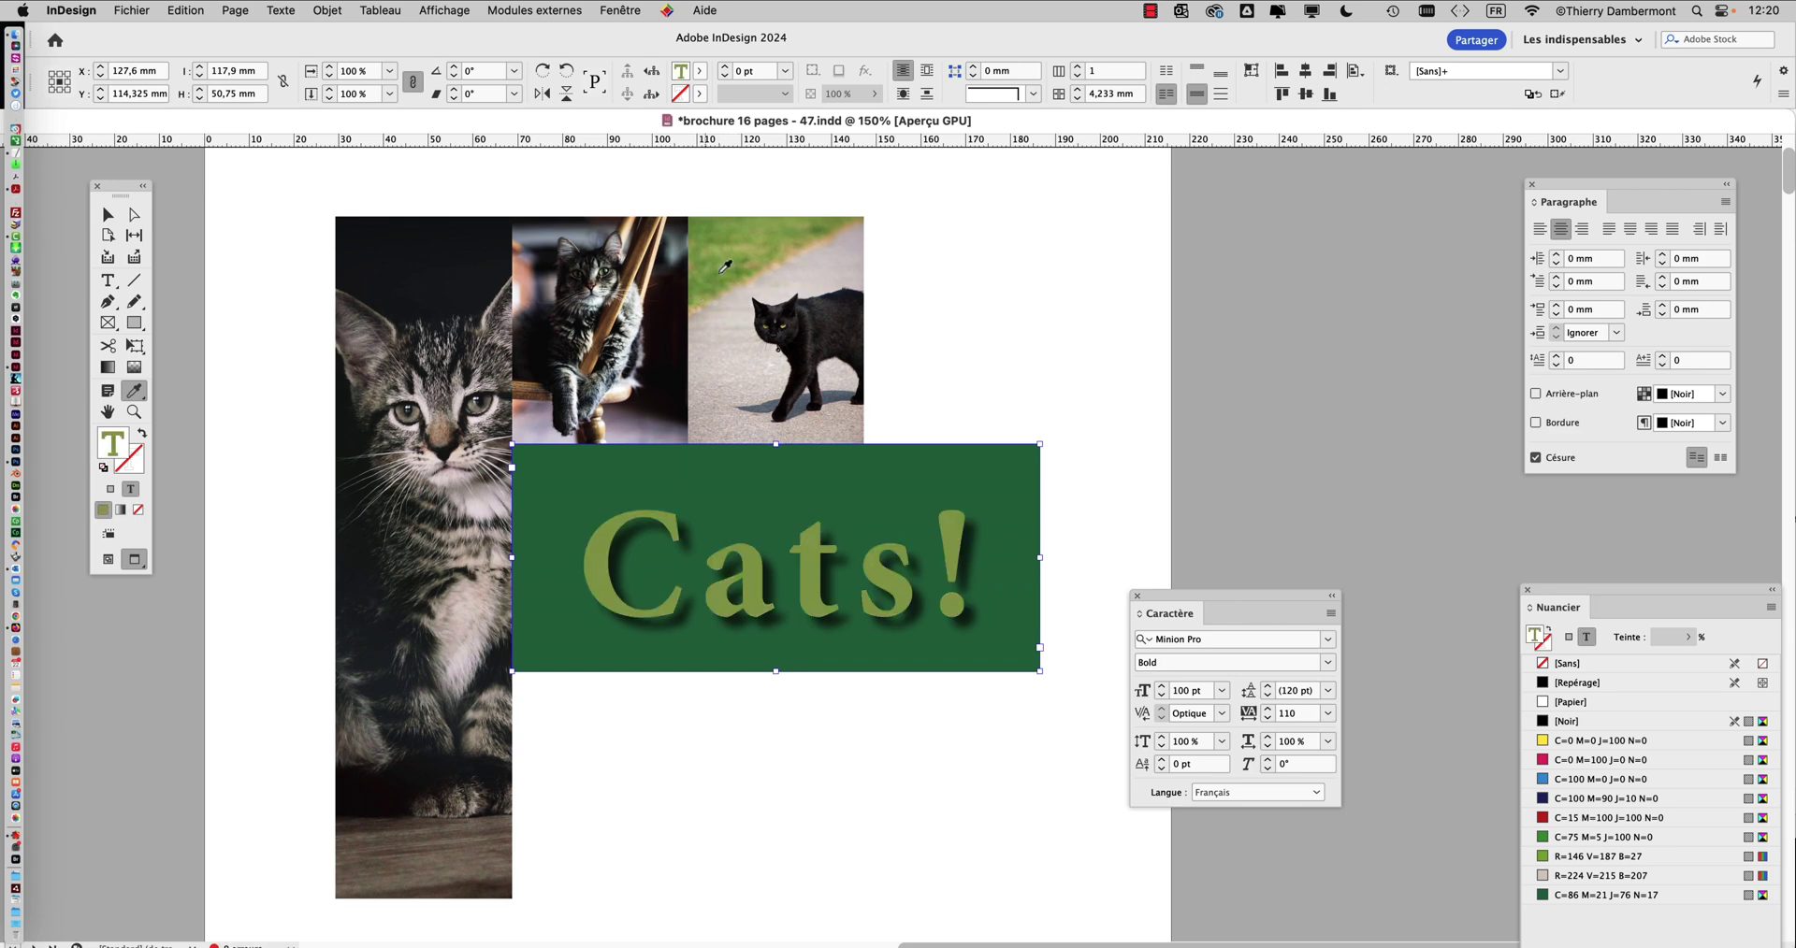
{"action": "left_click", "coordinate": [812, 327]}
{"action": "left_click", "coordinate": [641, 303]}
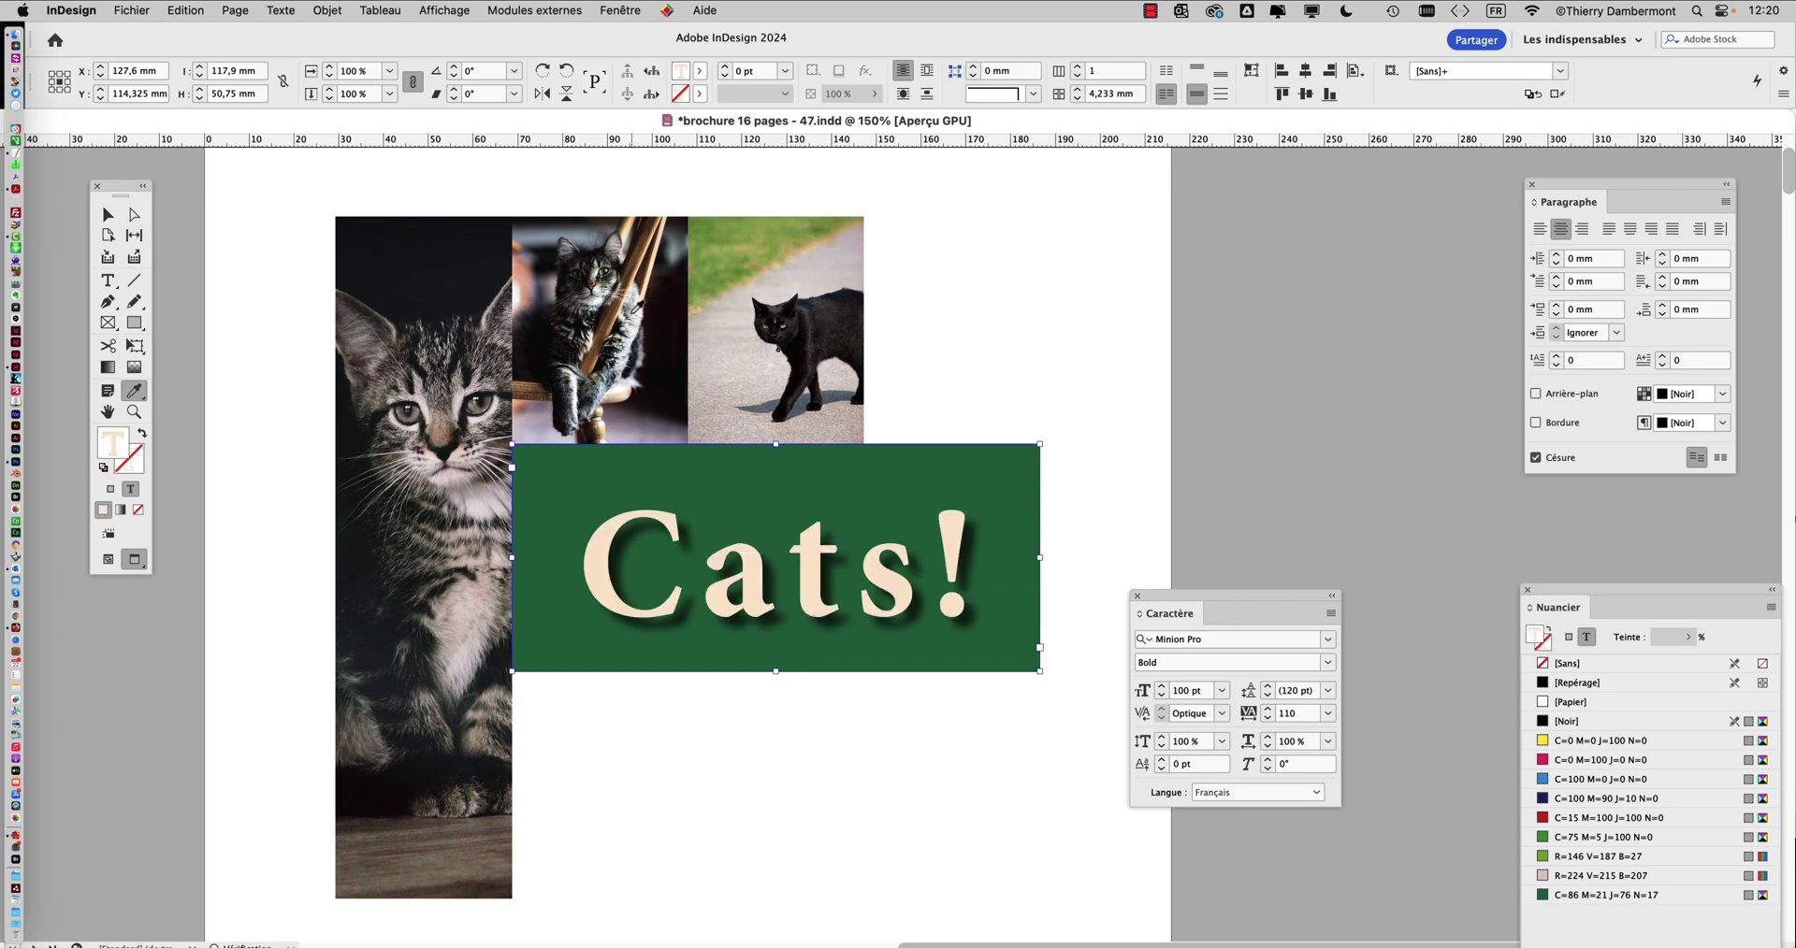
{"action": "left_click", "coordinate": [626, 290]}
{"action": "left_click", "coordinate": [457, 393]}
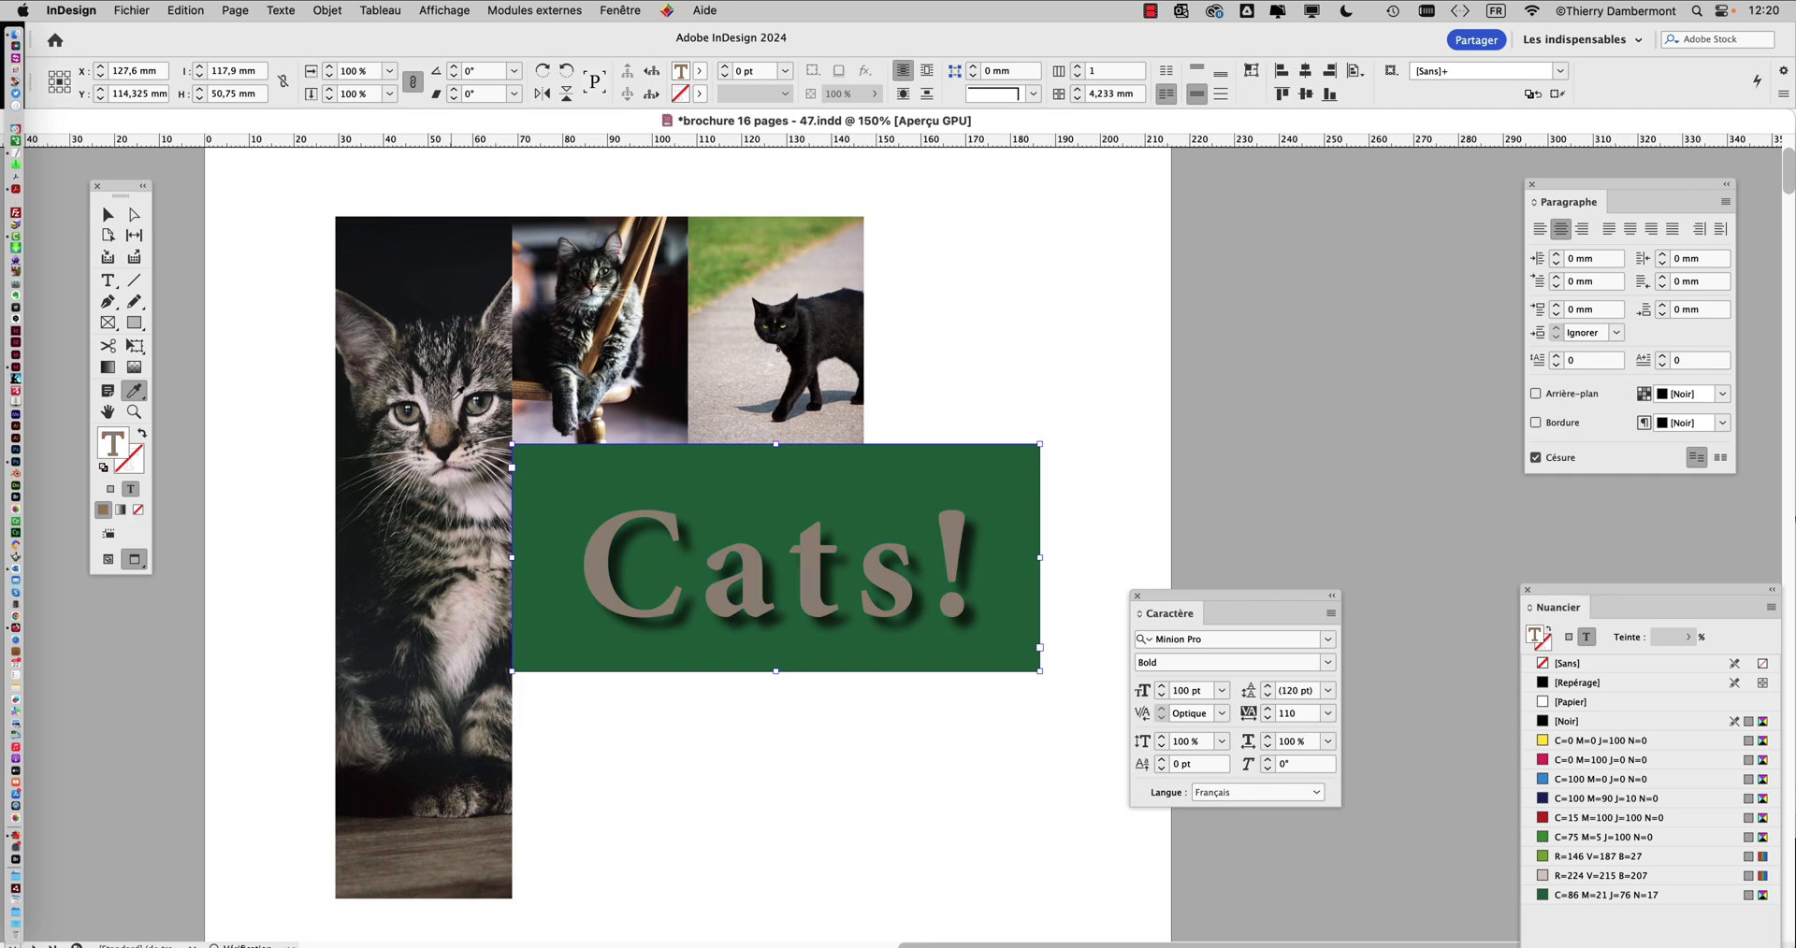
{"action": "left_click", "coordinate": [436, 454]}
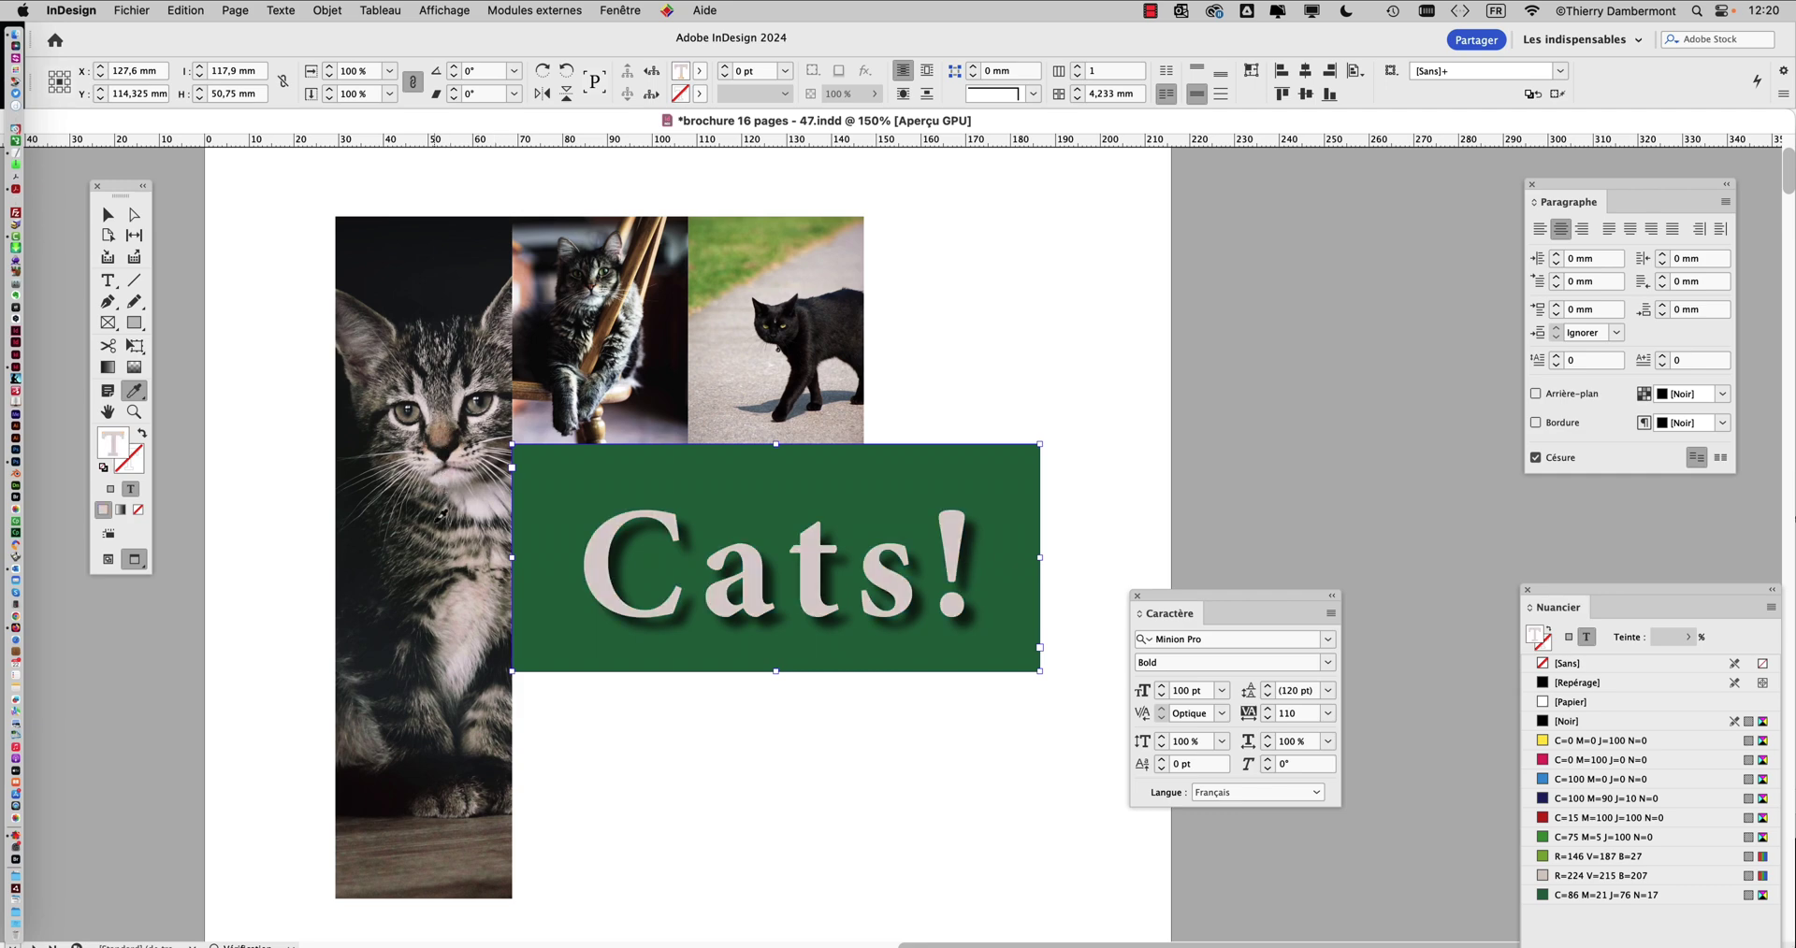
{"action": "left_click", "coordinate": [441, 511]}
Step: Sample further colours from the cat photos until the "Cats!" text is filled with a golden tan
{"action": "left_click", "coordinate": [442, 590]}
{"action": "left_click", "coordinate": [561, 411]}
{"action": "left_click", "coordinate": [608, 393]}
{"action": "left_click", "coordinate": [635, 404]}
{"action": "left_click", "coordinate": [759, 384]}
{"action": "left_click", "coordinate": [760, 382]}
{"action": "left_click", "coordinate": [769, 265]}
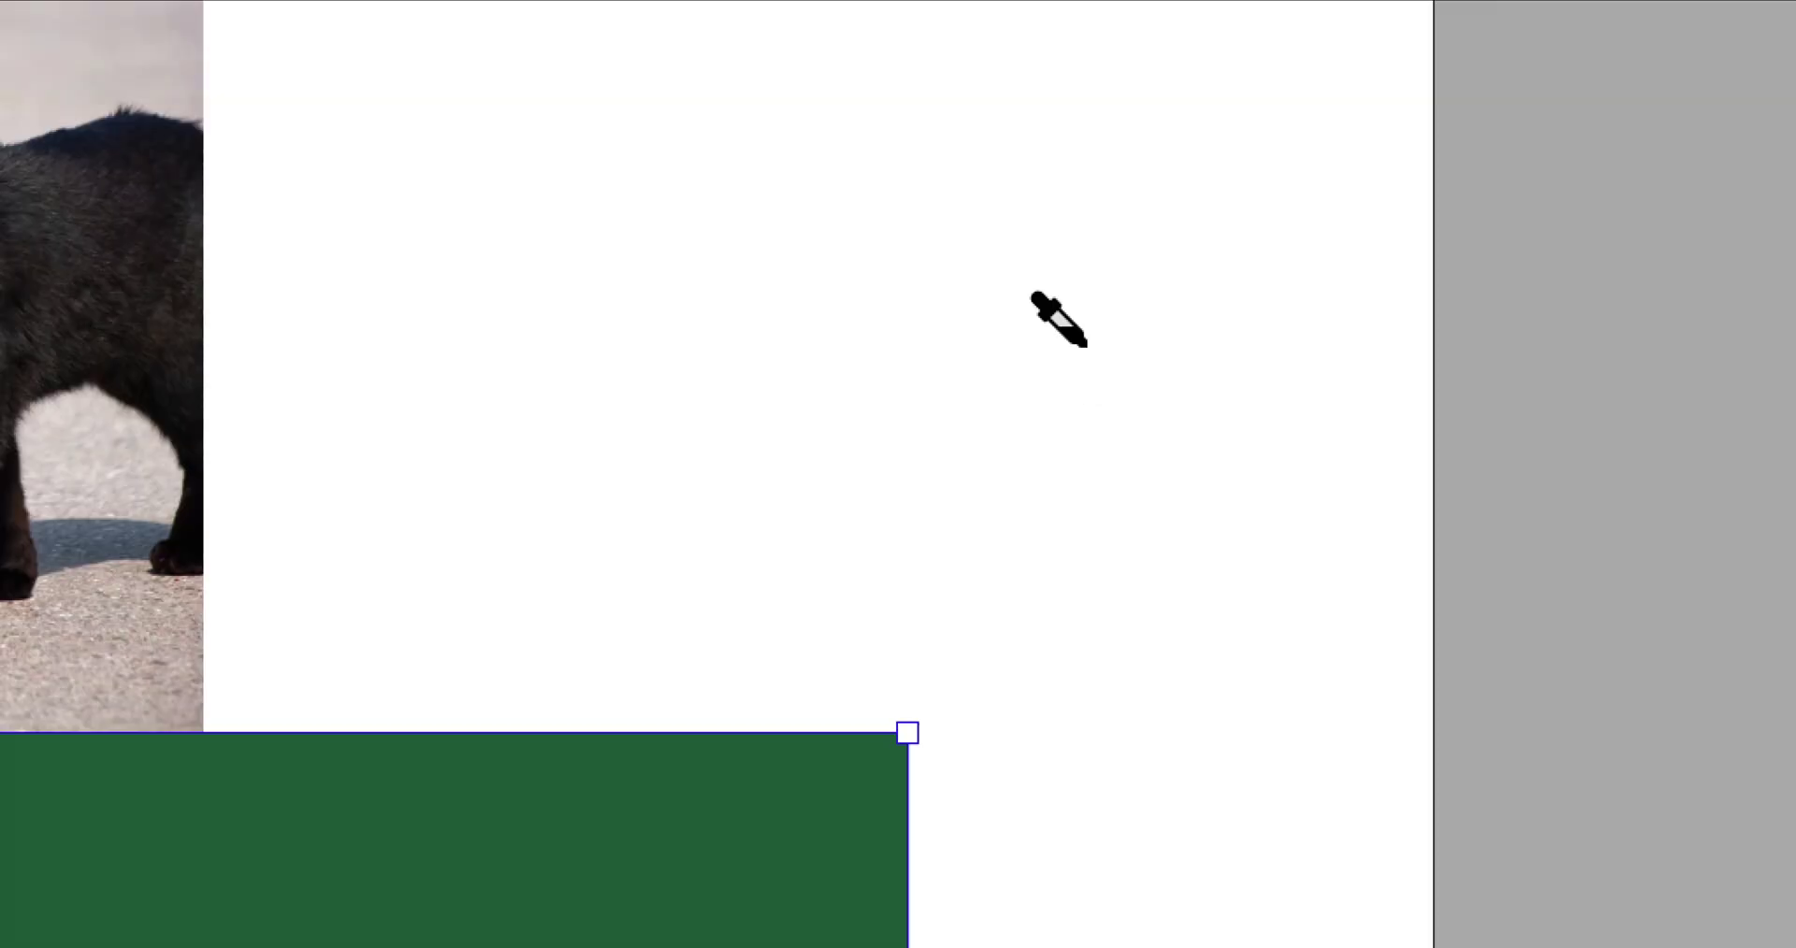
{"action": "key", "text": "Escape"}
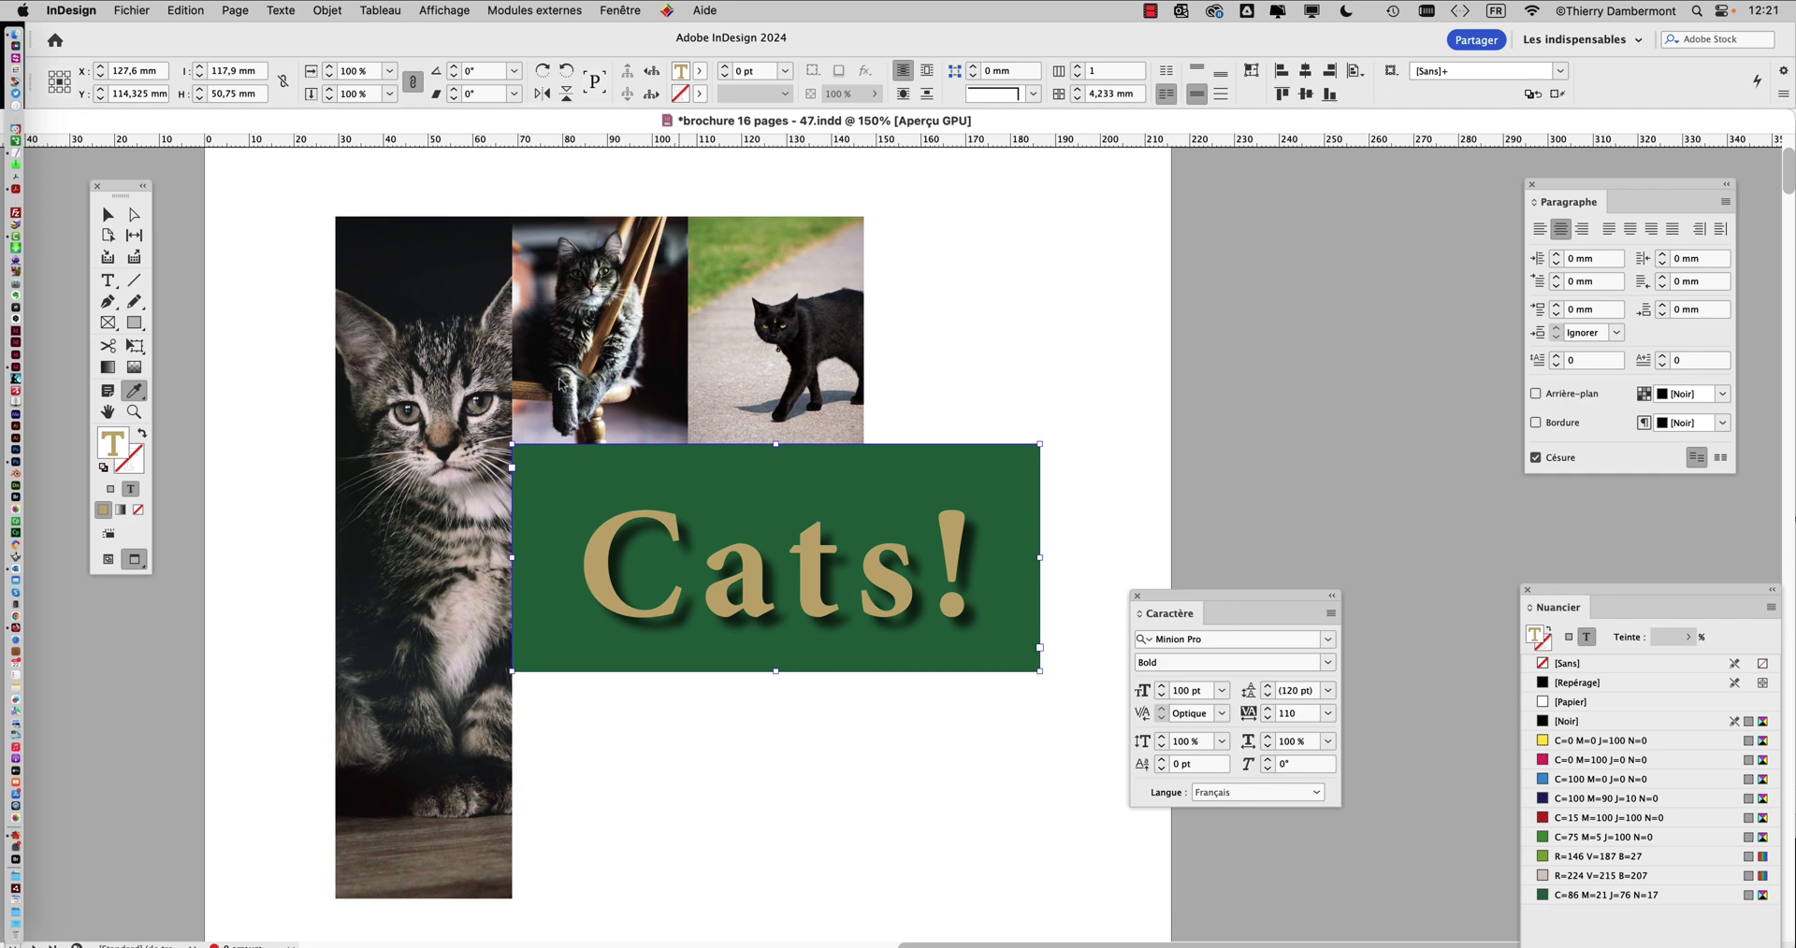
Step: Save the document as a new version named "brochure 16 pages - 48.indd"
{"action": "left_click", "coordinate": [142, 7]}
{"action": "left_click", "coordinate": [225, 163]}
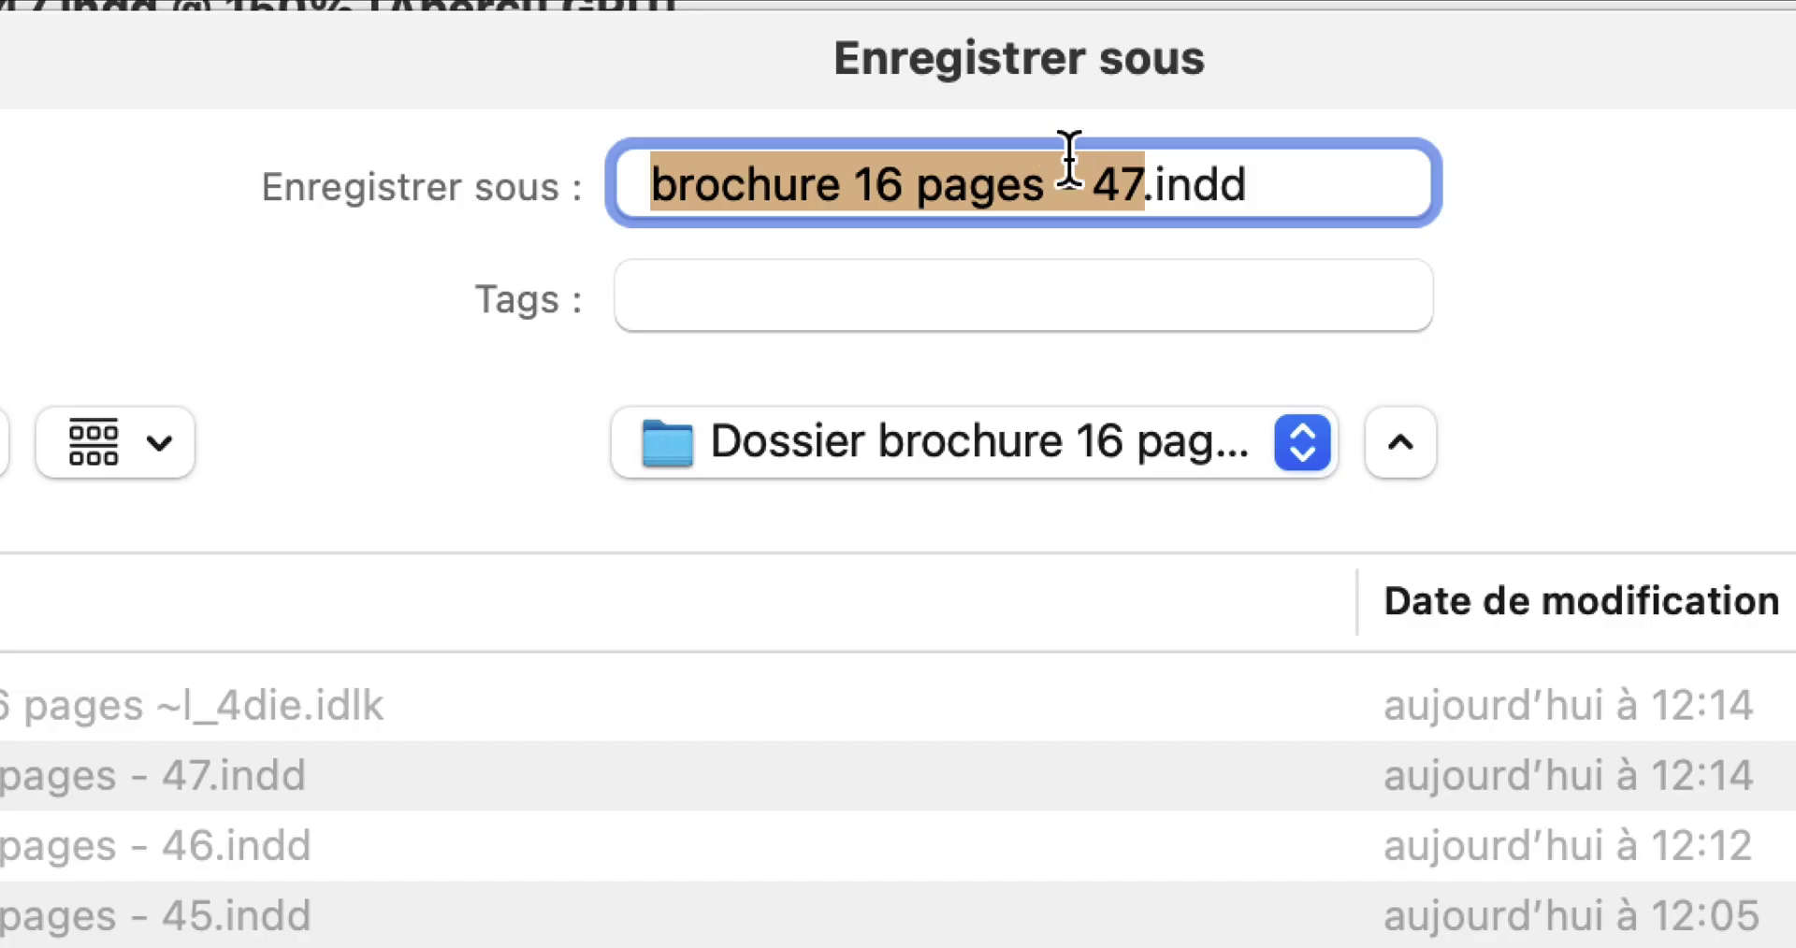
{"action": "left_click", "coordinate": [1088, 165]}
{"action": "key", "text": "BackSpace"}
{"action": "type", "text": "8"}
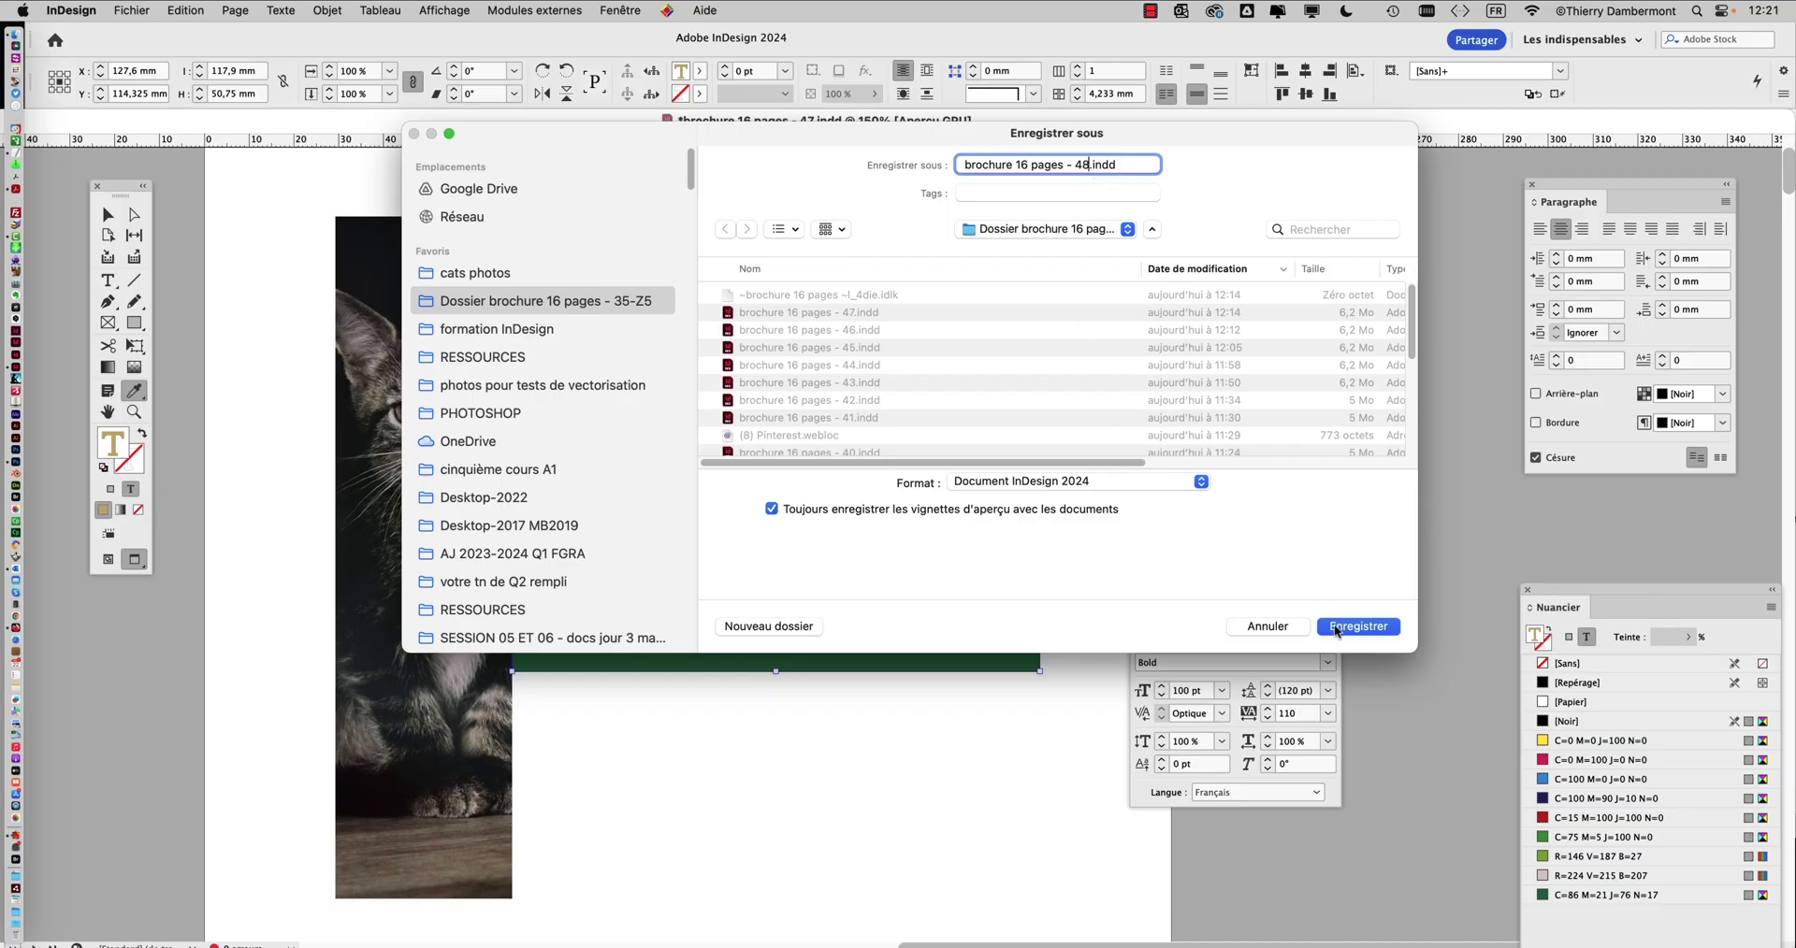
{"action": "left_click", "coordinate": [1358, 626]}
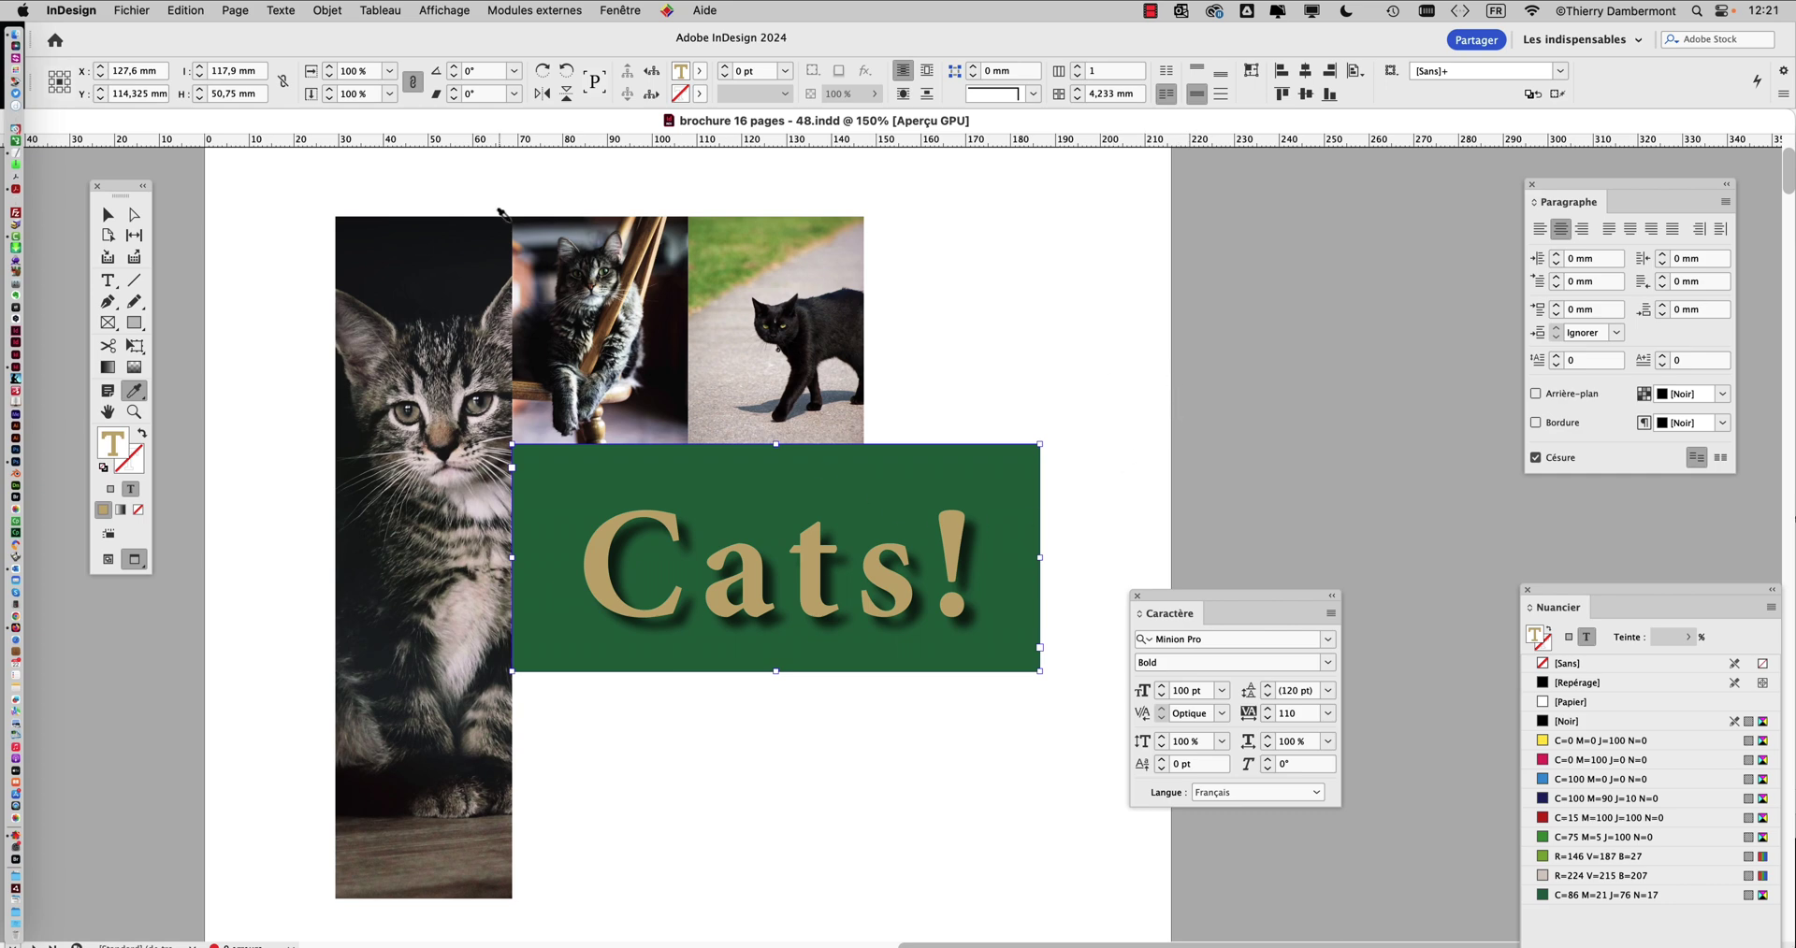
{"action": "left_click", "coordinate": [325, 9]}
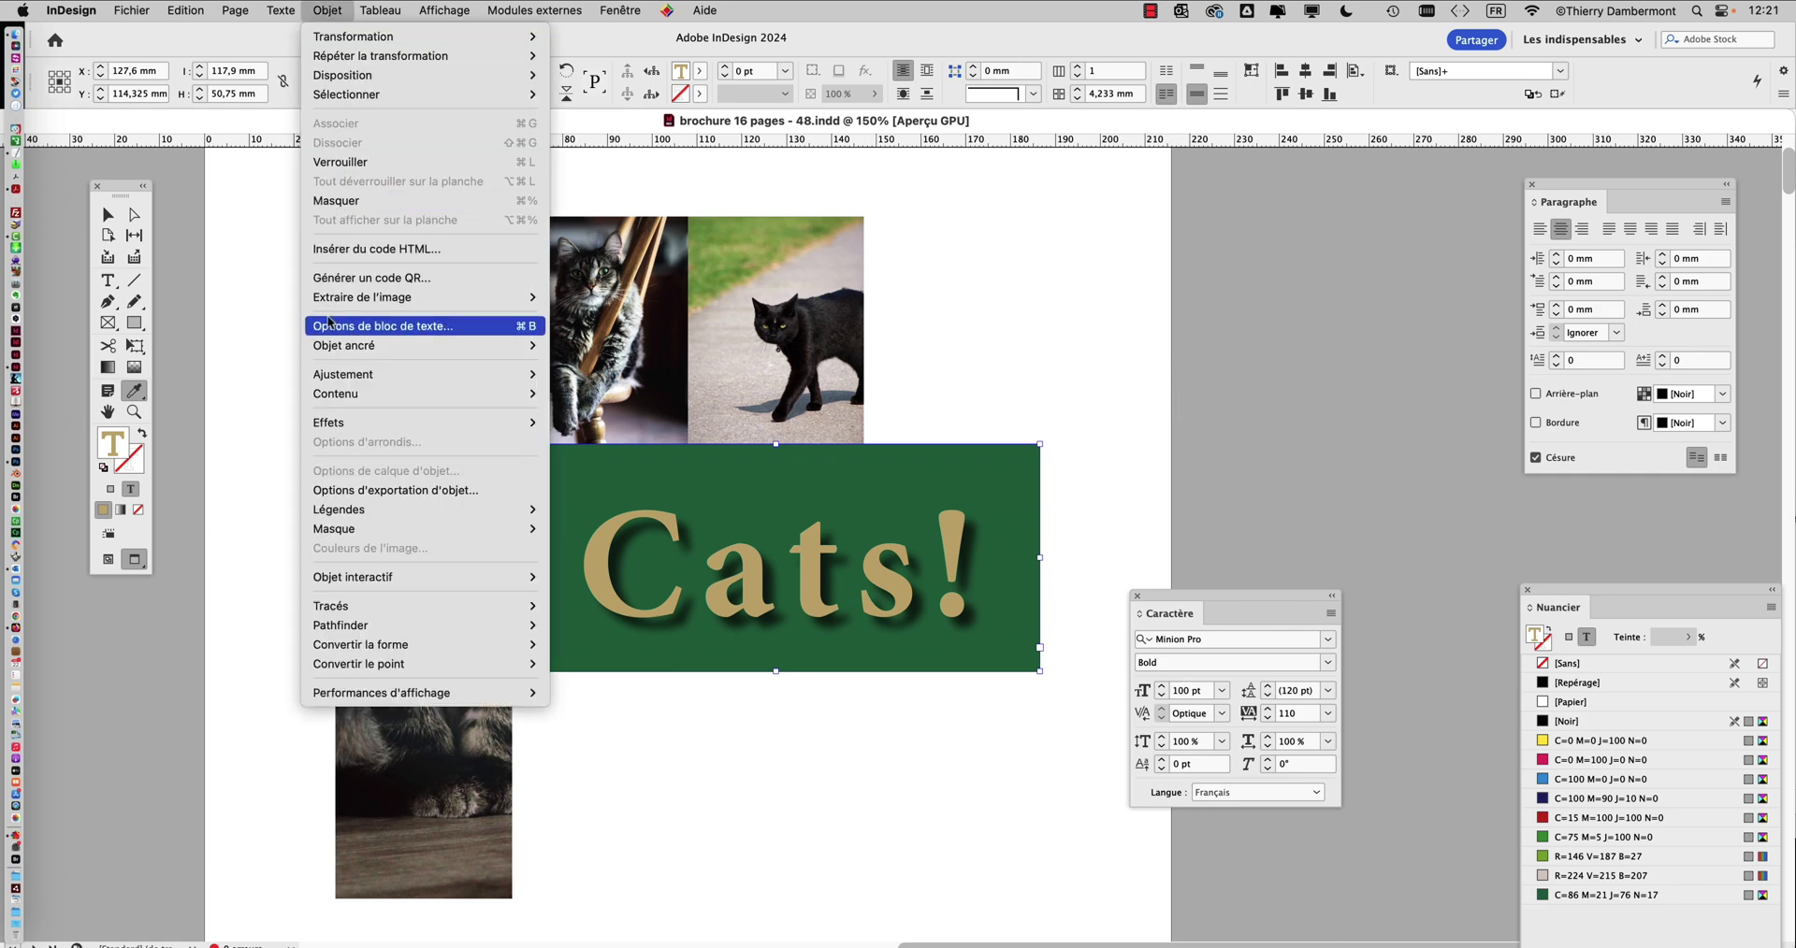
{"action": "mouse_move", "coordinate": [348, 423]}
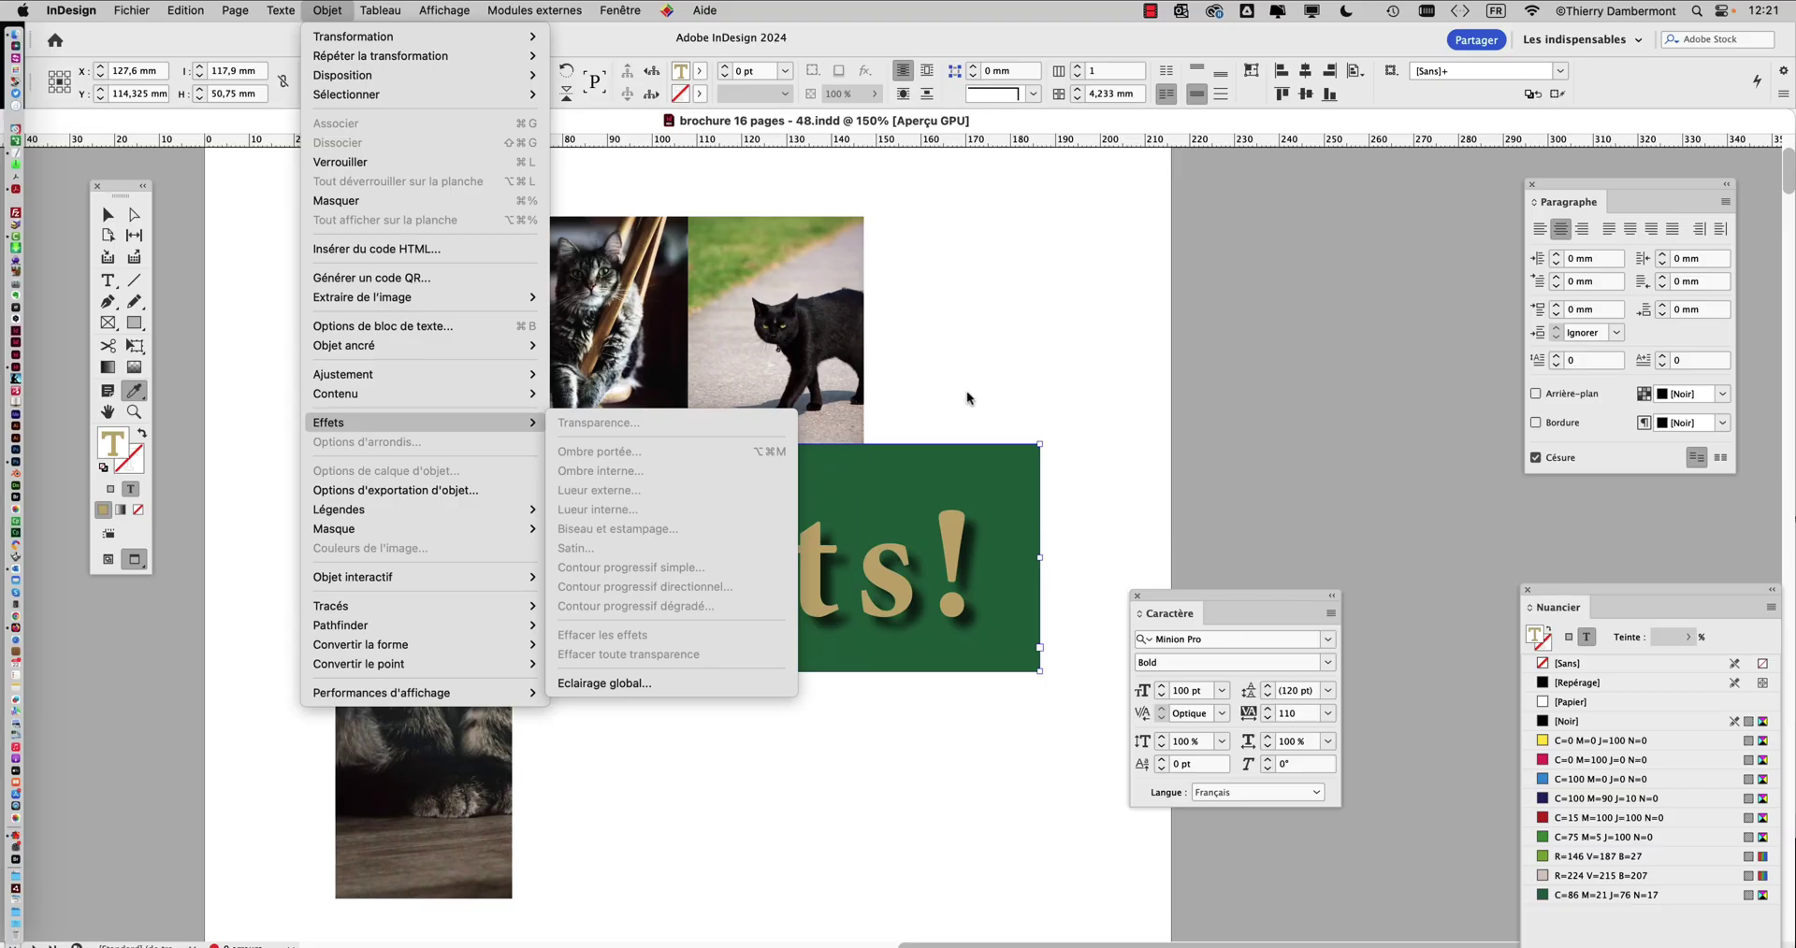
{"action": "left_click", "coordinate": [968, 378]}
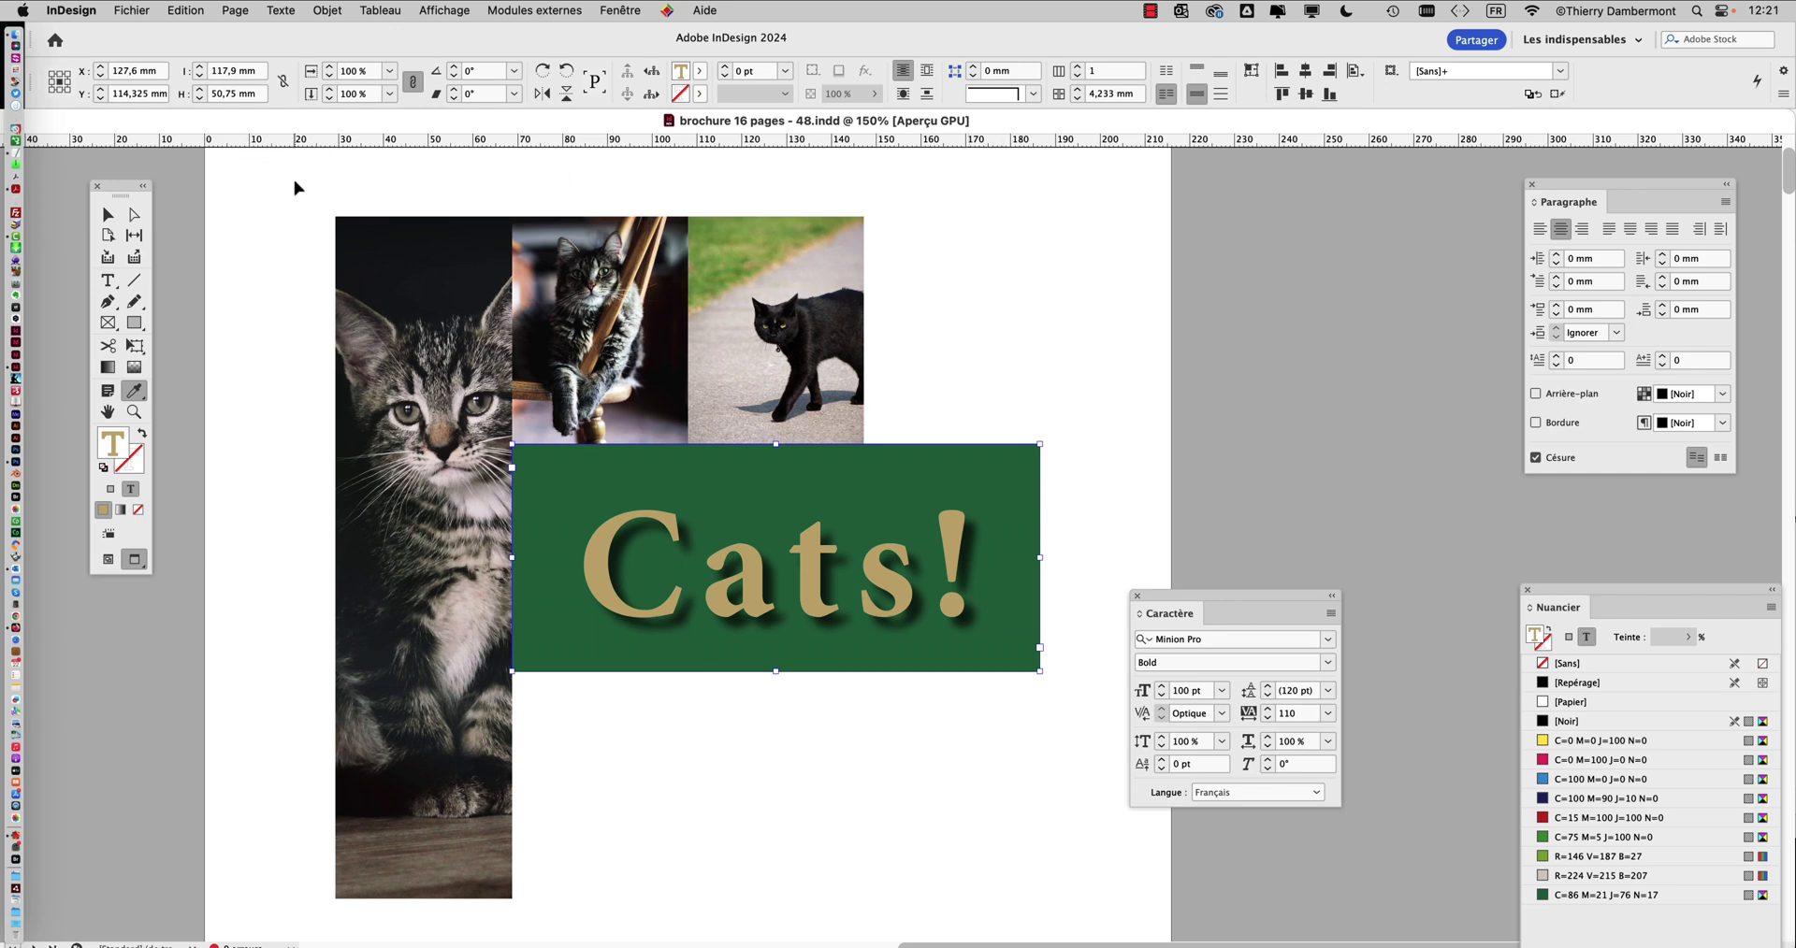
Step: Open the drop shadow effect settings of the green "Cats!" frame and turn off the drop shadow (Ombre portée) for the whole object
{"action": "left_click", "coordinate": [107, 214]}
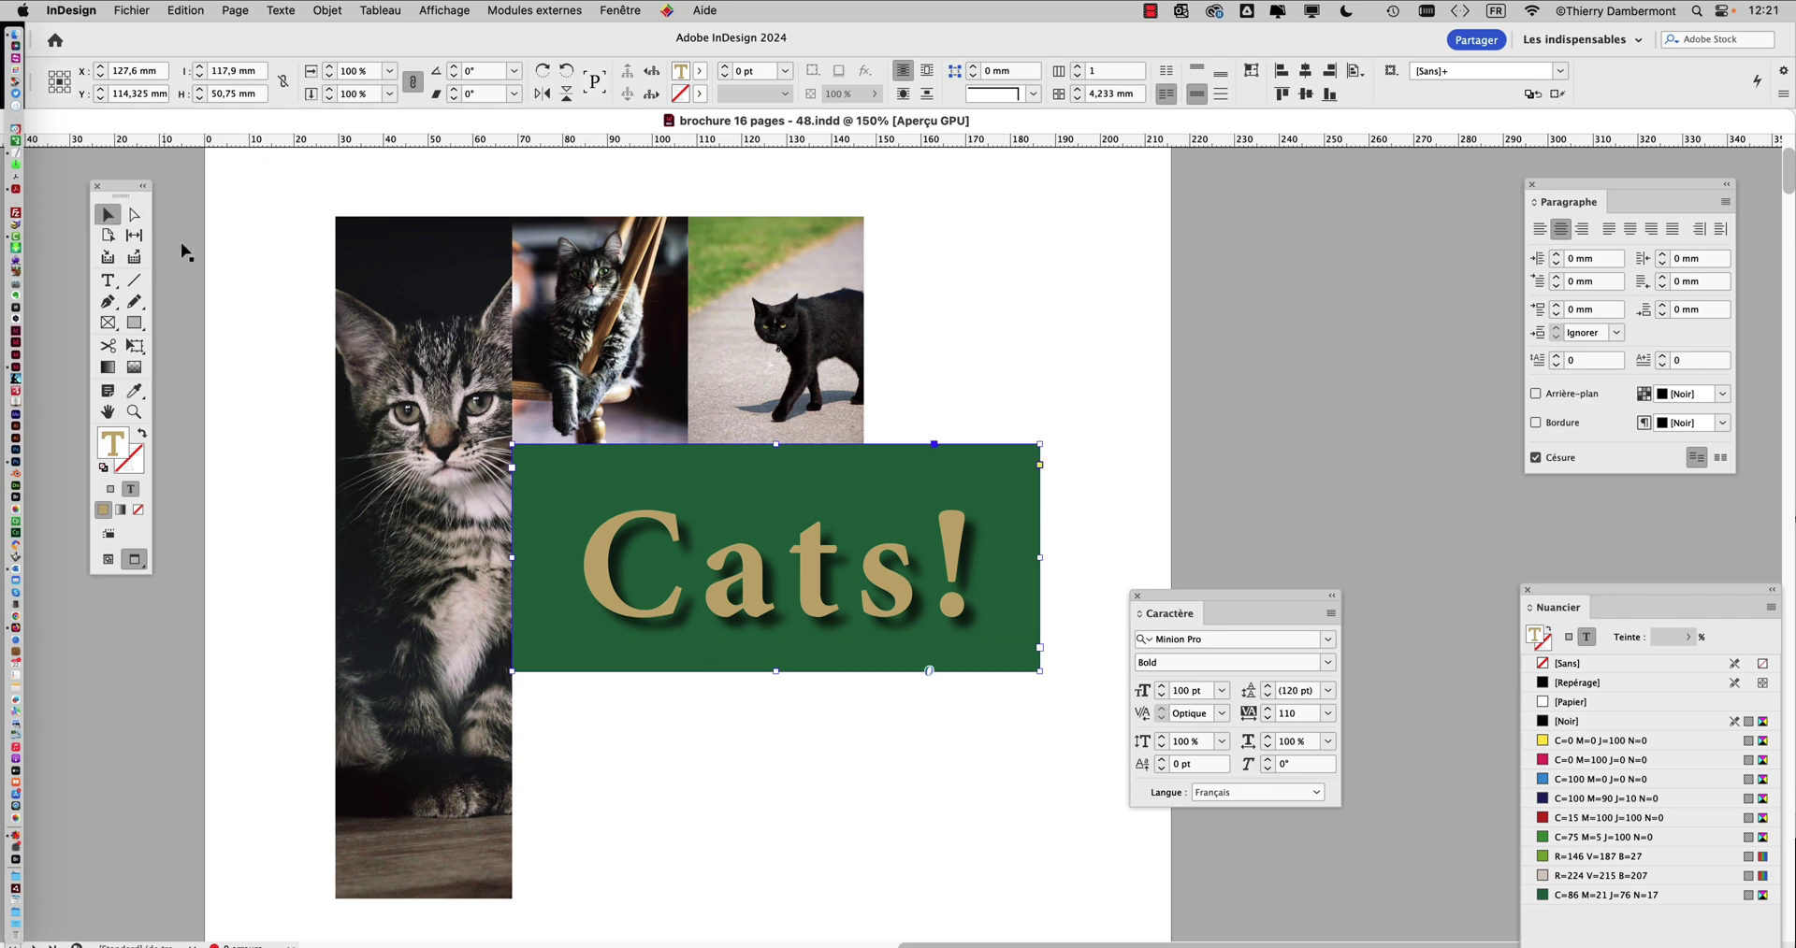
{"action": "left_click", "coordinate": [936, 498]}
{"action": "key", "text": "super+alt+m"}
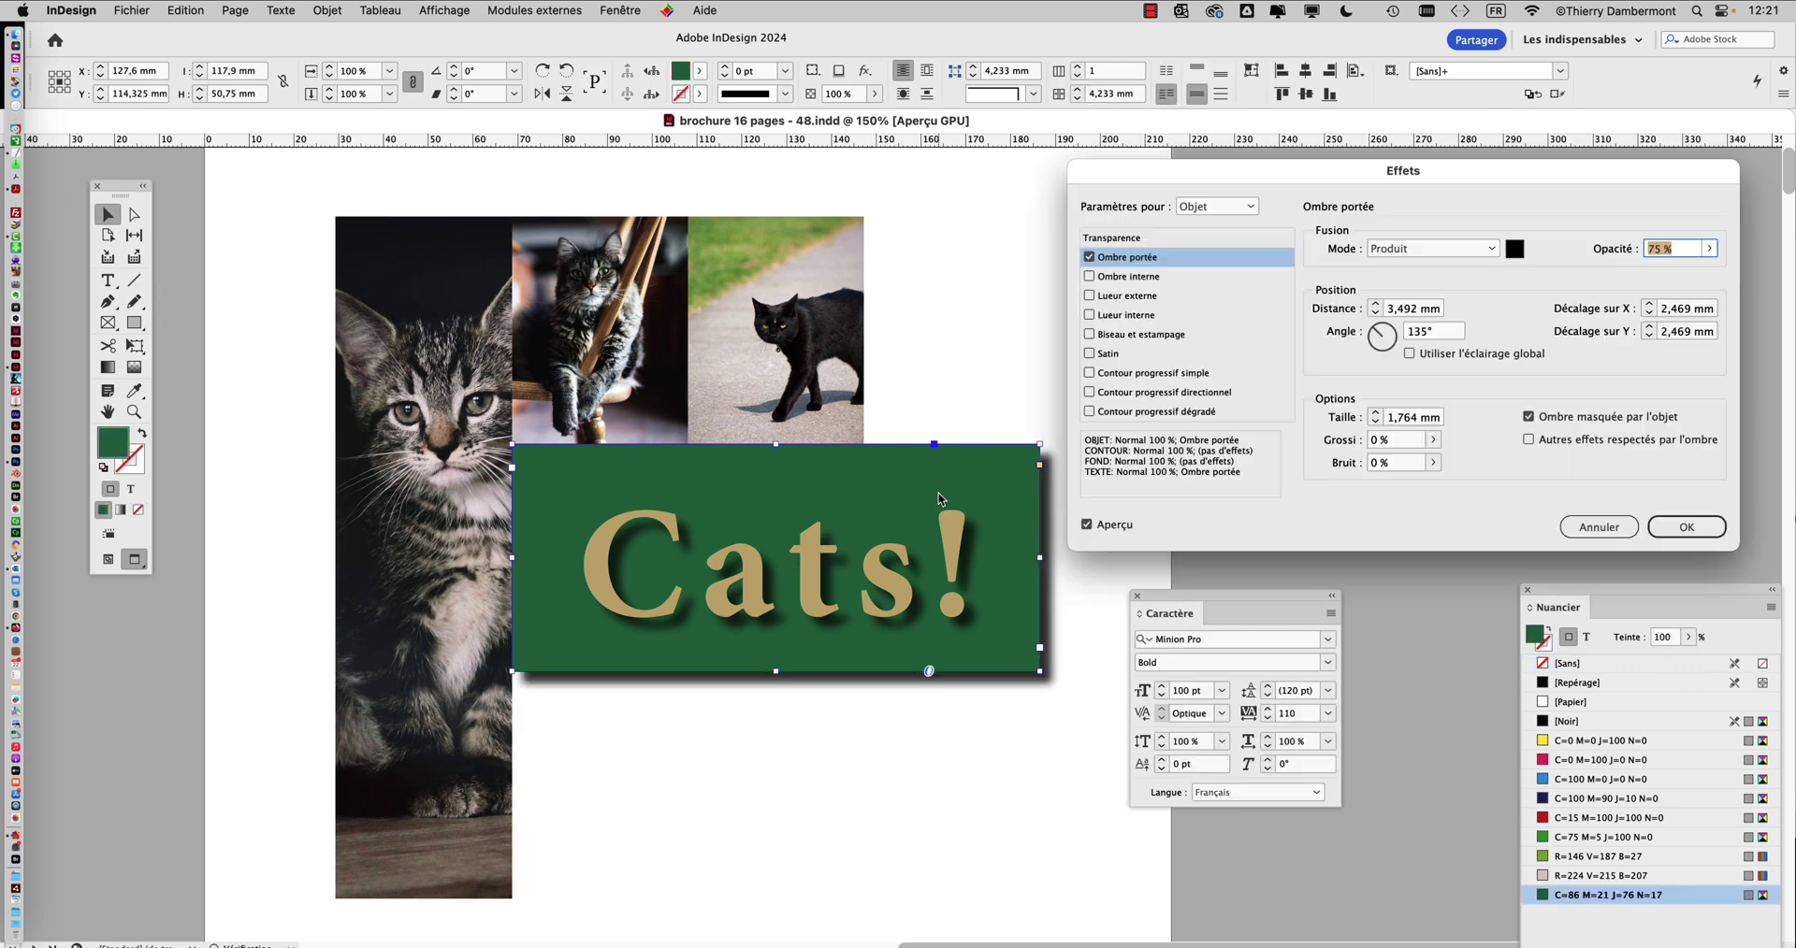
{"action": "left_click_drag", "start_coordinate": [1297, 181], "coordinate": [1299, 192]}
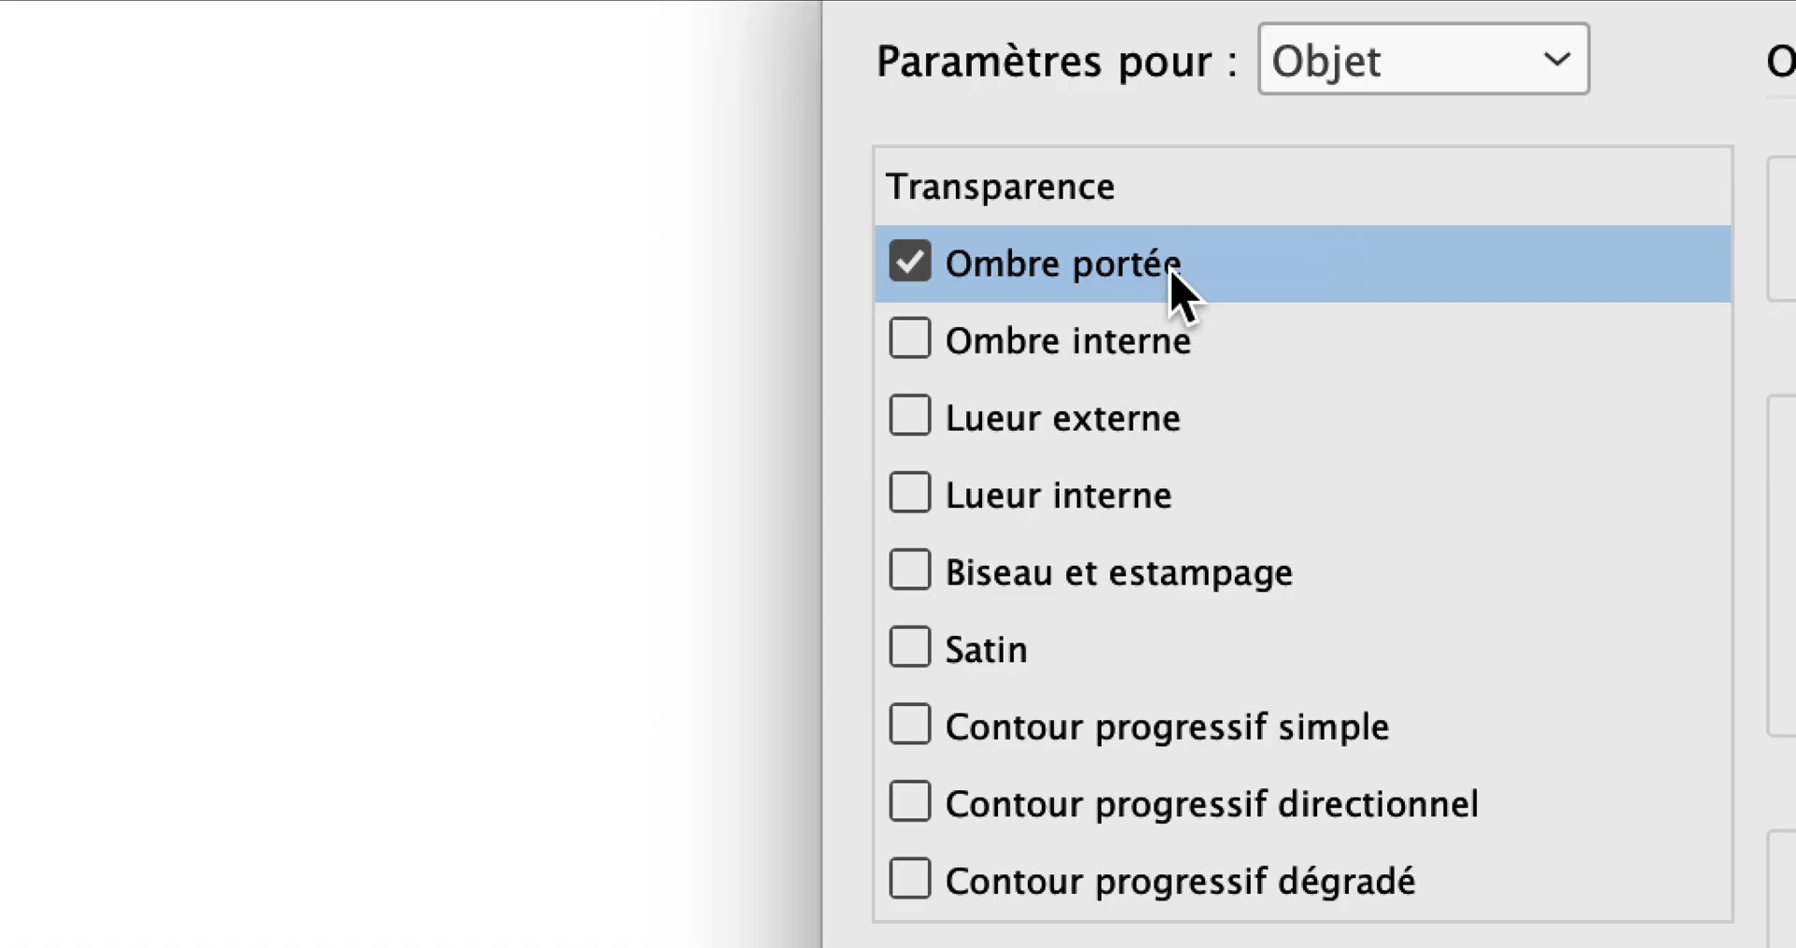
{"action": "left_click", "coordinate": [910, 262]}
Step: Try an inner shadow (Ombre interne) on the whole "Cats!" object, then turn it off
{"action": "left_click", "coordinate": [909, 339]}
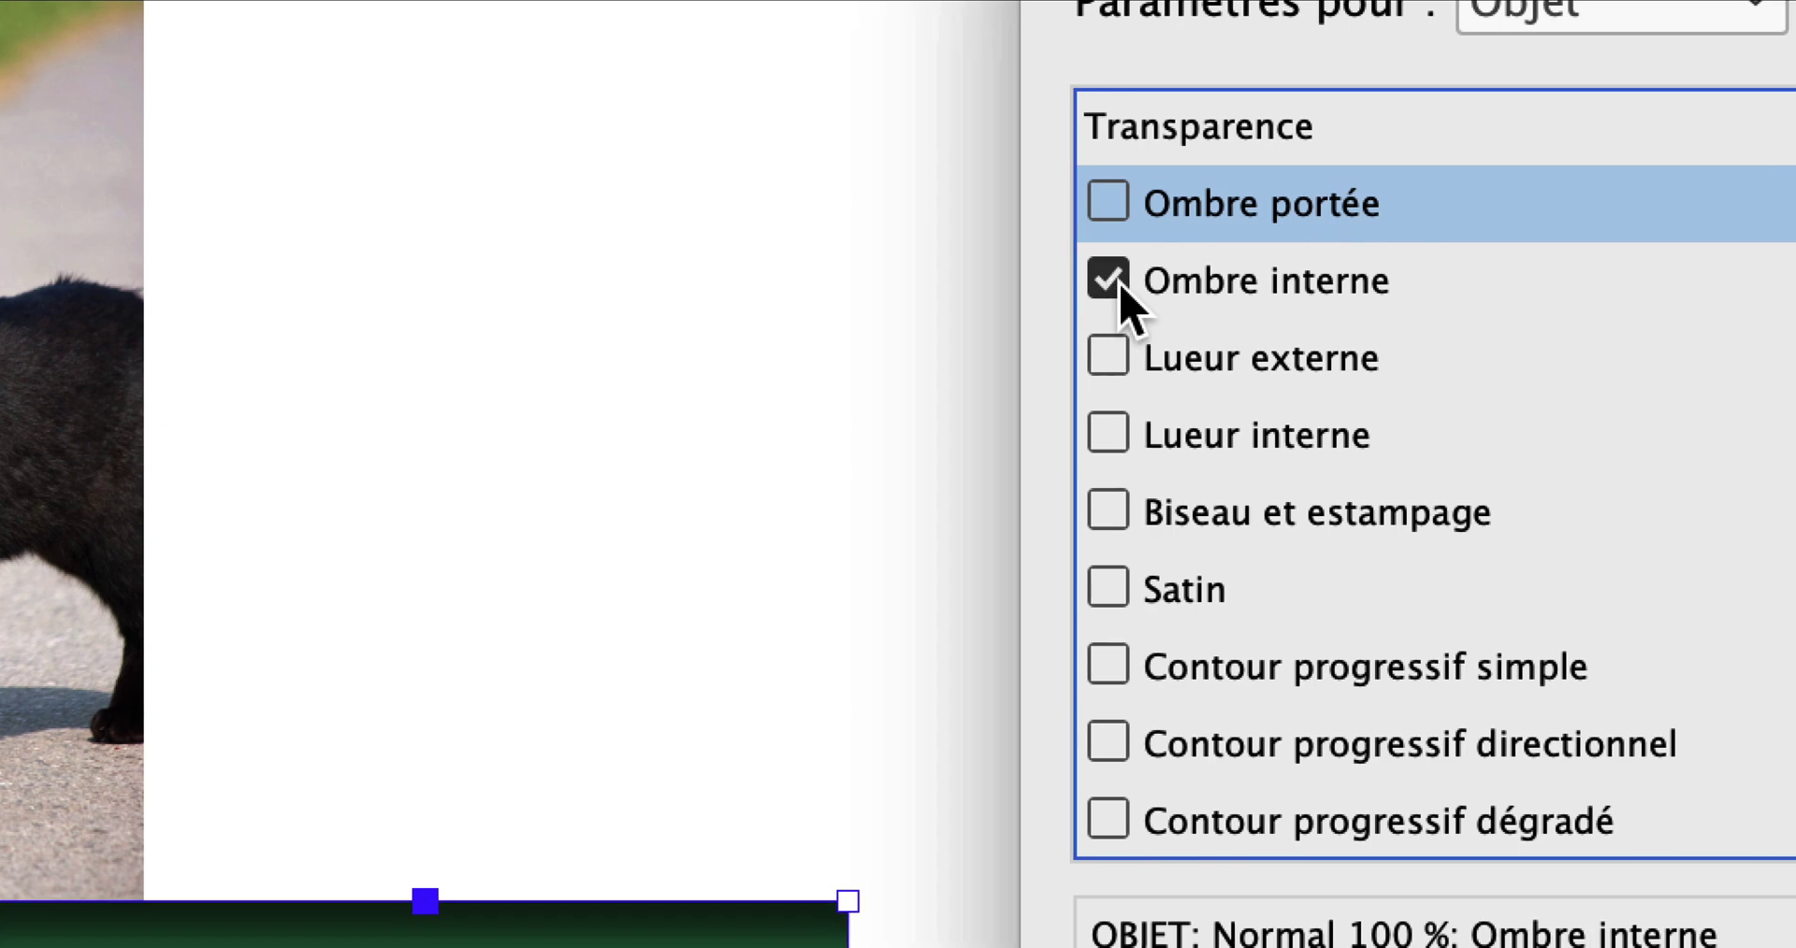
{"action": "left_click", "coordinate": [1183, 284]}
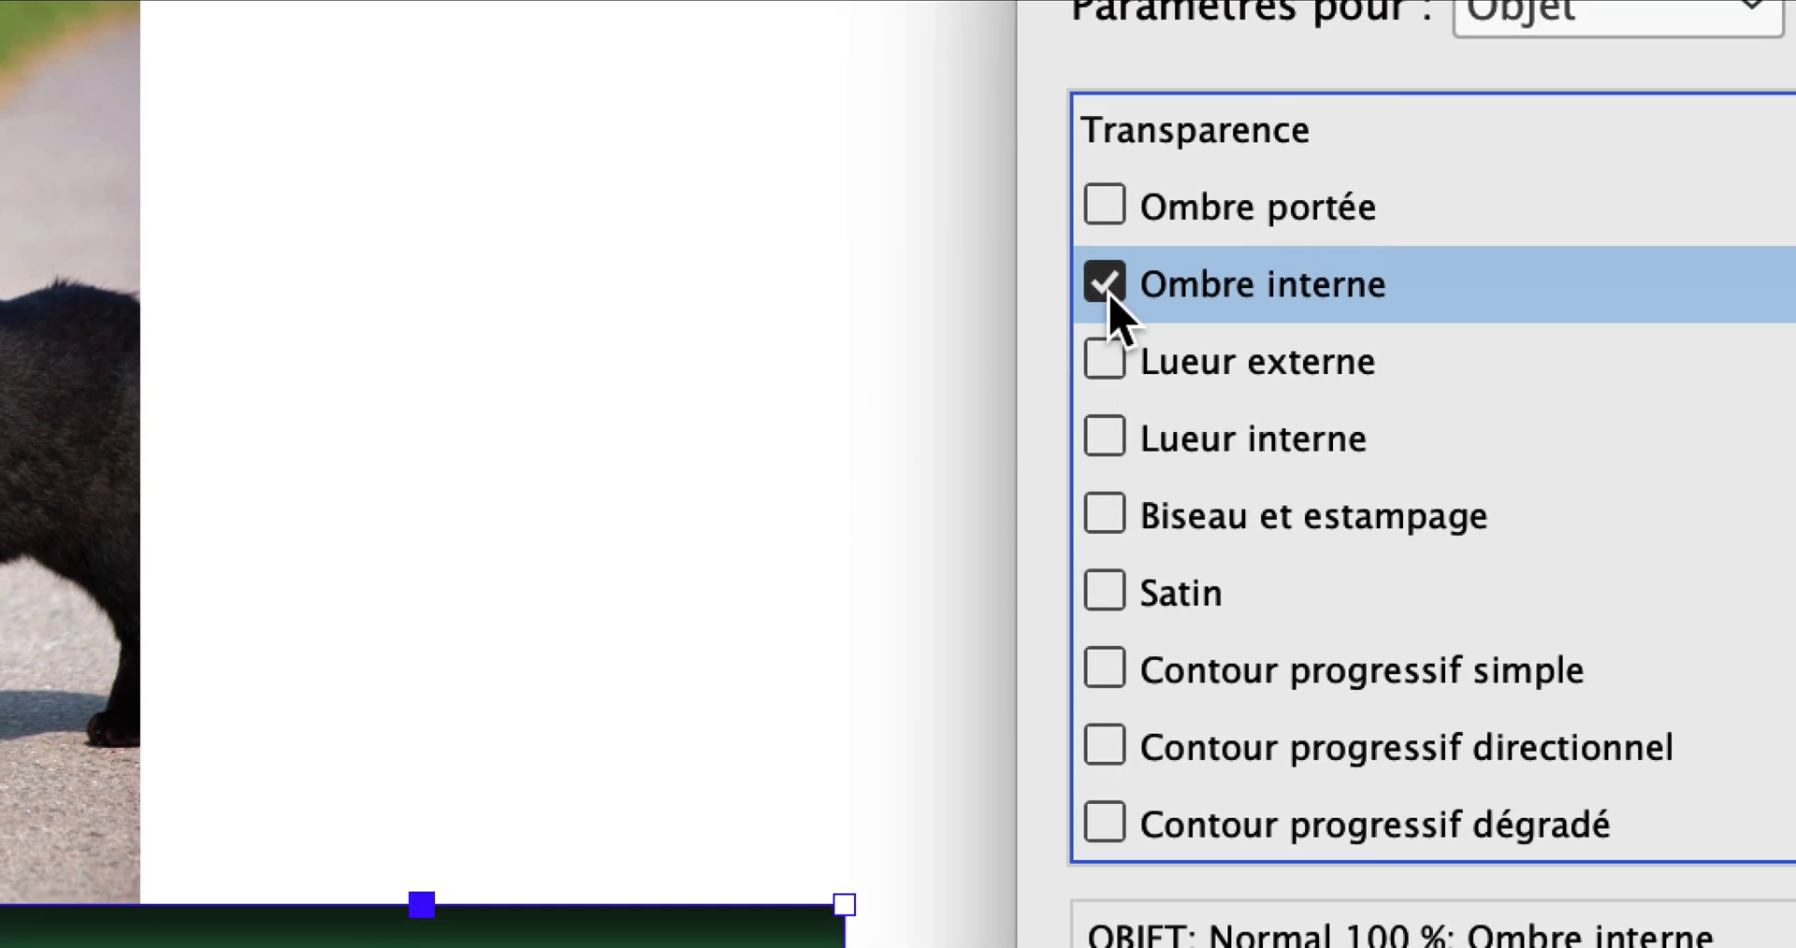
{"action": "left_click", "coordinate": [1105, 288]}
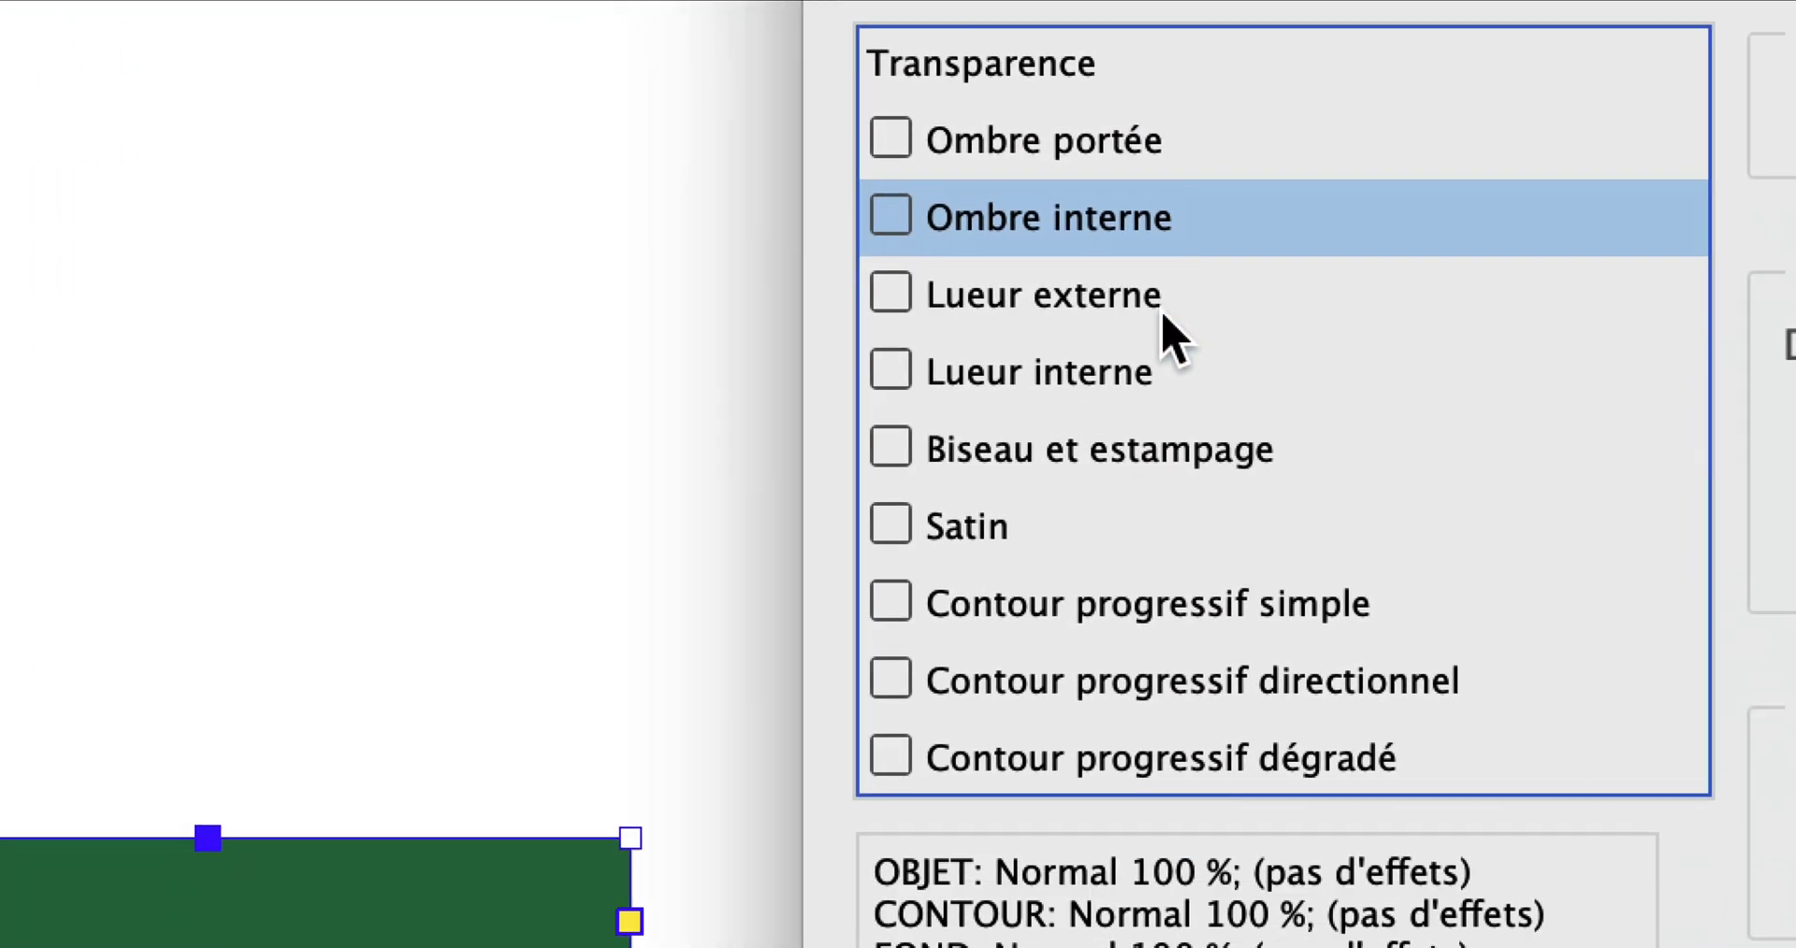
Step: Replace the drop shadow with an inner shadow (Ombre interne) on only the "Cats!" text, apply the effects and deselect the frame
{"action": "left_click", "coordinate": [1308, 0]}
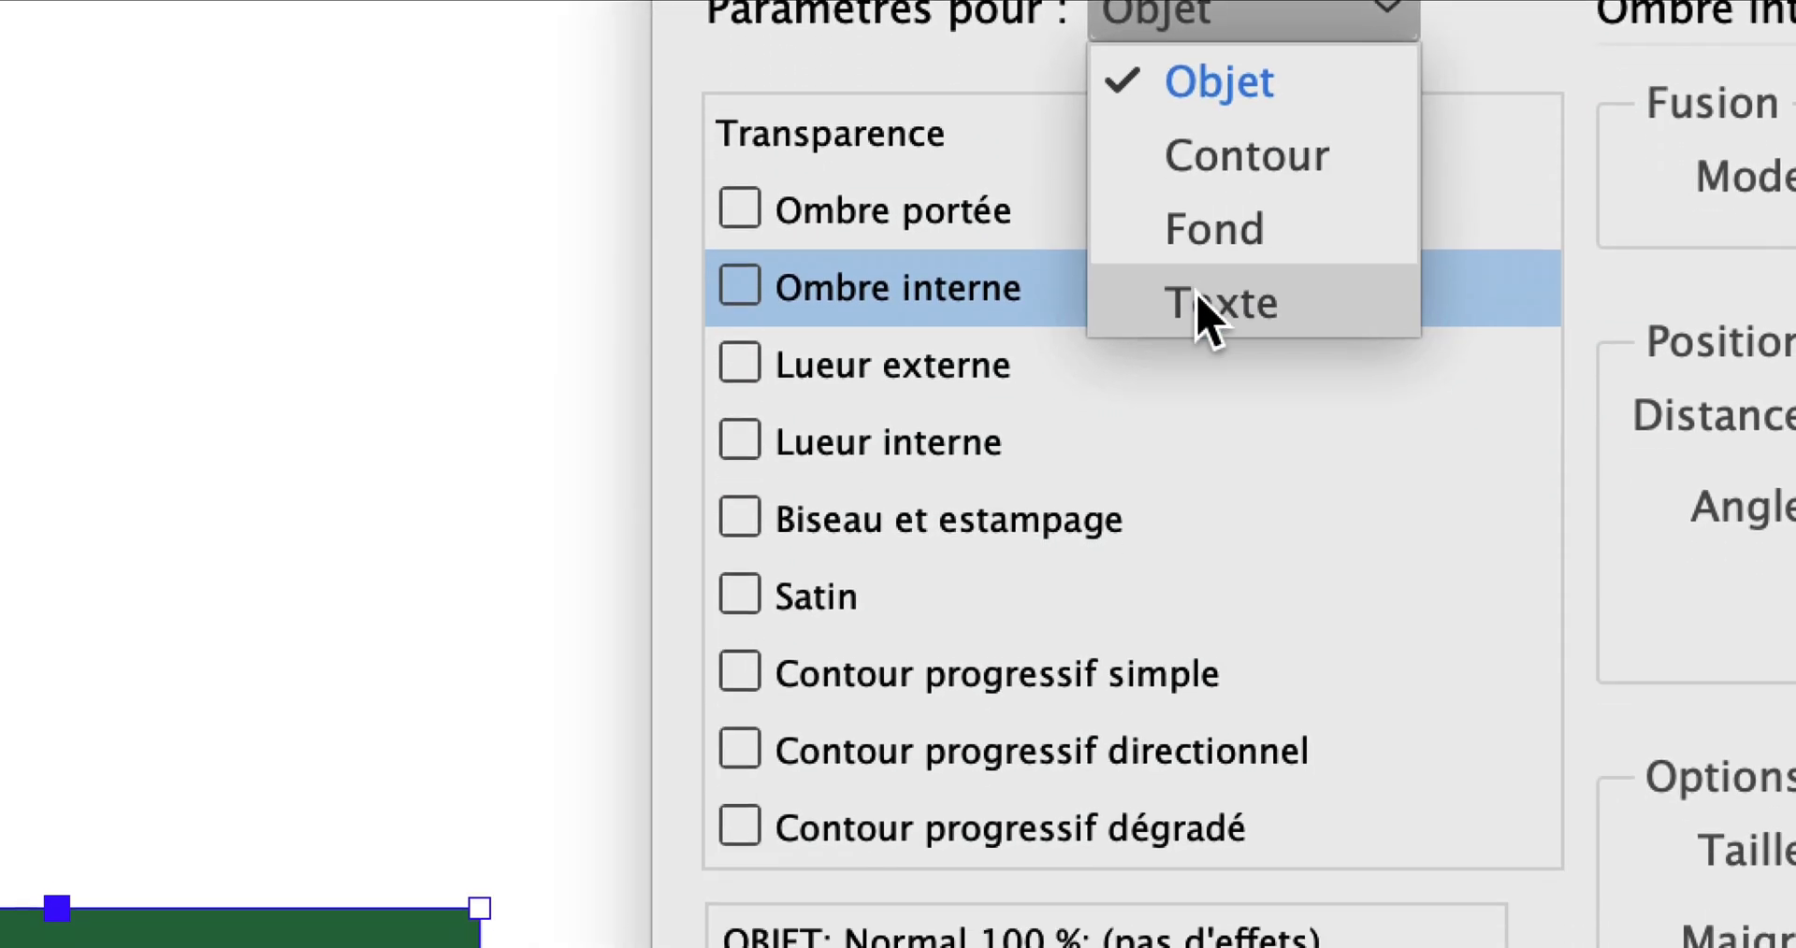
{"action": "left_click", "coordinate": [1207, 290]}
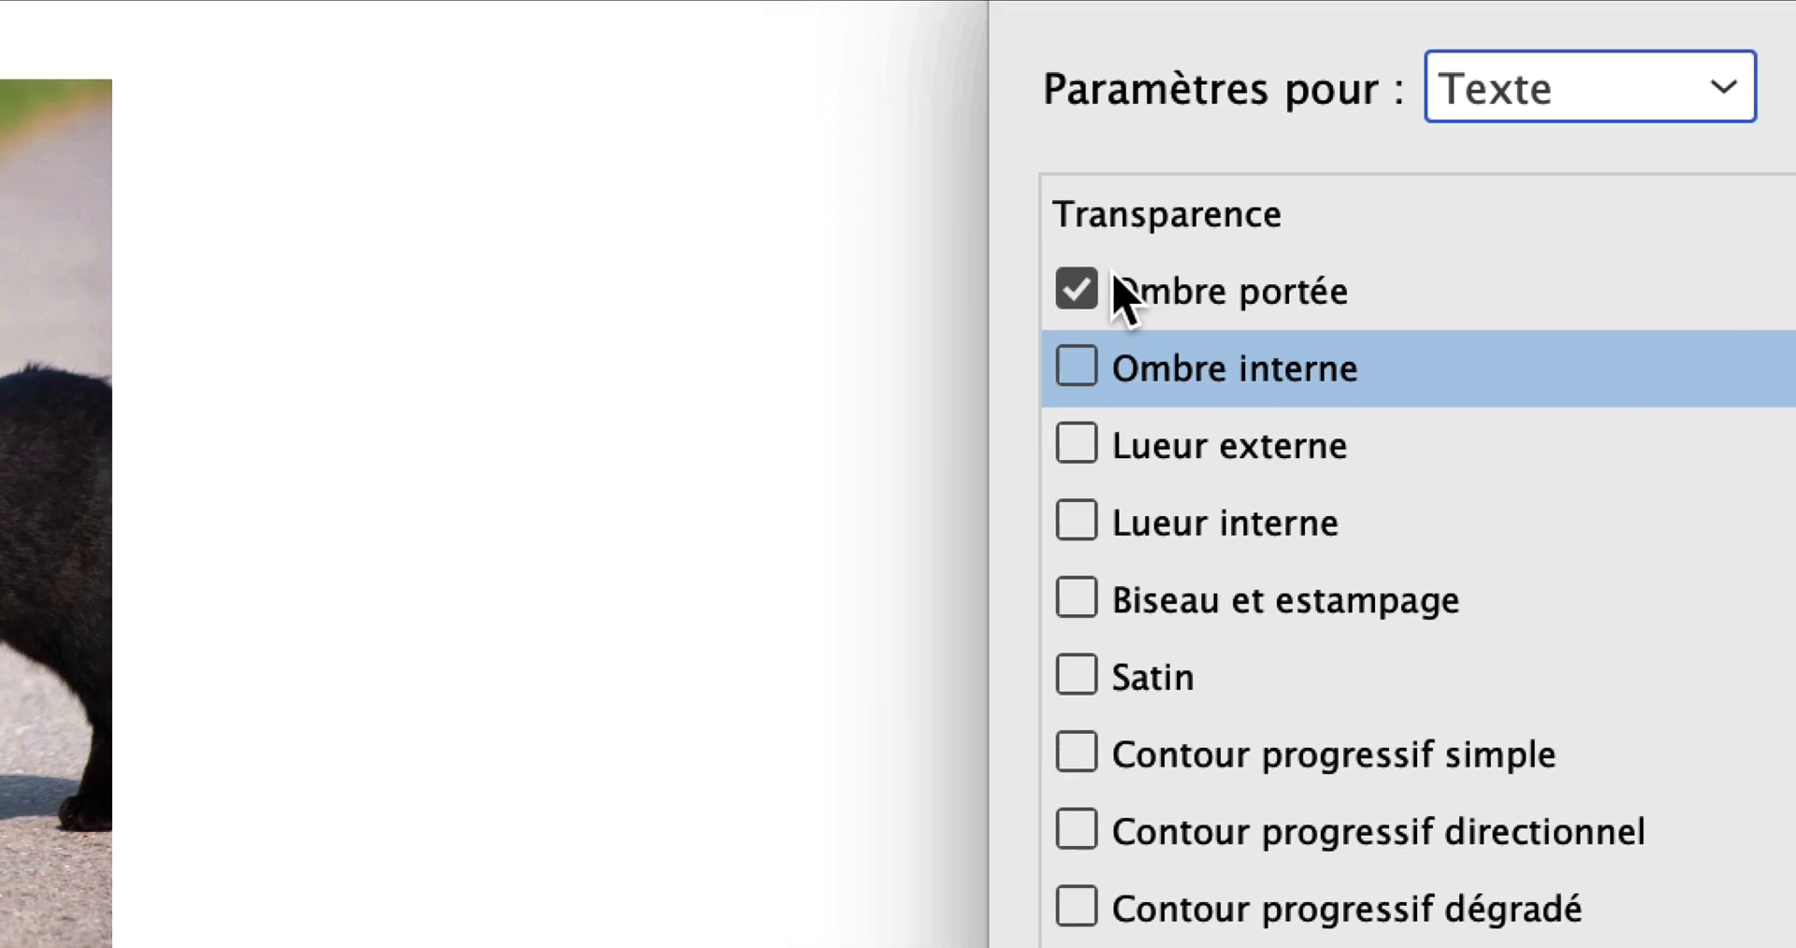
{"action": "left_click", "coordinate": [844, 384]}
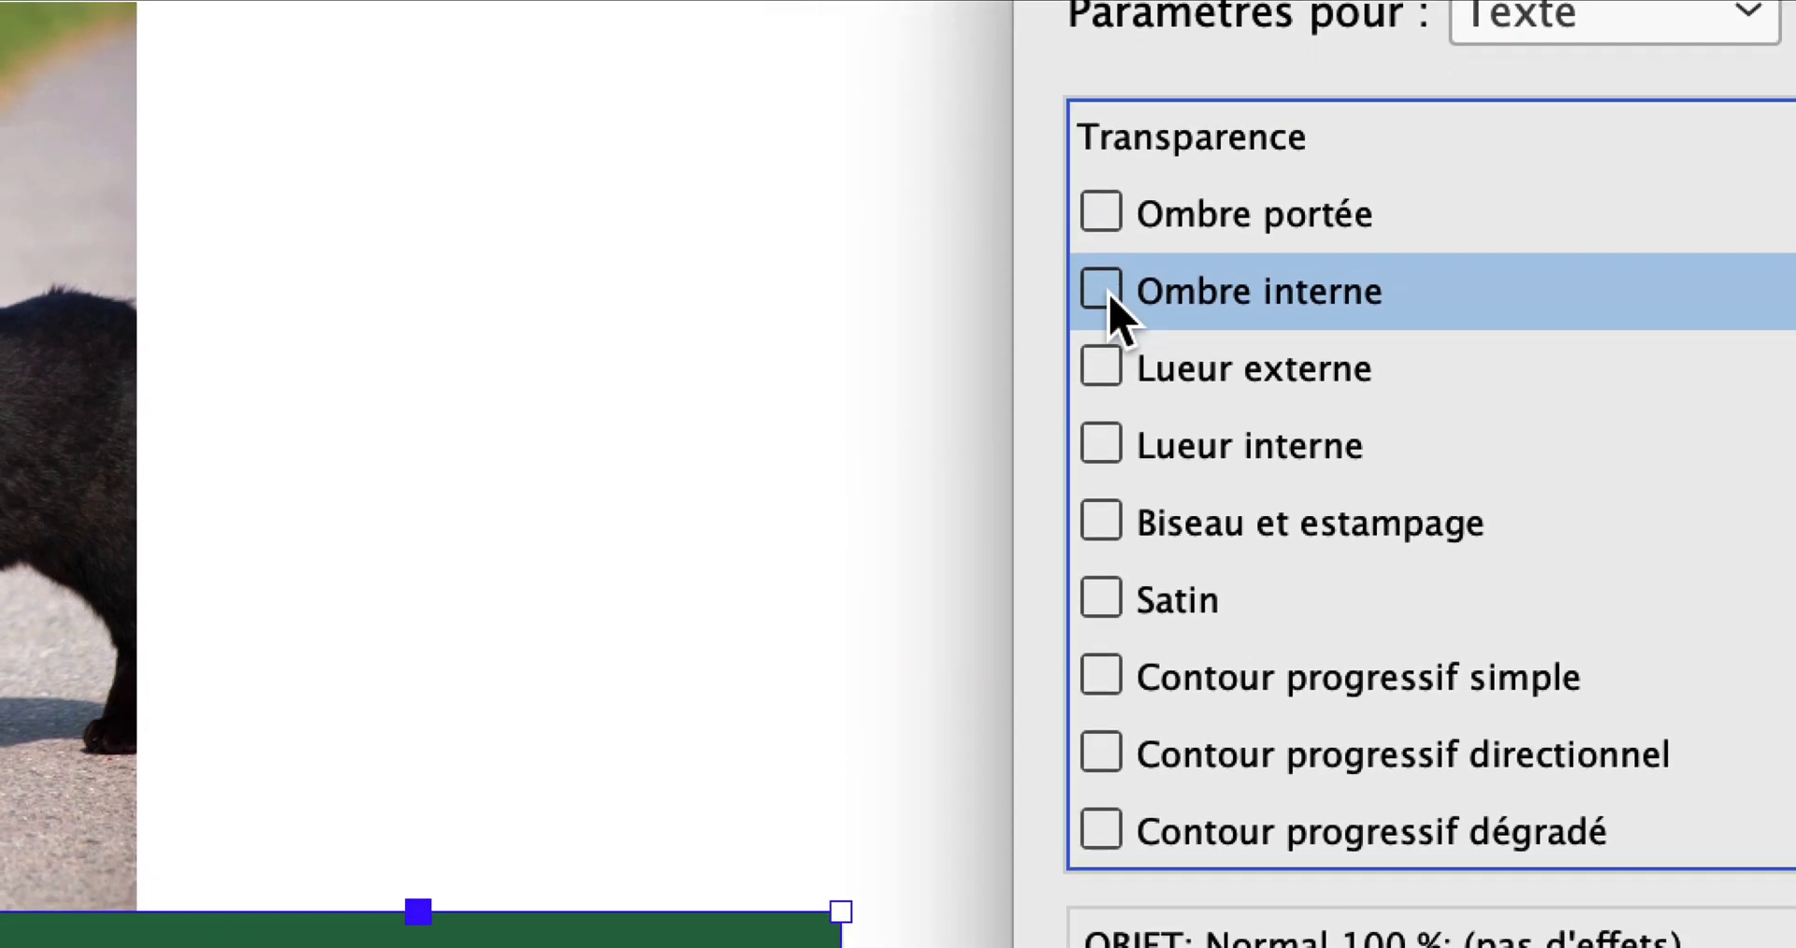
{"action": "left_click", "coordinate": [845, 461]}
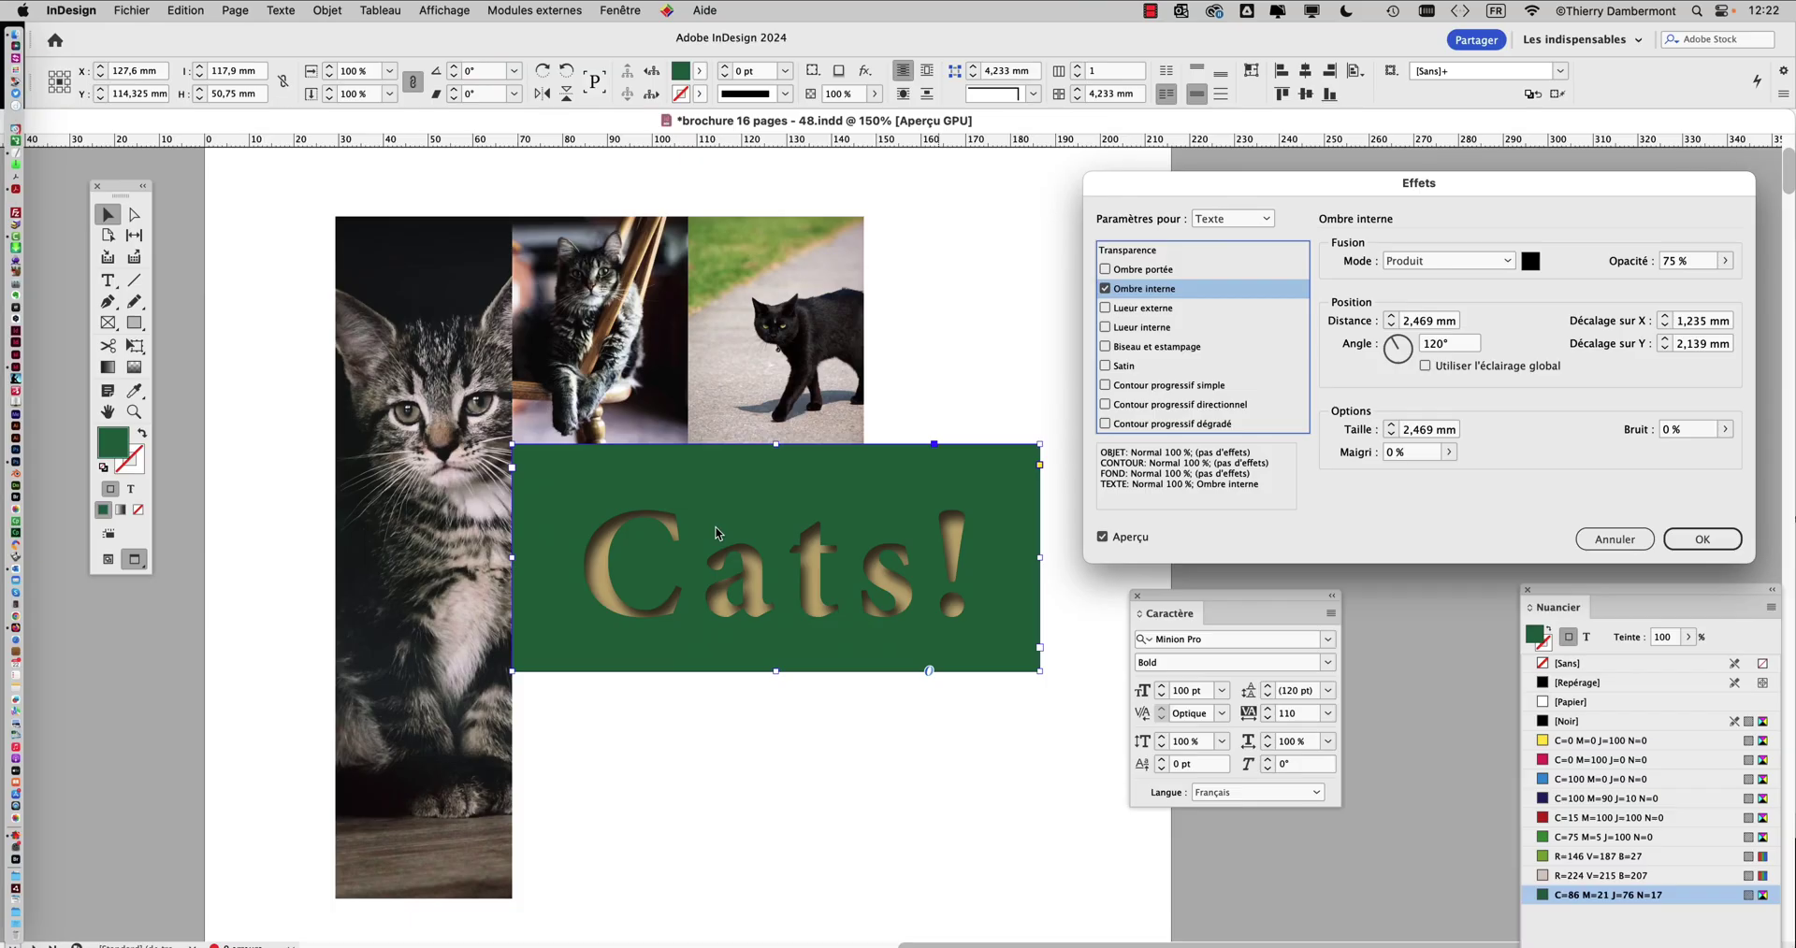
{"action": "left_click_drag", "start_coordinate": [1214, 184], "coordinate": [1184, 170]}
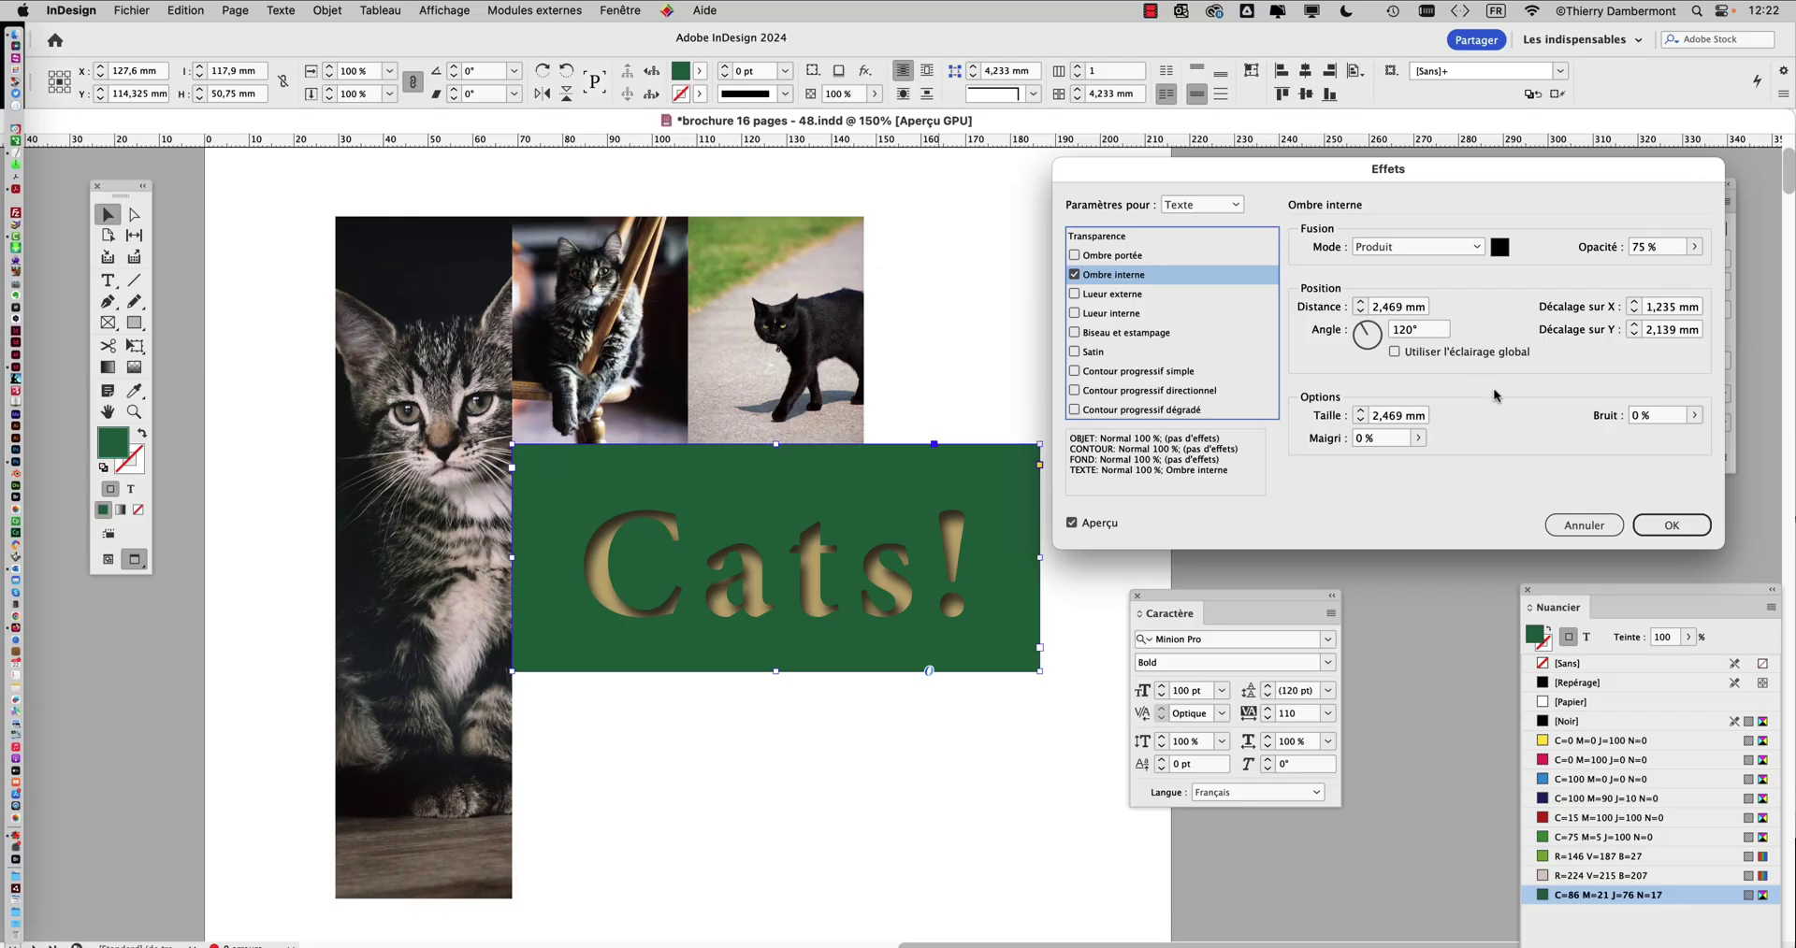
{"action": "left_click", "coordinate": [1675, 528]}
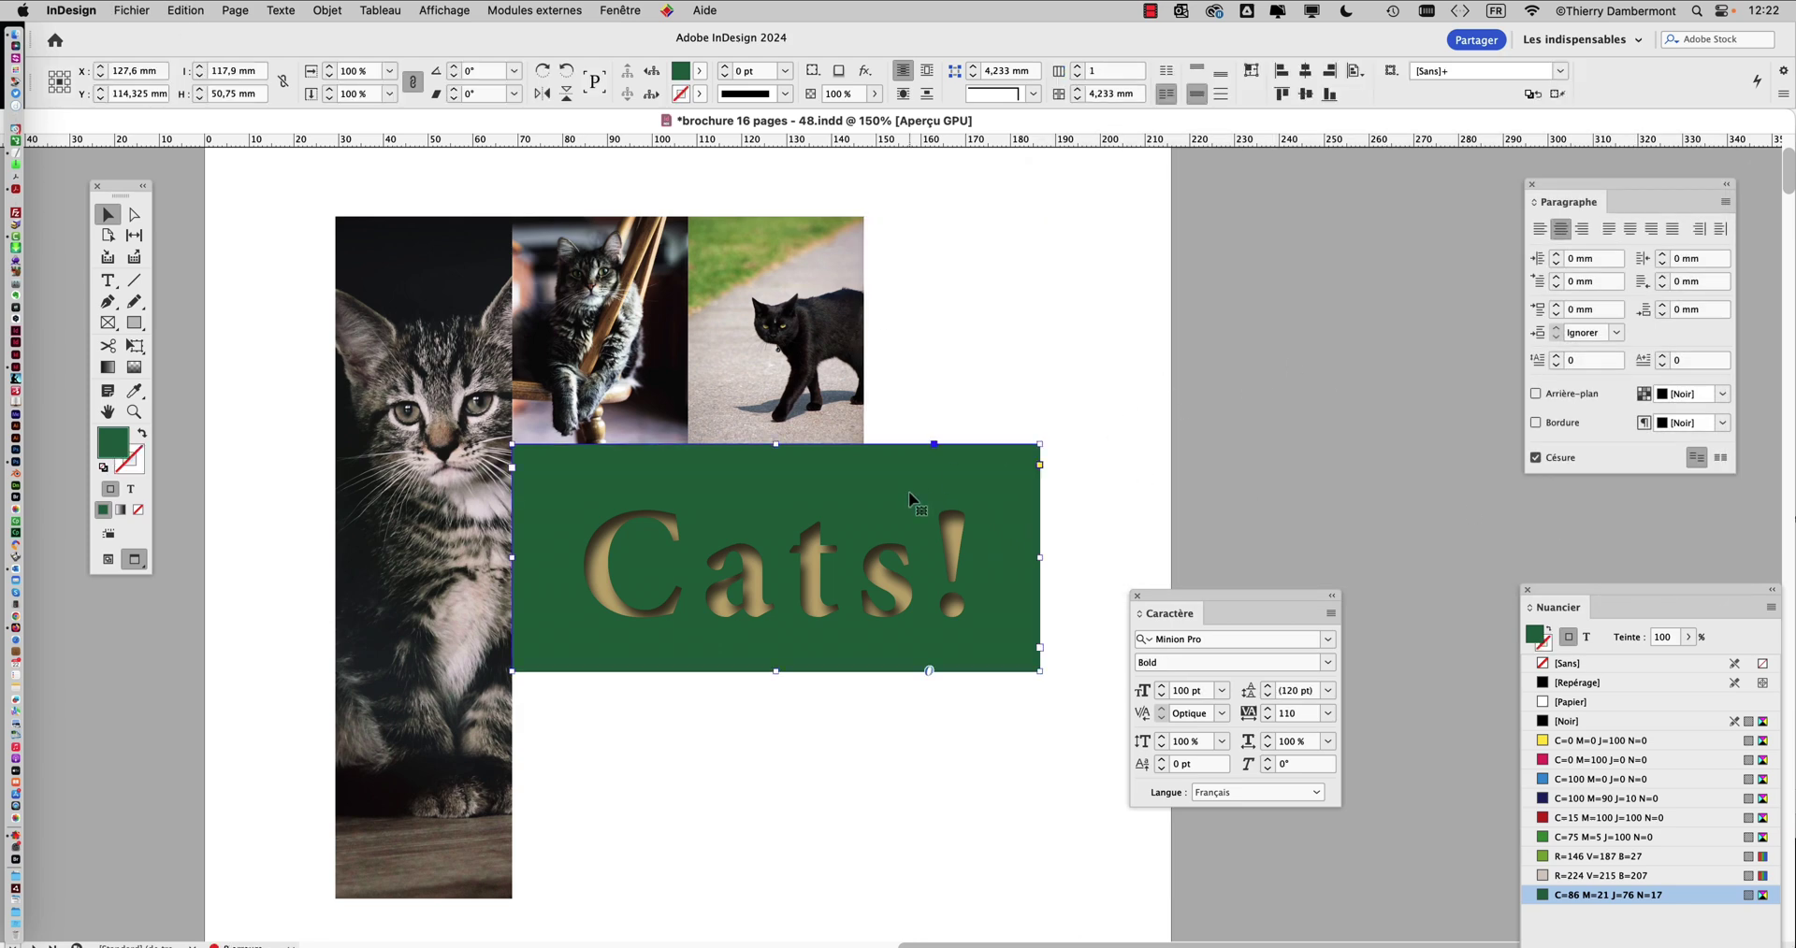
{"action": "left_click", "coordinate": [1106, 465]}
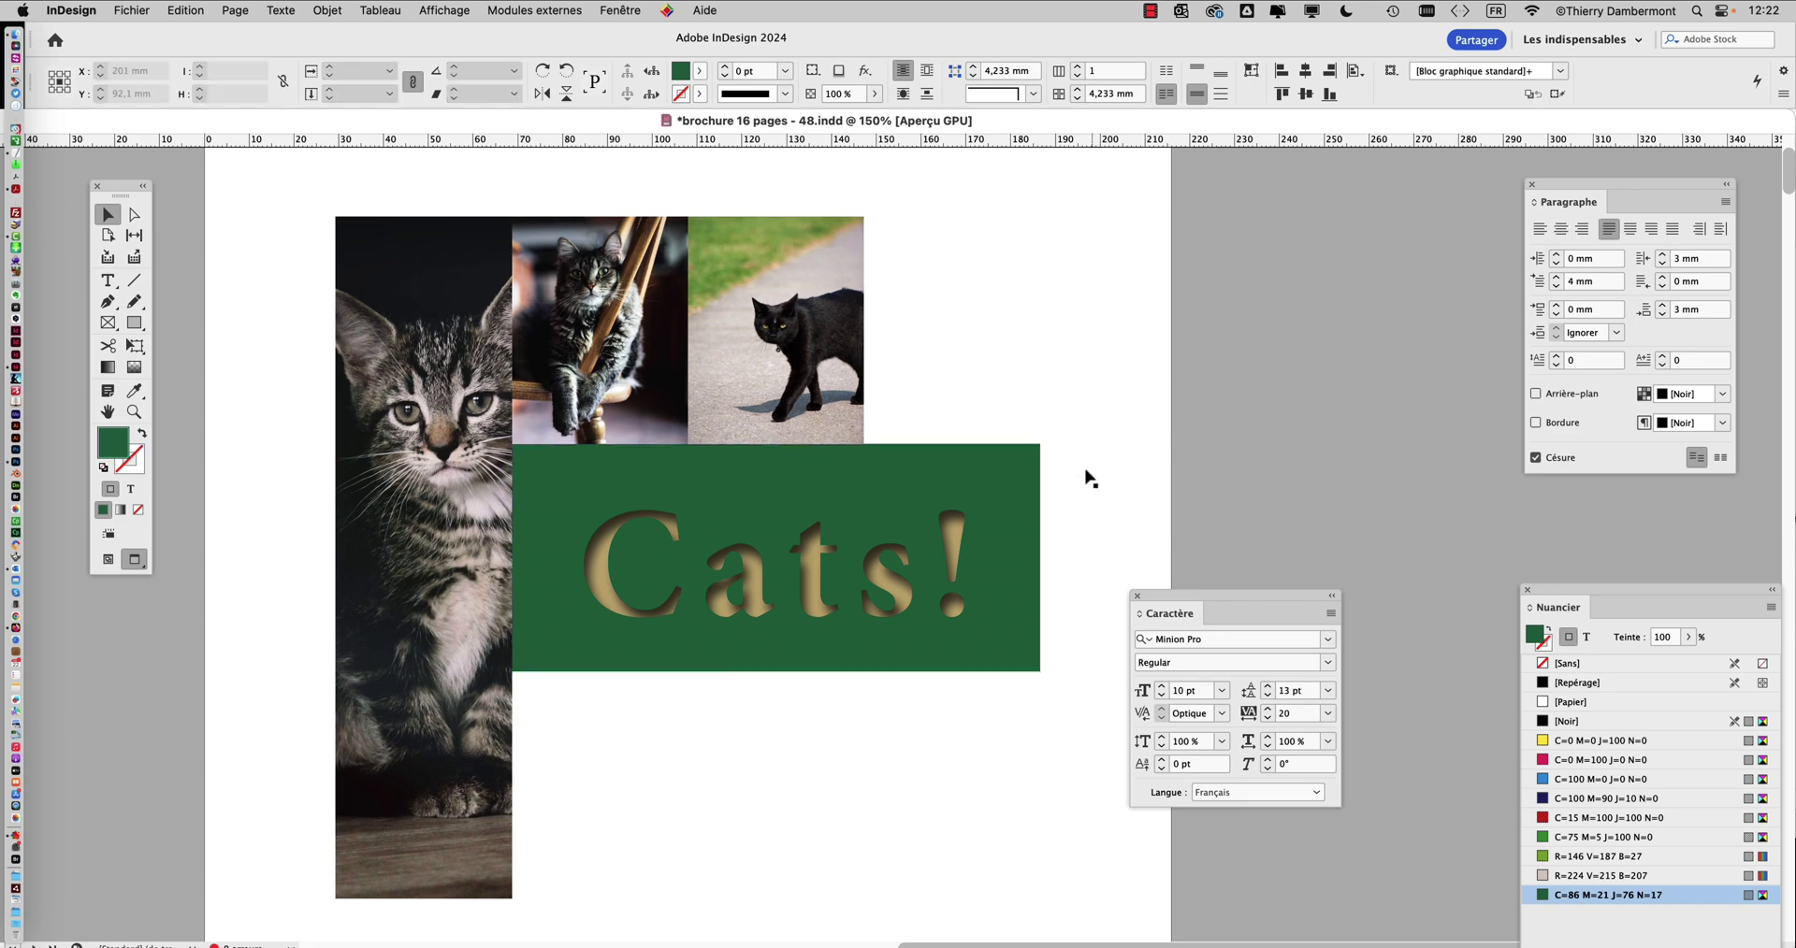
Step: Reopen the "Cats!" frame's effects, turn off the object-level drop shadow and review the inner shadow settings of the text
{"action": "left_click", "coordinate": [945, 488]}
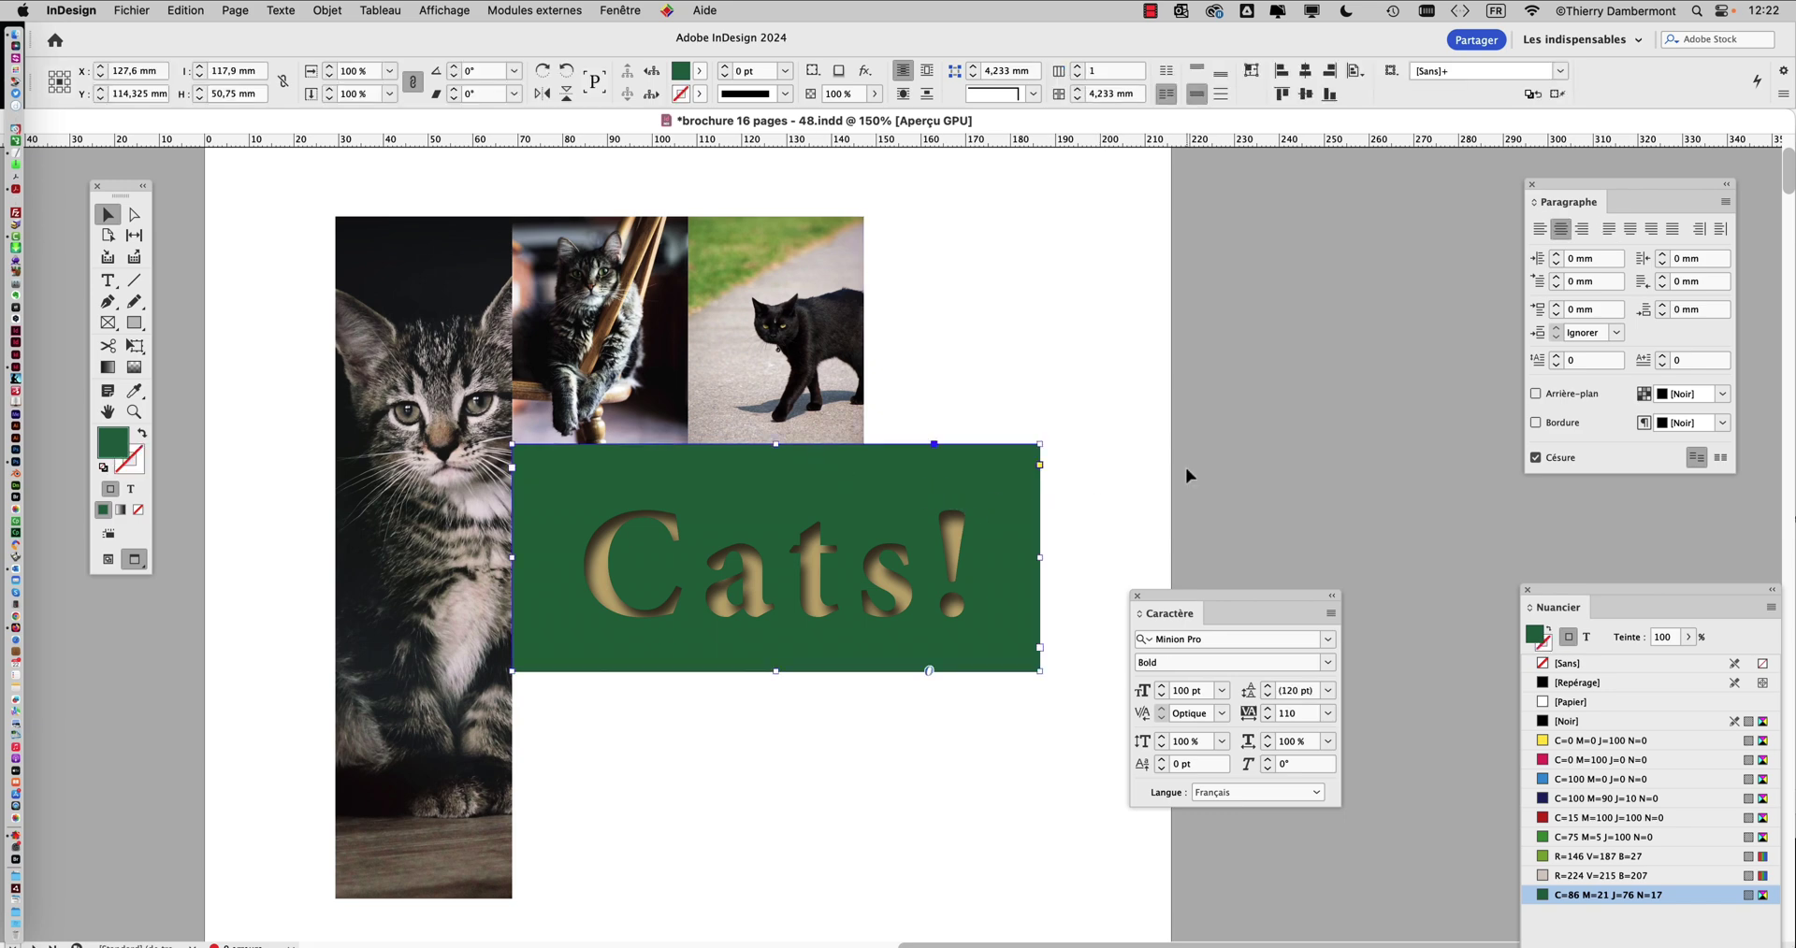
{"action": "key", "text": "super+alt+m"}
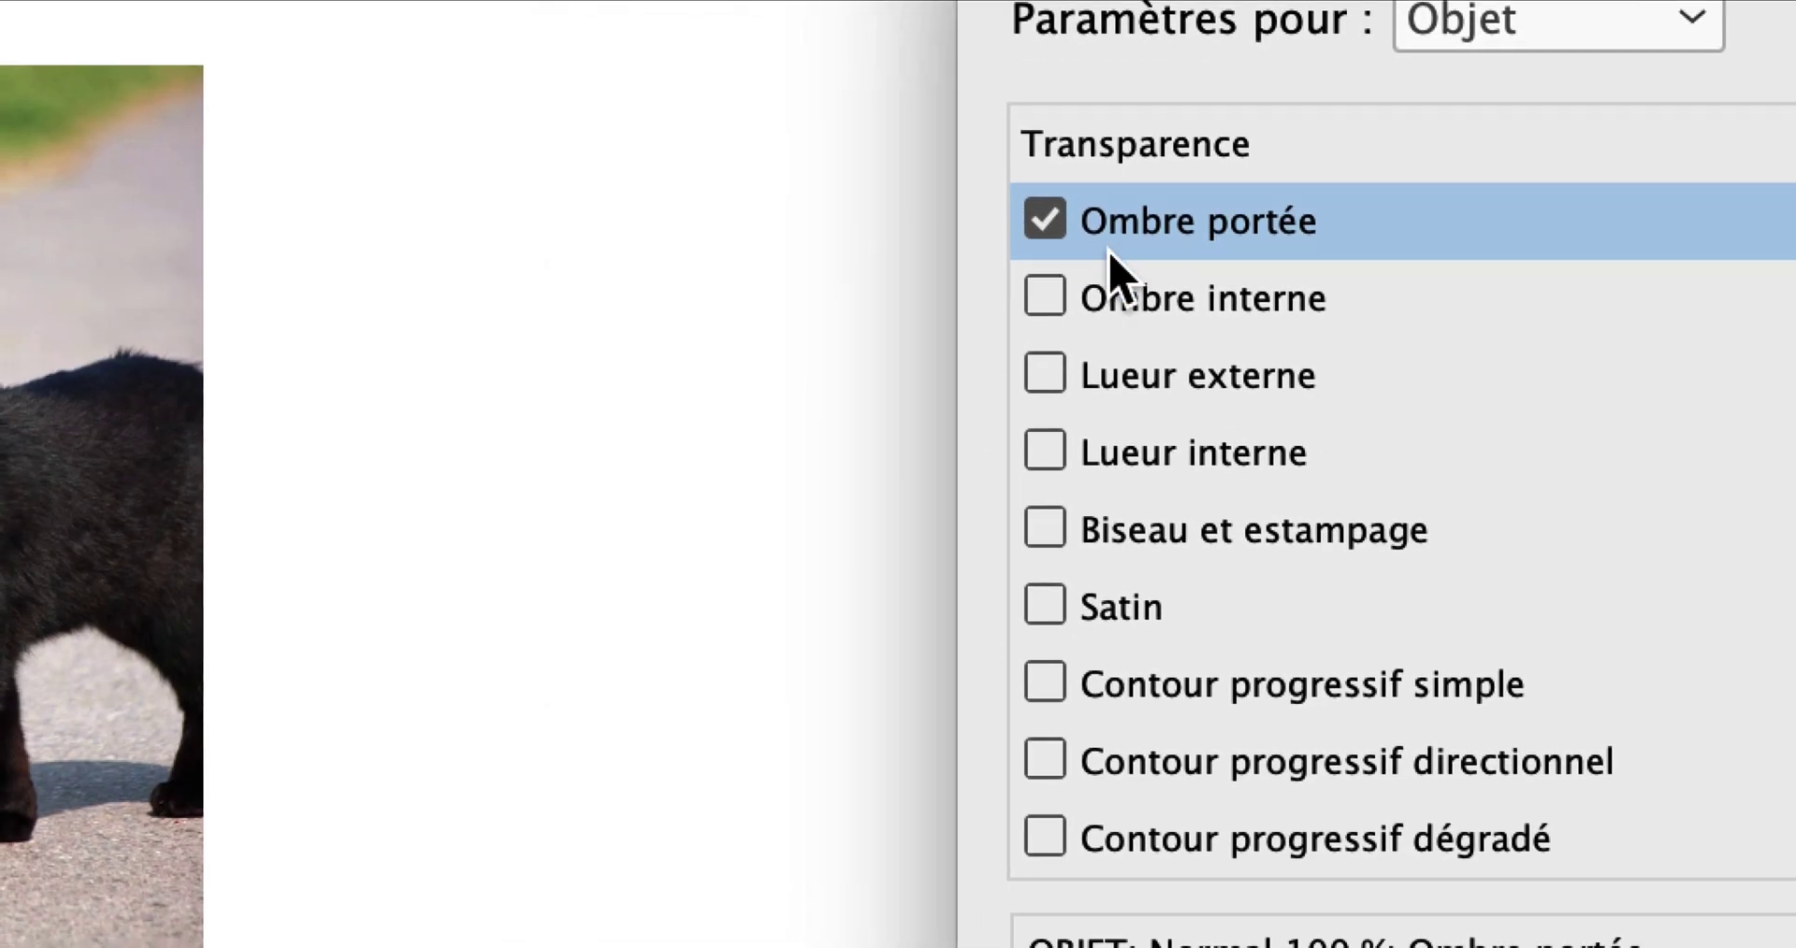
{"action": "left_click", "coordinate": [1102, 264]}
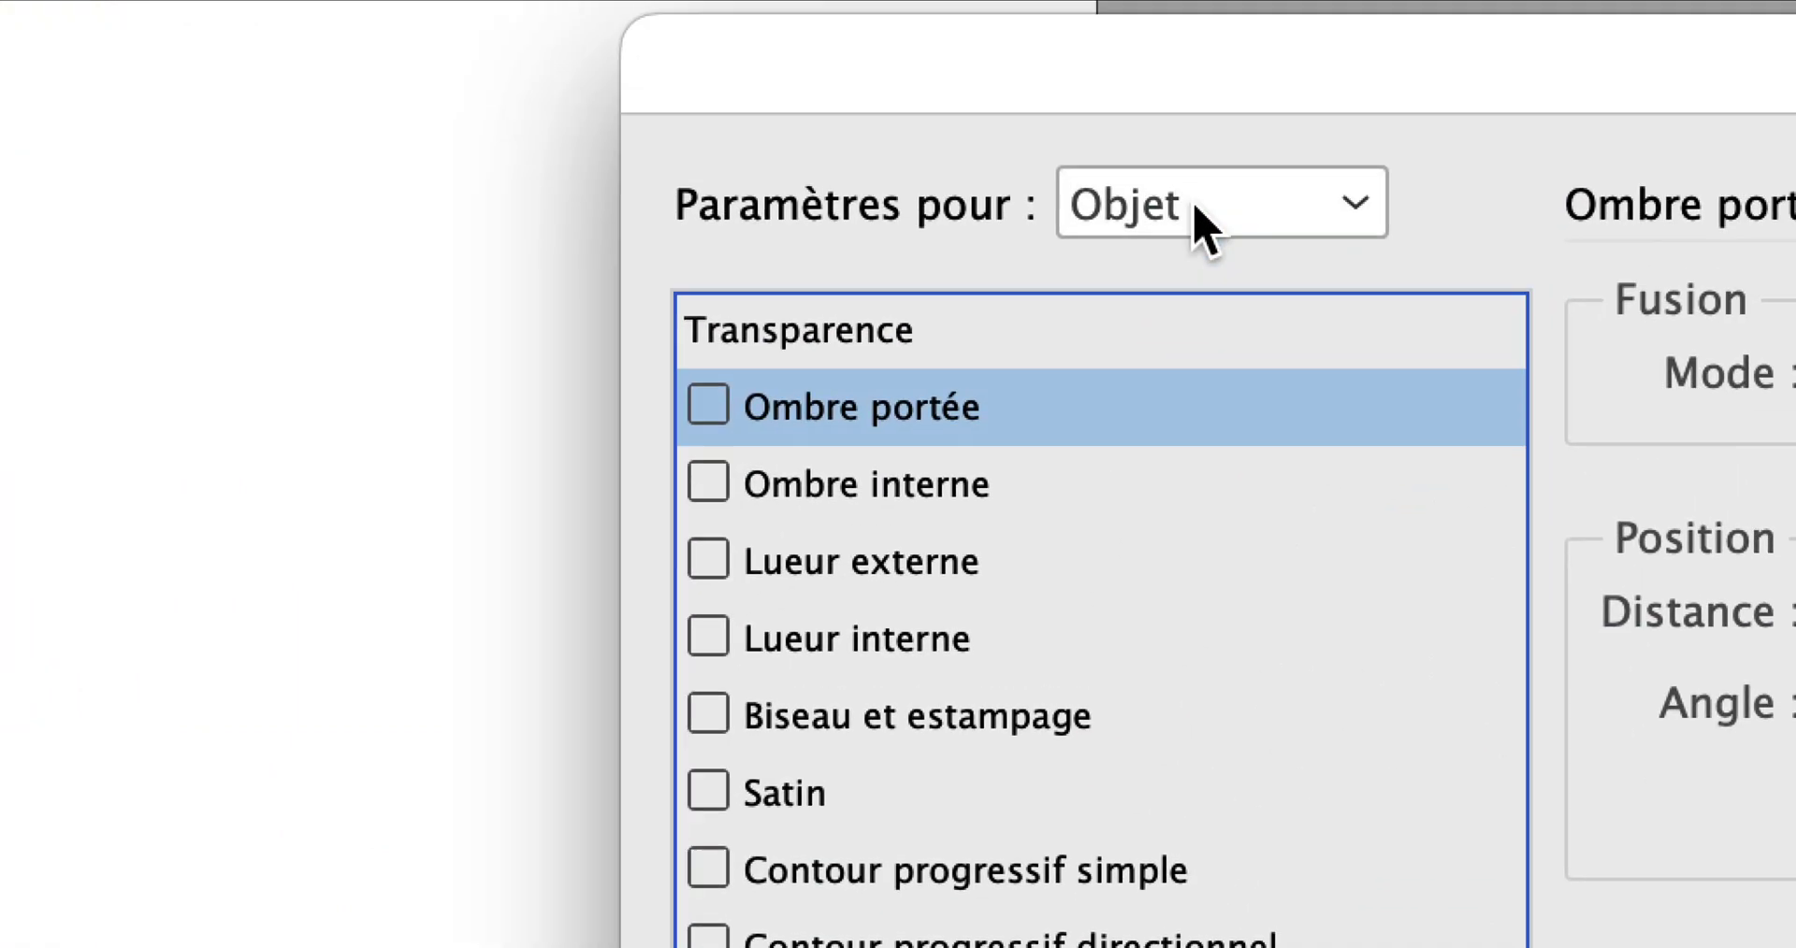
{"action": "left_click", "coordinate": [1200, 225]}
{"action": "left_click", "coordinate": [1203, 227]}
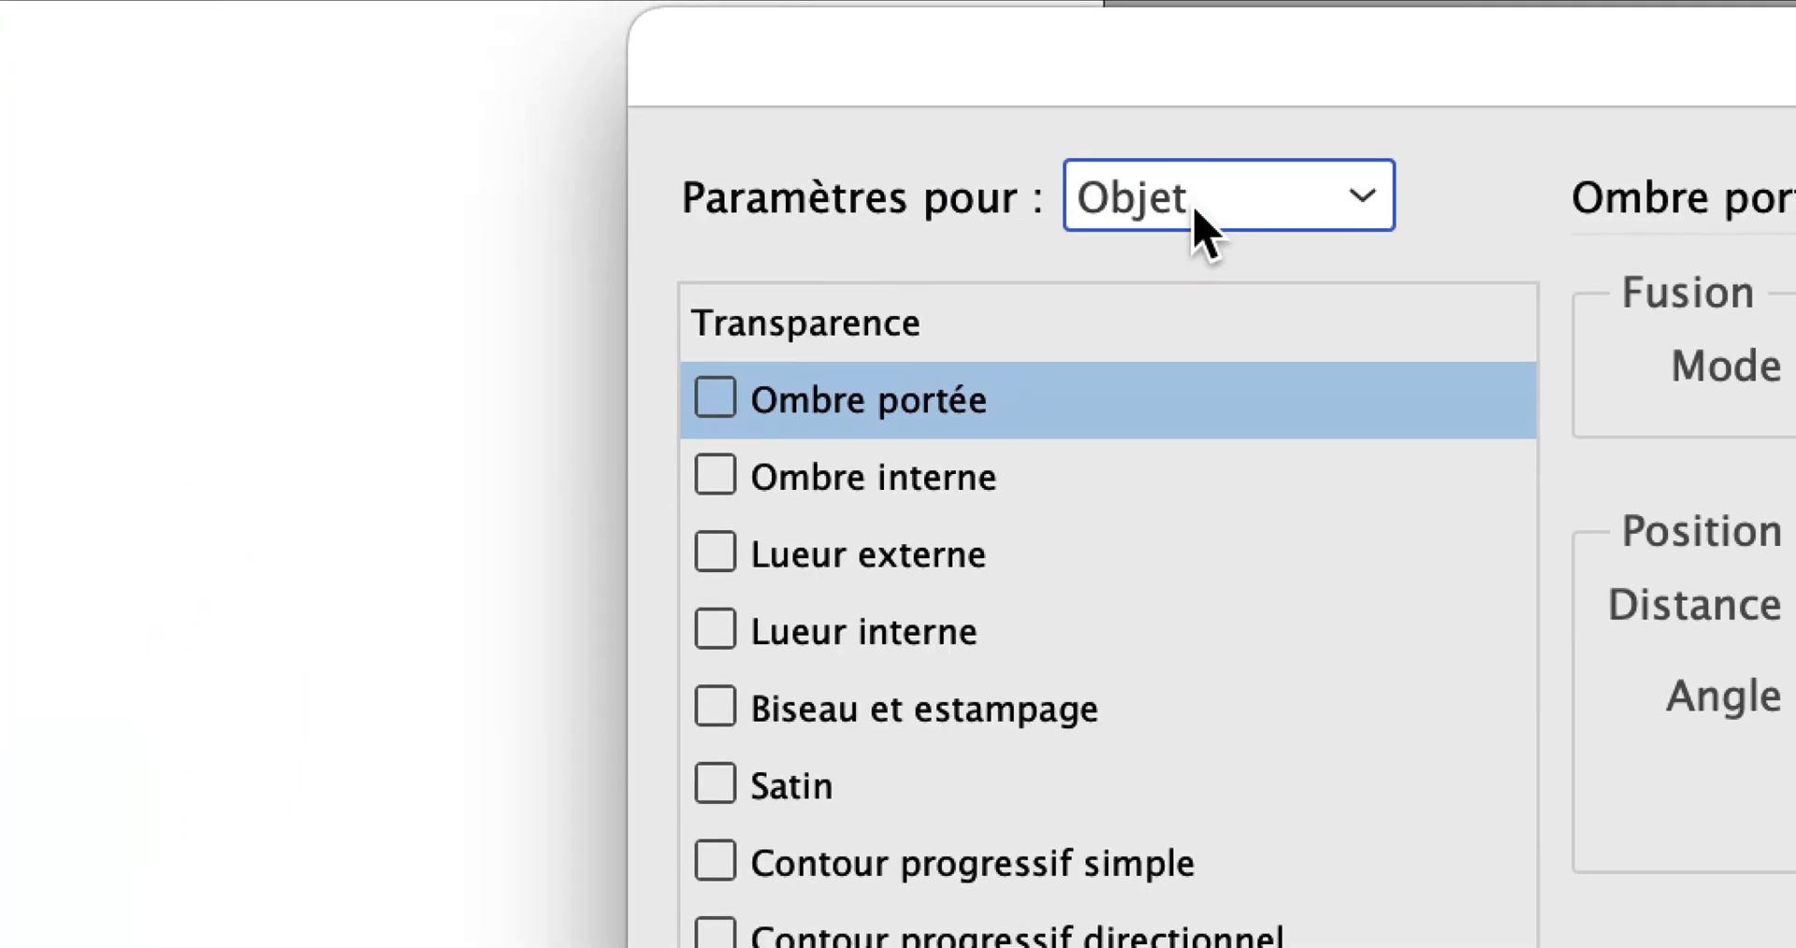
{"action": "left_click", "coordinate": [1538, 37]}
{"action": "left_click", "coordinate": [1202, 454]}
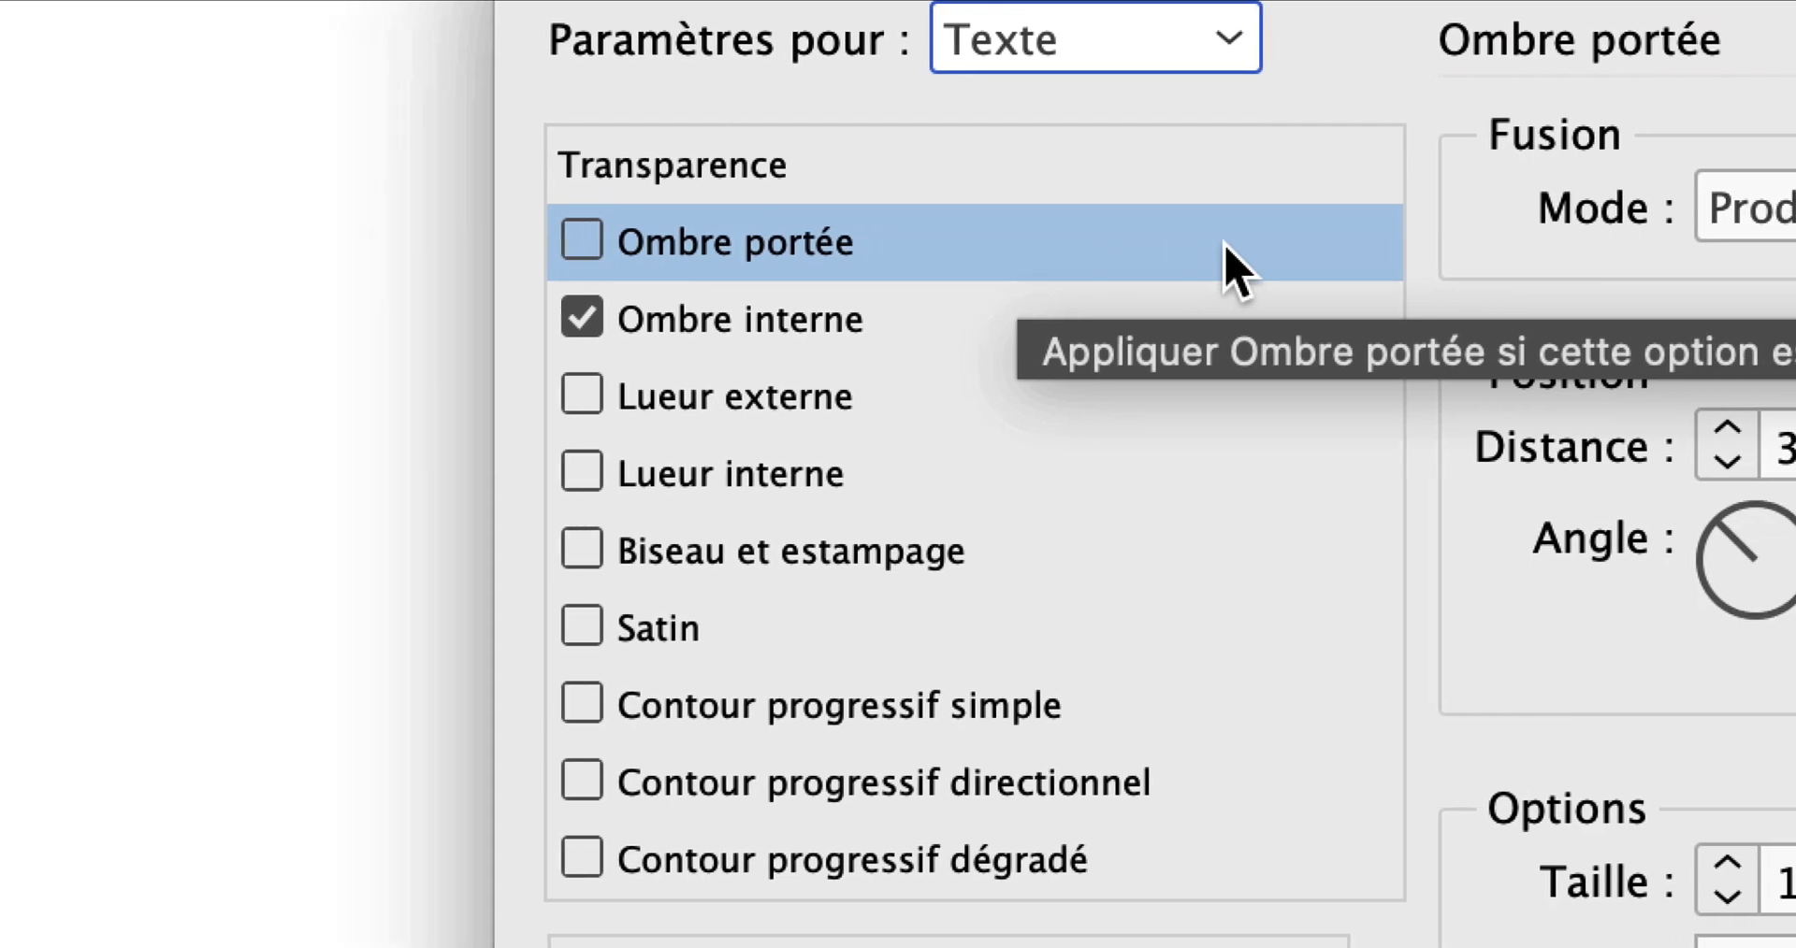
{"action": "left_click", "coordinate": [1200, 325]}
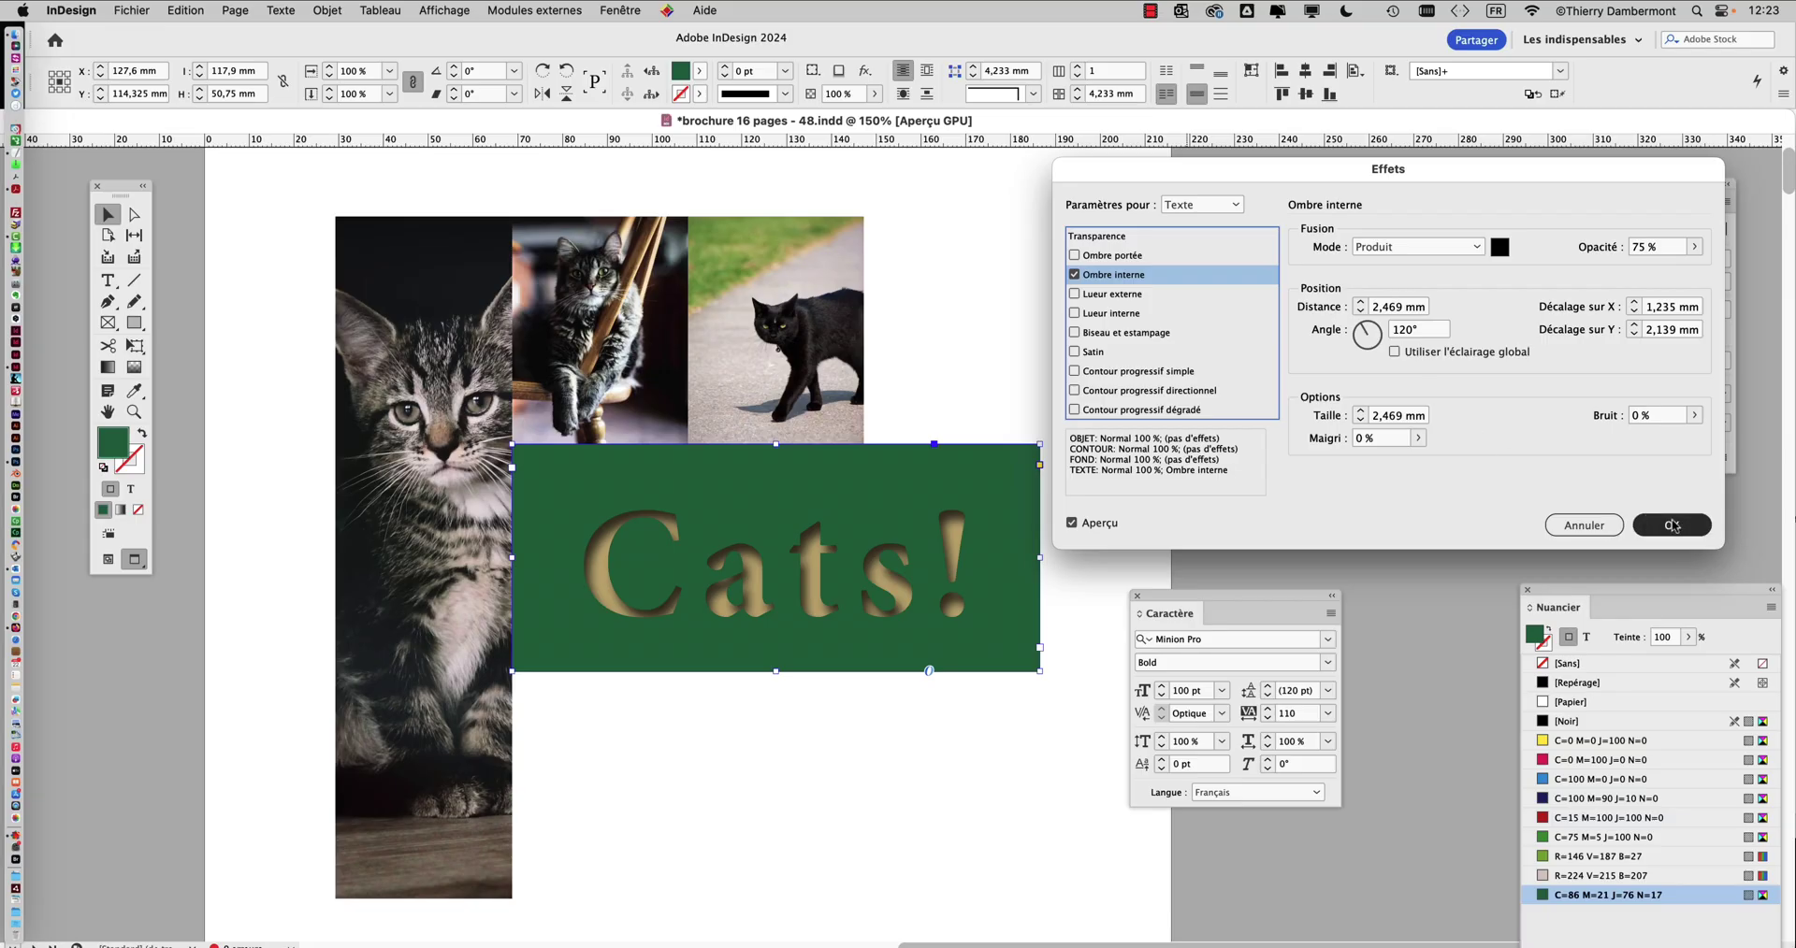
{"action": "left_click", "coordinate": [1671, 526]}
Step: Save the document as a new version named "brochure 16 pages - 49.indd"
{"action": "left_click", "coordinate": [138, 10]}
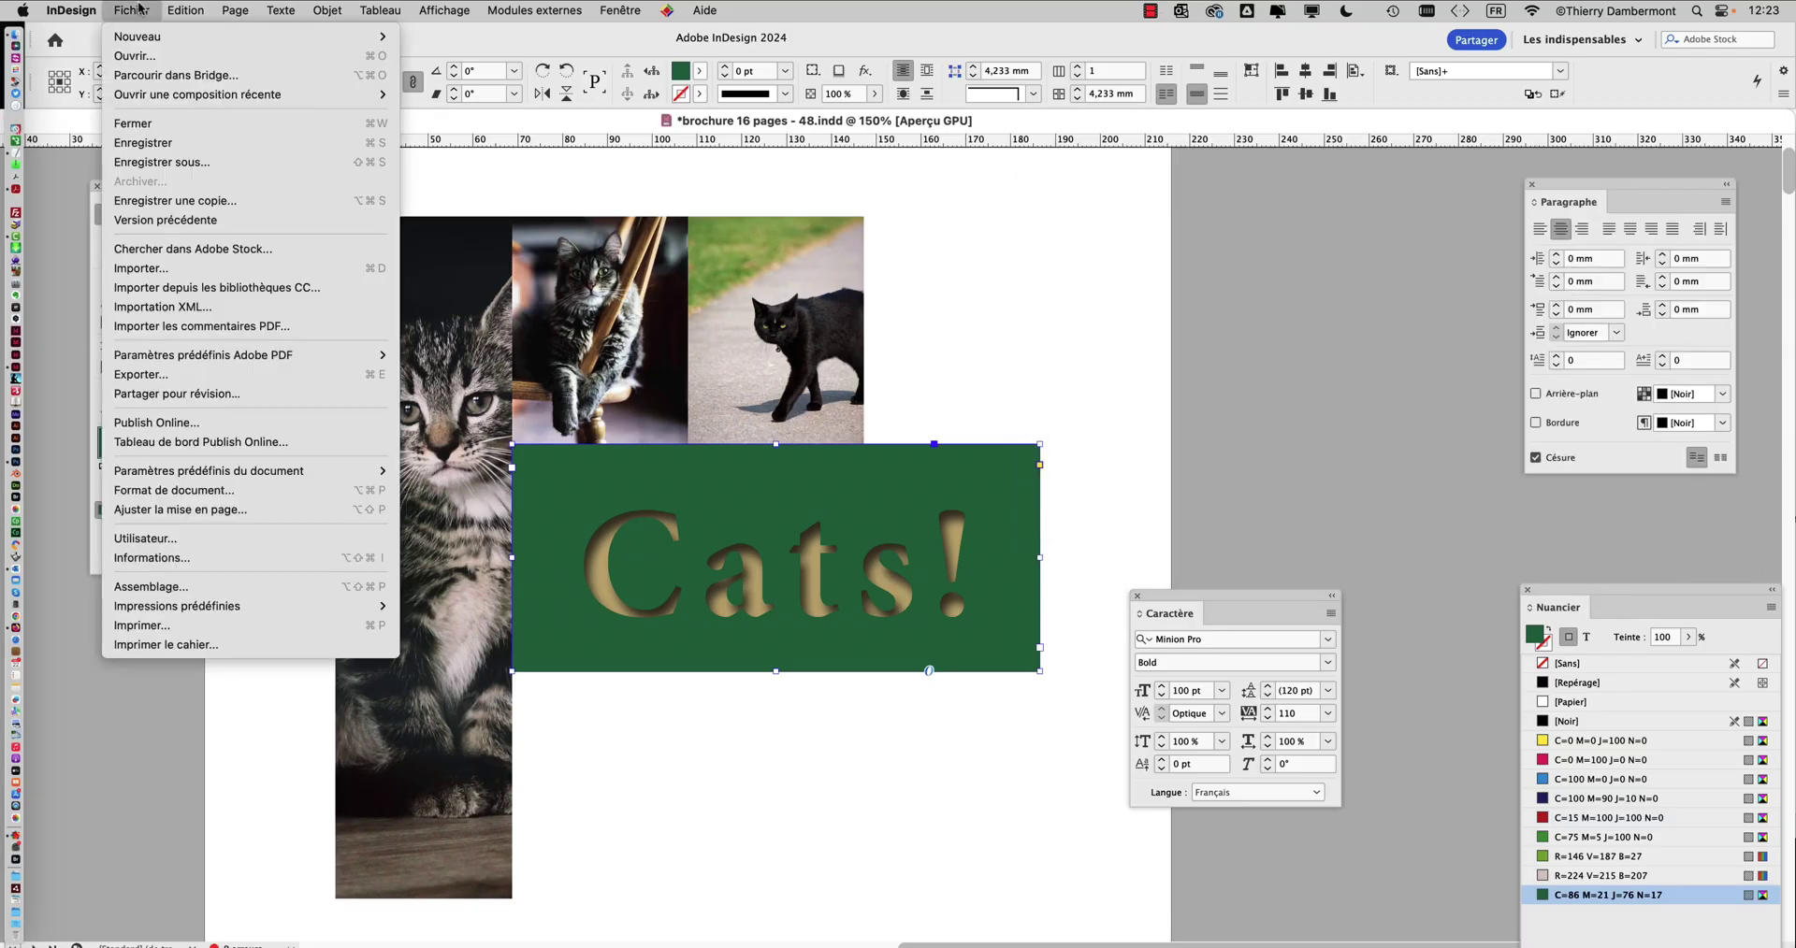
{"action": "key", "text": "super+shift+s"}
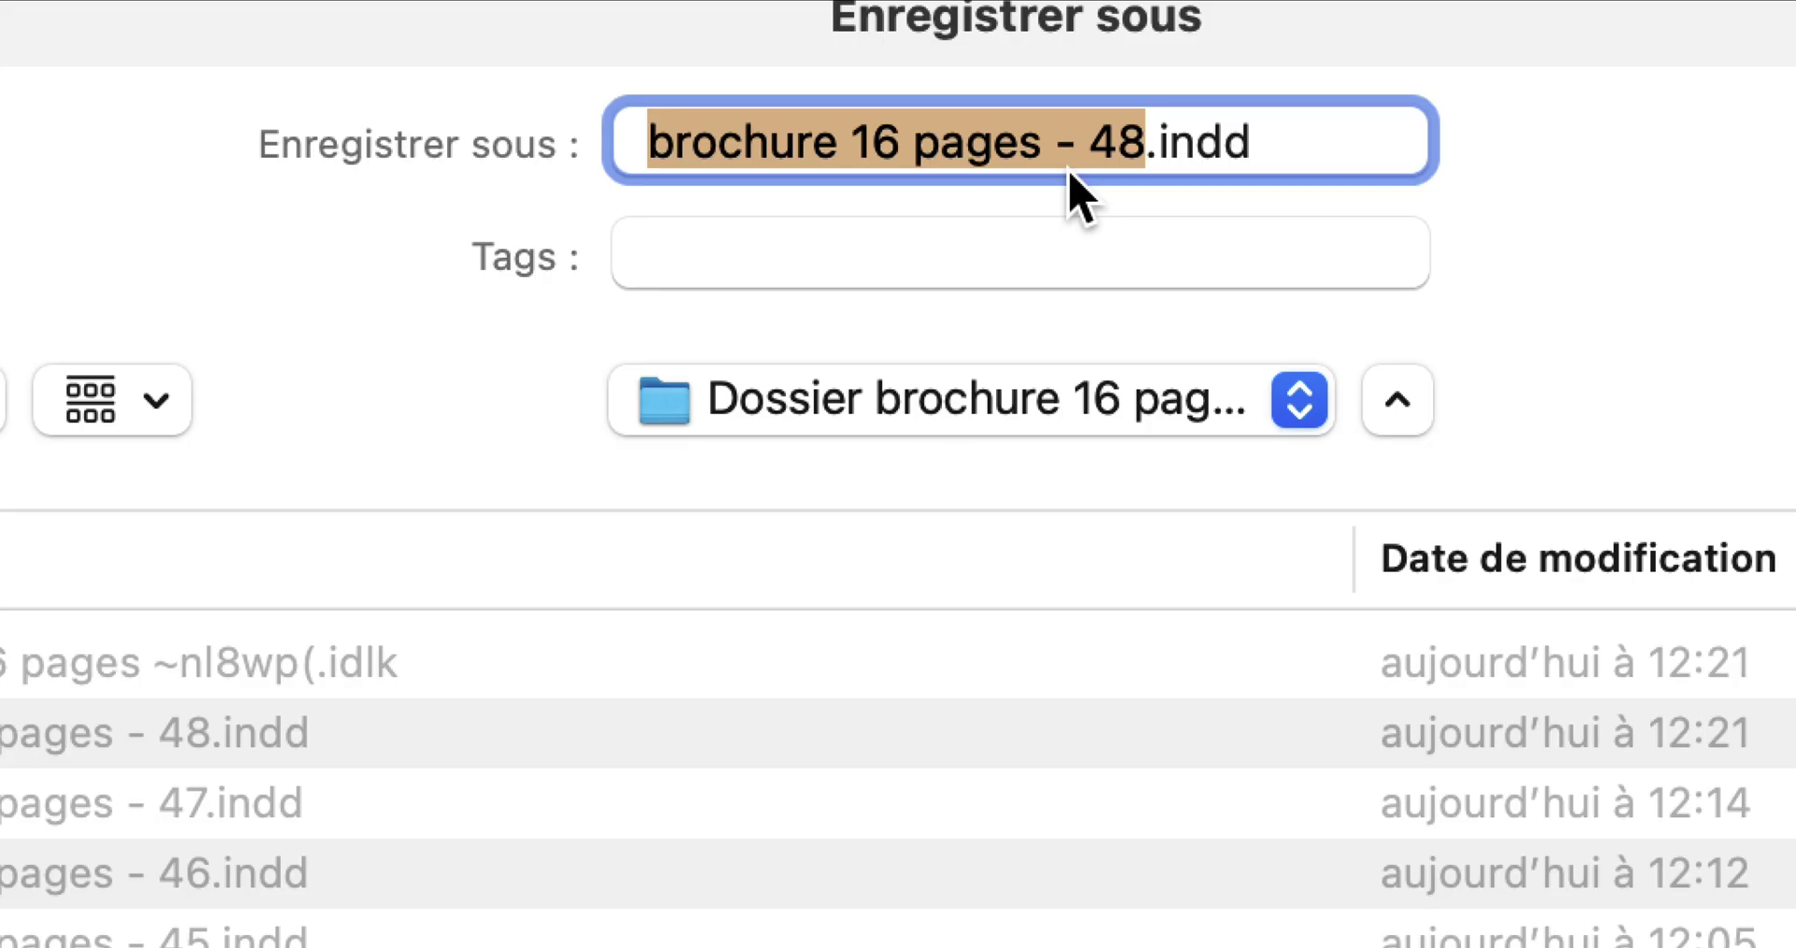
{"action": "left_click", "coordinate": [1136, 161]}
{"action": "key", "text": "BackSpace"}
{"action": "type", "text": "9"}
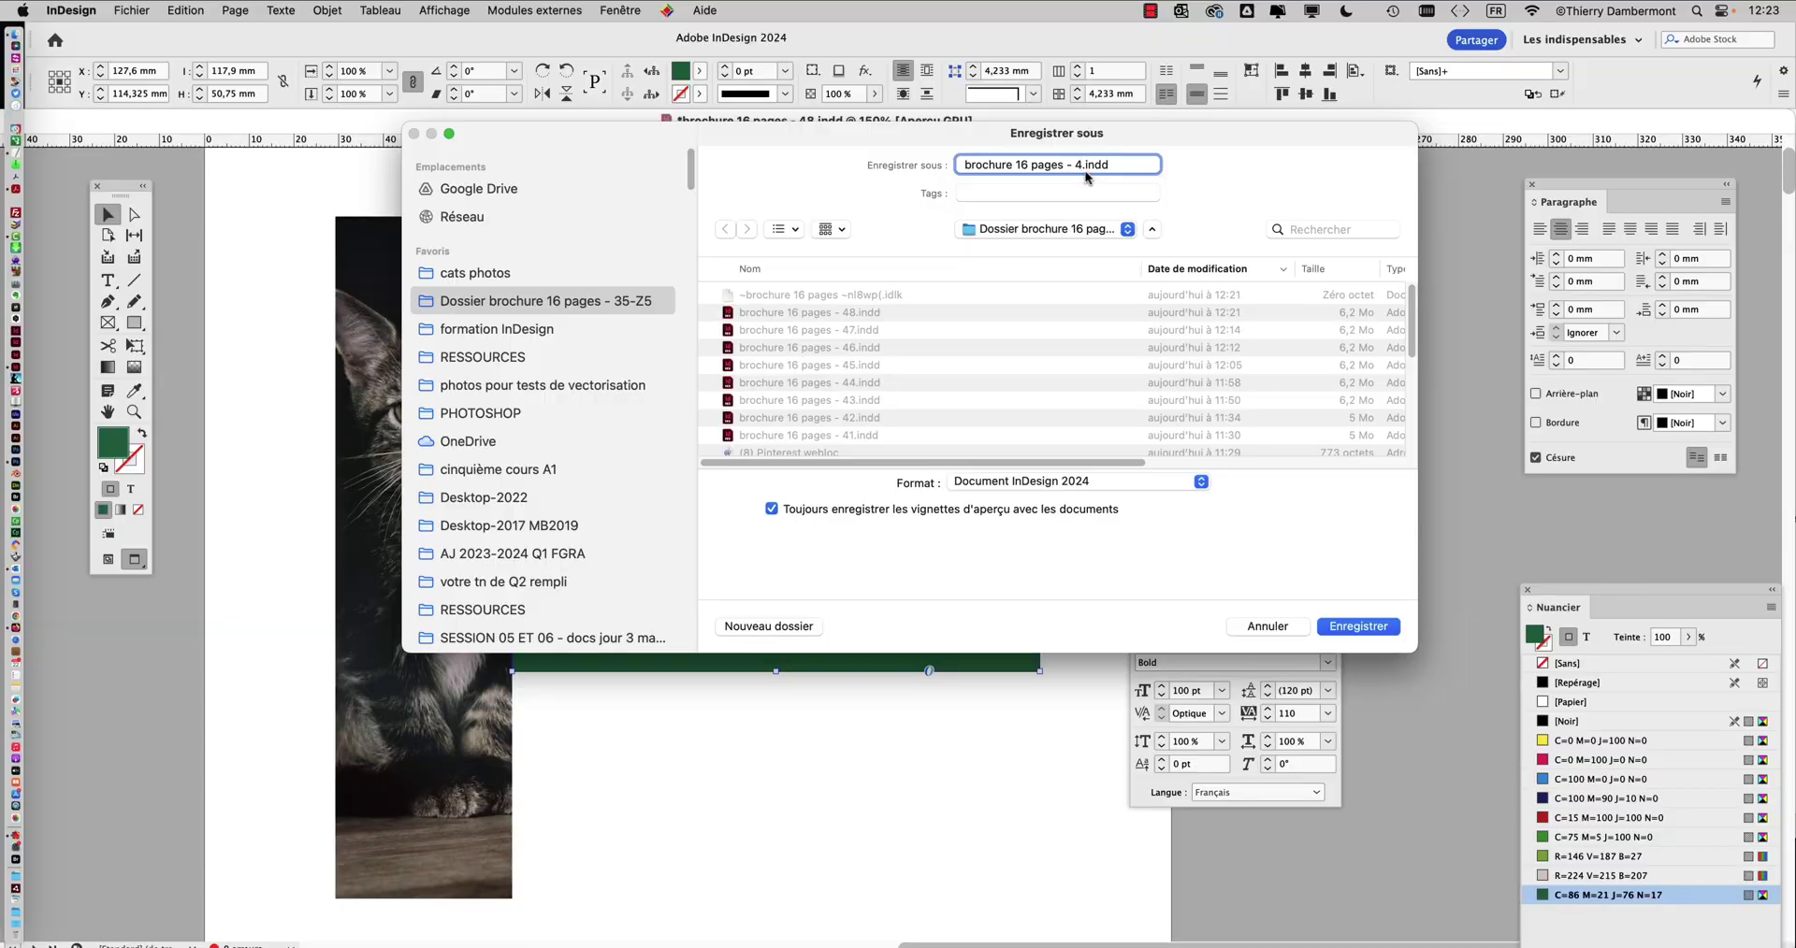